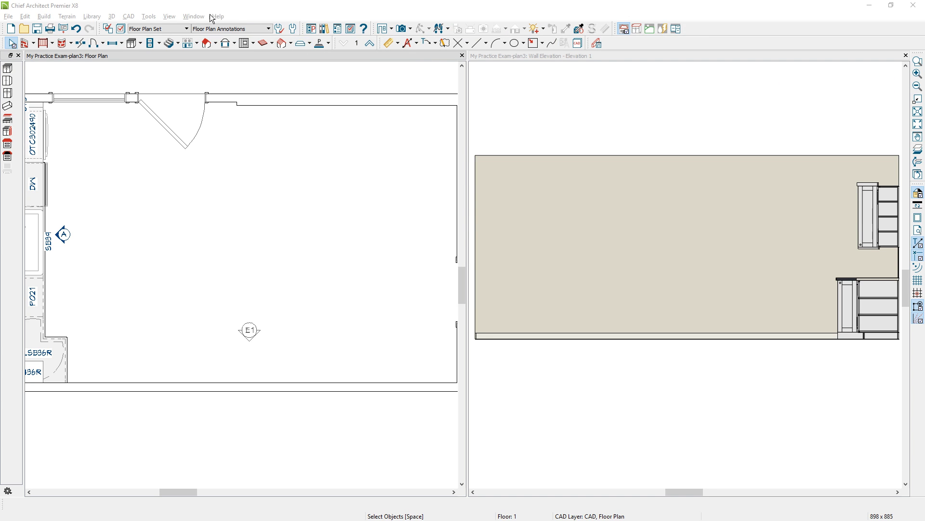
- Tile the floor plan and wall elevation windows vertically
{"action": "left_click", "coordinate": [190, 19]}
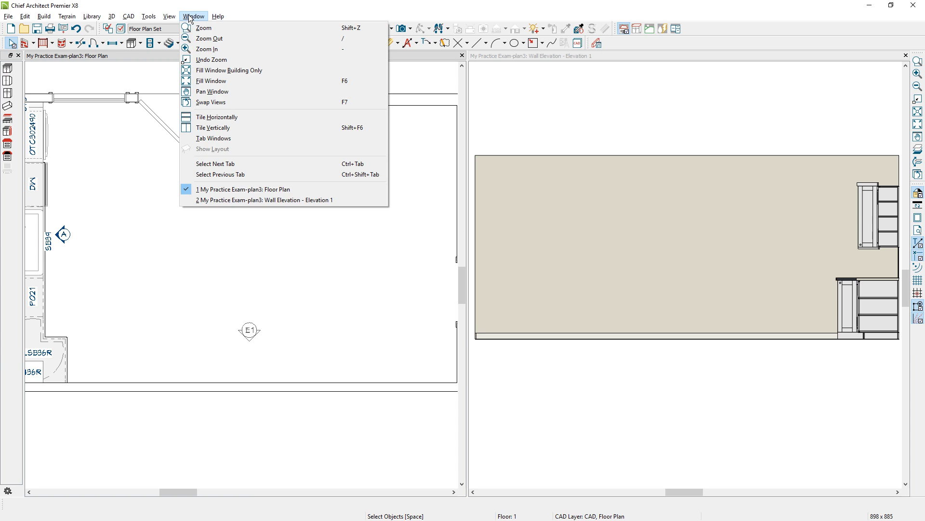
{"action": "left_click", "coordinate": [284, 129]}
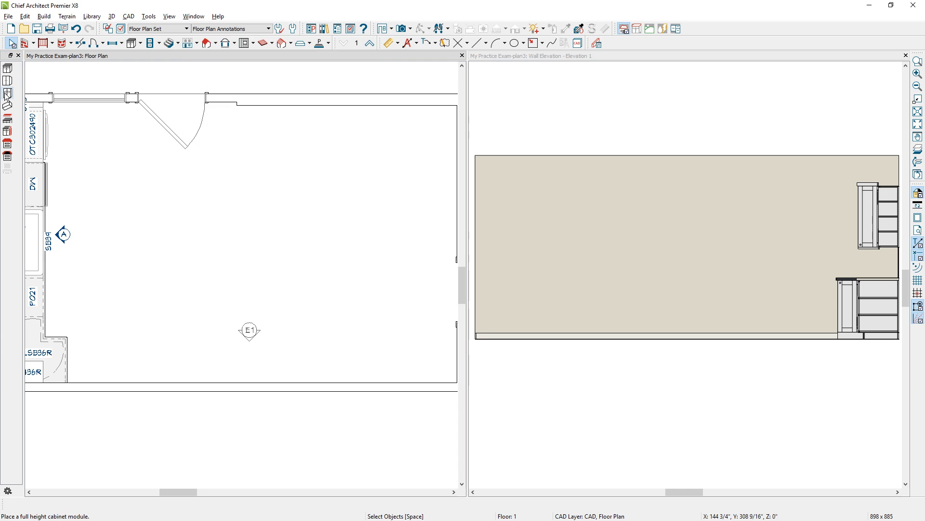
- Place a full height cabinet in the lower-right corner of the room in plan and widen it to 48"
{"action": "left_click", "coordinate": [9, 94]}
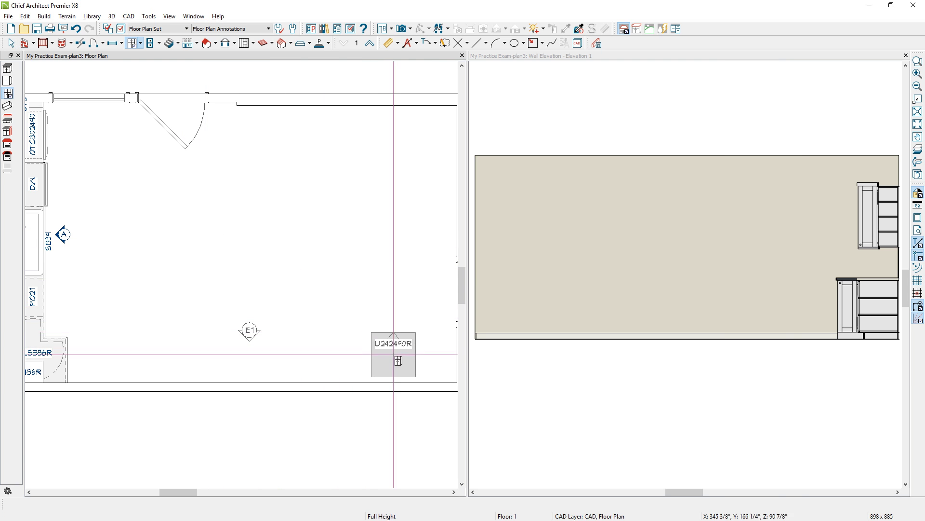
{"action": "left_click", "coordinate": [441, 381]}
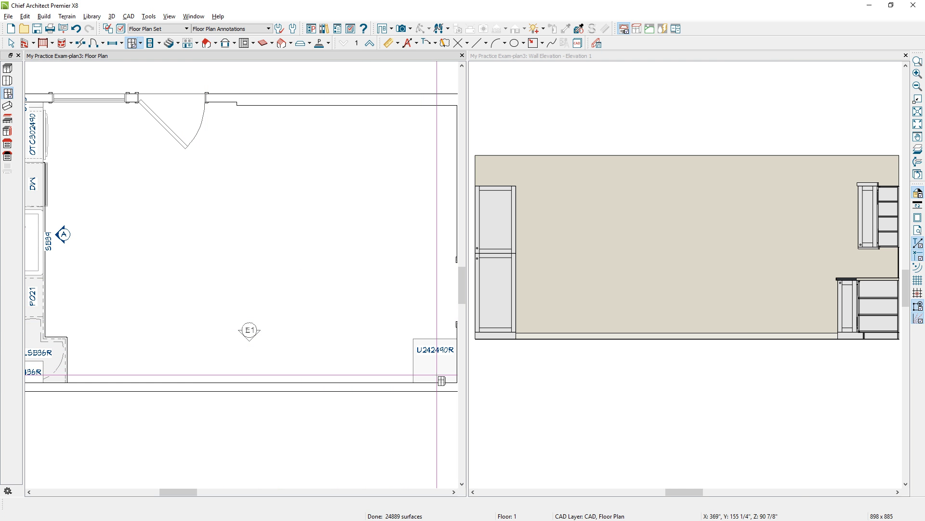
{"action": "left_click", "coordinate": [420, 363]}
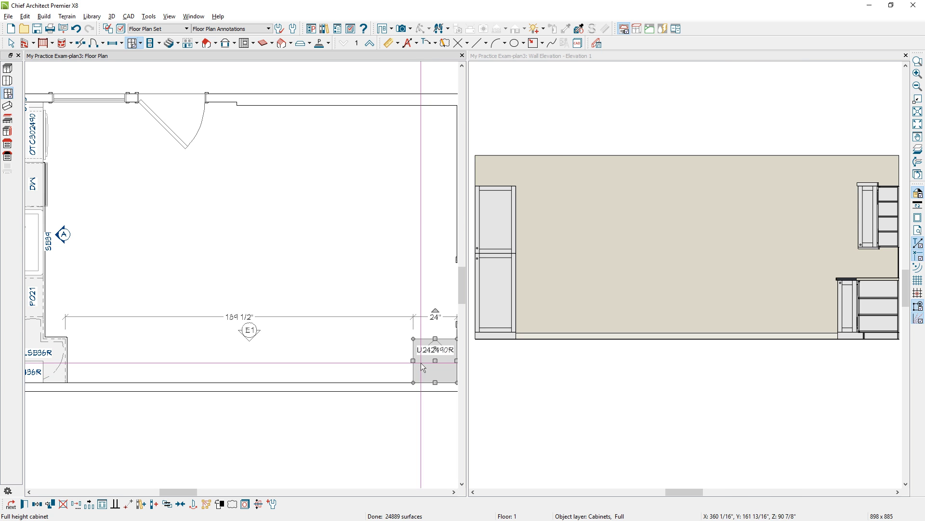
{"action": "left_click_drag", "start_coordinate": [417, 363], "coordinate": [369, 360]}
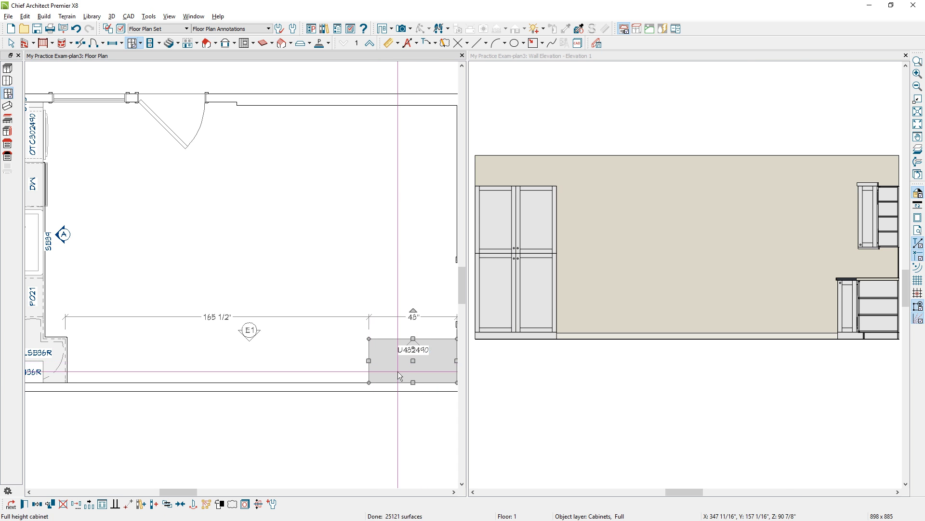
- Give the full height cabinet a specified label of PANTRY followed by the object-specific %width% macro
{"action": "double_click", "coordinate": [400, 375]}
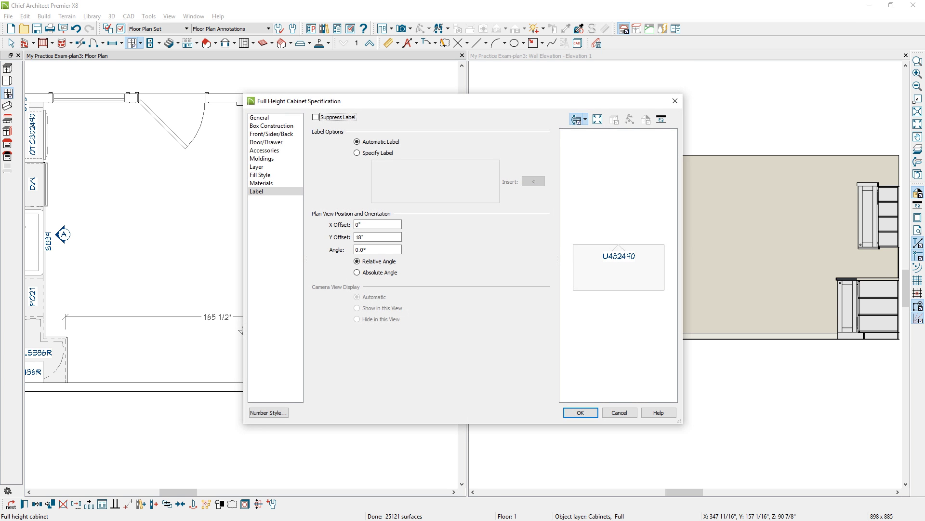
{"action": "left_click", "coordinate": [378, 153]}
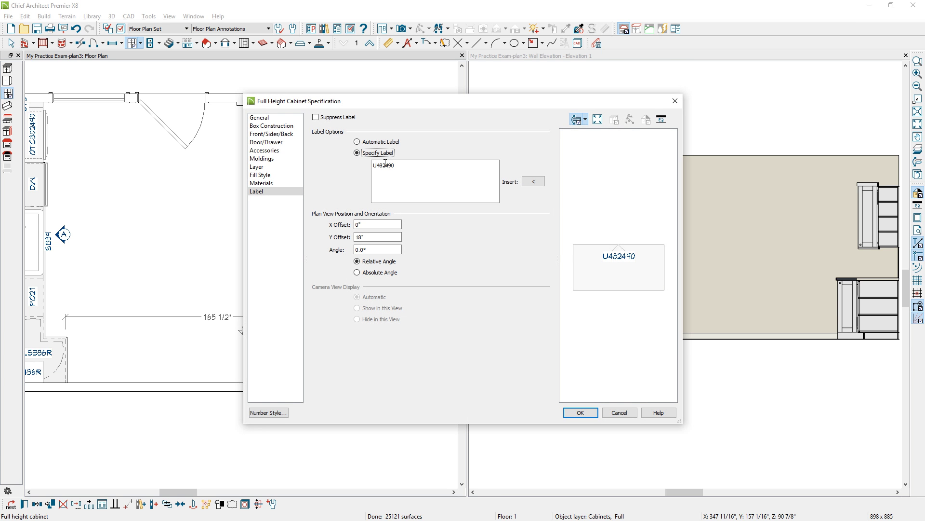
{"action": "left_click", "coordinate": [381, 164]}
{"action": "left_click_drag", "start_coordinate": [398, 165], "coordinate": [372, 166]}
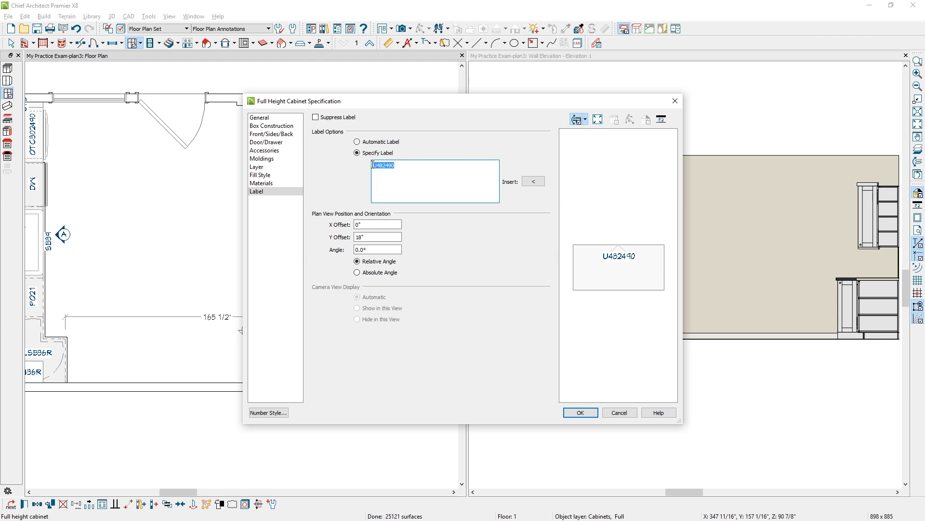
{"action": "type", "text": "PANTRY"}
{"action": "left_click", "coordinate": [533, 181]}
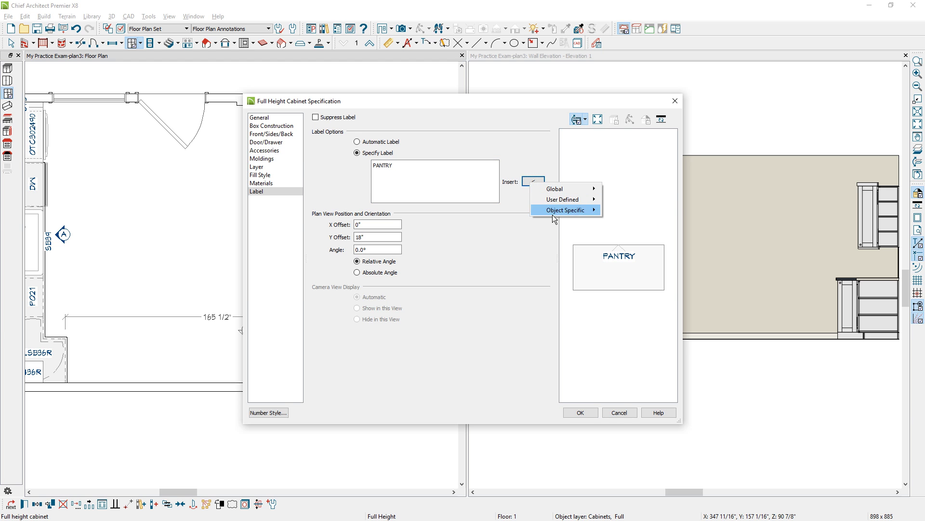
{"action": "mouse_move", "coordinate": [559, 210]}
{"action": "left_click", "coordinate": [632, 263]}
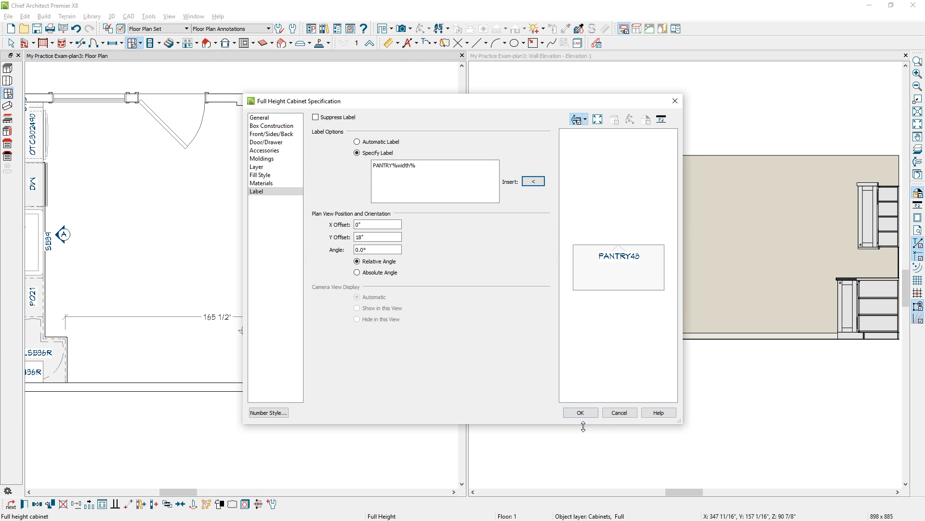
{"action": "left_click", "coordinate": [592, 415]}
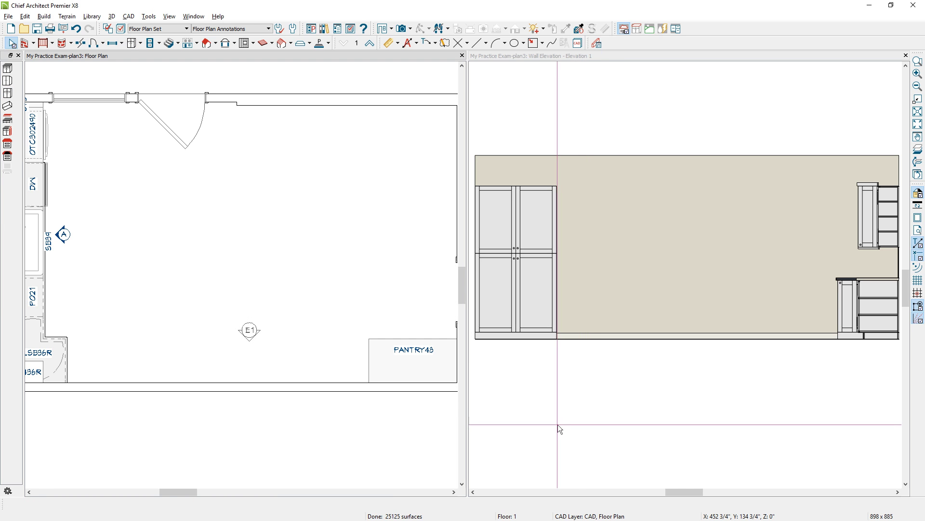
- Place a base cabinet on the lower wall beside the pantry and narrow it to 12" wide
{"action": "left_click", "coordinate": [132, 42]}
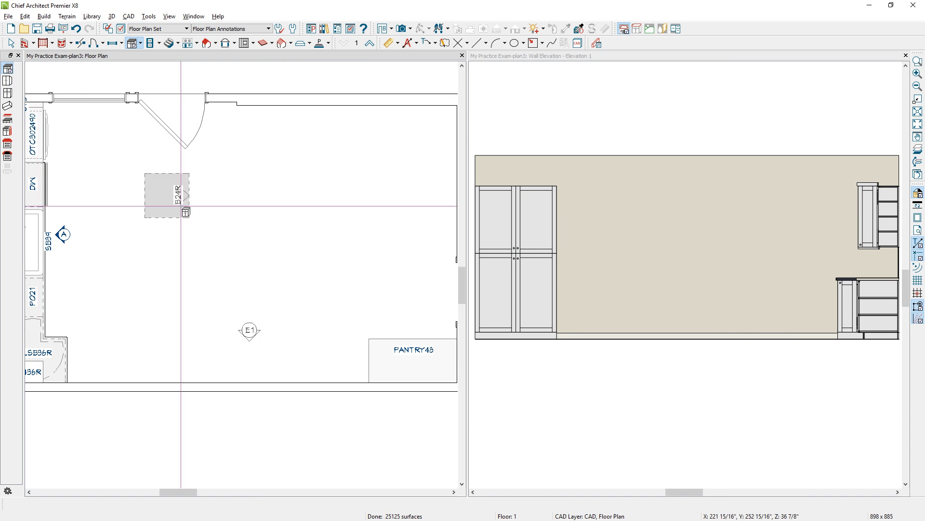
{"action": "left_click", "coordinate": [347, 374]}
{"action": "scroll", "coordinate": [347, 374], "scroll_direction": "up", "scroll_amount": 2}
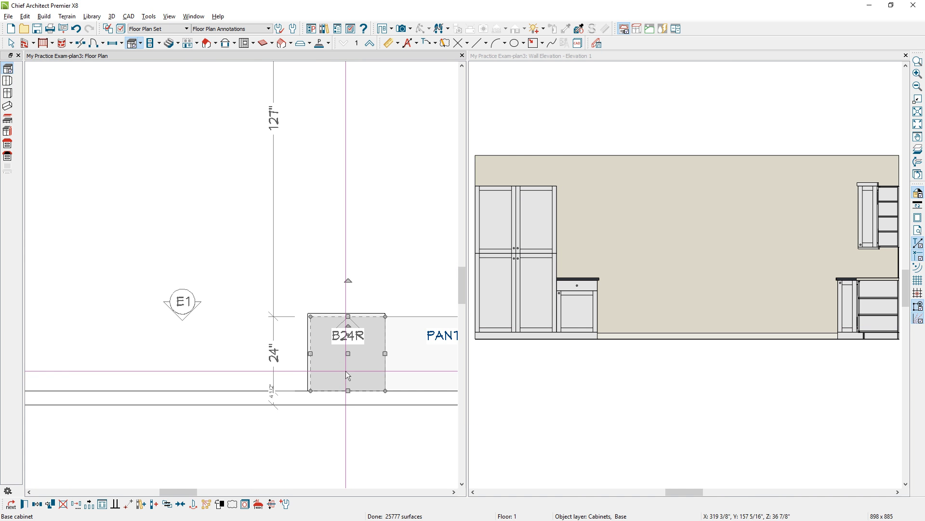
{"action": "left_click_drag", "start_coordinate": [310, 353], "coordinate": [343, 351]}
- Set the 12" base cabinet's height, including countertop, to 30"
{"action": "double_click", "coordinate": [359, 367]}
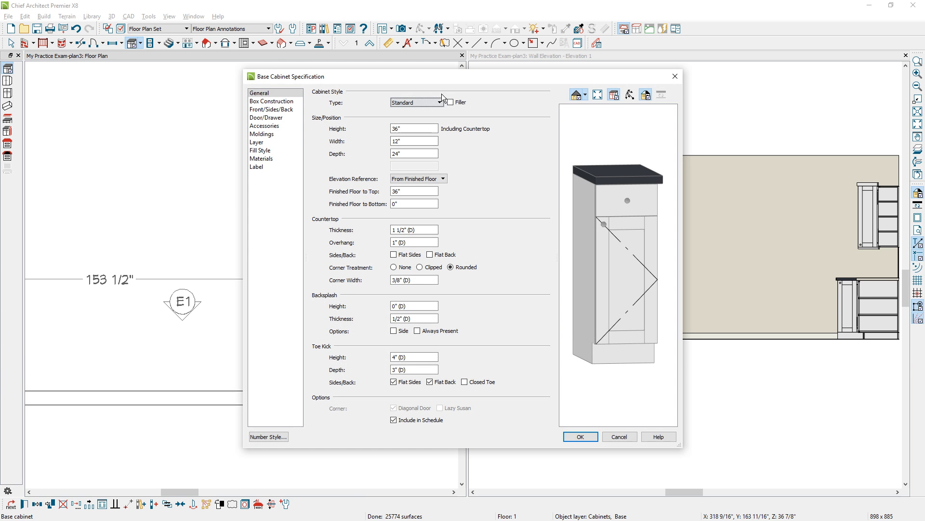
{"action": "left_click_drag", "start_coordinate": [444, 79], "coordinate": [286, 70]}
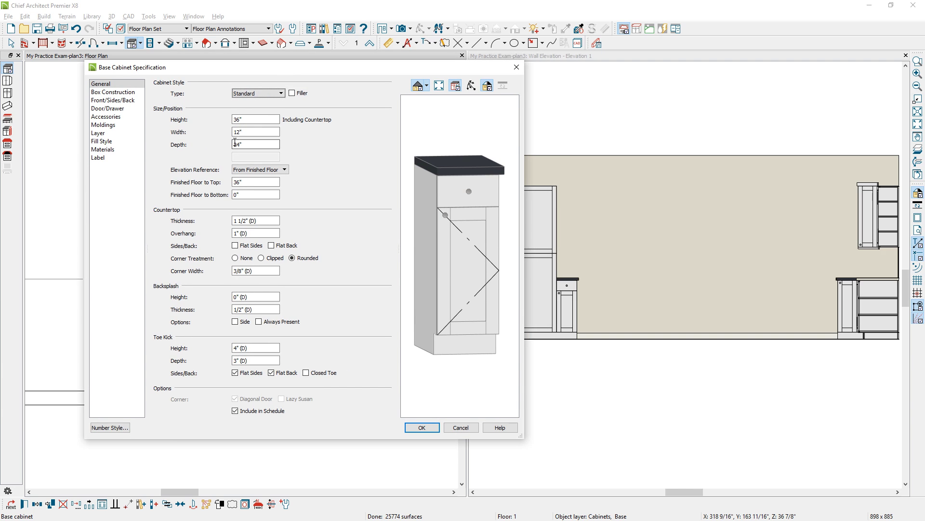
{"action": "key", "text": "shift+Tab"}
{"action": "key", "text": "shift+Tab"}
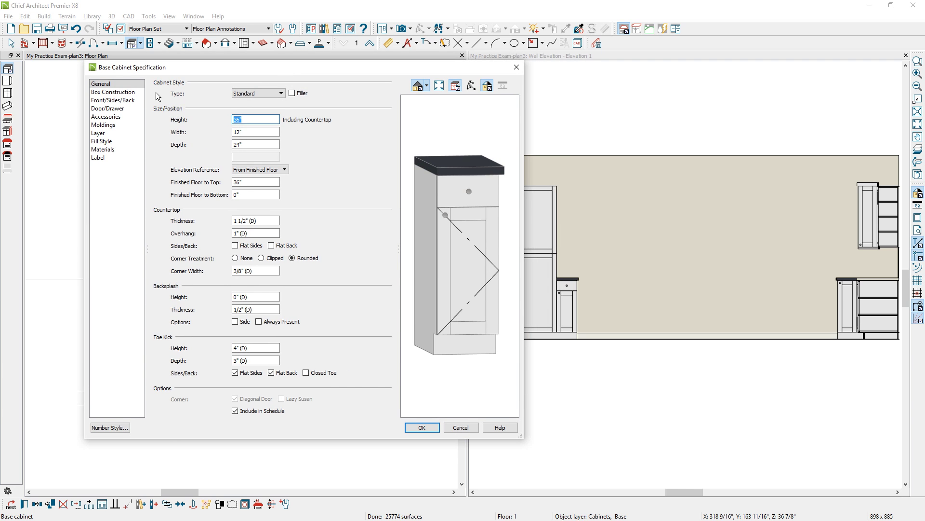
- Change the cabinet's door face item to a drawer and split it horizontally to make a three-drawer front
{"action": "left_click", "coordinate": [453, 269]}
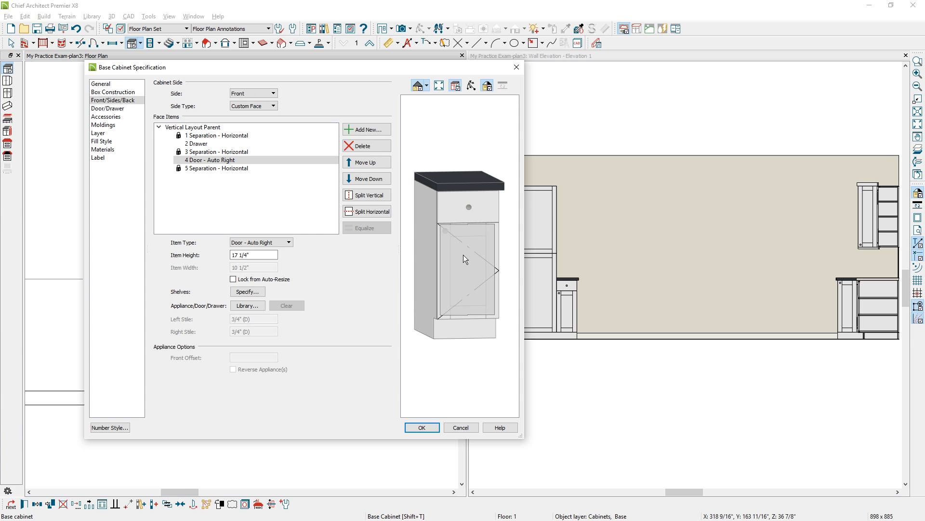
{"action": "left_click", "coordinate": [278, 246]}
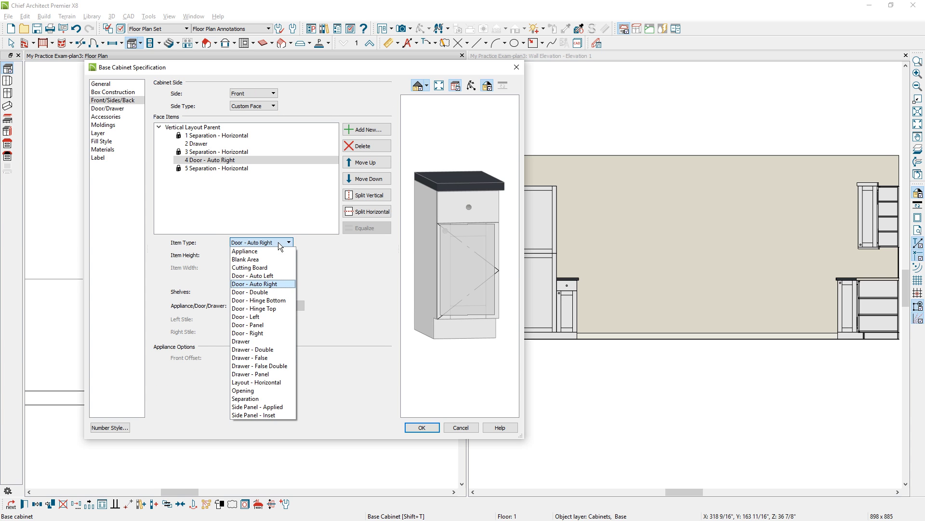
{"action": "left_click", "coordinate": [250, 333]}
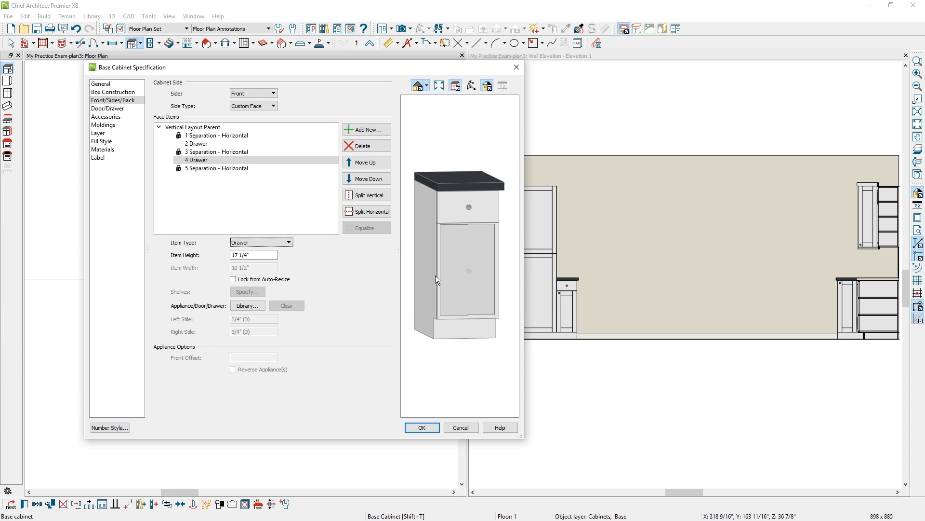
{"action": "left_click", "coordinate": [389, 208]}
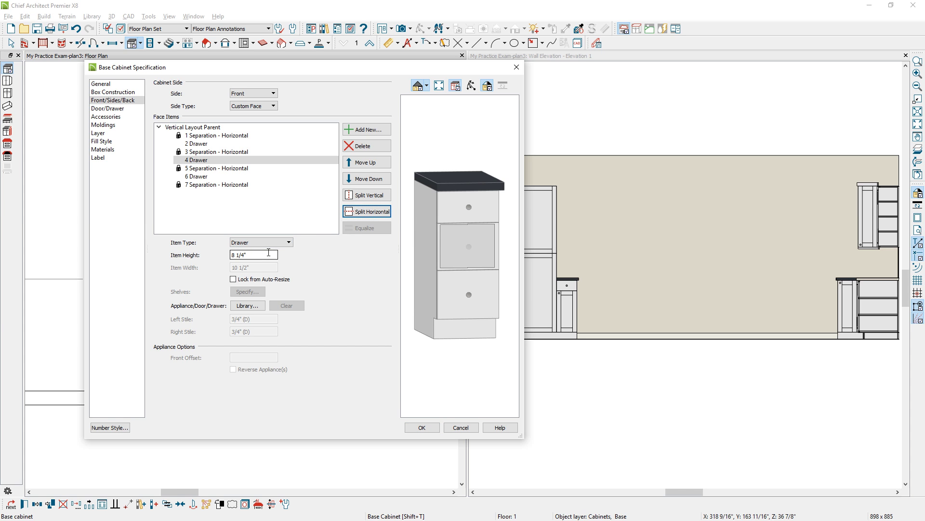
{"action": "left_click", "coordinate": [434, 428]}
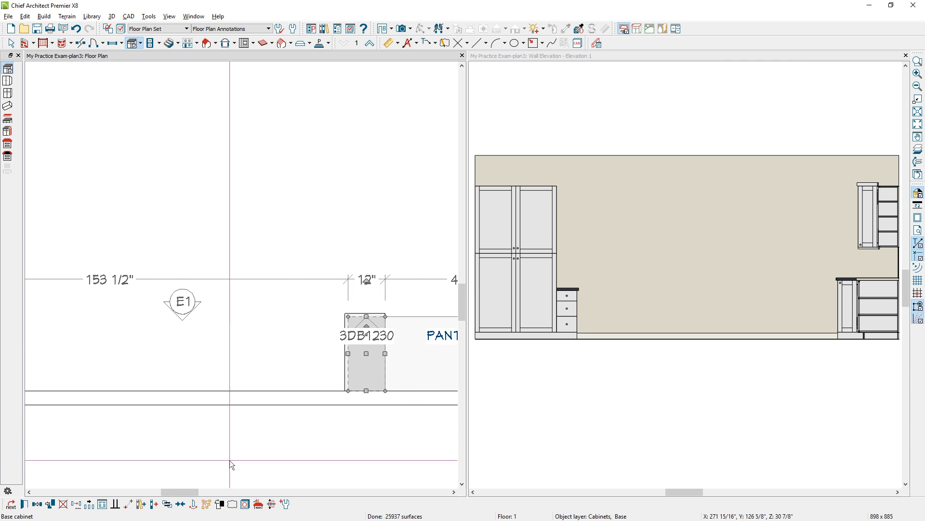
- Add a 33" wide copy of the drawer cabinet beside the original and delete face items until one drawer remains
{"action": "left_click_drag", "start_coordinate": [367, 354], "coordinate": [245, 358]}
{"action": "double_click", "coordinate": [249, 356]}
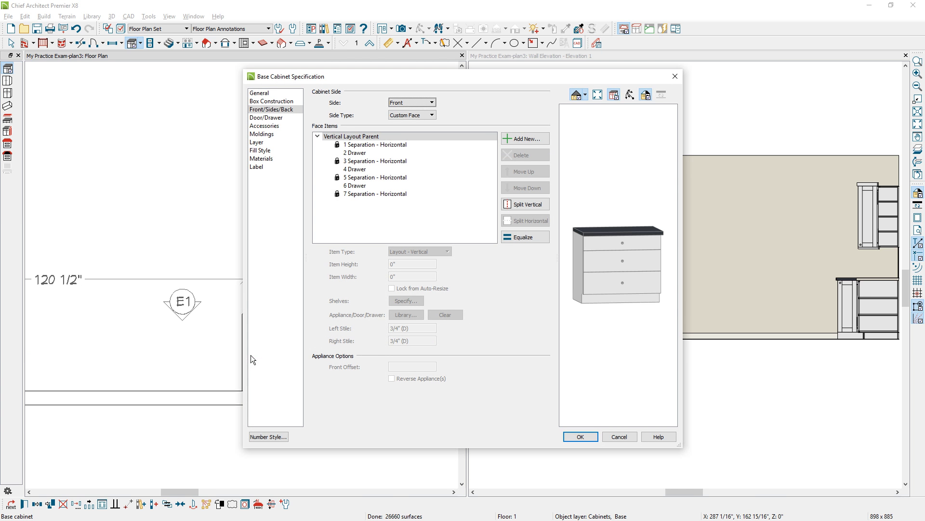
{"action": "left_click", "coordinate": [613, 286]}
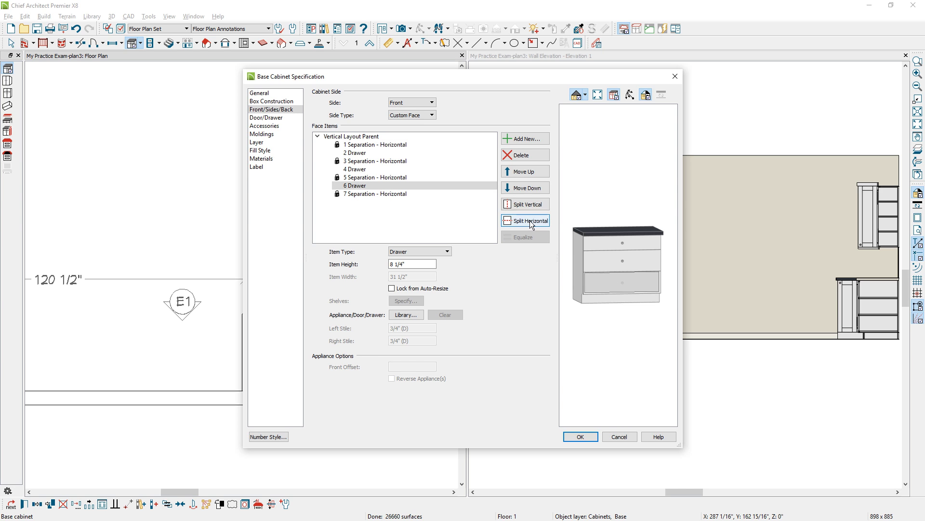
{"action": "left_click", "coordinate": [523, 154]}
{"action": "left_click", "coordinate": [523, 155]}
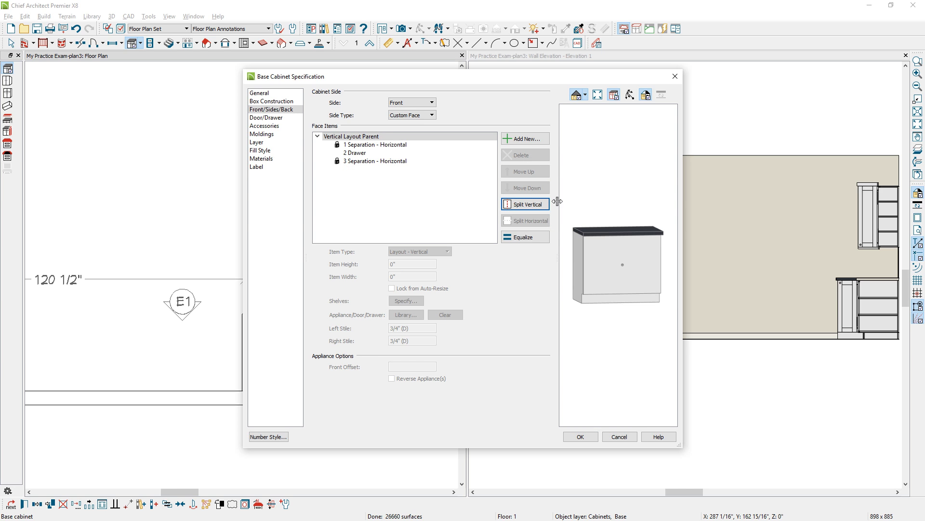
- Set the 33" cabinet's drawer height to 5" and its toe kick height to 0
{"action": "left_click", "coordinate": [598, 279]}
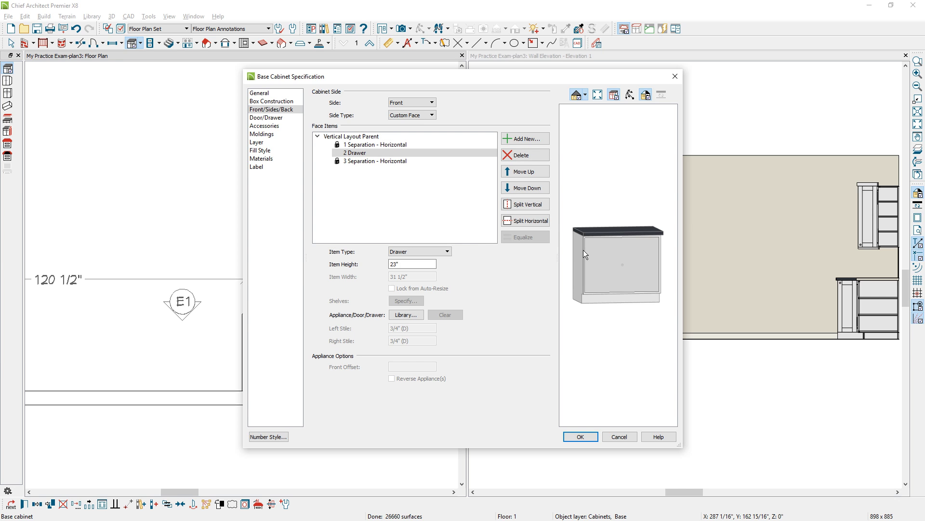
{"action": "key", "text": "ctrl+a"}
{"action": "type", "text": "5"}
{"action": "left_click", "coordinate": [589, 299]}
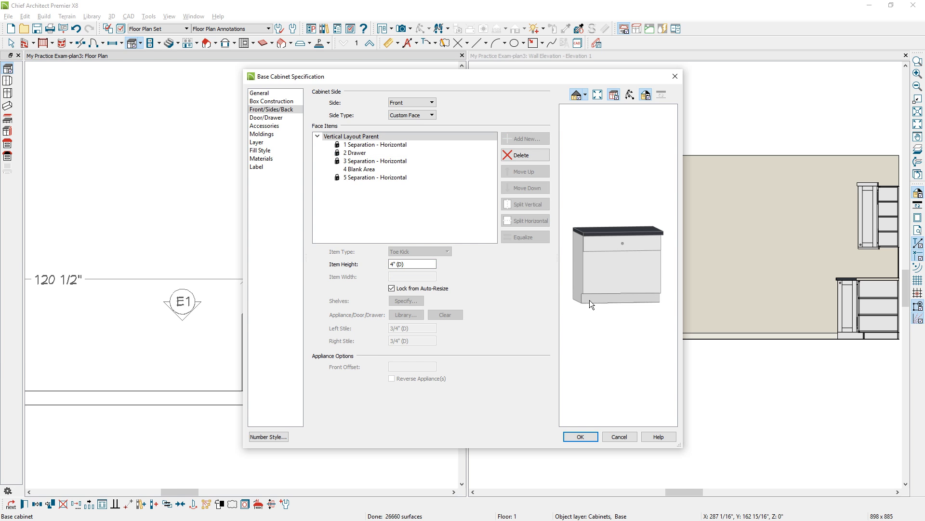
{"action": "left_click_drag", "start_coordinate": [418, 266], "coordinate": [365, 268]}
{"action": "type", "text": "0"}
{"action": "key", "text": "Tab"}
- Set the one-drawer cabinet's height to 8" and its finished floor to top distance to 30"
{"action": "left_click", "coordinate": [261, 93]}
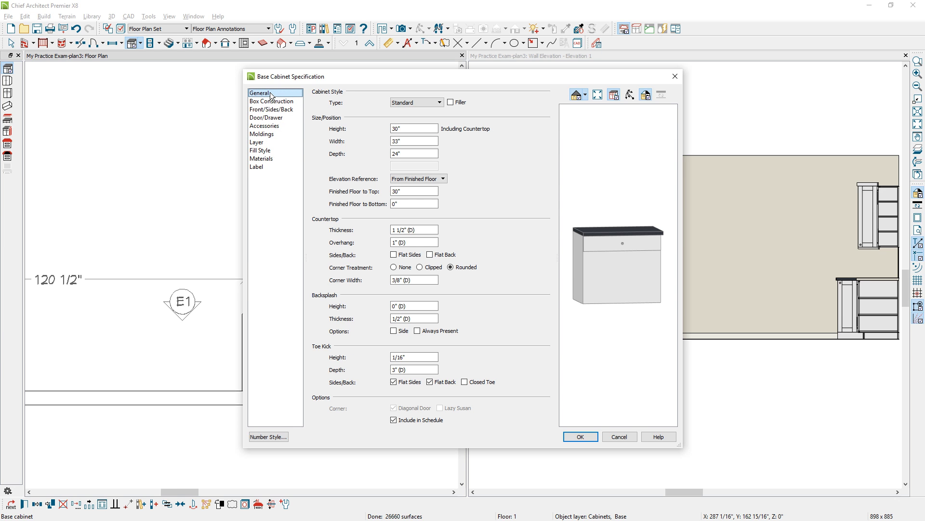
{"action": "double_click", "coordinate": [403, 128]}
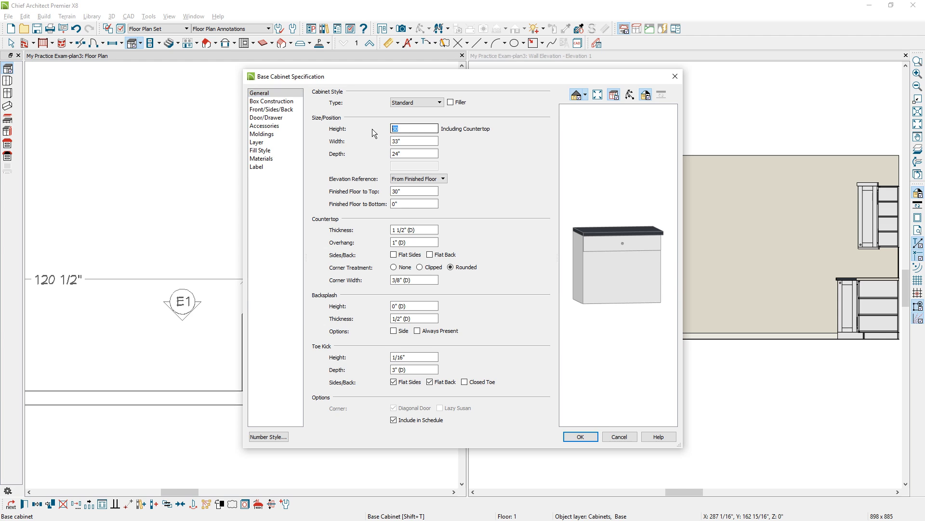
{"action": "left_click", "coordinate": [413, 191]}
{"action": "key", "text": "Return"}
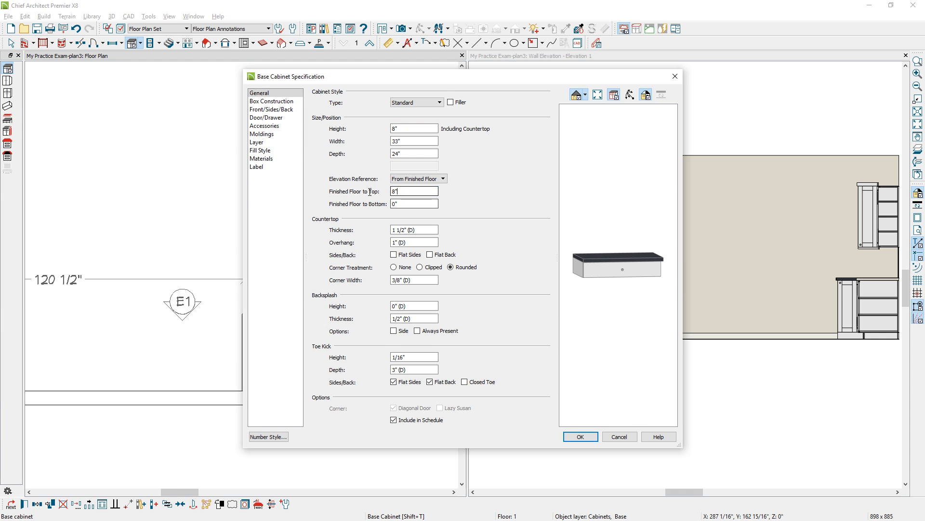
{"action": "key", "text": "Tab"}
{"action": "left_click", "coordinate": [575, 436]}
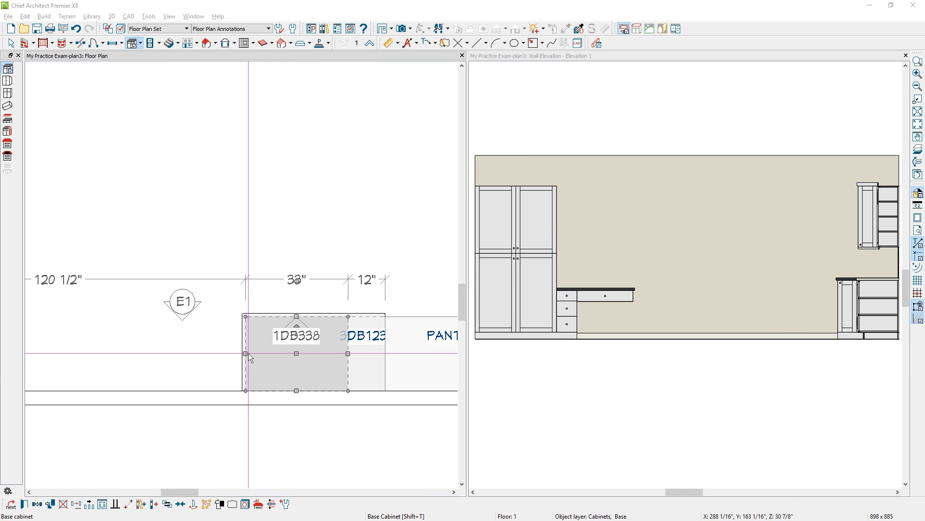
- Set the one-drawer cabinet's width to 32" and slide it against the three-drawer base cabinet
{"action": "mouse_move", "coordinate": [245, 353]}
{"action": "left_mouse_down"}
{"action": "mouse_move", "coordinate": [264, 350]}
{"action": "mouse_move", "coordinate": [229, 351]}
{"action": "left_mouse_up"}
{"action": "double_click", "coordinate": [271, 366]}
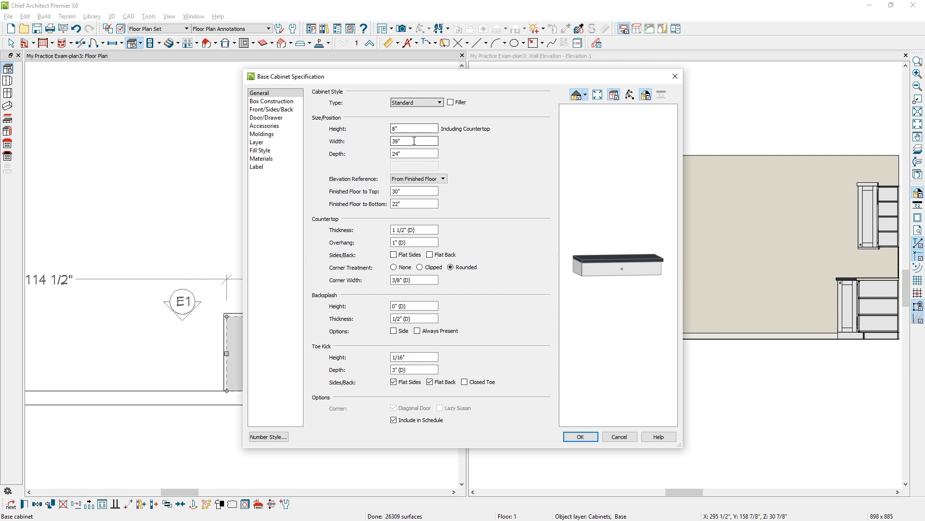
{"action": "left_click_drag", "start_coordinate": [401, 141], "coordinate": [381, 141]}
{"action": "type", "text": "32"}
{"action": "left_click", "coordinate": [590, 441]}
{"action": "left_click_drag", "start_coordinate": [285, 349], "coordinate": [307, 352]}
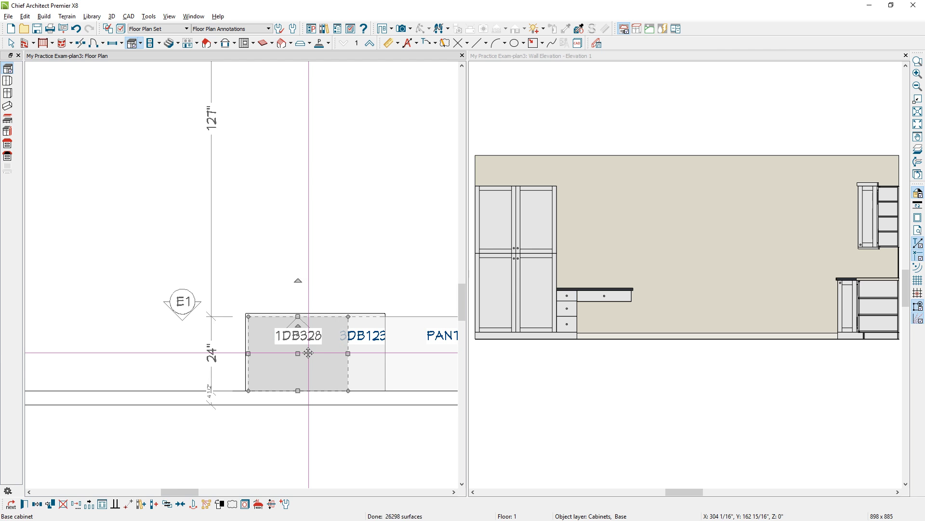
- Place a standard base cabinet on the lower wall against the open end of the one-drawer cabinet
{"action": "left_click", "coordinate": [7, 70]}
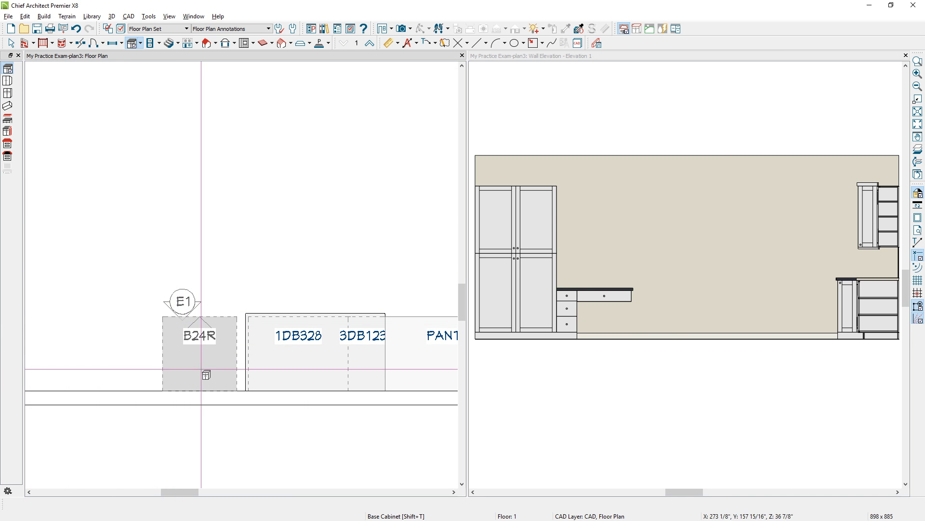
{"action": "left_click", "coordinate": [220, 369]}
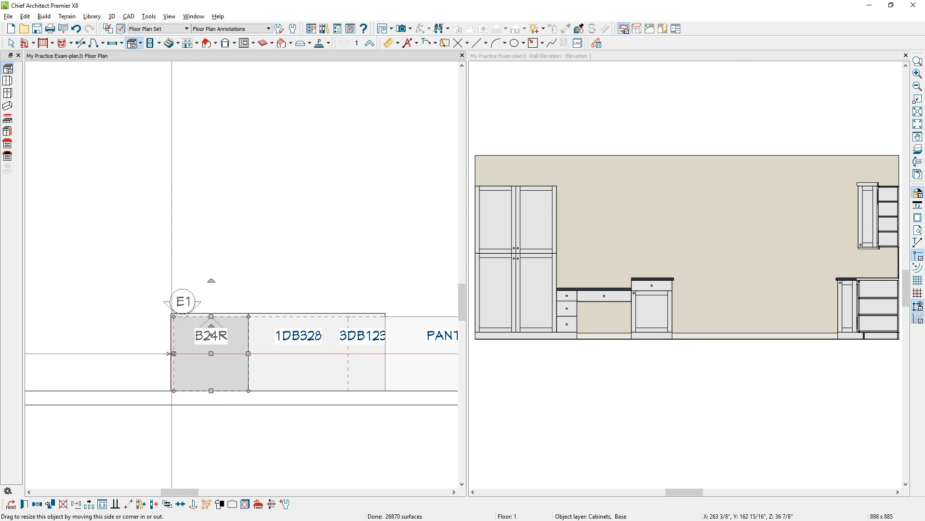
- Narrow the new end base cabinet to 9" wide and replace its drawer and door with one full-height opening
{"action": "left_click_drag", "start_coordinate": [173, 353], "coordinate": [221, 359]}
{"action": "double_click", "coordinate": [221, 358]}
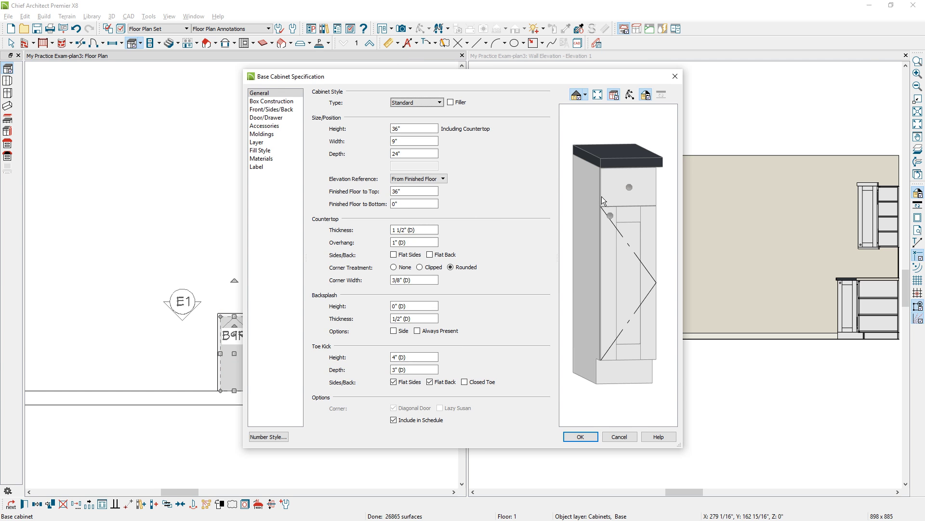
{"action": "left_click", "coordinate": [609, 187]}
{"action": "left_click", "coordinate": [545, 154]}
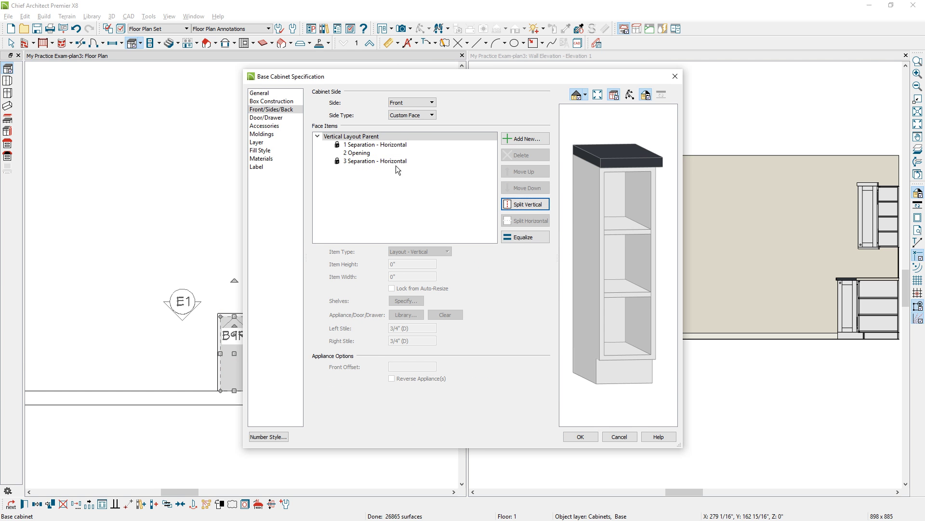
{"action": "left_click", "coordinate": [371, 153]}
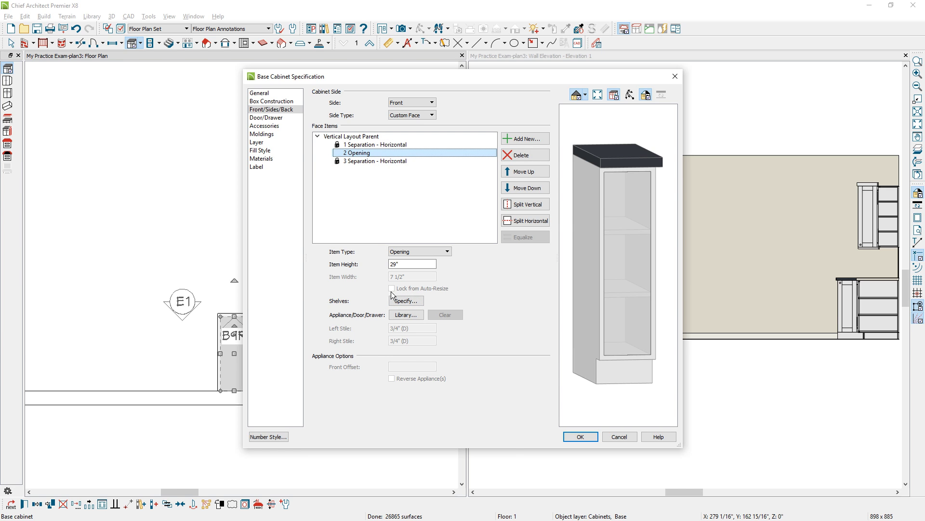
{"action": "left_click", "coordinate": [581, 436]}
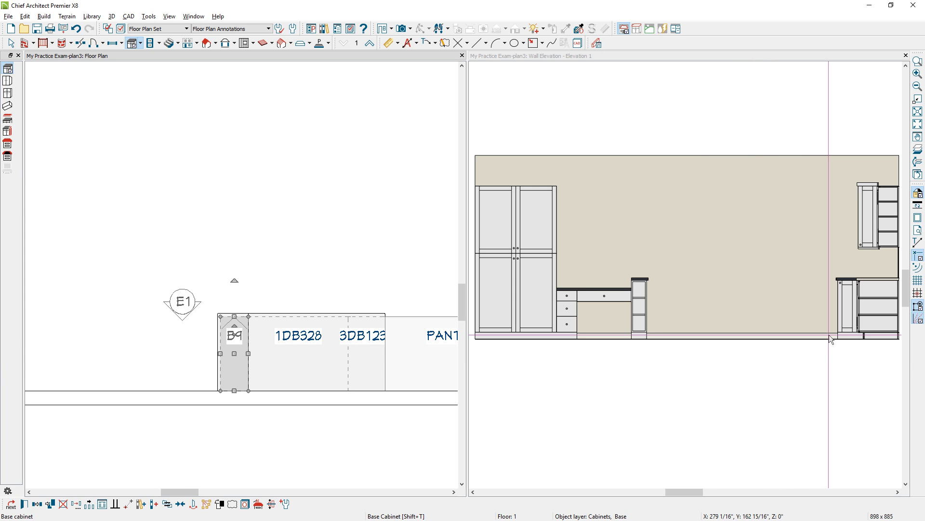
- Place a standard base cabinet on the lower wall against the corner cabinet and narrow it to 15", keeping its drawer-over-door front
{"action": "scroll", "coordinate": [192, 337], "scroll_direction": "down", "scroll_amount": 3}
{"action": "middle_click_drag", "start_coordinate": [178, 338], "coordinate": [368, 337]}
{"action": "left_click", "coordinate": [8, 68]}
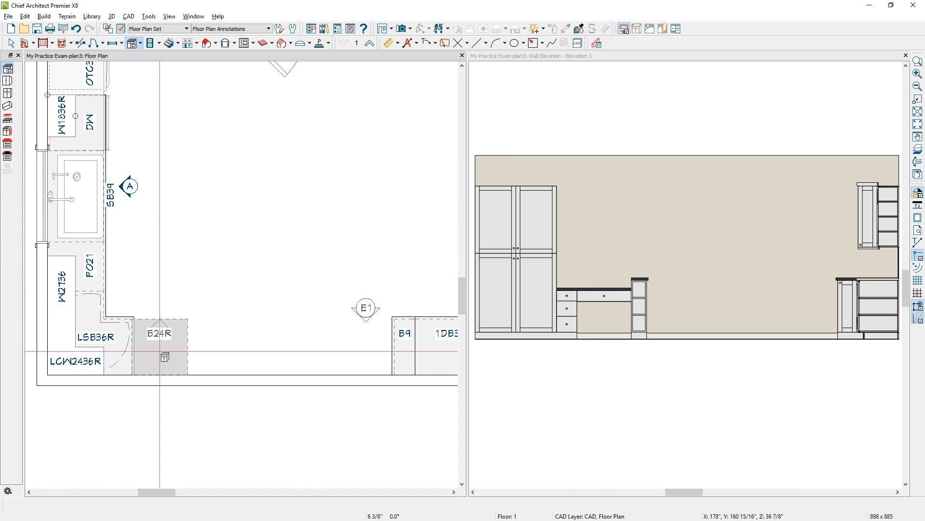
{"action": "left_click", "coordinate": [154, 352]}
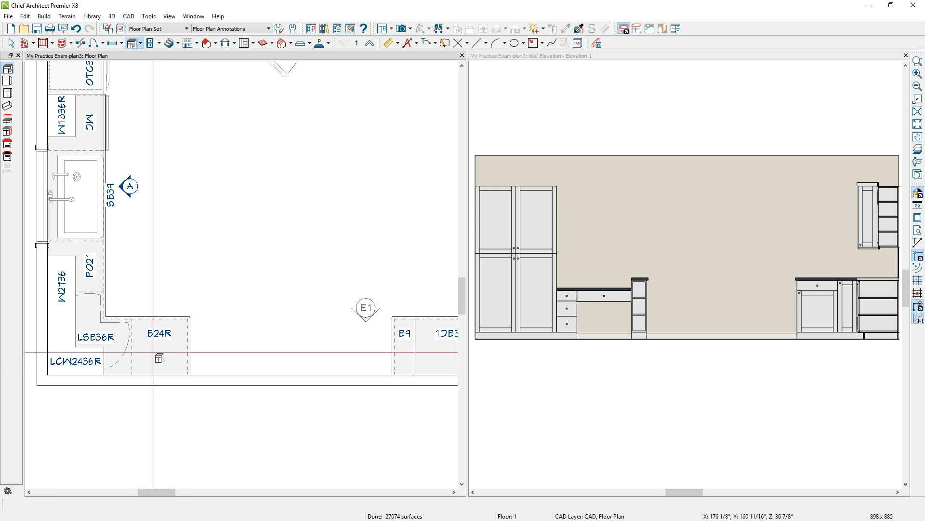
{"action": "left_click", "coordinate": [174, 348]}
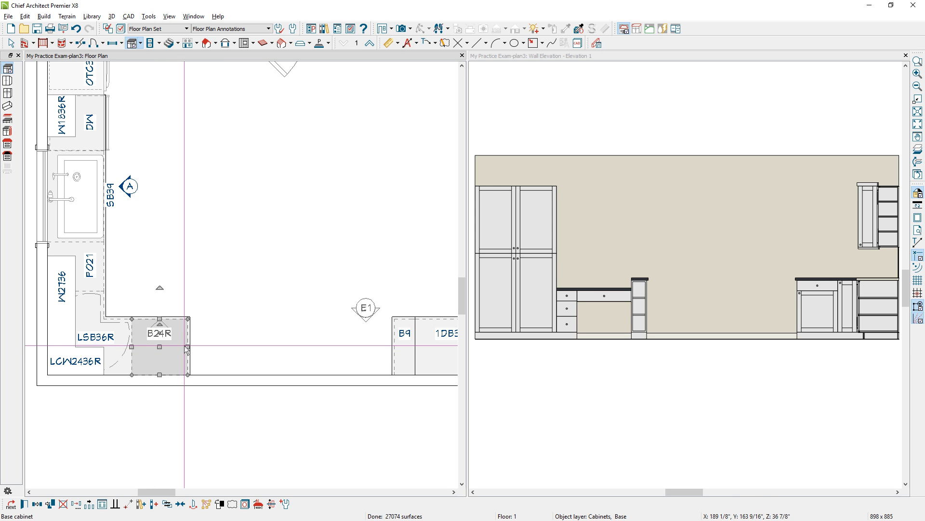
{"action": "left_click_drag", "start_coordinate": [187, 347], "coordinate": [167, 348]}
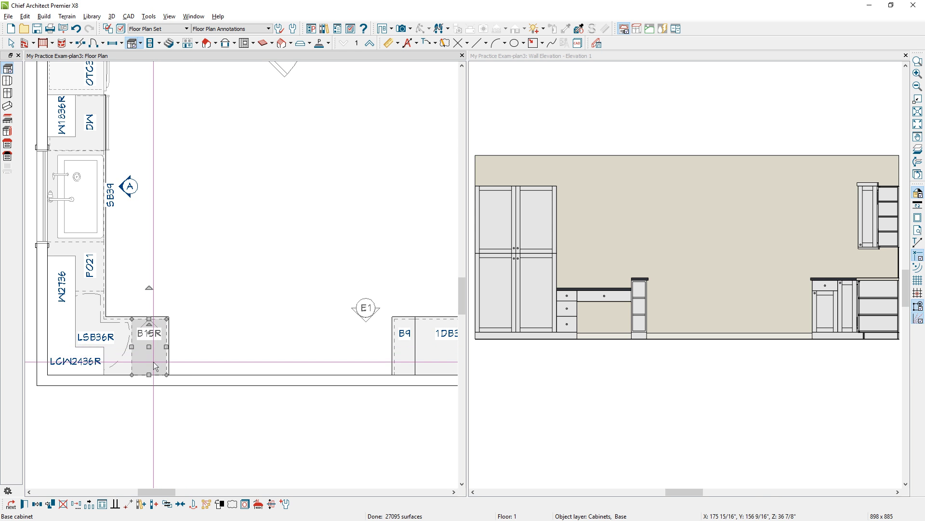
{"action": "double_click", "coordinate": [155, 366]}
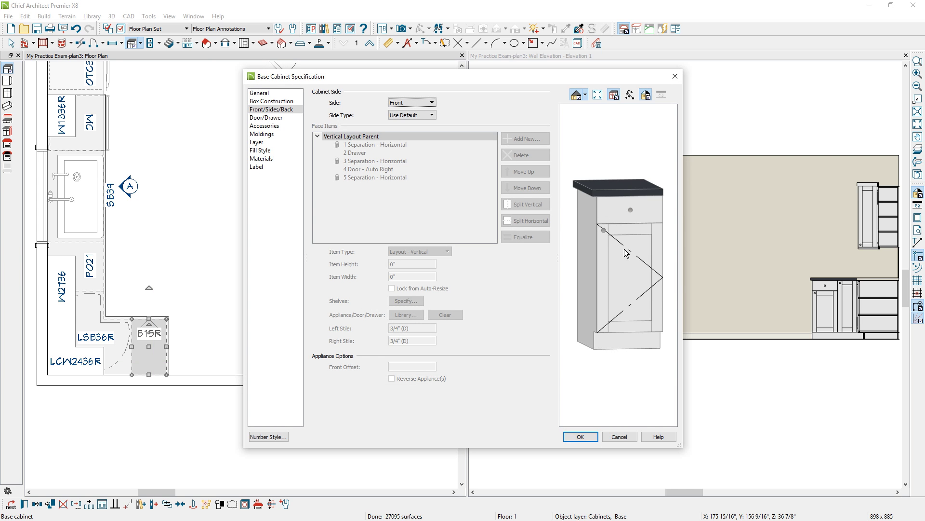
{"action": "left_click", "coordinate": [623, 213]}
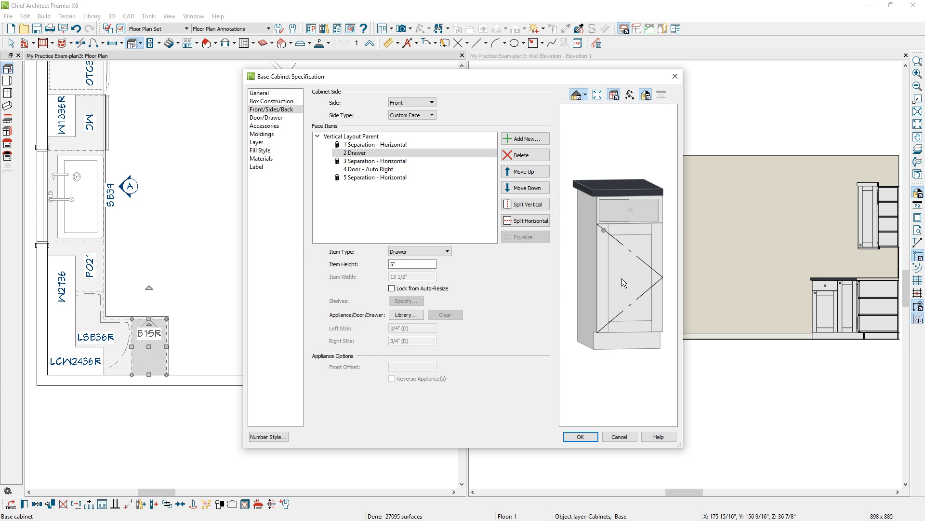
{"action": "left_click", "coordinate": [593, 435]}
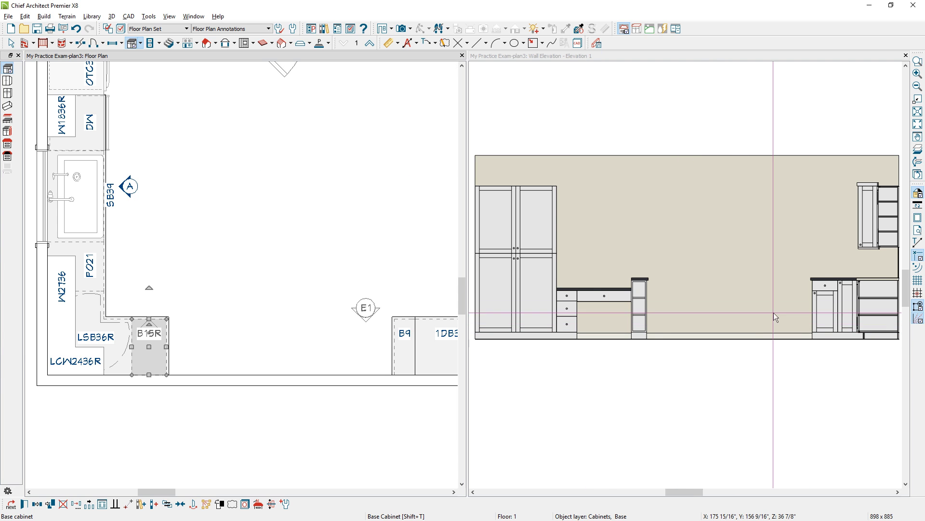
- Slide the 15" cabinet away from the corner cabinet along the wall and place a standard base cabinet in the gap
{"action": "left_click", "coordinate": [825, 309]}
{"action": "left_click_drag", "start_coordinate": [826, 309], "coordinate": [763, 308]}
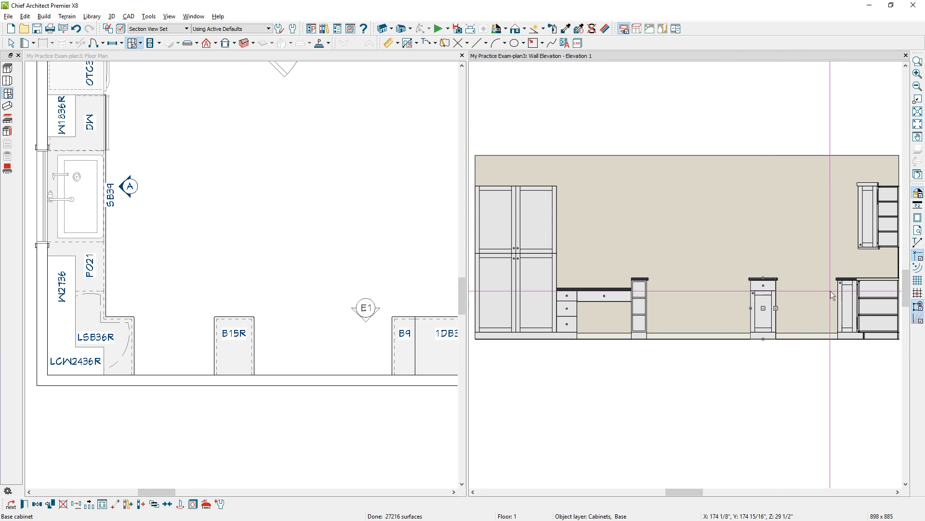
{"action": "left_click", "coordinate": [7, 70]}
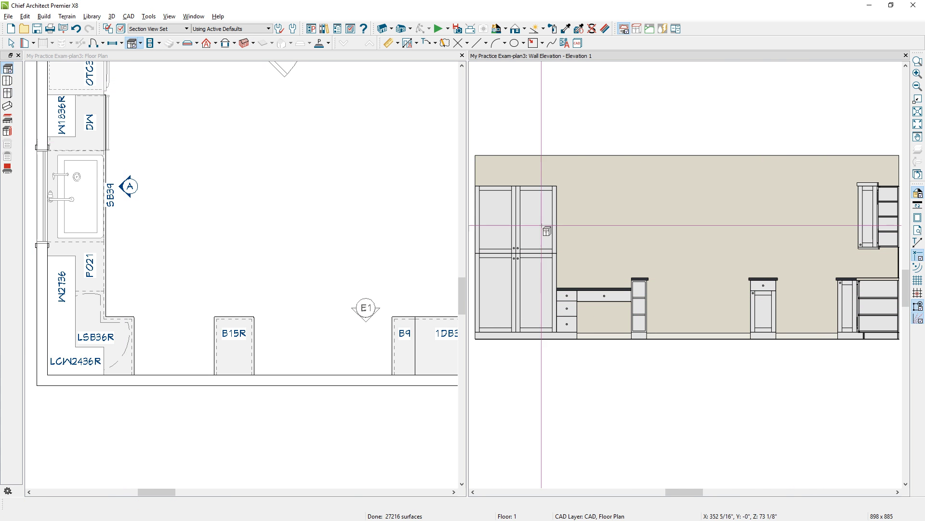
{"action": "left_click", "coordinate": [819, 321]}
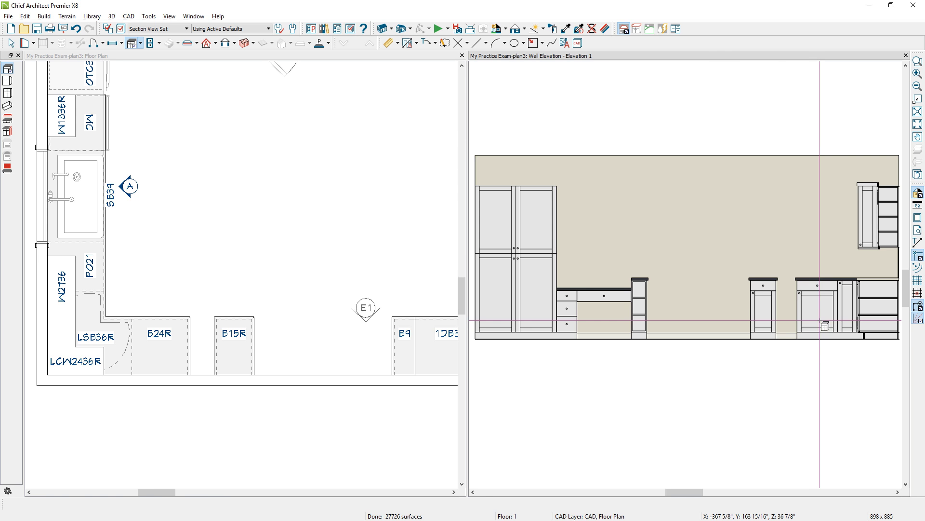
- Widen the new base cabinet beside the corner to 36" and slide the 15" cabinet against its open end
{"action": "left_click", "coordinate": [766, 318]}
{"action": "mouse_move", "coordinate": [766, 318]}
{"action": "left_mouse_down"}
{"action": "mouse_move", "coordinate": [739, 309]}
{"action": "mouse_move", "coordinate": [777, 309]}
{"action": "left_mouse_up"}
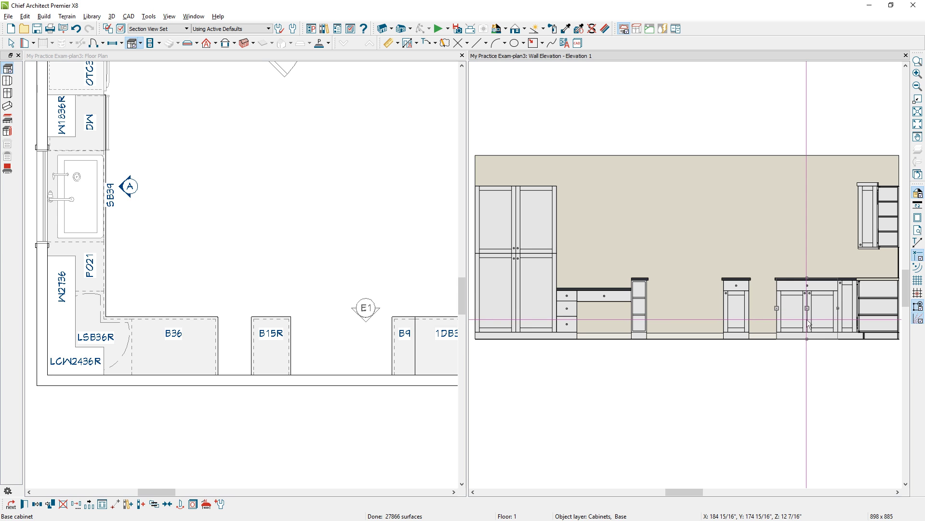
{"action": "left_click", "coordinate": [738, 310]}
{"action": "left_click_drag", "start_coordinate": [739, 310], "coordinate": [768, 309]}
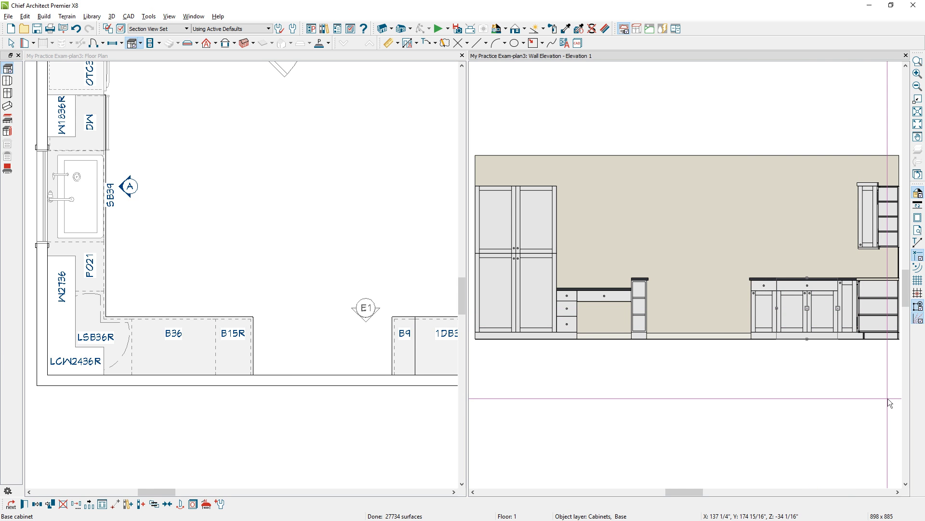
- Remove the doors, the toe kick and the remaining opening from the 36" cabinet's front
{"action": "key", "text": "ctrl+e"}
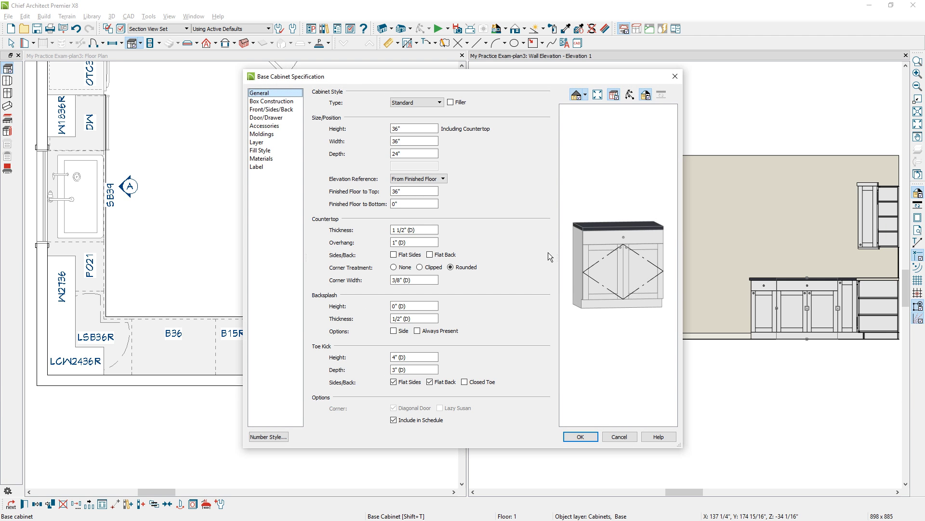
{"action": "left_click", "coordinate": [597, 281]}
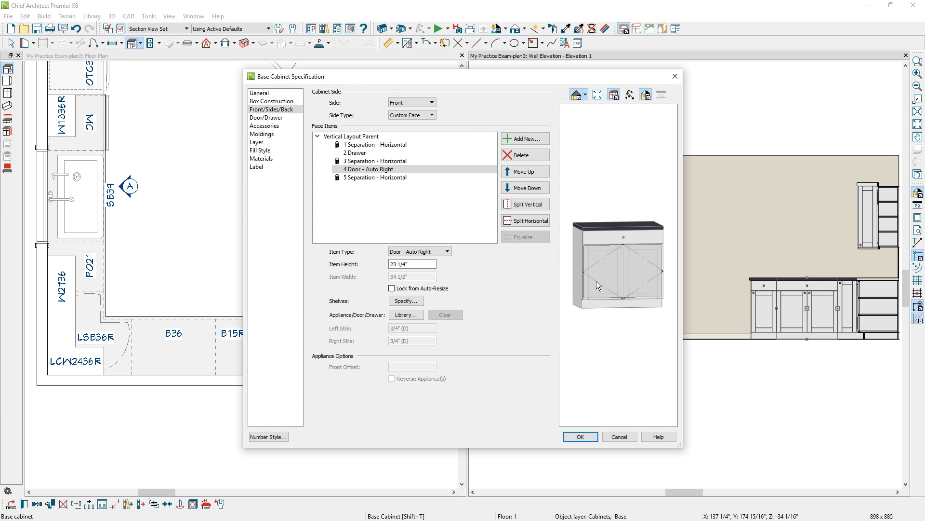
{"action": "left_click", "coordinate": [538, 156]}
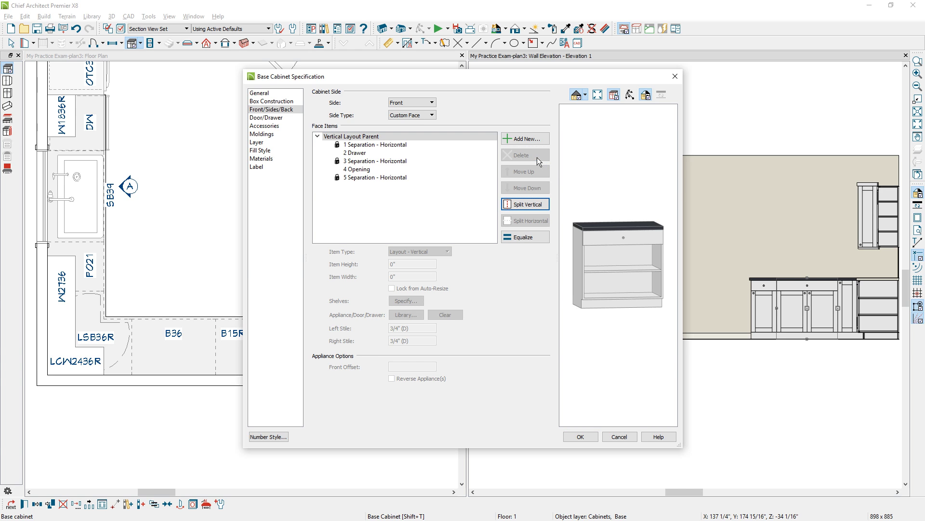
{"action": "left_click", "coordinate": [597, 303]}
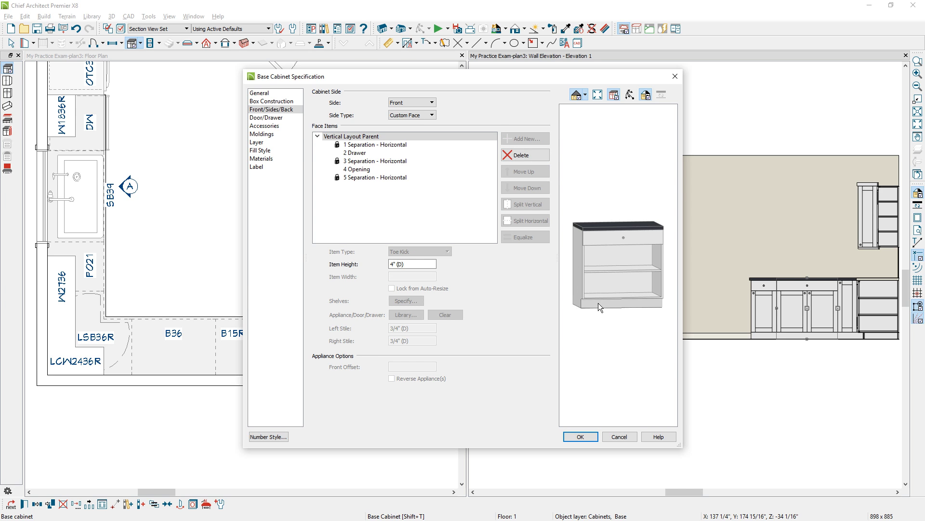
{"action": "left_click", "coordinate": [518, 156]}
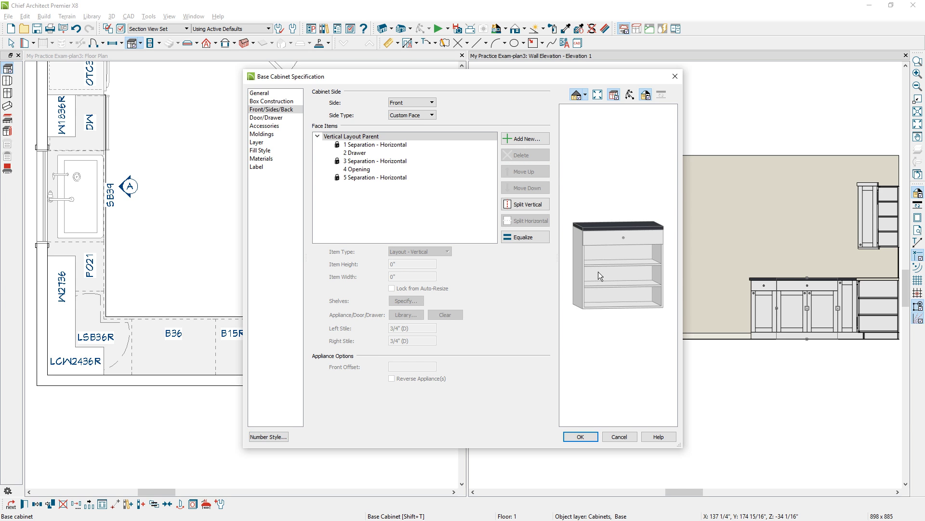
{"action": "left_click", "coordinate": [414, 169]}
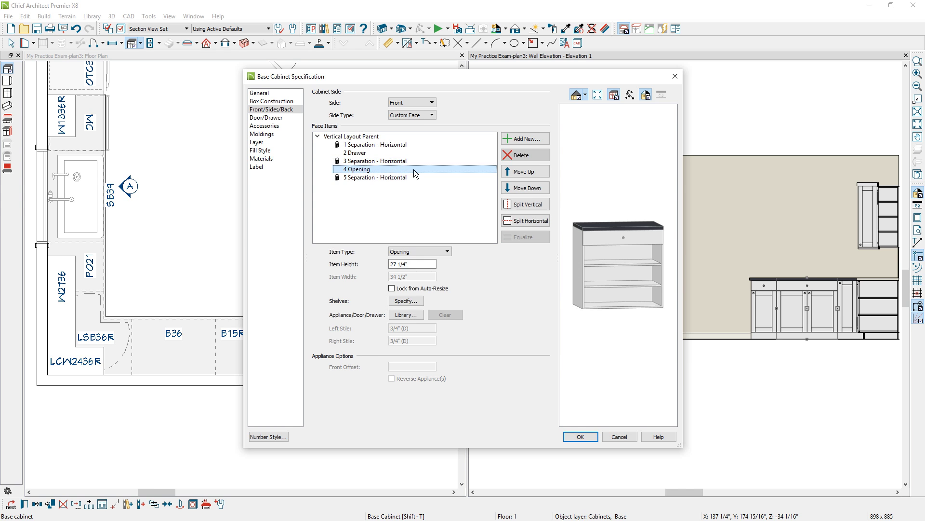
{"action": "left_click", "coordinate": [532, 155]}
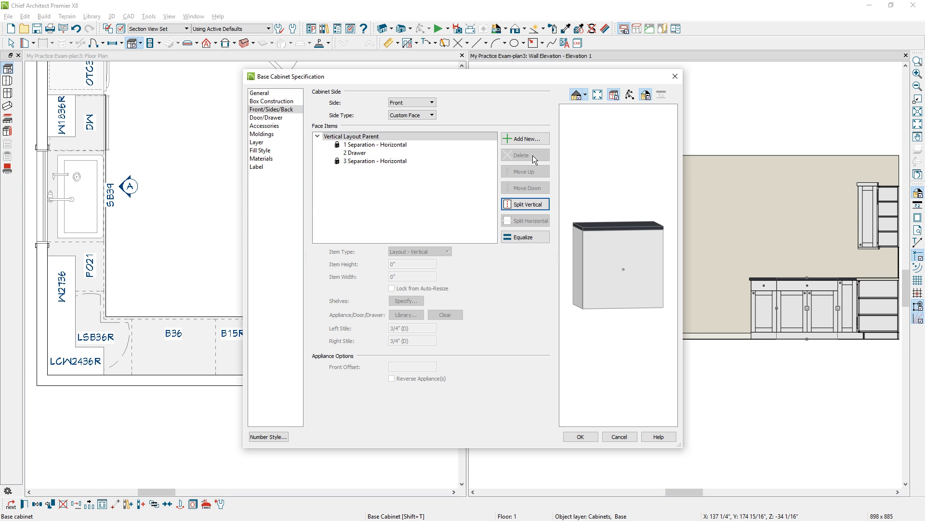
- Change the 36" cabinet's remaining drawer face to a Blank Area
{"action": "left_click", "coordinate": [615, 250]}
{"action": "left_click", "coordinate": [447, 251]}
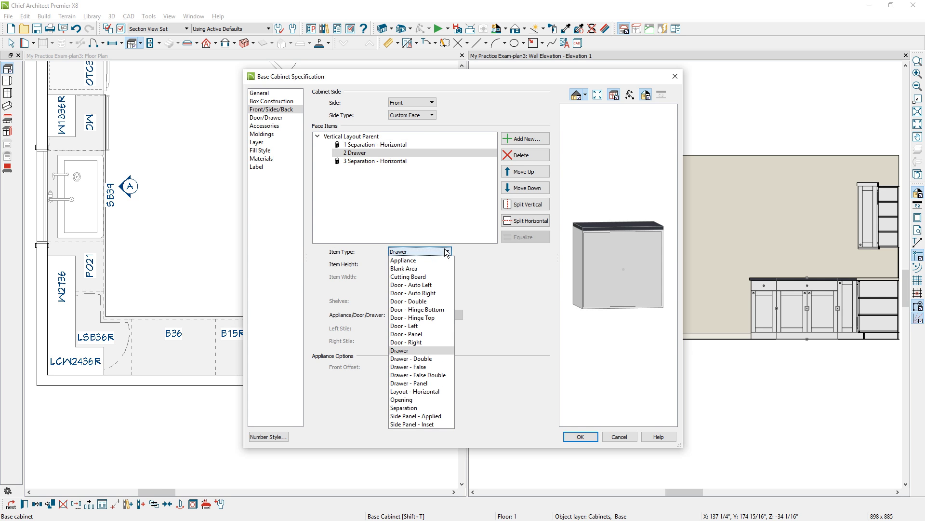
{"action": "left_click", "coordinate": [414, 268]}
- Set the 36" cabinet's height to 9" and its finished floor to top distance to 36"
{"action": "left_click", "coordinate": [277, 93]}
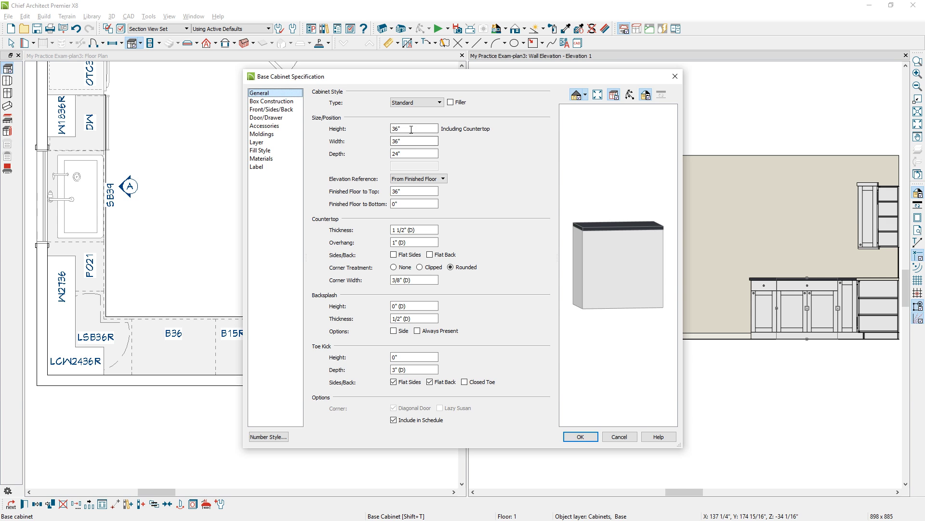
{"action": "left_click_drag", "start_coordinate": [409, 128], "coordinate": [375, 126]}
{"action": "type", "text": "9"}
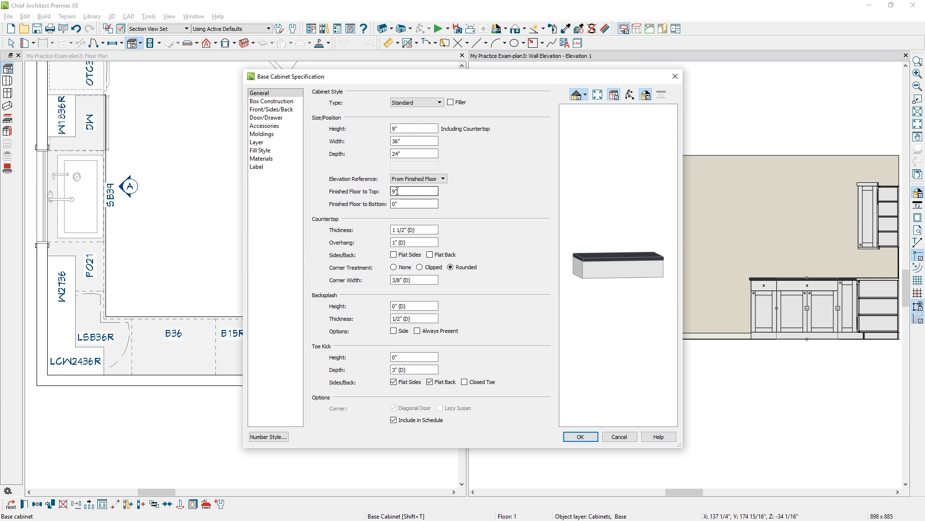
{"action": "left_click_drag", "start_coordinate": [410, 191], "coordinate": [389, 191]}
{"action": "type", "text": "36"}
{"action": "key", "text": "Tab"}
- Give the 36" cabinet the custom label "CT" and apply its specification
{"action": "left_click", "coordinate": [263, 168]}
{"action": "left_click", "coordinate": [390, 129]}
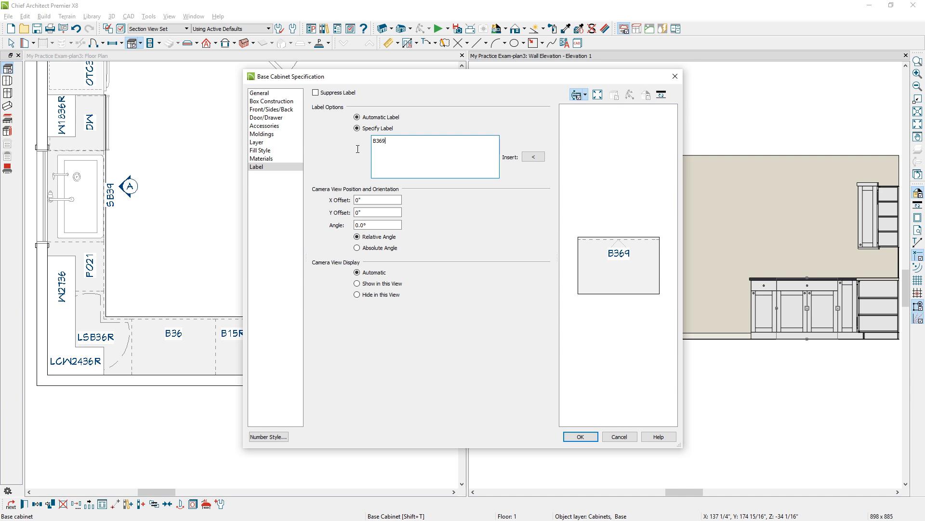
{"action": "double_click", "coordinate": [405, 144]}
{"action": "type", "text": "CT"}
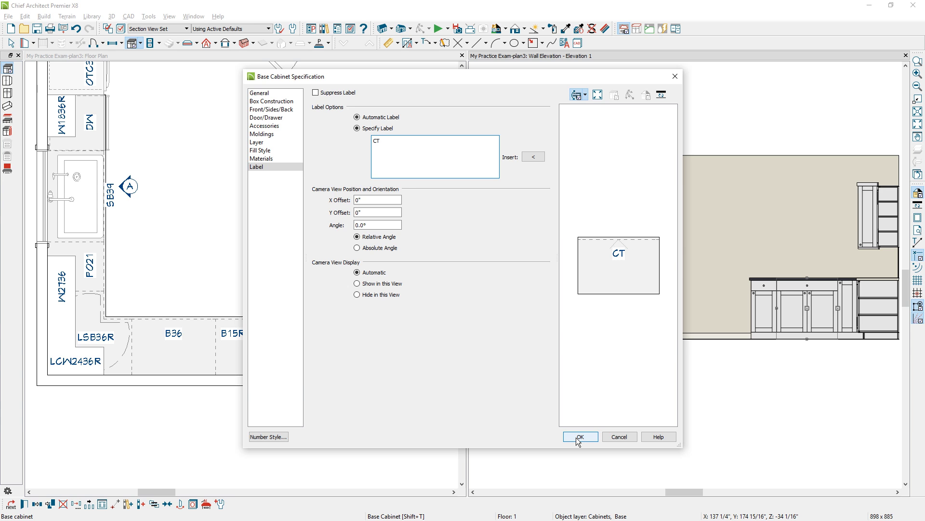
{"action": "left_click", "coordinate": [580, 437]}
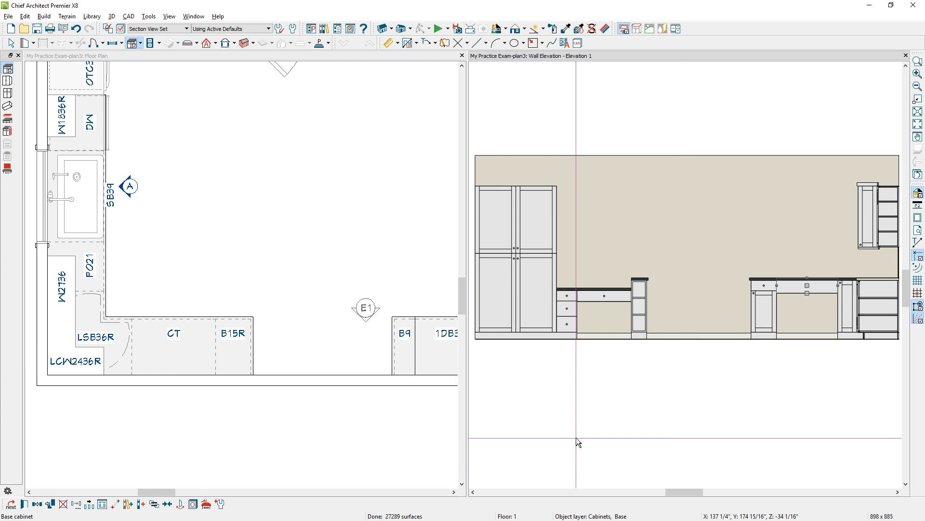
{"action": "key", "text": "space"}
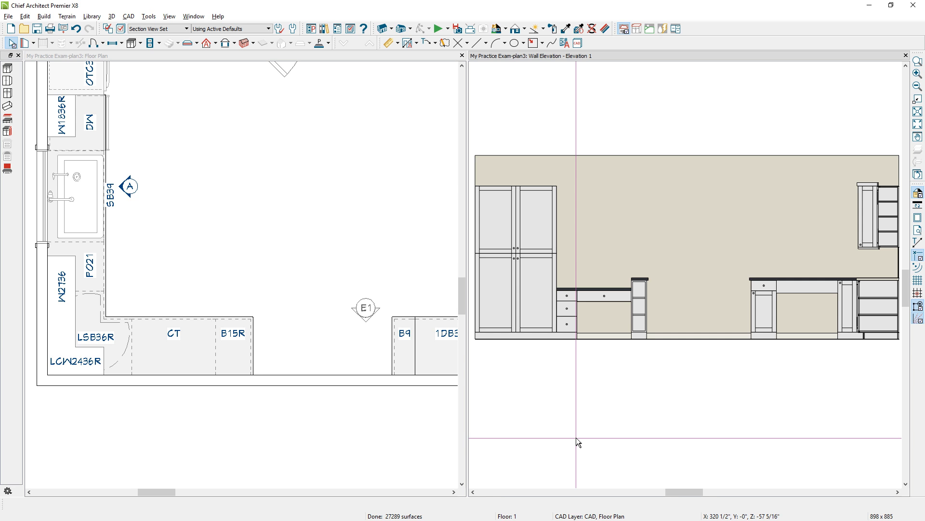
- Turn on flat countertop sides for the 15" base cabinet with the drawer and door
{"action": "middle_click_drag", "start_coordinate": [738, 294], "coordinate": [676, 331]}
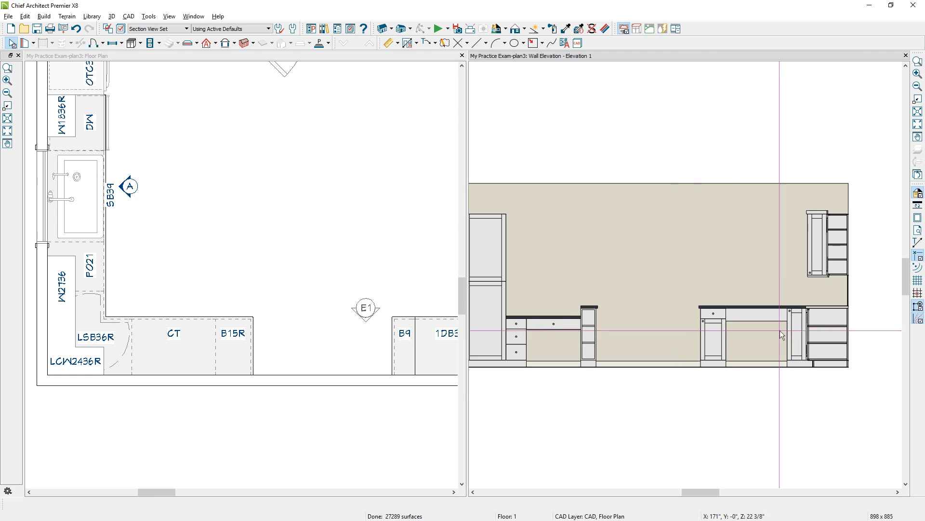
{"action": "scroll", "coordinate": [698, 345], "scroll_direction": "up", "scroll_amount": 4}
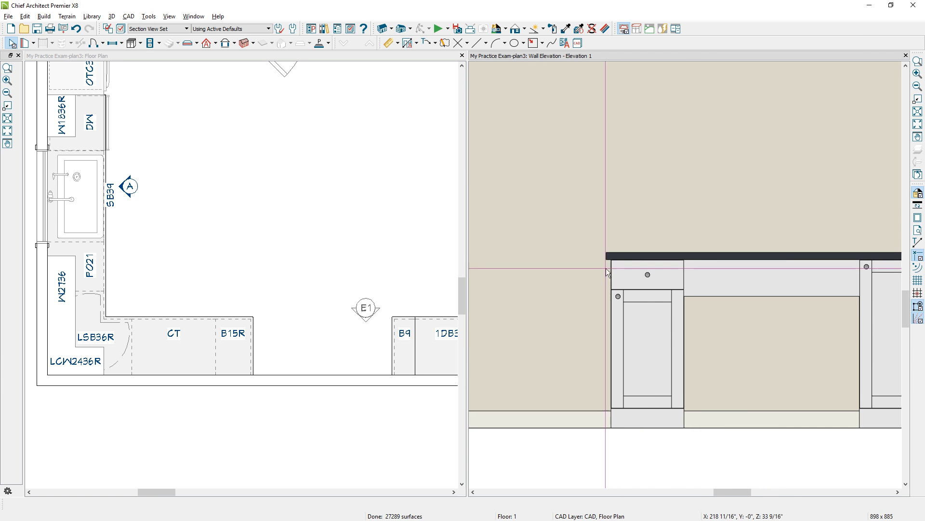
{"action": "left_click", "coordinate": [641, 310]}
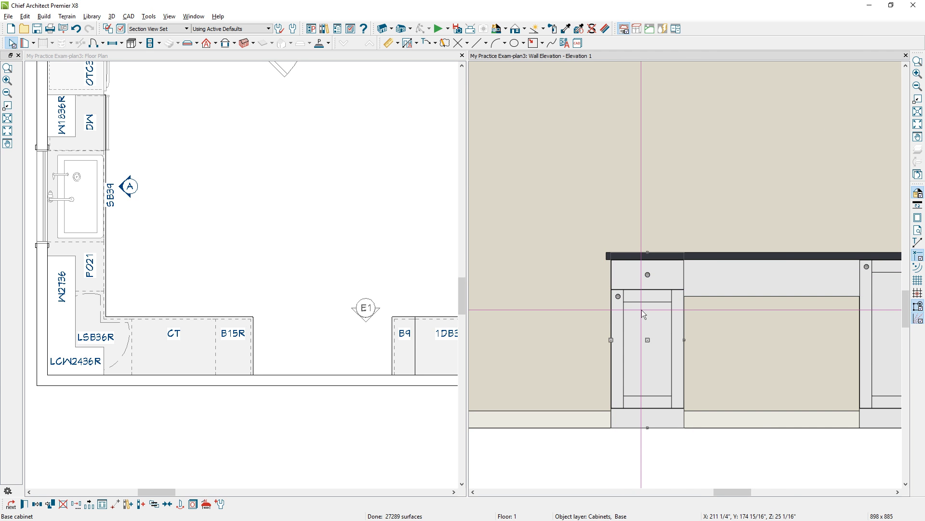
{"action": "double_click", "coordinate": [641, 309]}
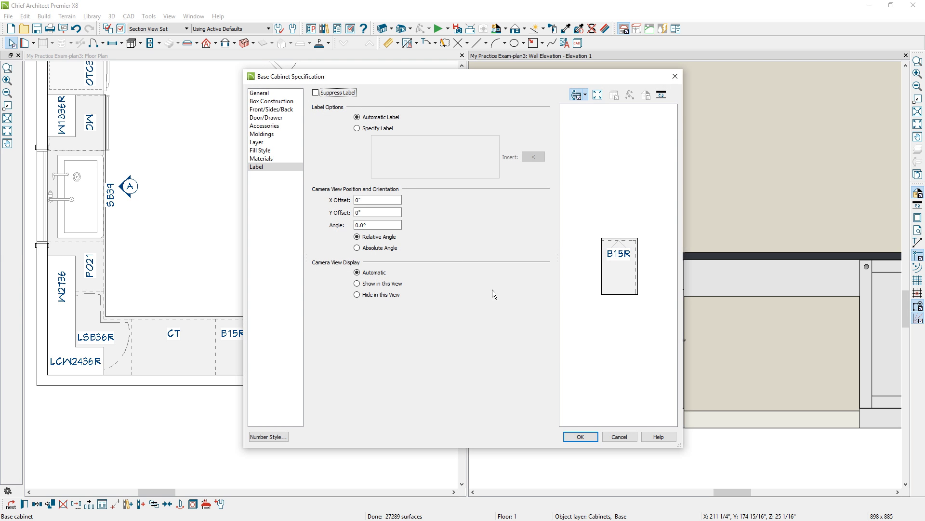
{"action": "left_click", "coordinate": [284, 92]}
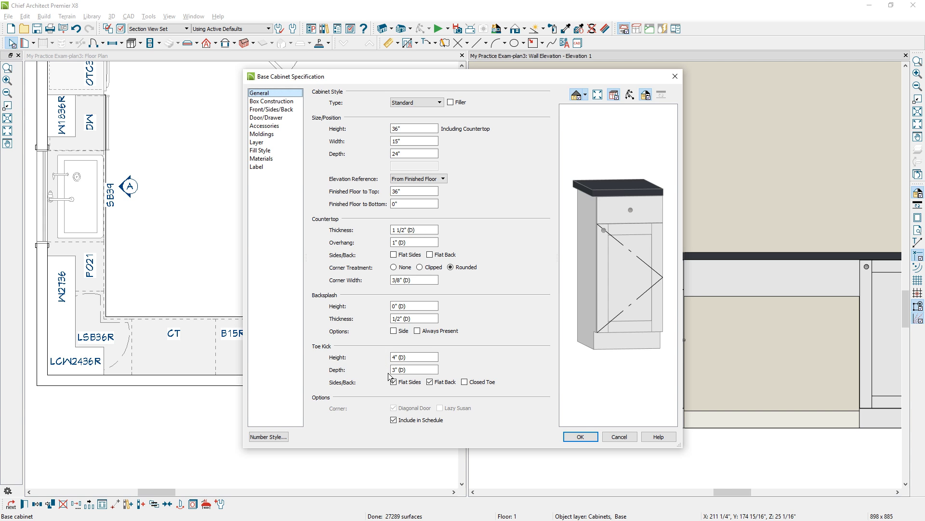
{"action": "left_click", "coordinate": [395, 255]}
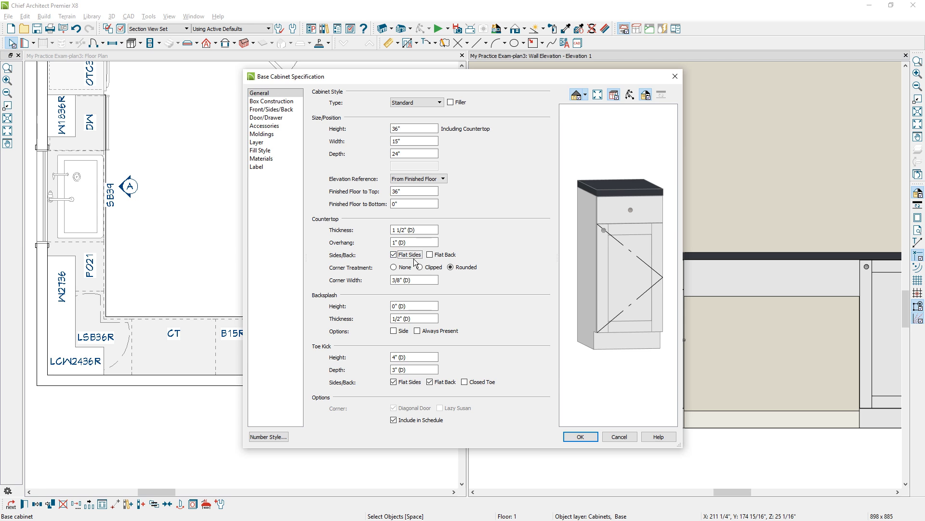
{"action": "left_click", "coordinate": [579, 438]}
- Place a partition on the open wall just left of the 15" base cabinet in the elevation
{"action": "scroll", "coordinate": [620, 343], "scroll_direction": "down", "scroll_amount": 3}
{"action": "middle_click_drag", "start_coordinate": [620, 343], "coordinate": [687, 347]}
{"action": "scroll", "coordinate": [687, 347], "scroll_direction": "down", "scroll_amount": 2}
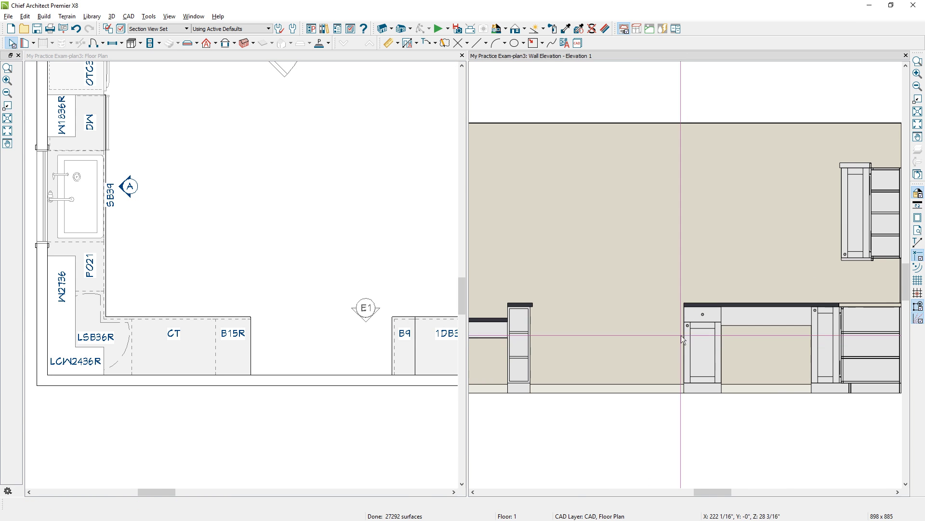
{"action": "left_click", "coordinate": [141, 44]}
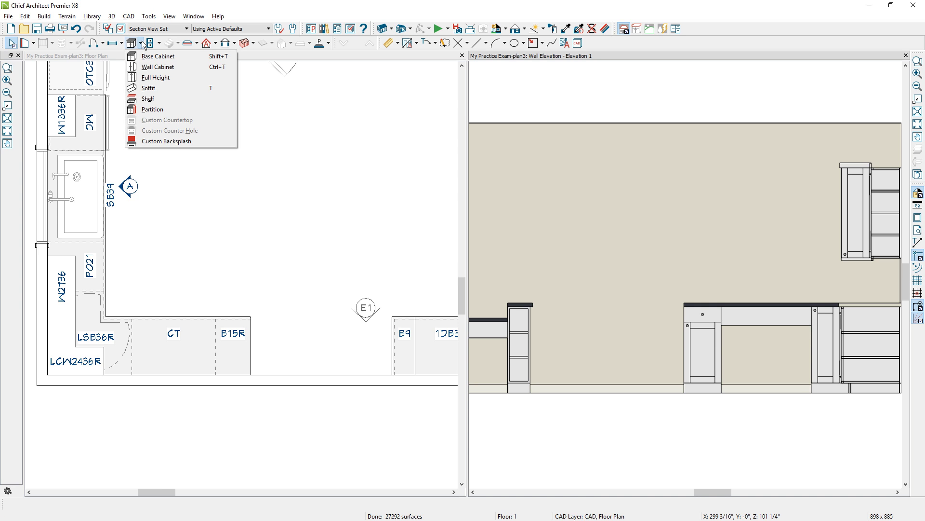
{"action": "left_click", "coordinate": [153, 110]}
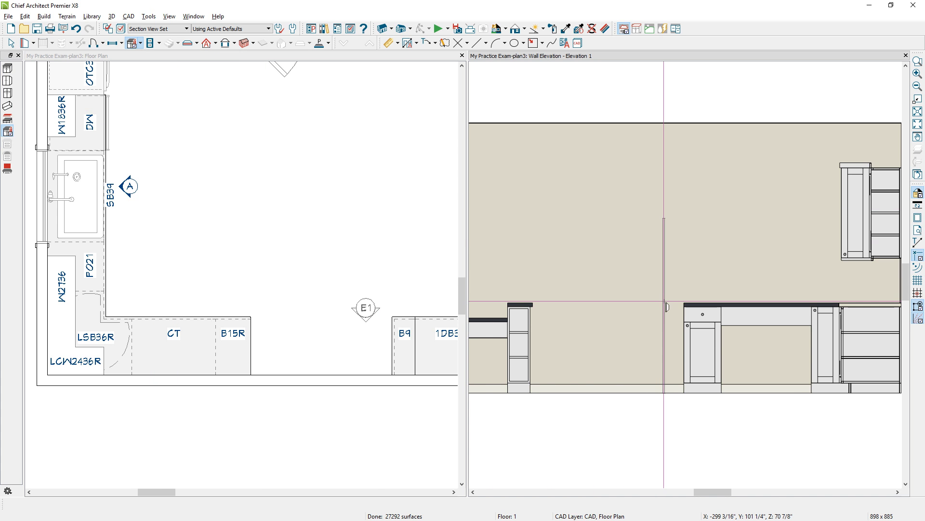
{"action": "scroll", "coordinate": [667, 307], "scroll_direction": "up", "scroll_amount": 3}
{"action": "left_click", "coordinate": [662, 296]}
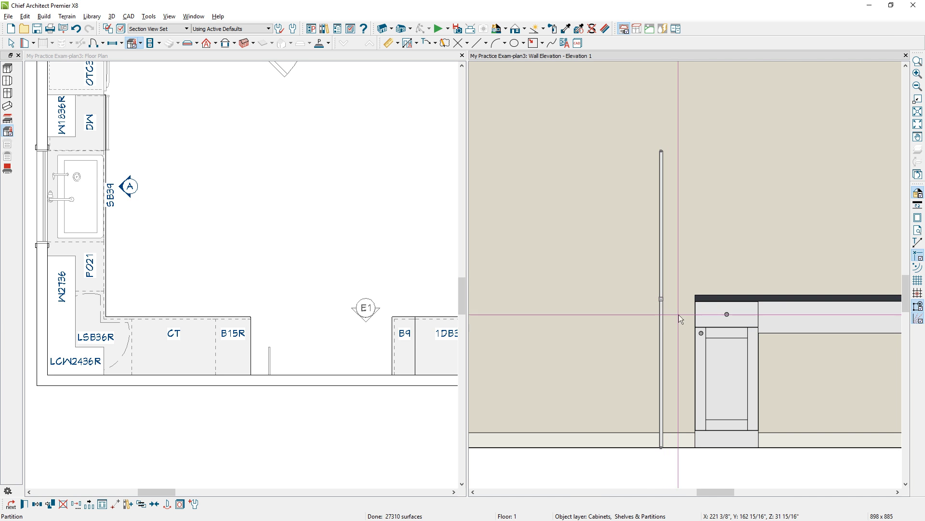
- Set the new partition's height to 90" and its depth to 24"
{"action": "key", "text": "ctrl+e"}
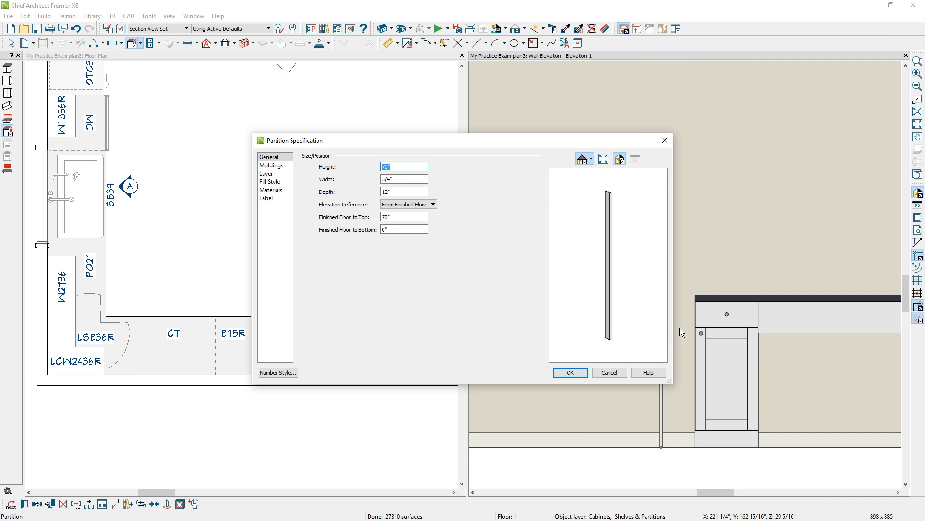
{"action": "left_click", "coordinate": [423, 181]}
{"action": "key", "text": "shift+Tab"}
{"action": "type", "text": "90"}
{"action": "key", "text": "Tab"}
{"action": "key", "text": "Tab"}
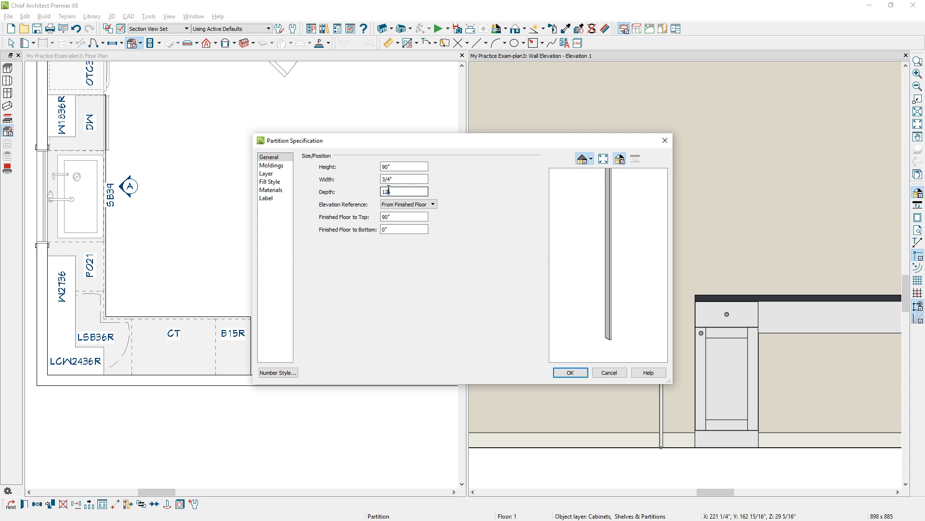
{"action": "type", "text": "24"}
{"action": "left_click", "coordinate": [570, 373]}
- Move the partition against the 15" base cabinet's side and place a copy of it farther left, near the open-shelf cabinet
{"action": "left_click", "coordinate": [663, 263]}
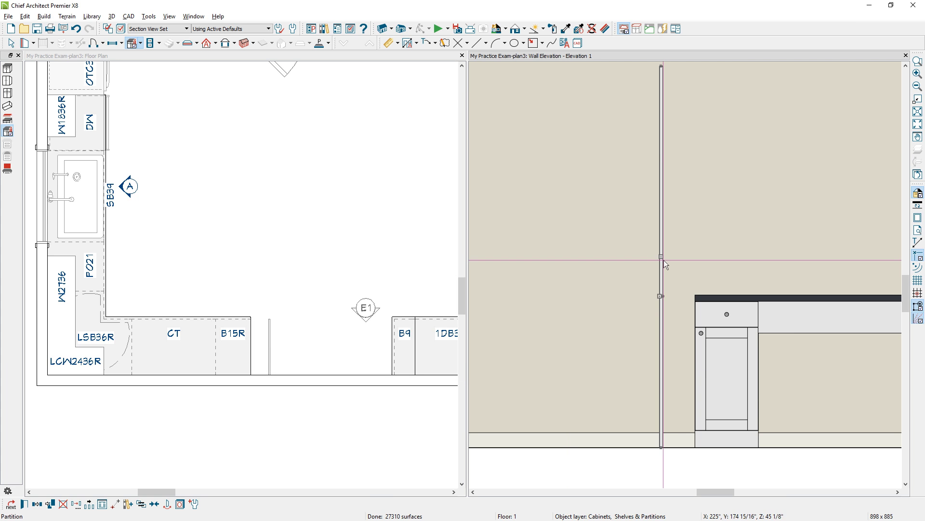
{"action": "left_click_drag", "start_coordinate": [662, 258], "coordinate": [694, 260]}
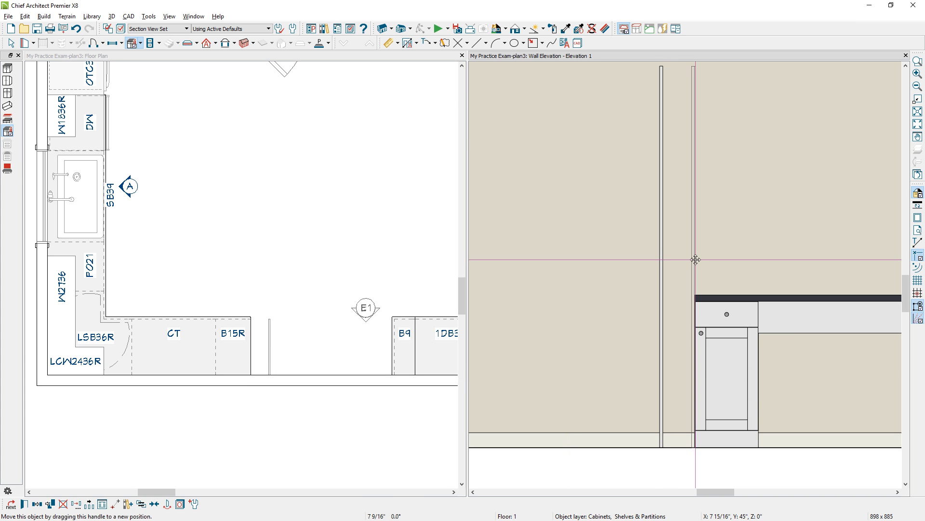
{"action": "scroll", "coordinate": [701, 260], "scroll_direction": "down", "scroll_amount": 2}
{"action": "scroll", "coordinate": [702, 260], "scroll_direction": "down", "scroll_amount": 1}
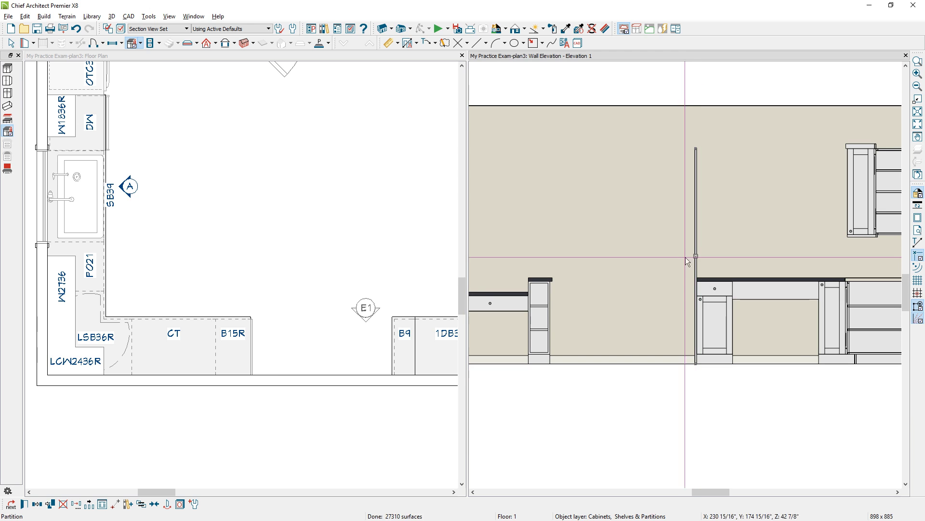
{"action": "left_click", "coordinate": [51, 504]}
{"action": "left_click_drag", "start_coordinate": [696, 263], "coordinate": [585, 270]}
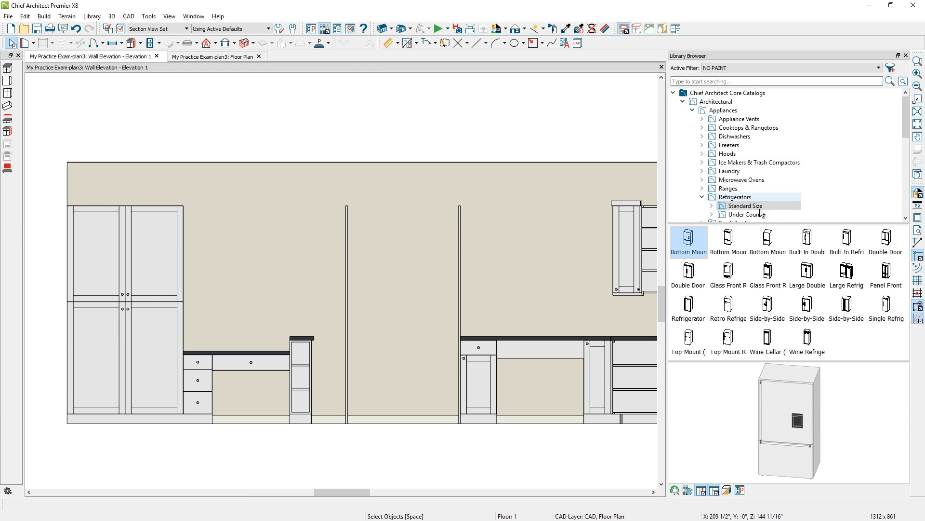
- Preview the standard-size refrigerators in the library and place the Refrigerator Only model between the two partitions
{"action": "left_click", "coordinate": [687, 247]}
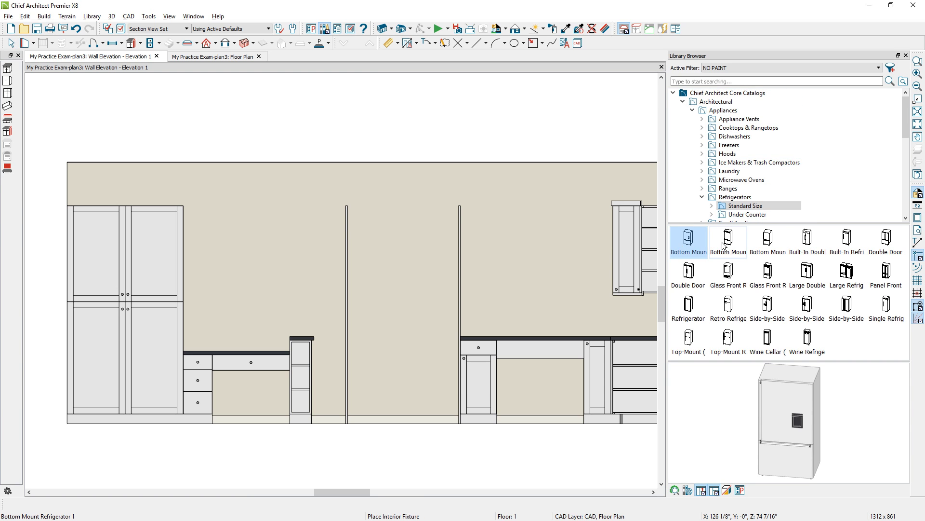
{"action": "left_click", "coordinate": [722, 245]}
{"action": "left_click", "coordinate": [779, 243]}
{"action": "left_click", "coordinate": [806, 241]}
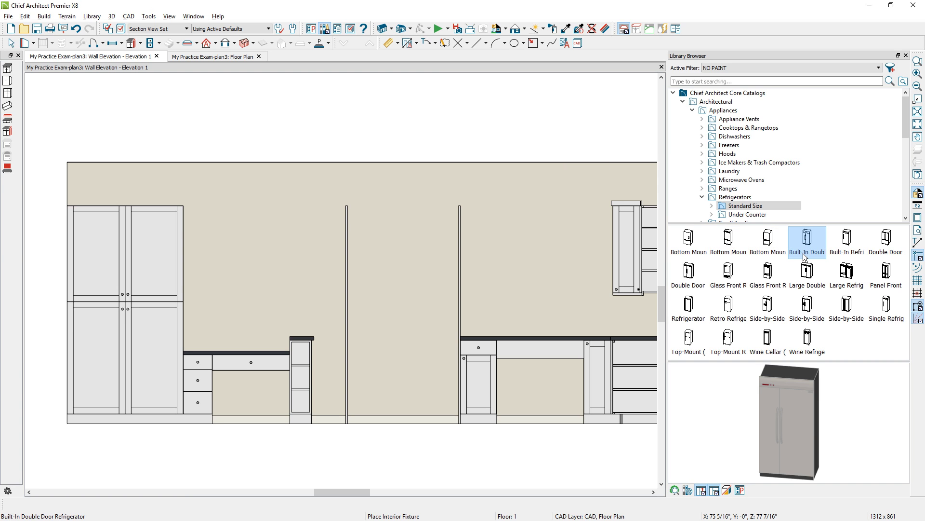
{"action": "left_click", "coordinate": [696, 276]}
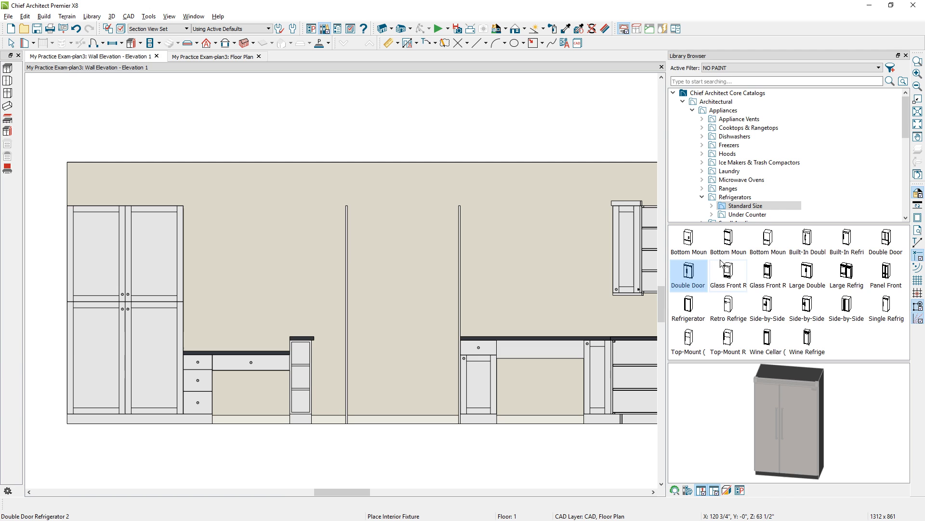
{"action": "left_click", "coordinate": [688, 313]}
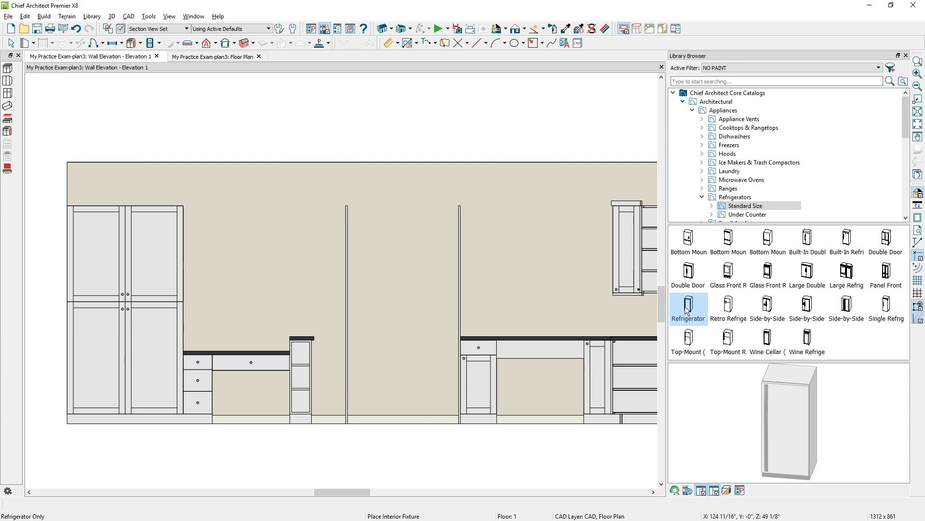
{"action": "left_click", "coordinate": [413, 391]}
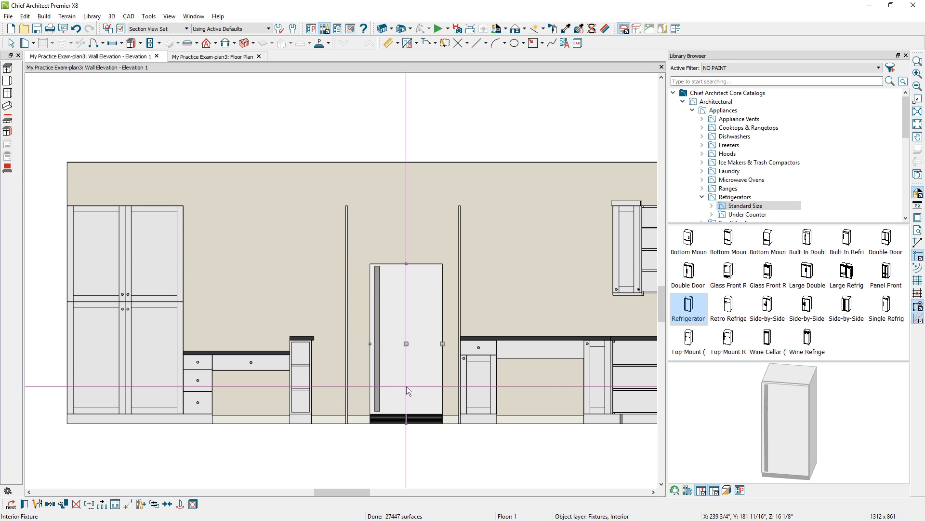
- Set the refrigerator's height to 72", width to 35" and depth to 29", and reverse its symbol
{"action": "double_click", "coordinate": [406, 386]}
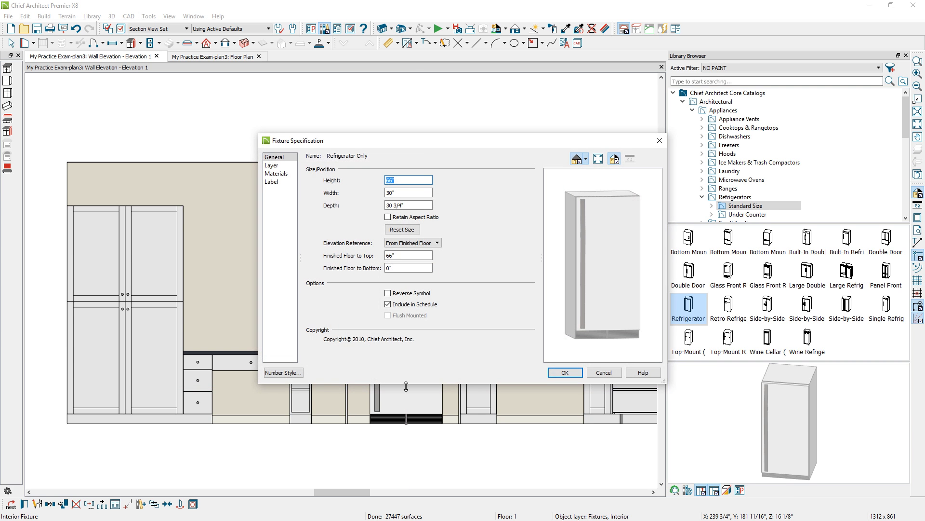
{"action": "left_click_drag", "start_coordinate": [429, 138], "coordinate": [449, 154]}
{"action": "type", "text": "7"}
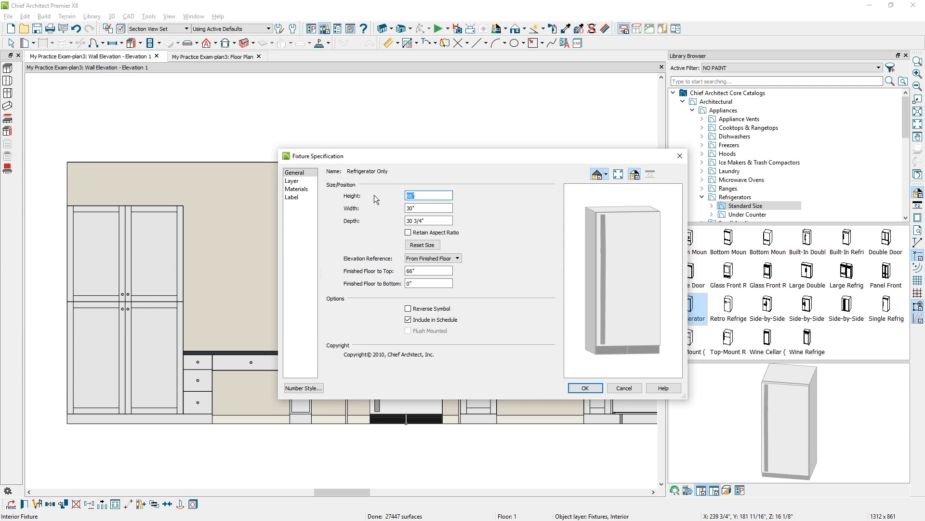
{"action": "type", "text": "2"}
{"action": "key", "text": "Tab"}
{"action": "type", "text": "35"}
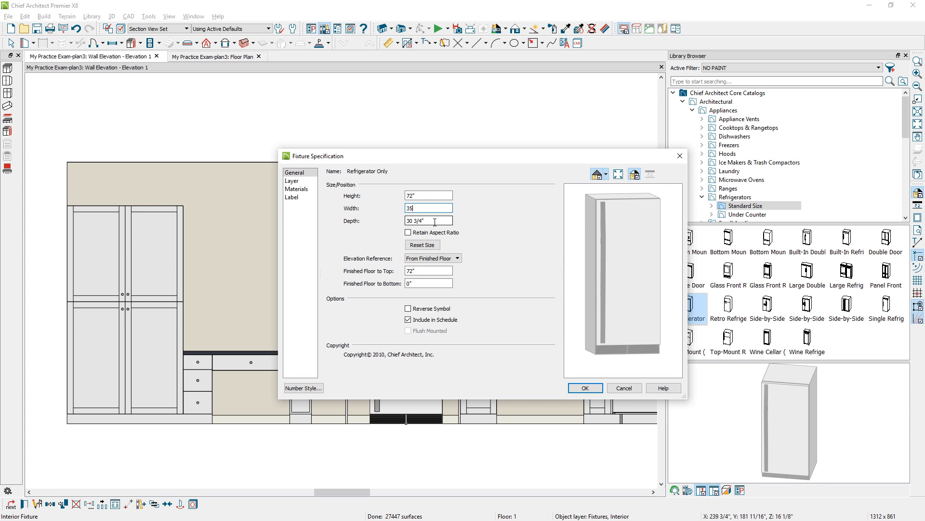
{"action": "key", "text": "Tab"}
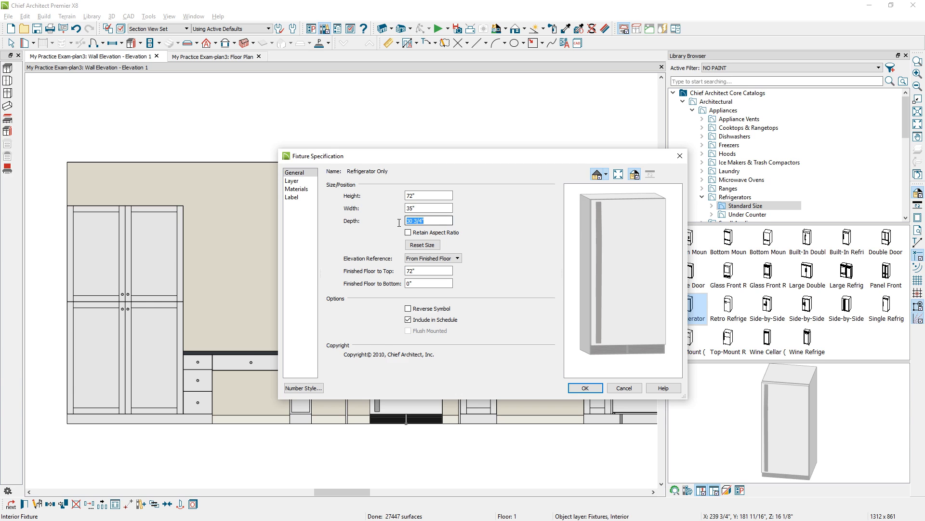
{"action": "type", "text": "29"}
{"action": "left_click_drag", "start_coordinate": [454, 155], "coordinate": [363, 101]}
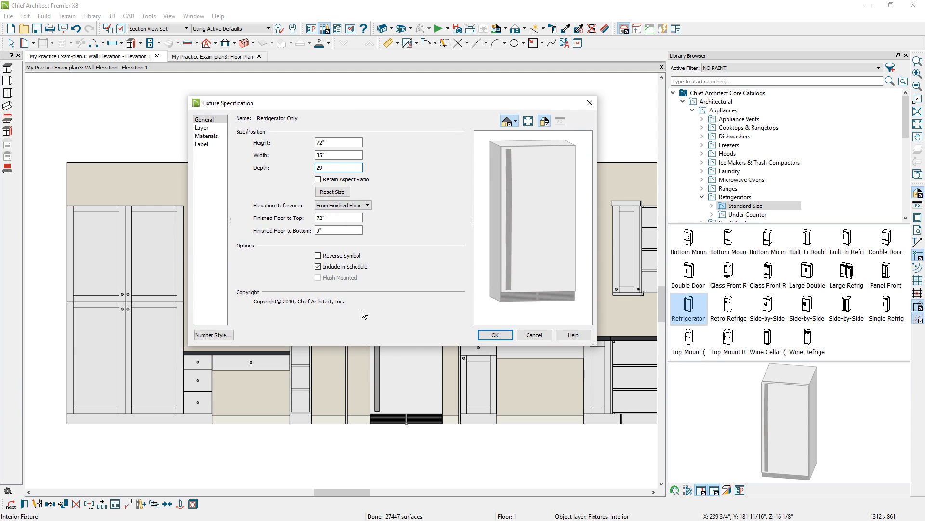
{"action": "left_click", "coordinate": [333, 256]}
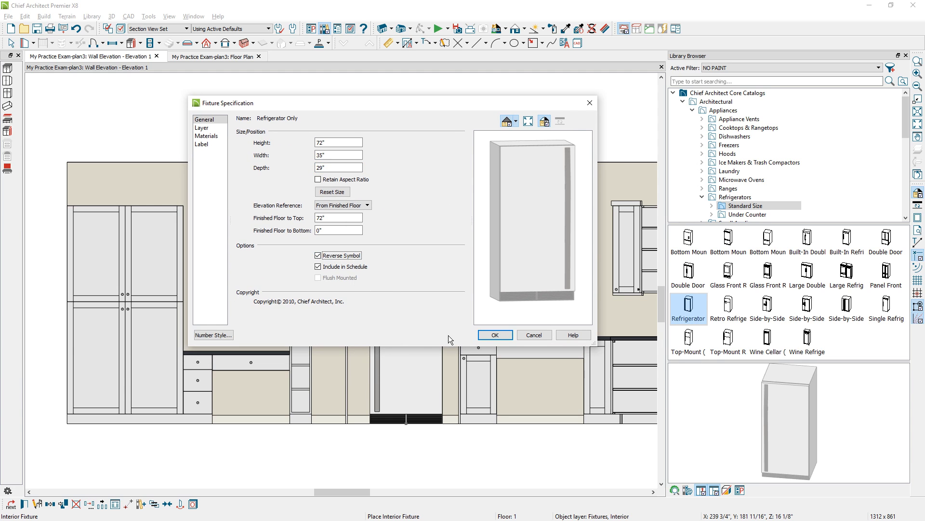
{"action": "left_click", "coordinate": [490, 333]}
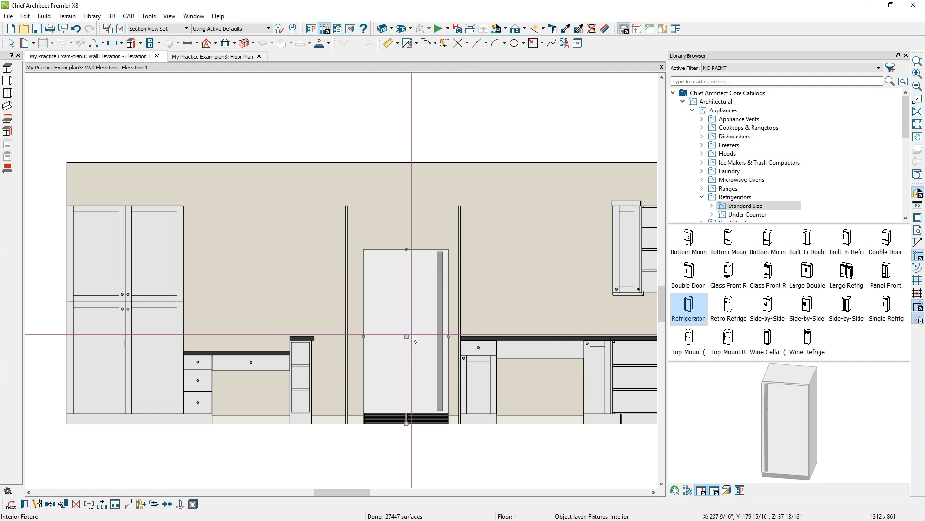
- Move the refrigerator against the right partition, and move the left partition against the refrigerator's other side
{"action": "left_click_drag", "start_coordinate": [406, 336], "coordinate": [416, 344]}
{"action": "key", "text": "Escape"}
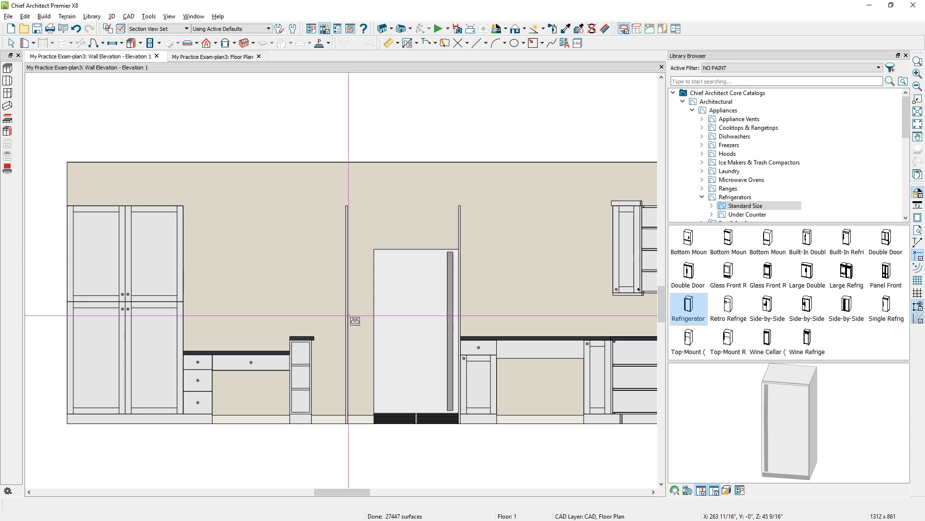
{"action": "left_click", "coordinate": [348, 316]}
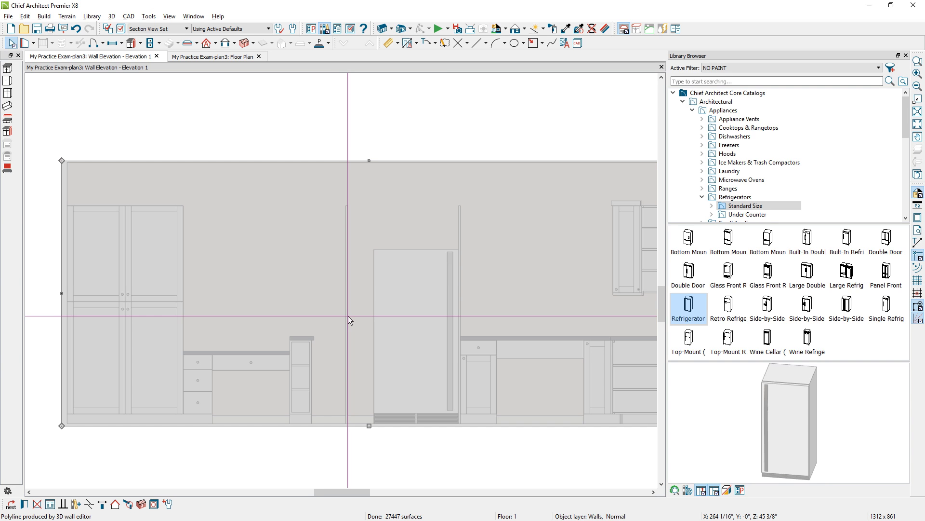
{"action": "left_click", "coordinate": [347, 315]}
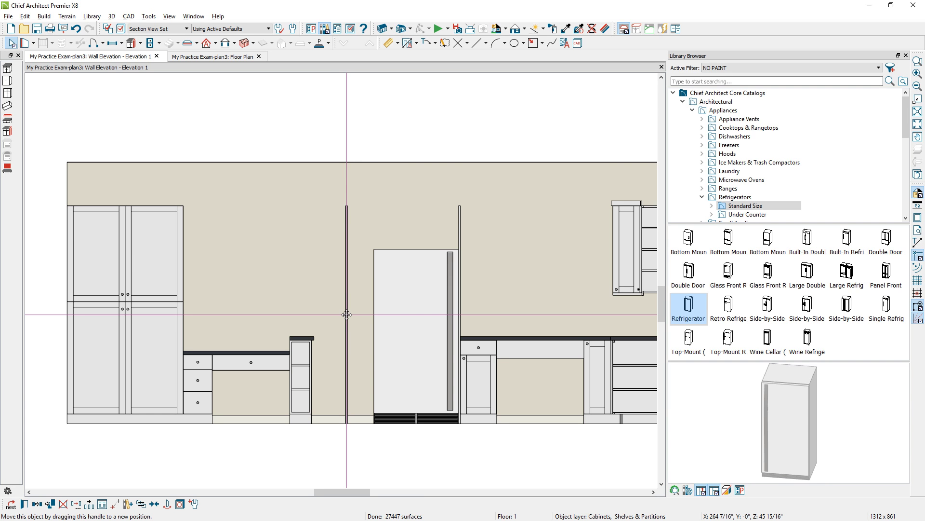
{"action": "left_click_drag", "start_coordinate": [347, 315], "coordinate": [373, 314]}
{"action": "key", "text": "Escape"}
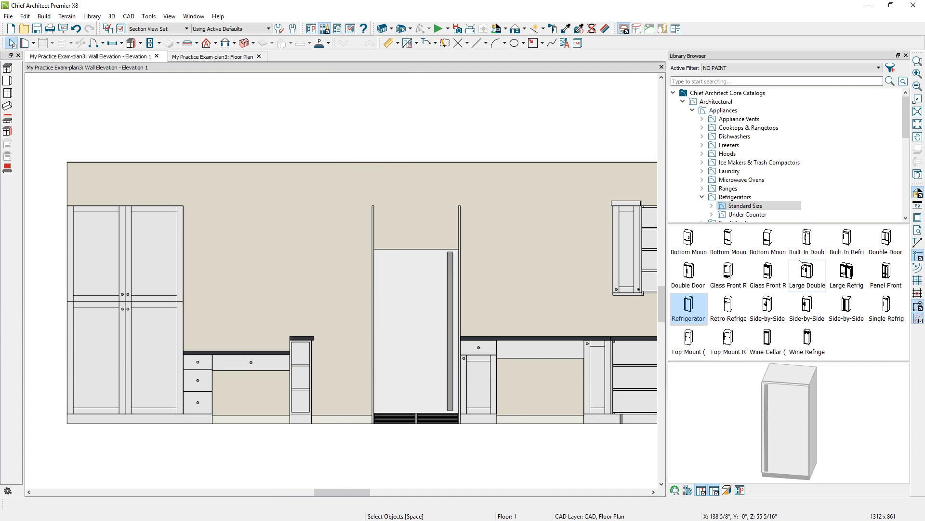
- Place an under-counter Wine Cellar from the library between the open-shelf cabinet and the left partition
{"action": "left_click", "coordinate": [747, 215]}
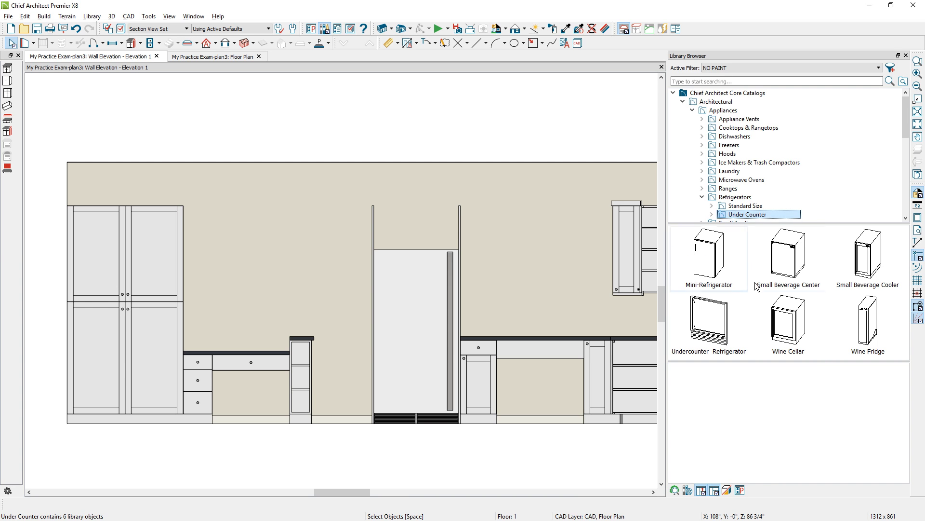
{"action": "left_click", "coordinate": [783, 328]}
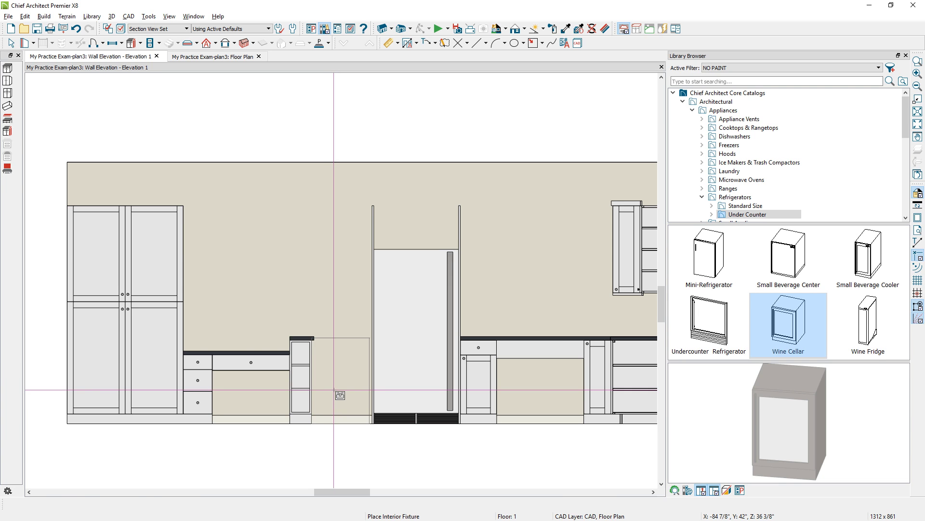
{"action": "left_click", "coordinate": [340, 388]}
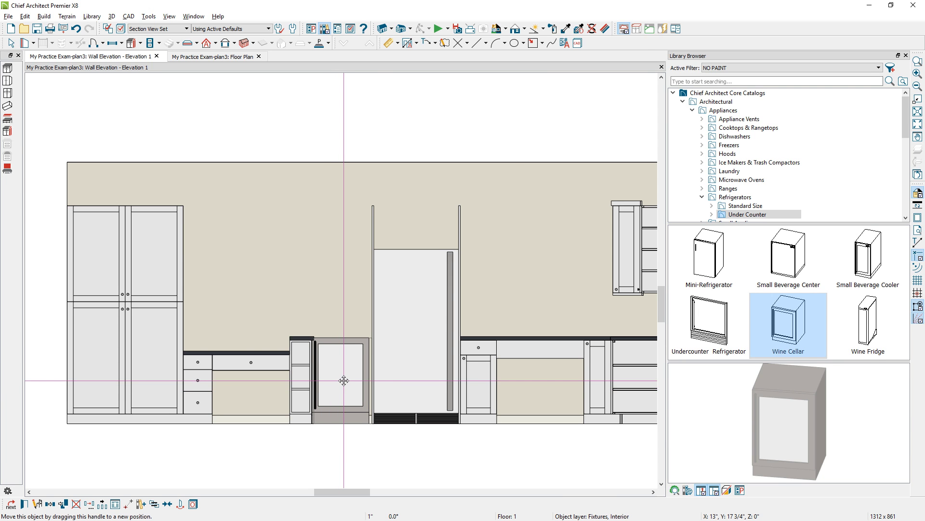
- Move the wine cellar against the open-shelf cabinet, and set its height to 34 1/2" with the symbol reversed
{"action": "scroll", "coordinate": [344, 380], "scroll_direction": "up", "scroll_amount": 3}
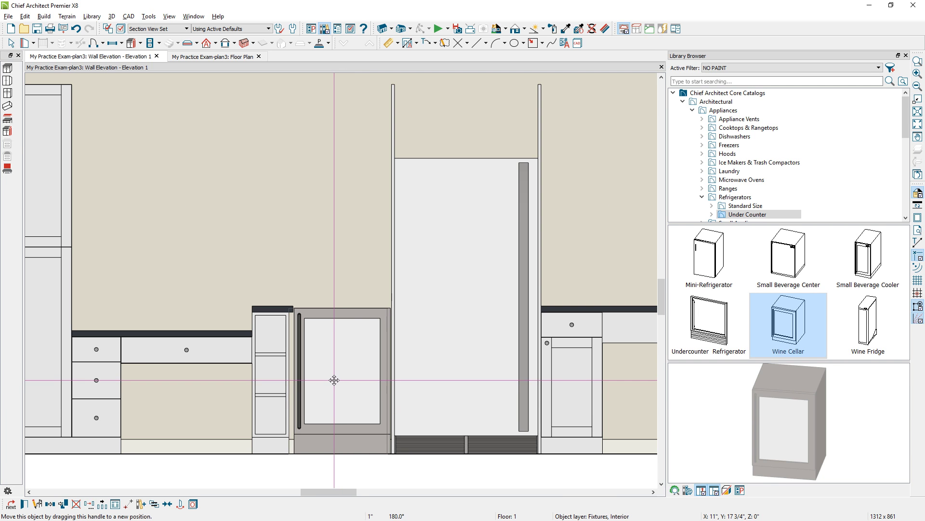
{"action": "left_click_drag", "start_coordinate": [334, 381], "coordinate": [337, 382]}
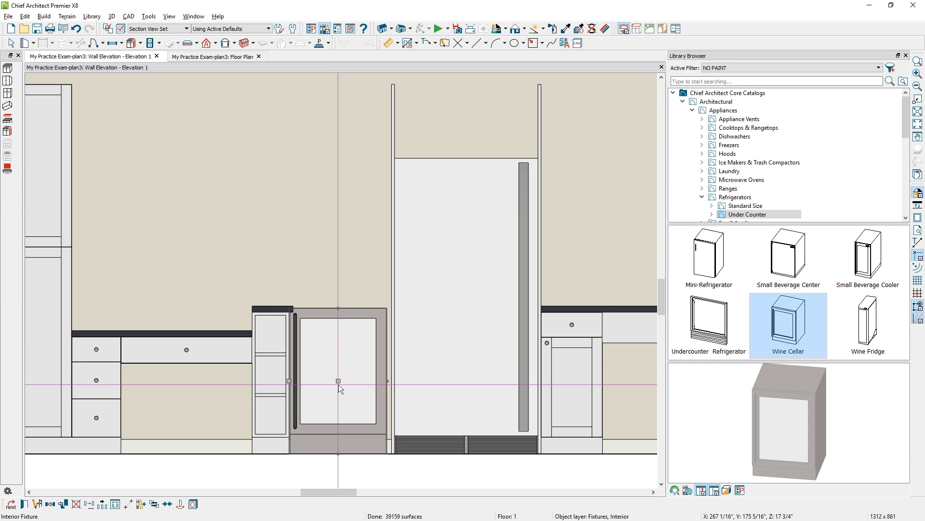
{"action": "double_click", "coordinate": [340, 385]}
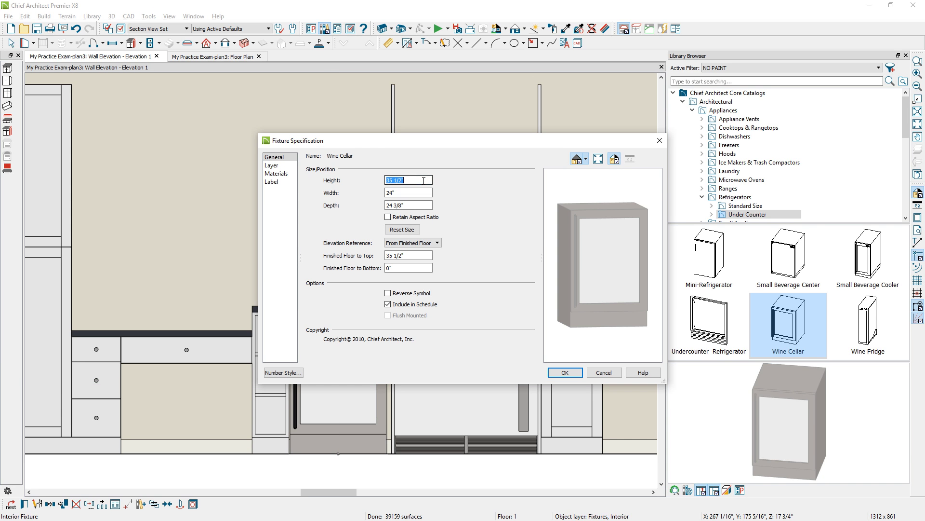
{"action": "left_click", "coordinate": [395, 179]}
{"action": "key", "text": "BackSpace"}
{"action": "type", "text": "4"}
{"action": "left_click", "coordinate": [418, 206]}
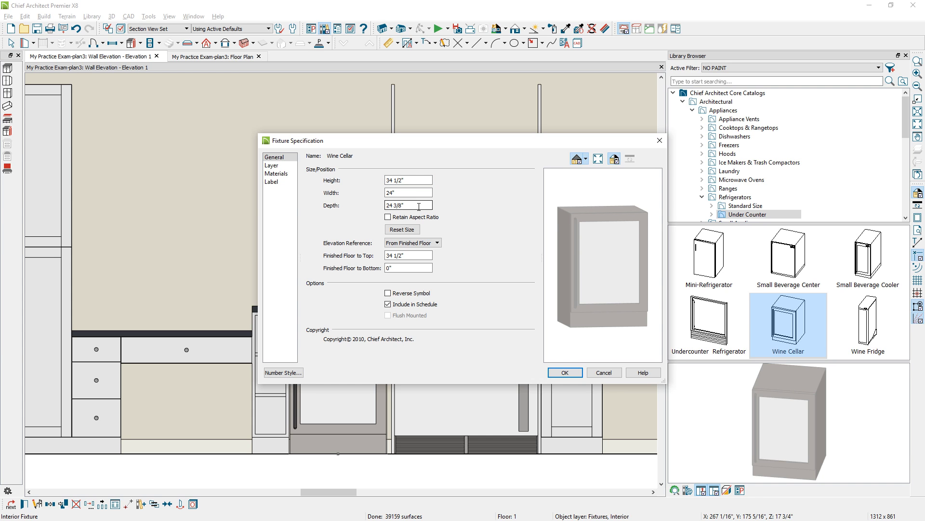
{"action": "left_click", "coordinate": [396, 296]}
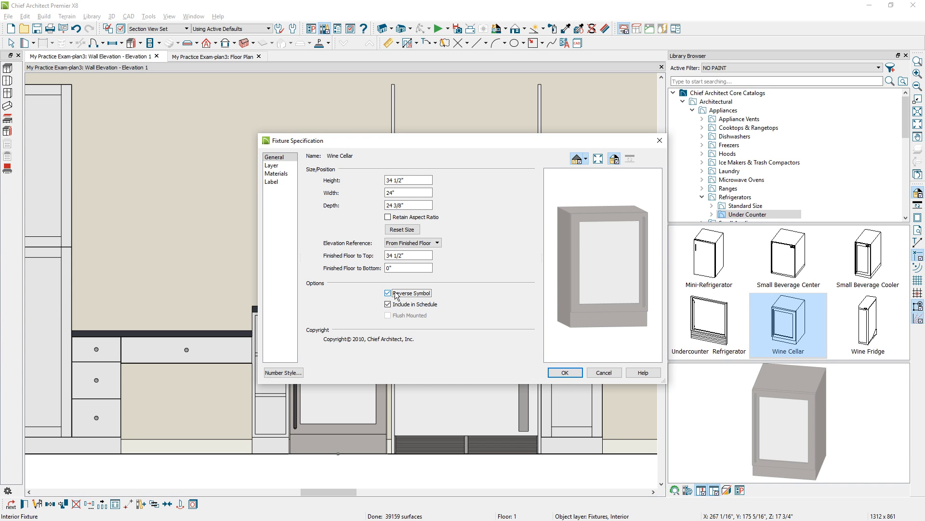
{"action": "left_click", "coordinate": [565, 374]}
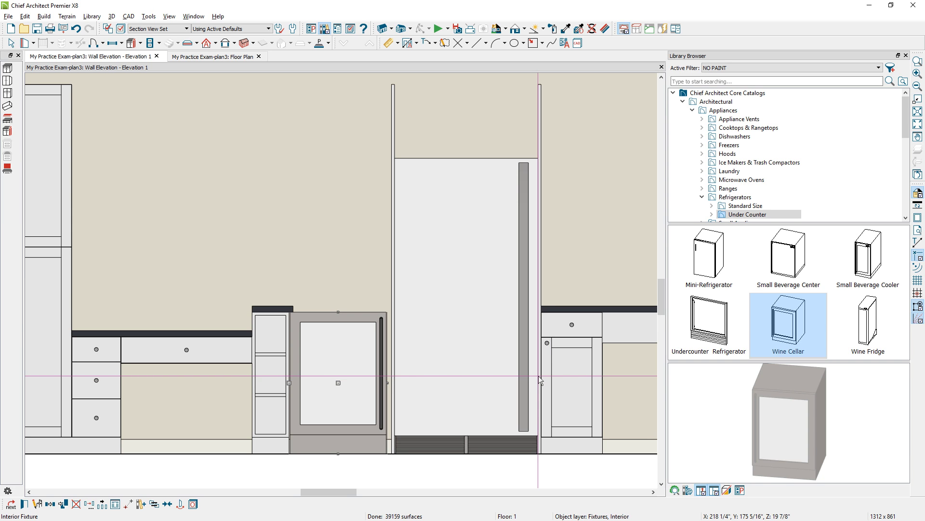
- In the floor plan, change the callout label of the Elevation 1 wall elevation camera to B
{"action": "scroll", "coordinate": [539, 376], "scroll_direction": "down", "scroll_amount": 4}
{"action": "middle_click_drag", "start_coordinate": [560, 373], "coordinate": [457, 350]}
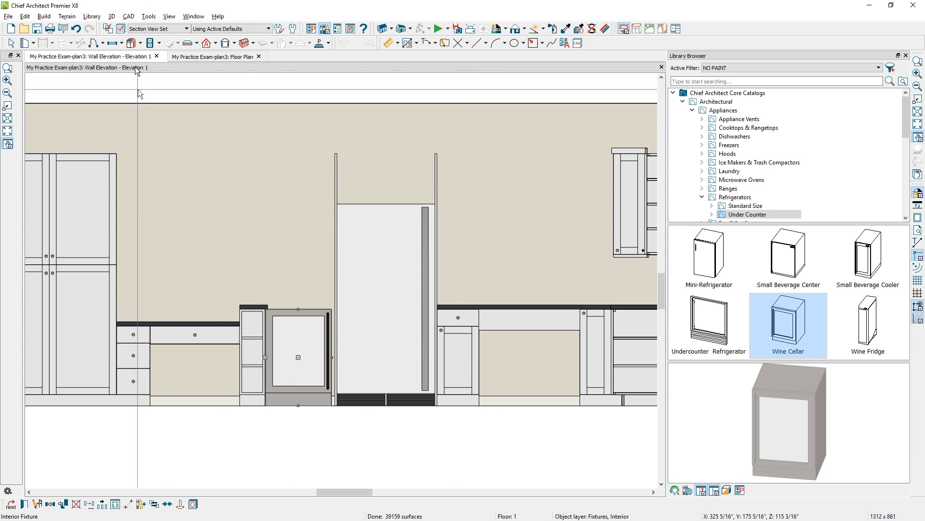
{"action": "left_click", "coordinate": [198, 58]}
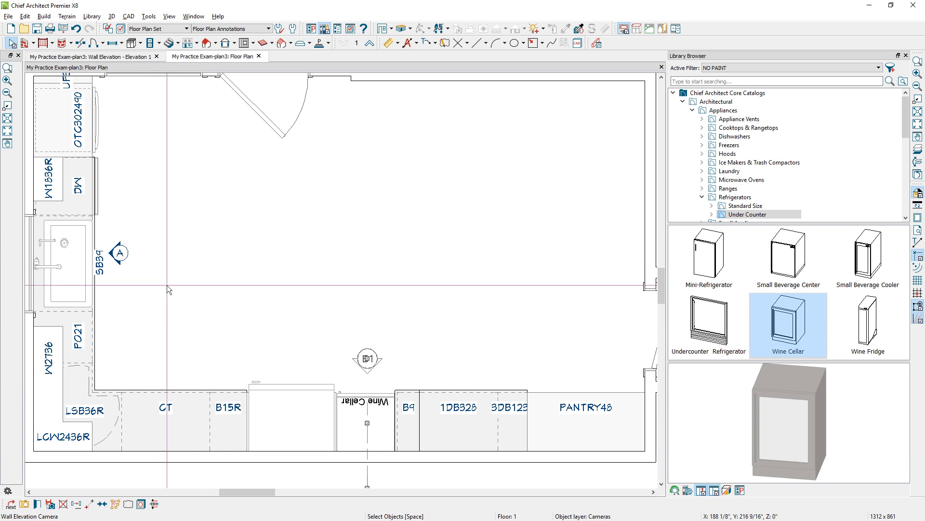
{"action": "key", "text": "ctrl+e"}
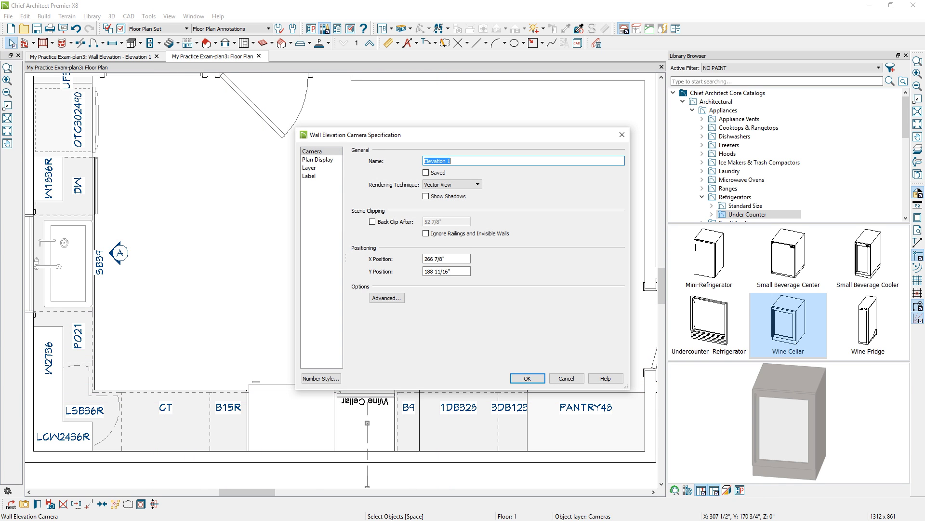
{"action": "left_click", "coordinate": [337, 168]}
{"action": "left_click", "coordinate": [333, 160]}
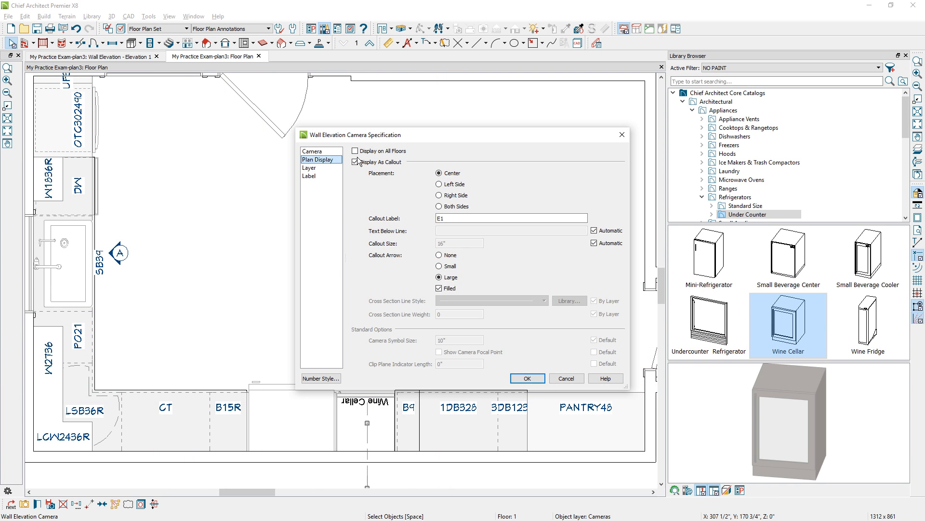
{"action": "left_click_drag", "start_coordinate": [456, 215], "coordinate": [428, 216]}
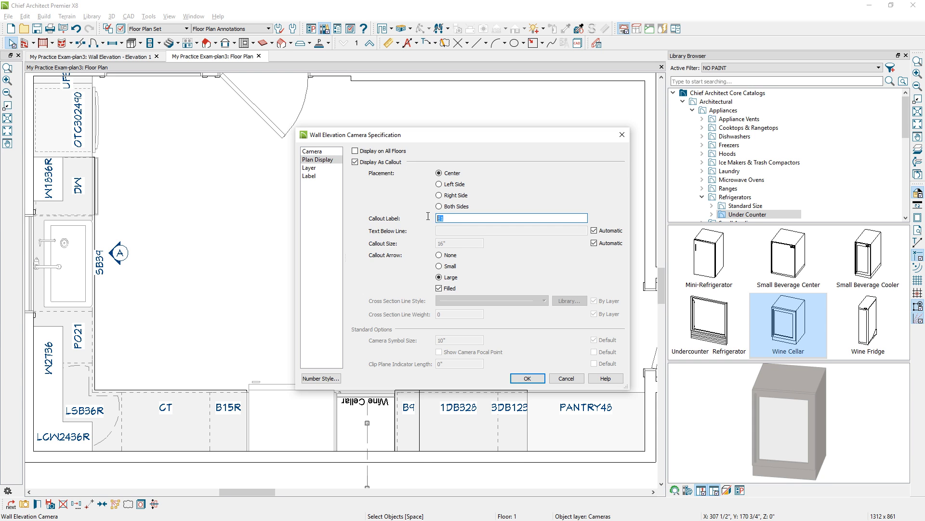
{"action": "type", "text": "B"}
{"action": "key", "text": "Return"}
- Switch the wine cellar's plan label from automatic to a specified label and leave the label text blank
{"action": "scroll", "coordinate": [348, 429], "scroll_direction": "up", "scroll_amount": 2}
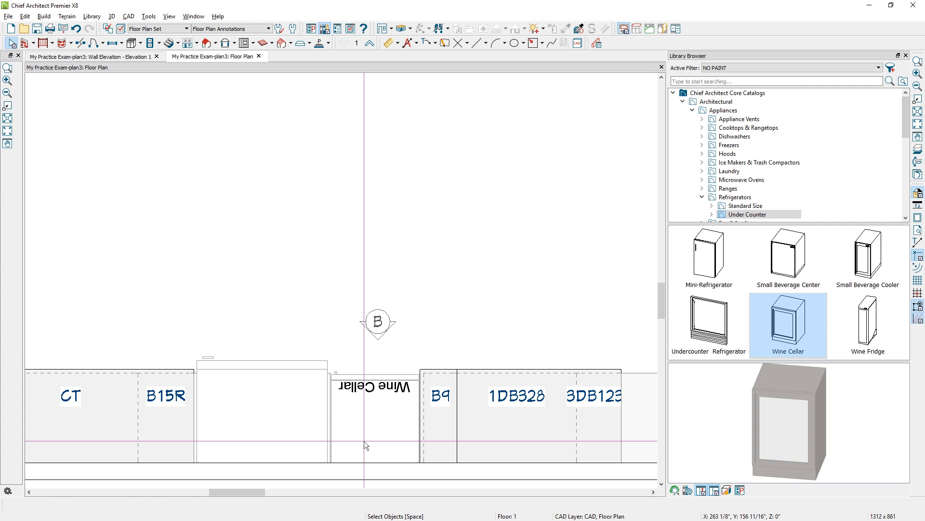
{"action": "left_click", "coordinate": [364, 440]}
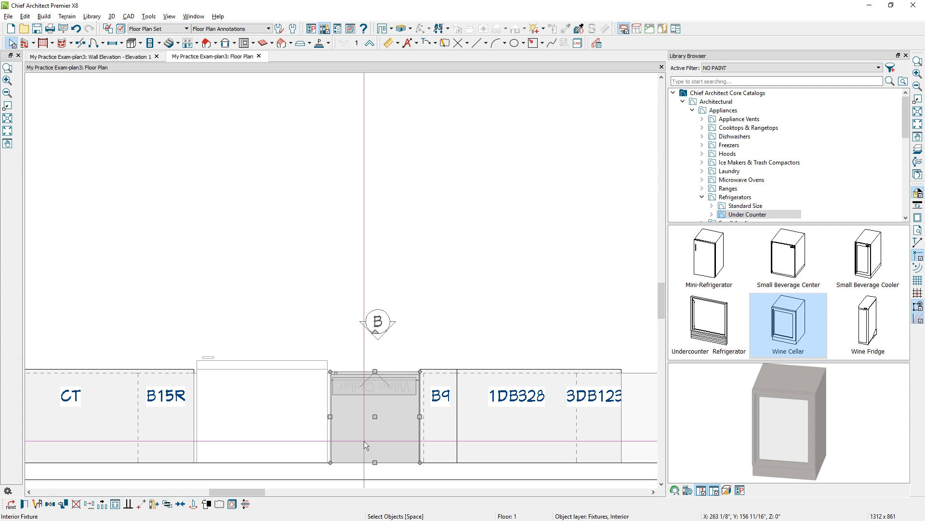
{"action": "left_click", "coordinate": [25, 505]}
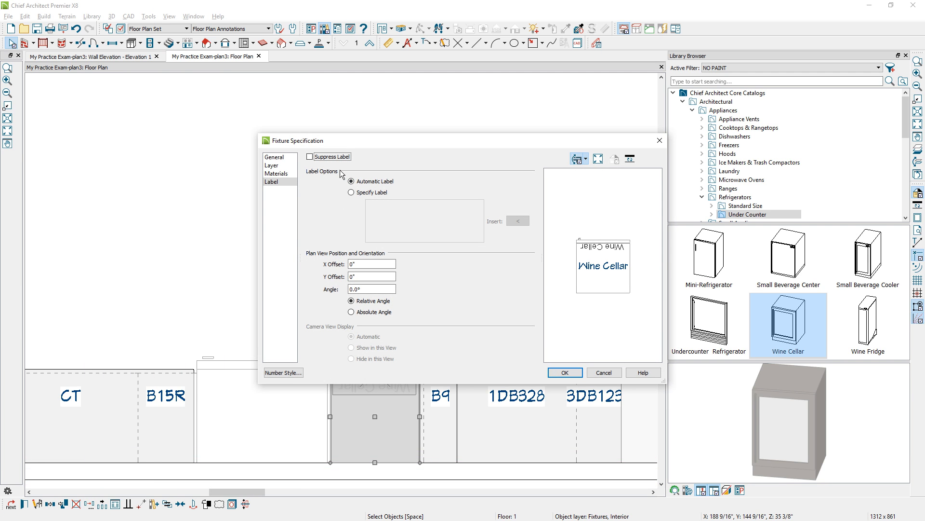
{"action": "left_click", "coordinate": [351, 192]}
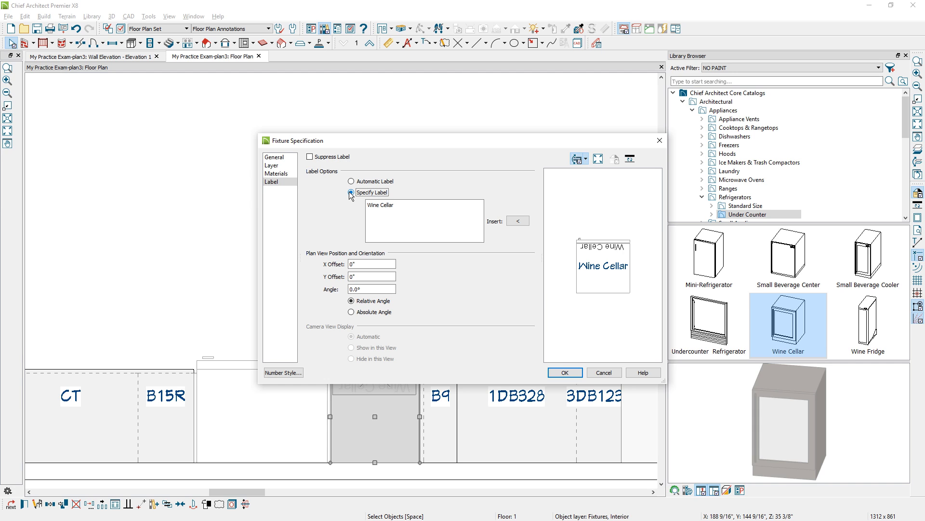
{"action": "left_click_drag", "start_coordinate": [409, 210], "coordinate": [359, 208]}
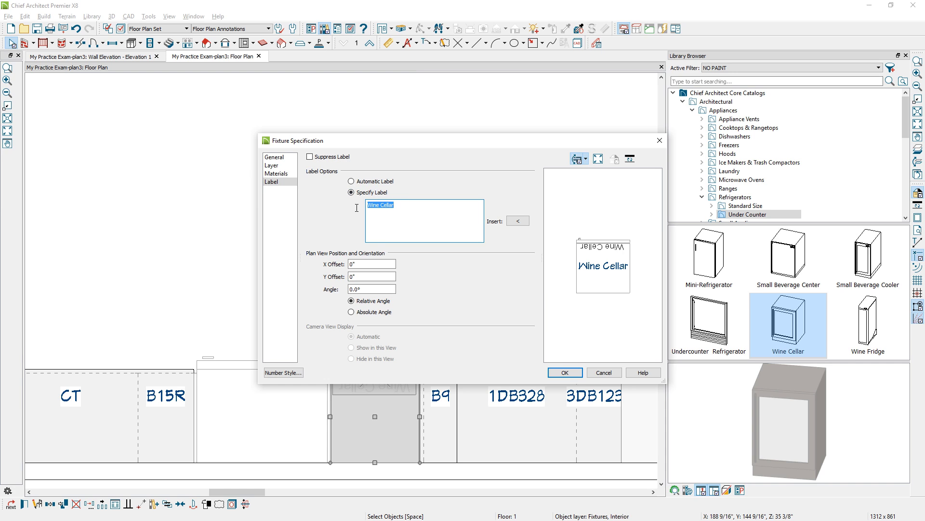
{"action": "key", "text": "Delete"}
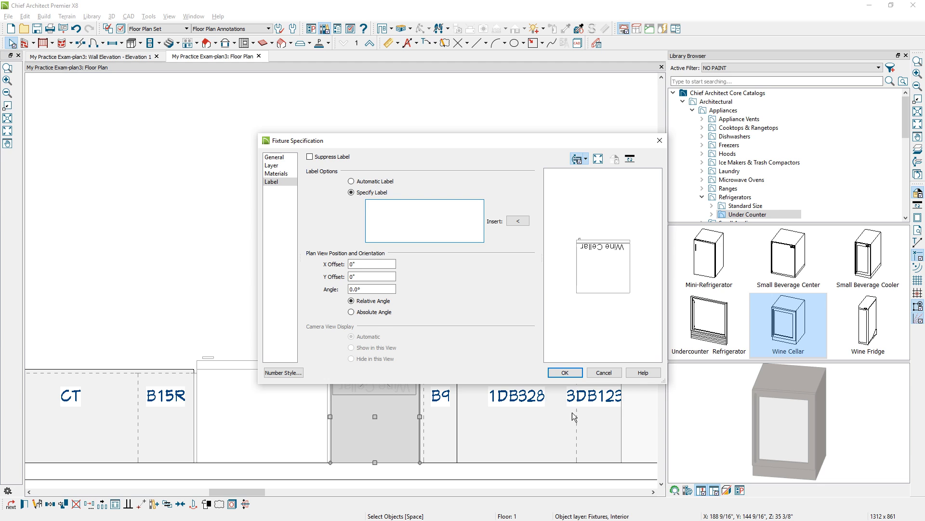
{"action": "left_click", "coordinate": [571, 373]}
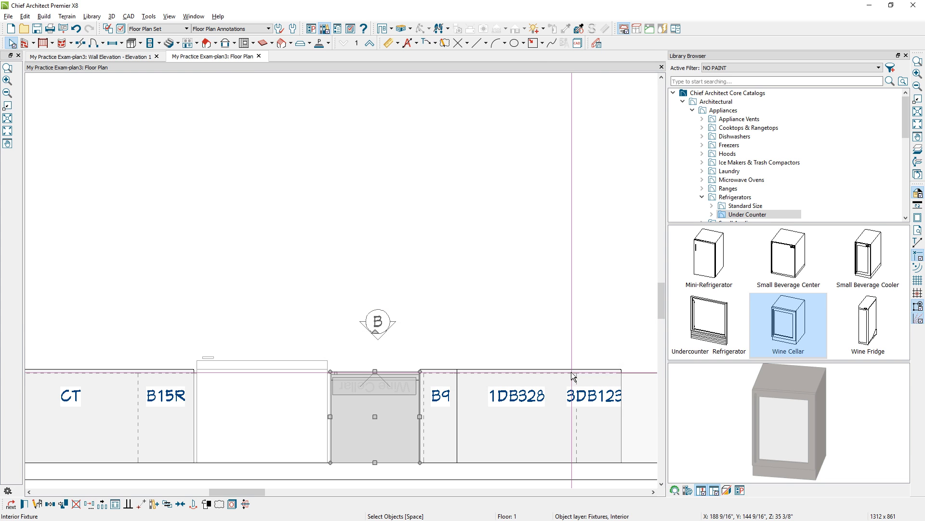
- Open the wine cellar's symbol specification and clear its symbol name
{"action": "left_click", "coordinate": [348, 444]}
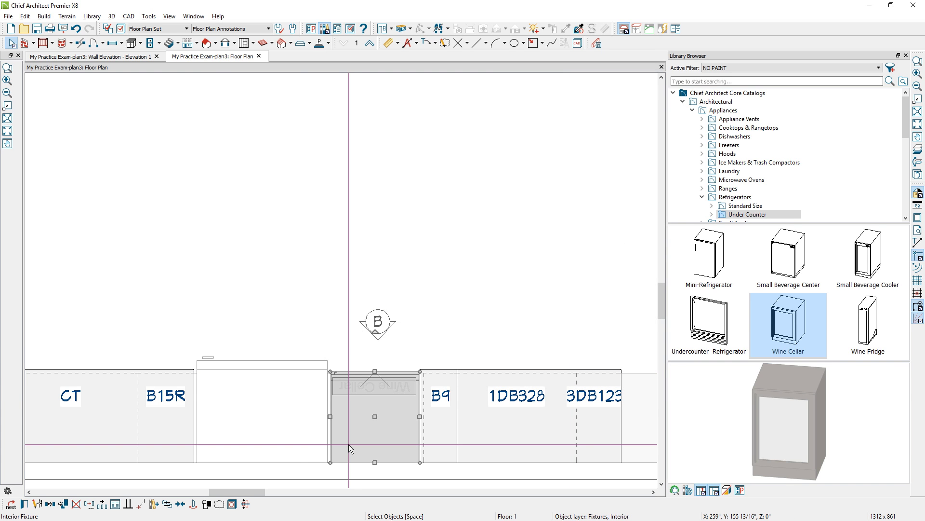
{"action": "left_click", "coordinate": [37, 504]}
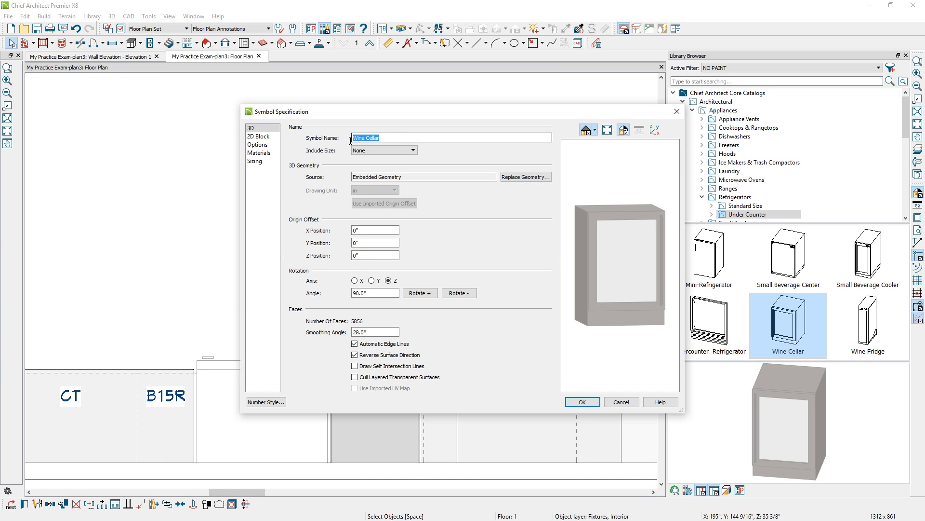
{"action": "key", "text": "Delete"}
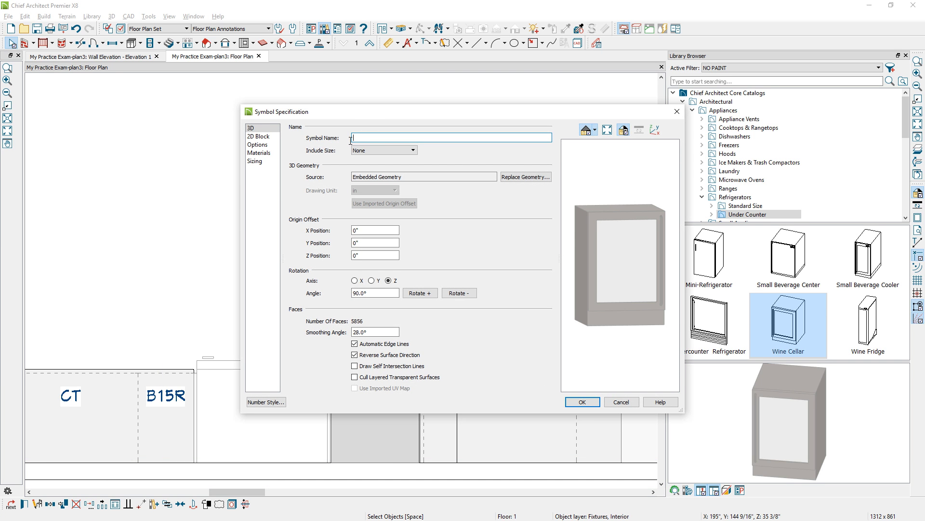
{"action": "left_click", "coordinate": [583, 401]}
{"action": "key", "text": "Escape"}
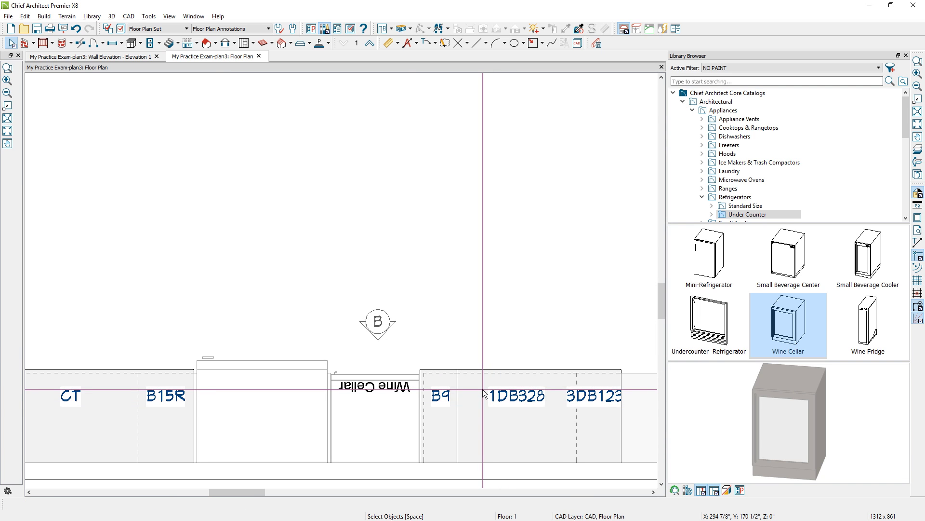
- Generate a new 2D block for the wine cellar symbol to replace the plan block containing the upside-down text
{"action": "left_click", "coordinate": [386, 417]}
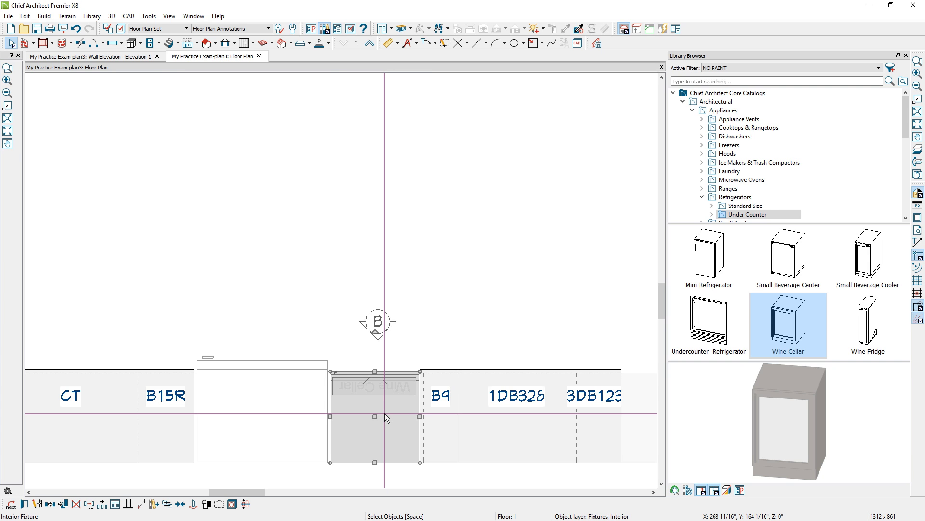
{"action": "left_click", "coordinate": [38, 504]}
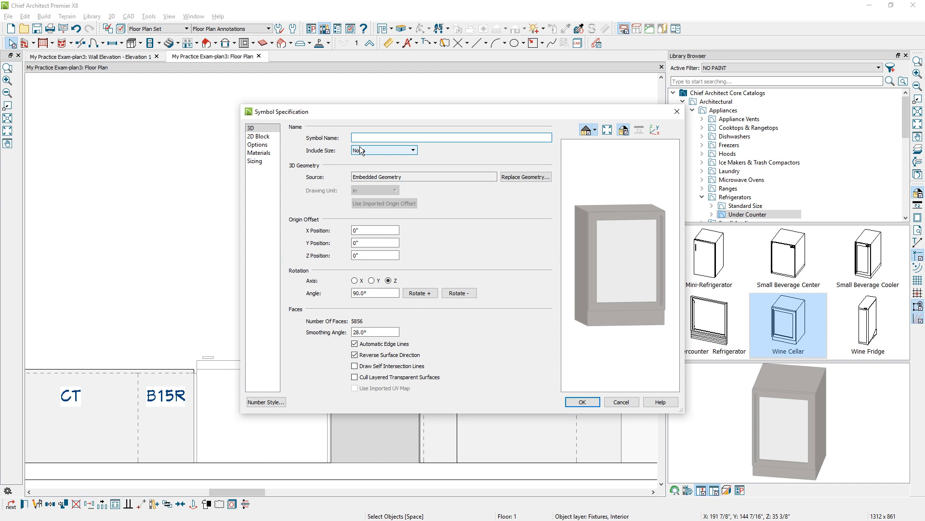
{"action": "left_click", "coordinate": [256, 137]}
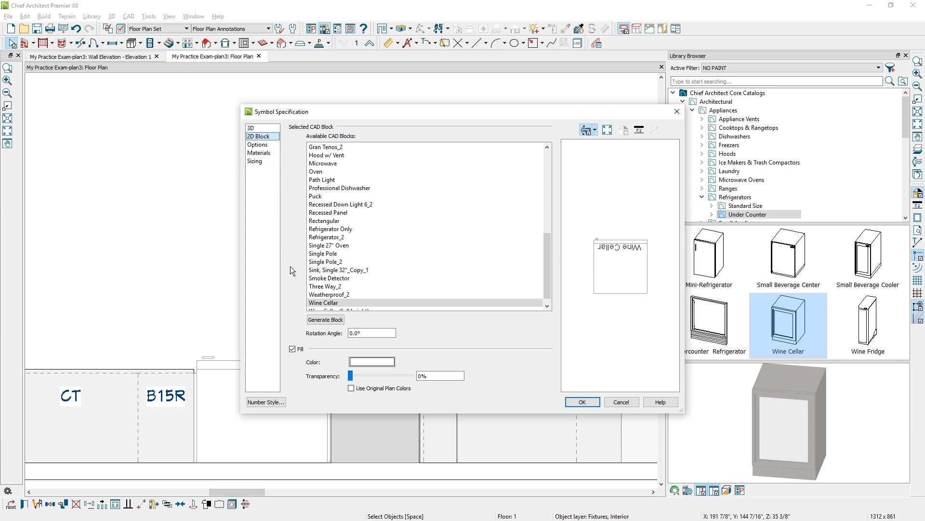
{"action": "left_click", "coordinate": [312, 320]}
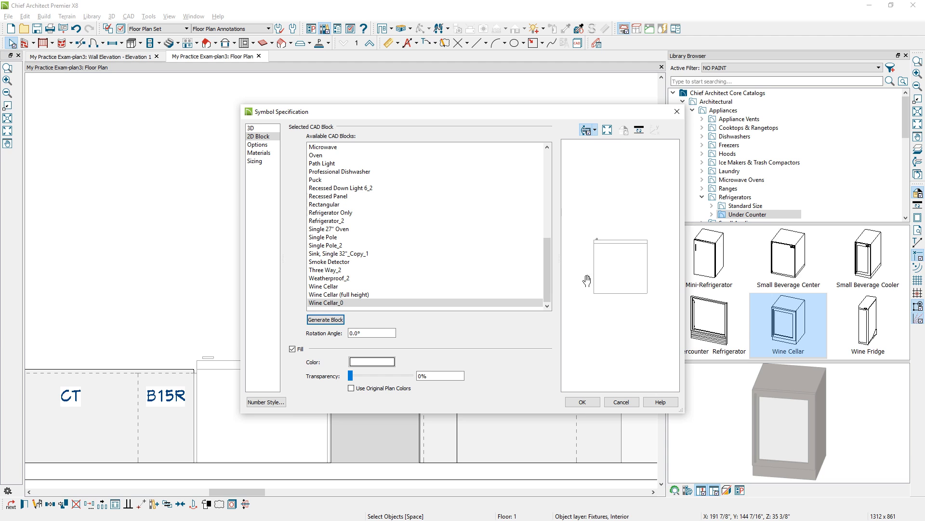
{"action": "left_click", "coordinate": [582, 402]}
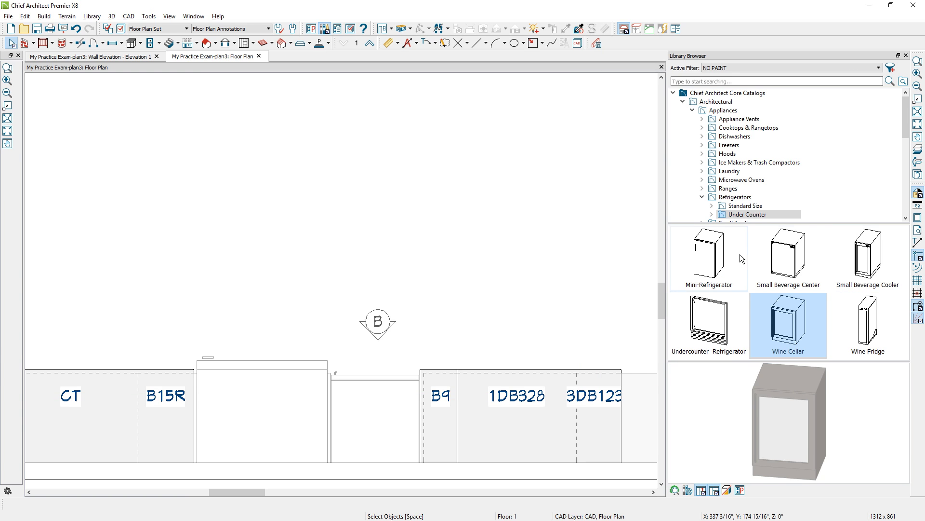
- Place a Mini-Refrigerator in the open floor area above the cabinets and generate a new 2D block for its symbol
{"action": "left_click", "coordinate": [498, 270]}
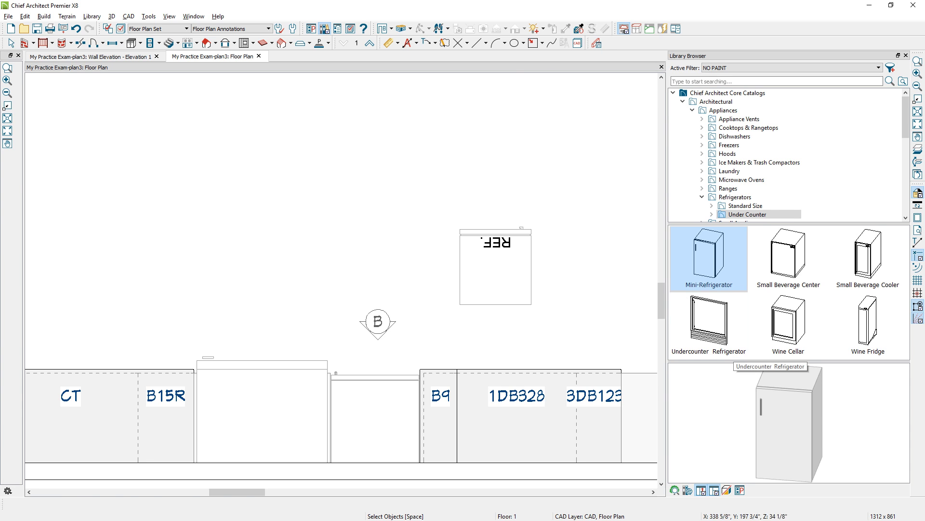
{"action": "left_click", "coordinate": [507, 276]}
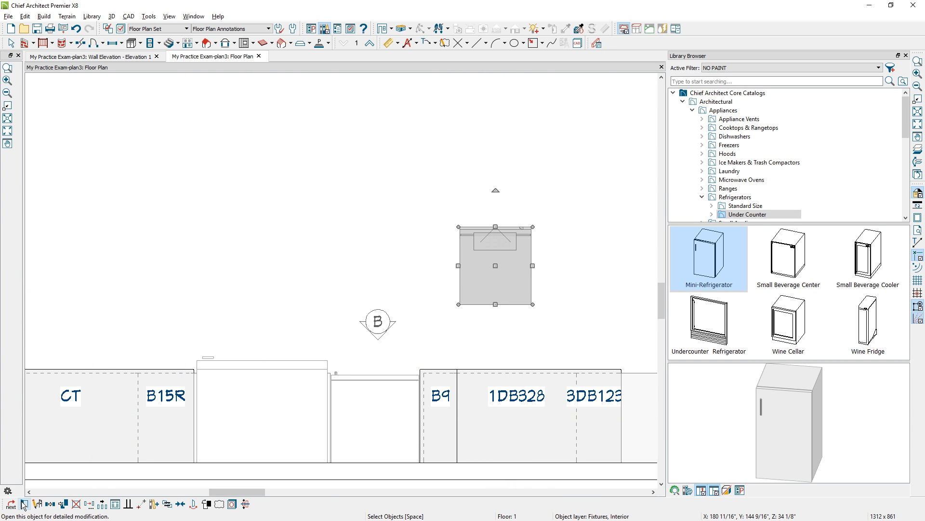
{"action": "left_click", "coordinate": [38, 504]}
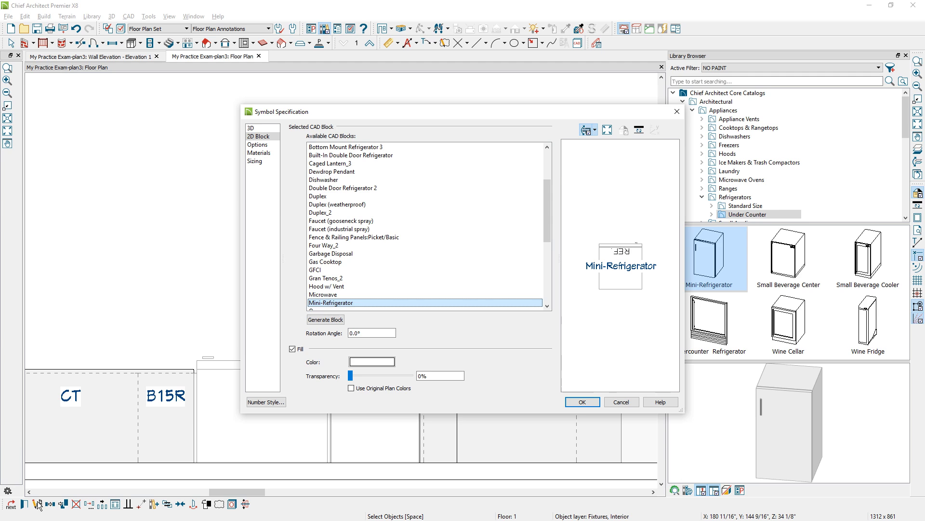
{"action": "left_click", "coordinate": [250, 128]}
{"action": "double_click", "coordinate": [380, 139]}
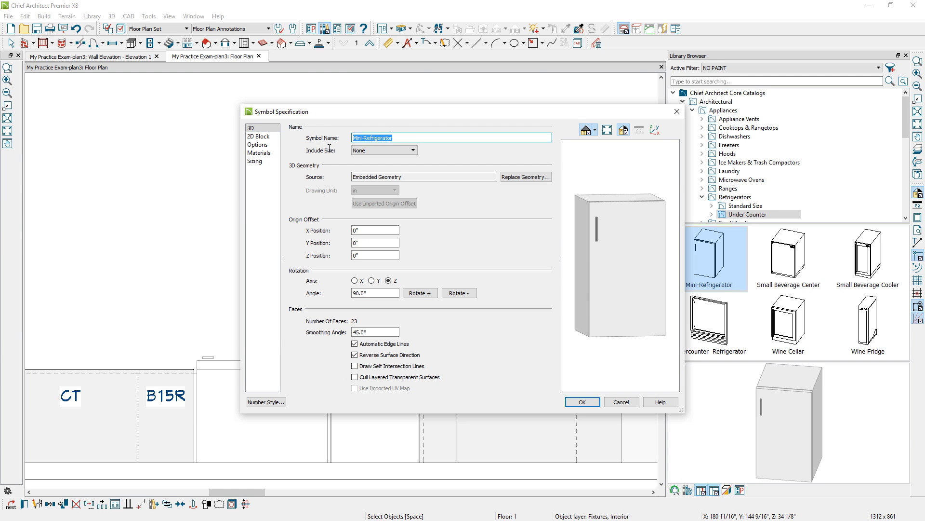
{"action": "left_click", "coordinate": [256, 136]}
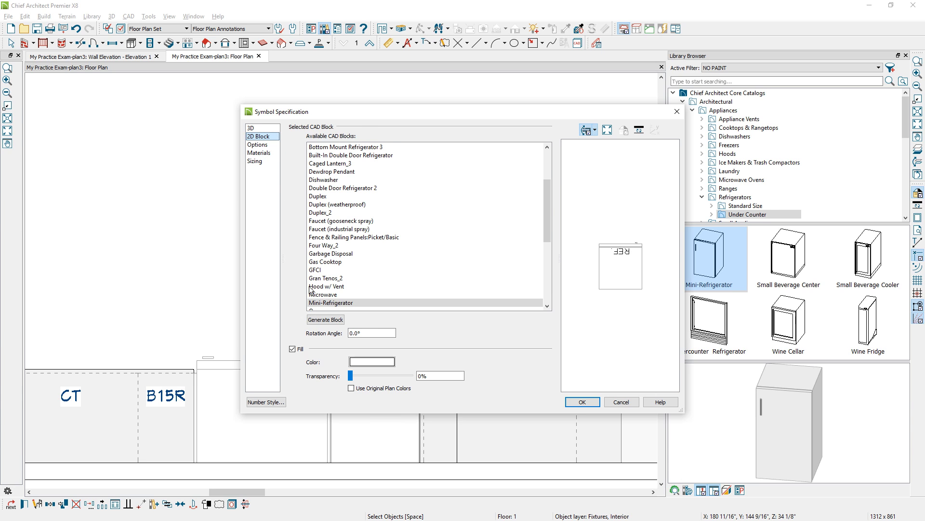
{"action": "left_click", "coordinate": [325, 319]}
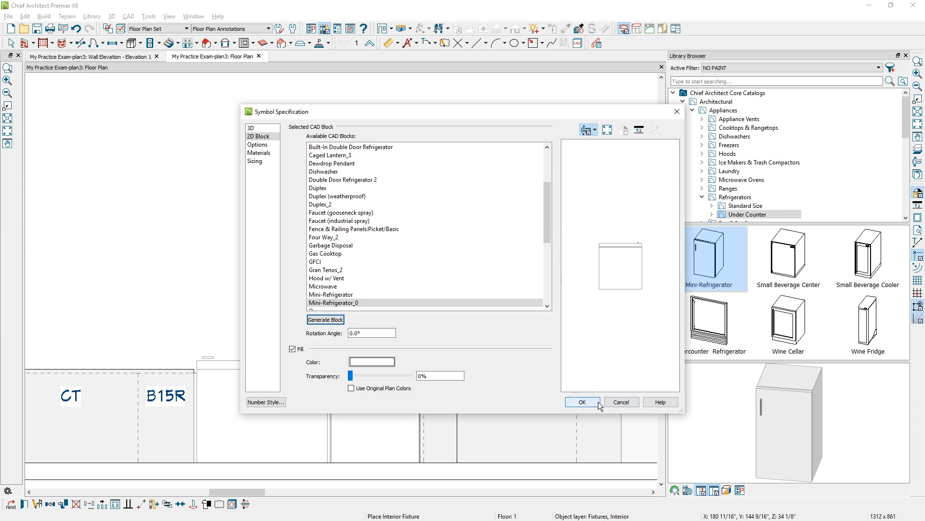
{"action": "left_click", "coordinate": [598, 403]}
- Delete the sample Mini-Refrigerator from the floor plan
{"action": "left_click", "coordinate": [530, 248]}
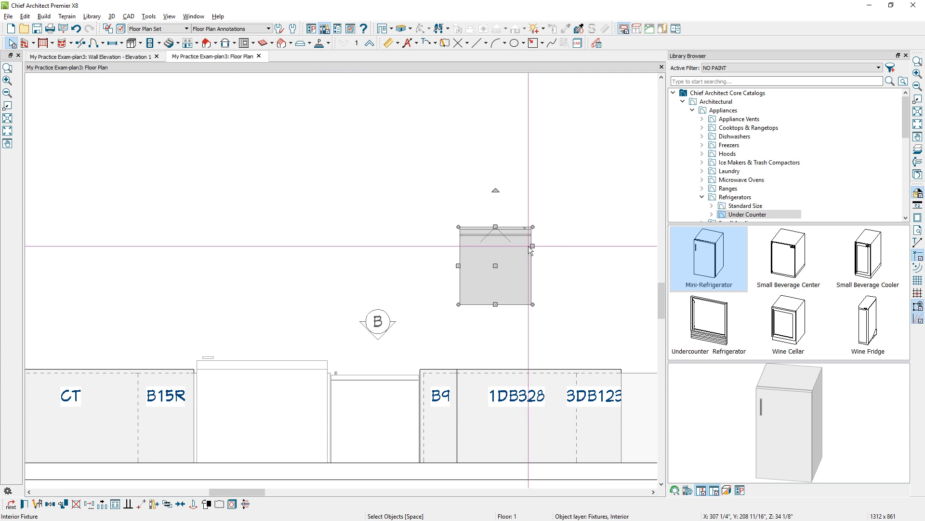
{"action": "key", "text": "Delete"}
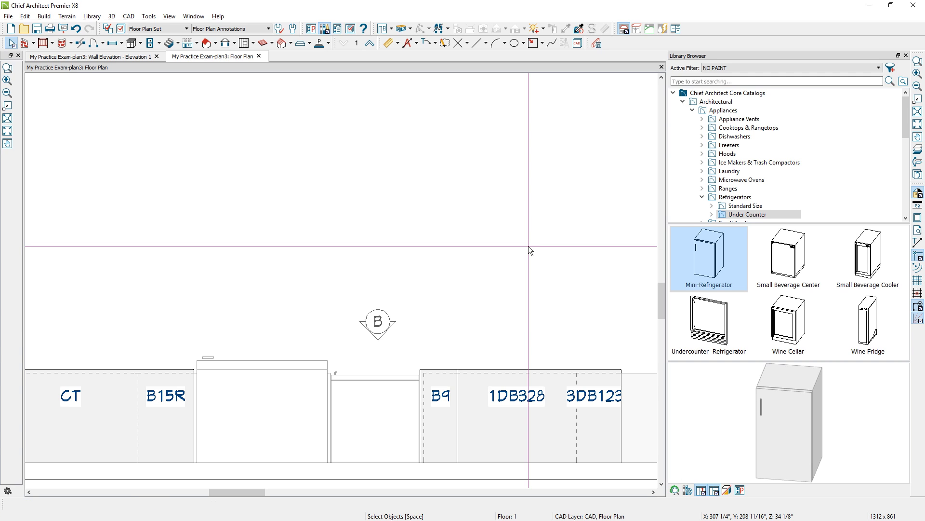
- Specify the wine cellar's plan label as "W REF."
{"action": "left_click", "coordinate": [379, 436]}
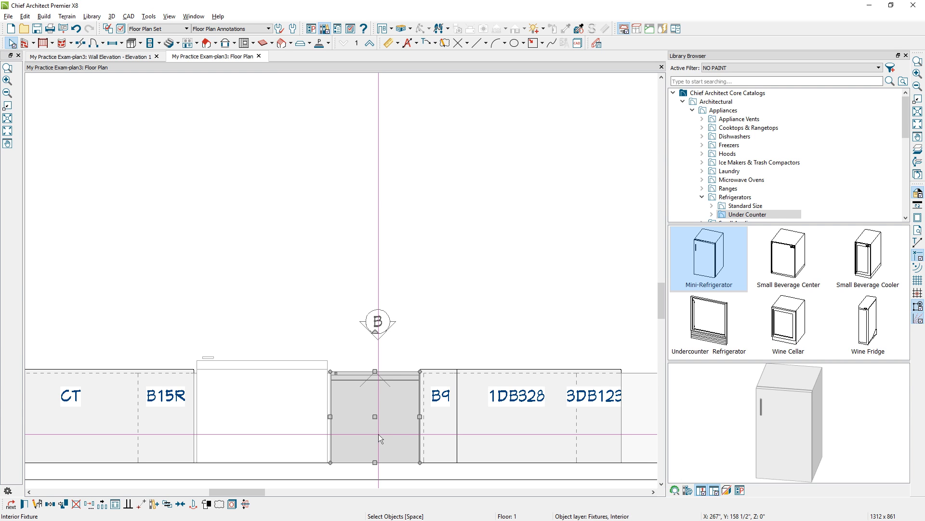
{"action": "double_click", "coordinate": [386, 411]}
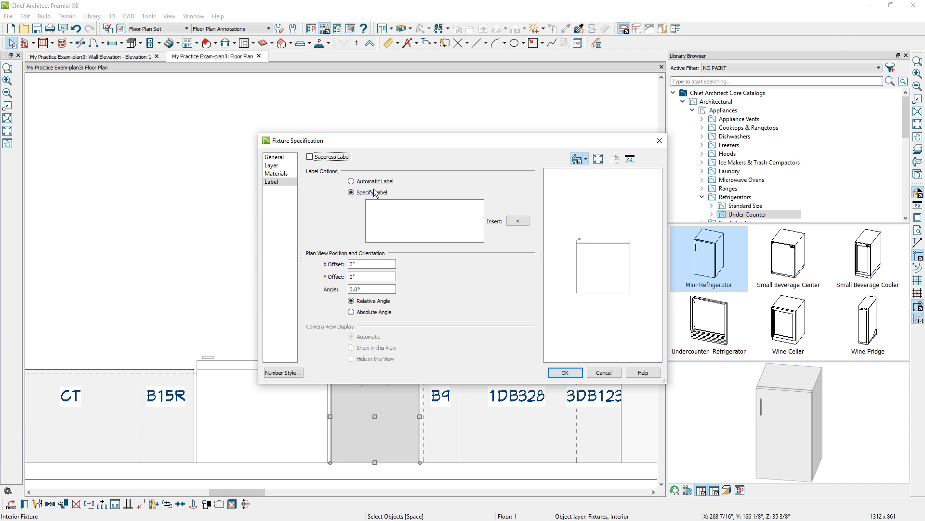
{"action": "left_click", "coordinate": [383, 208]}
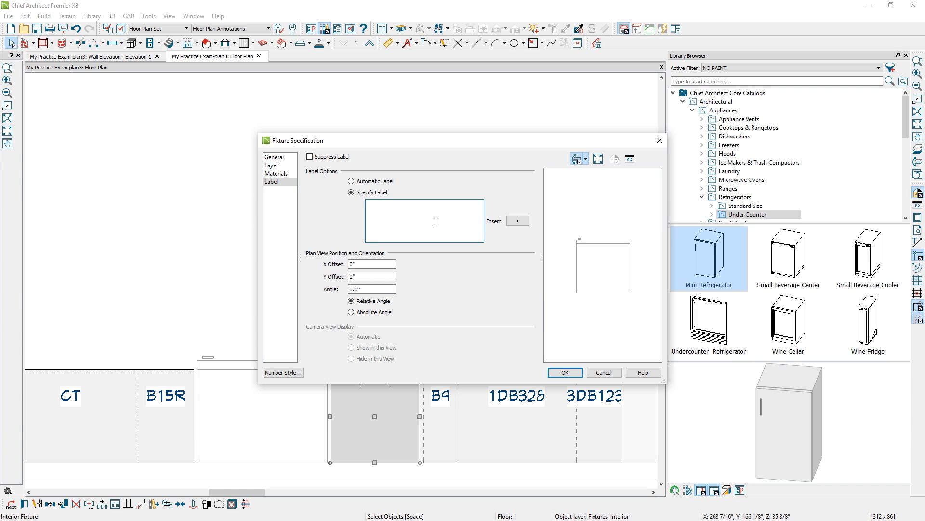
{"action": "type", "text": "U/C REF"}
{"action": "left_click", "coordinate": [563, 373]}
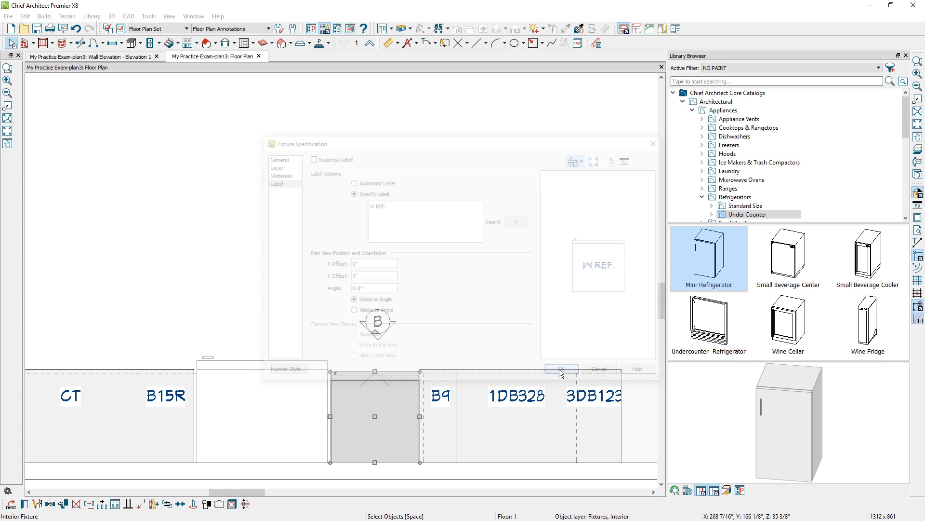
- Turn on the display of the "Fixtures, Labels" layer in the Floor Plan Set
{"action": "left_click", "coordinate": [232, 504]}
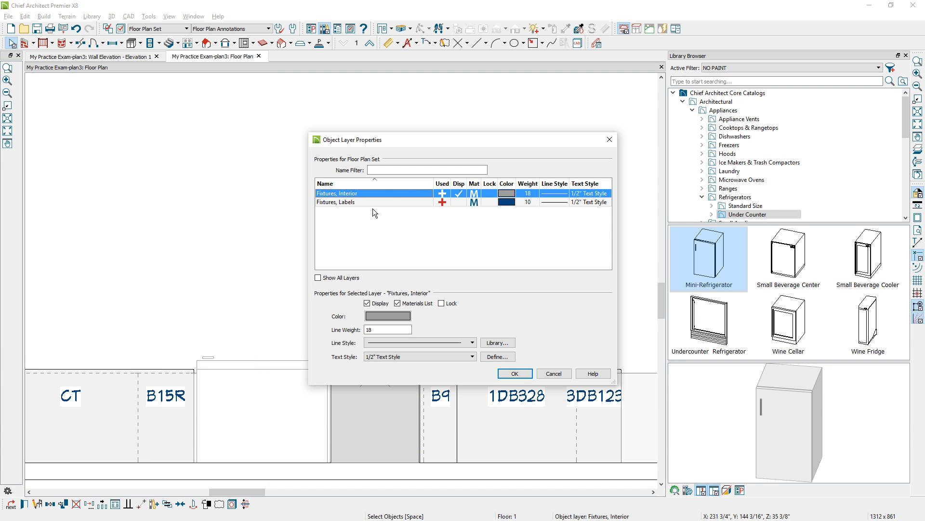
{"action": "left_click", "coordinate": [459, 202]}
{"action": "key", "text": "Return"}
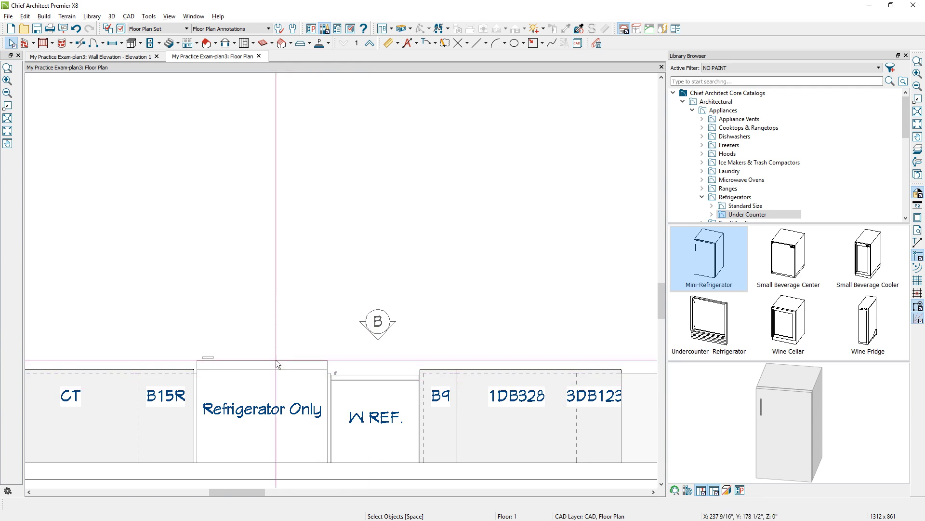
- Replace the full-size refrigerator's automatic plan label with the specified label "REF."
{"action": "left_click", "coordinate": [247, 378]}
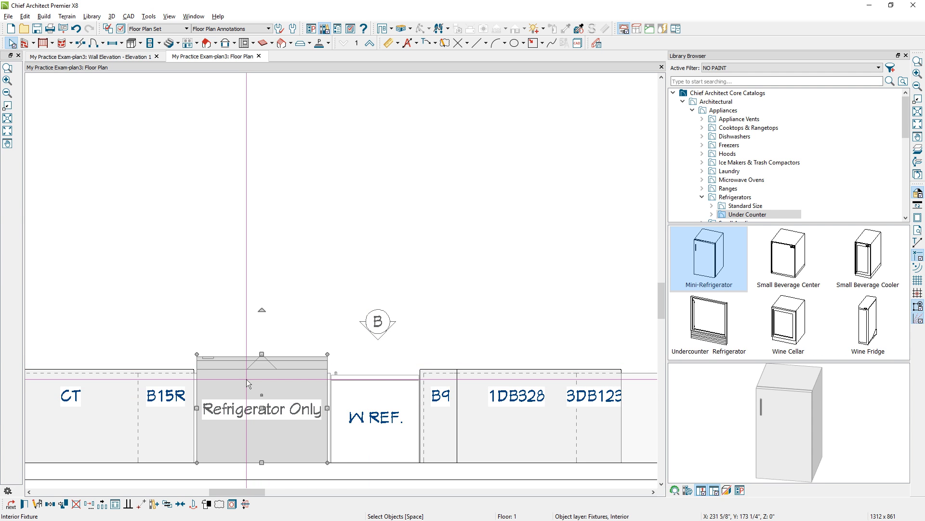
{"action": "double_click", "coordinate": [247, 379]}
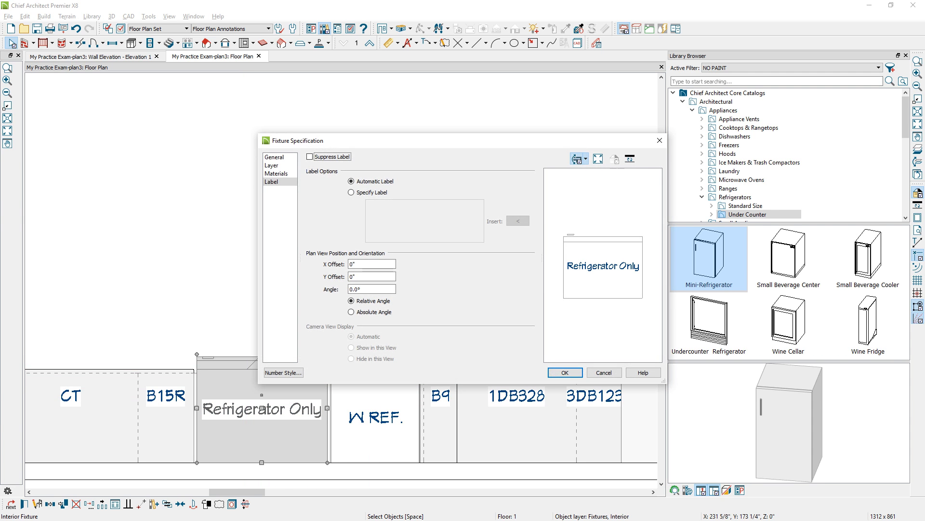
{"action": "left_click", "coordinate": [364, 193]}
{"action": "type", "text": "REF."}
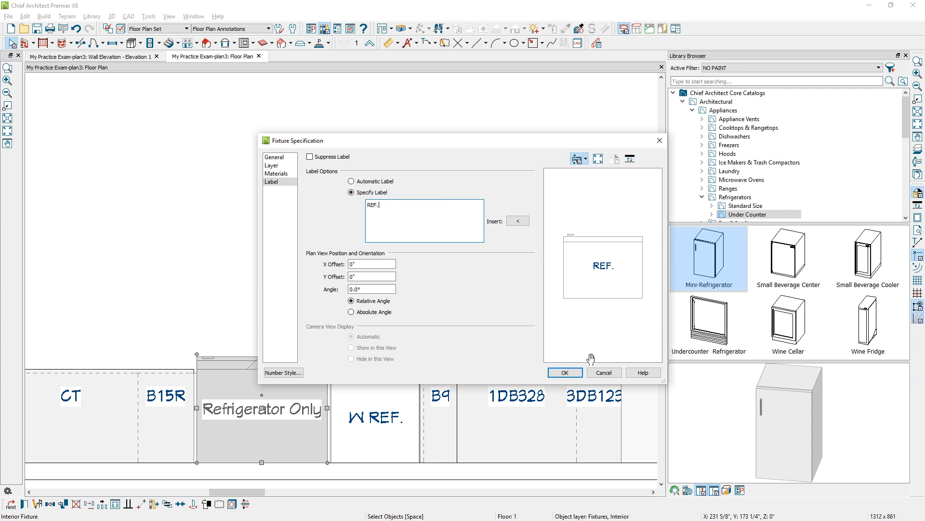
{"action": "left_click", "coordinate": [565, 372]}
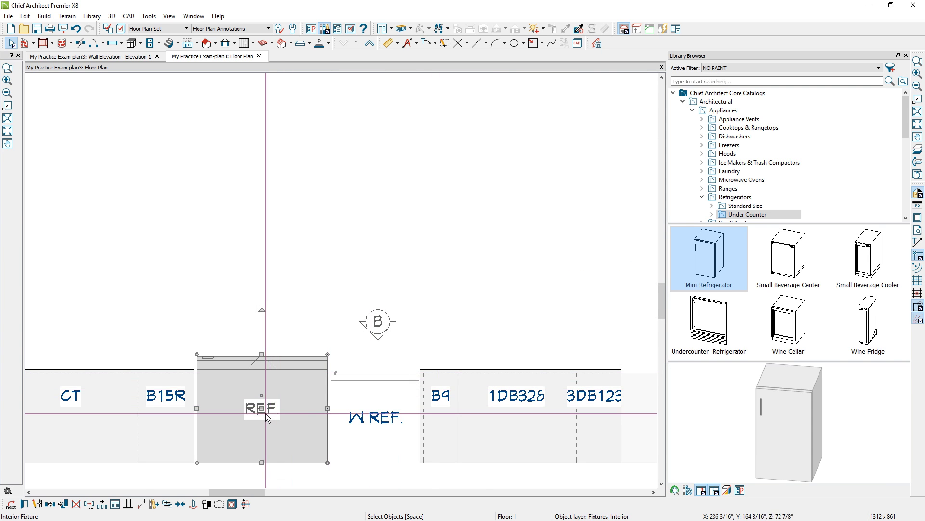
- Move the refrigerator's "REF." label about 14 5/8" straight up to the appliance's front edge
{"action": "scroll", "coordinate": [264, 413], "scroll_direction": "up", "scroll_amount": 4}
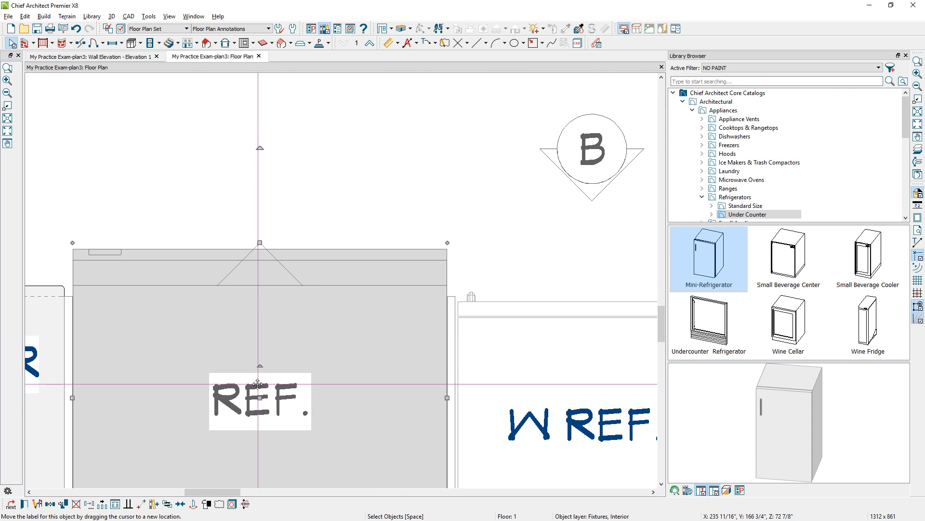
{"action": "left_click_drag", "start_coordinate": [260, 398], "coordinate": [260, 238]}
{"action": "scroll", "coordinate": [383, 374], "scroll_direction": "down", "scroll_amount": 3}
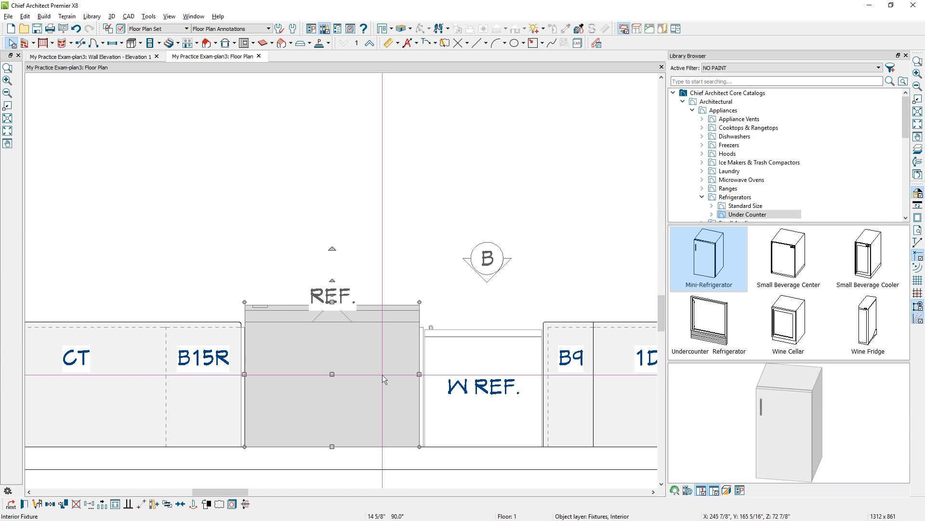
{"action": "scroll", "coordinate": [382, 375], "scroll_direction": "down", "scroll_amount": 2}
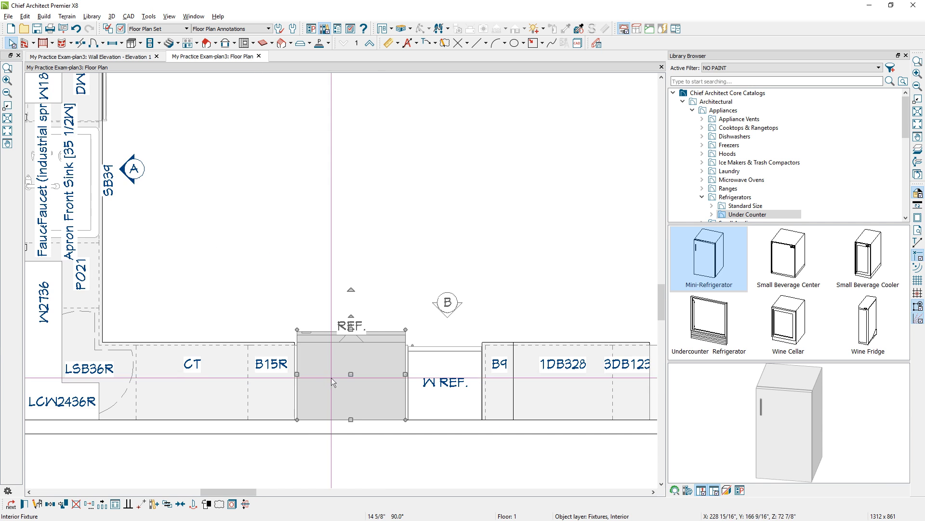
- Replace the apron front sink's automatic plan label with the specified label "SINK"
{"action": "middle_click_drag", "start_coordinate": [294, 283], "coordinate": [440, 426]}
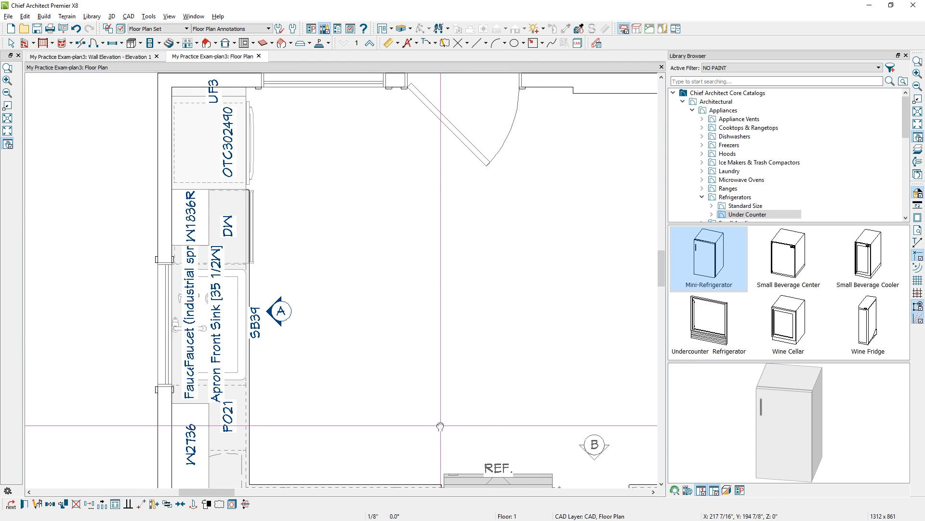
{"action": "left_click", "coordinate": [238, 356]}
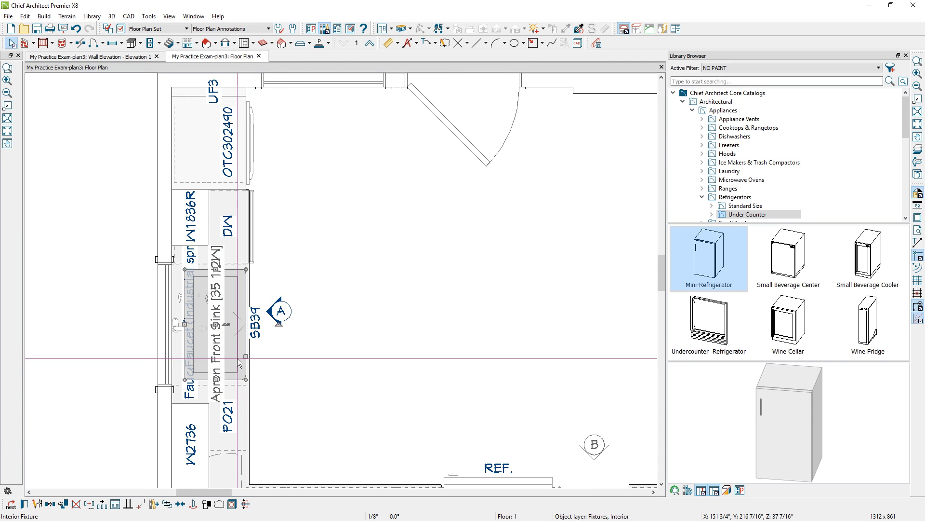
{"action": "double_click", "coordinate": [239, 359]}
{"action": "left_click", "coordinate": [361, 193]}
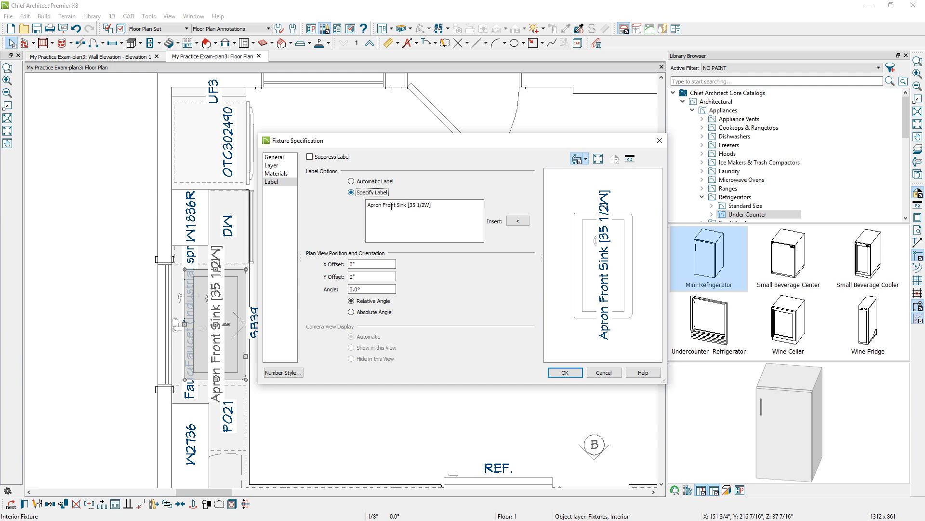
{"action": "left_click", "coordinate": [439, 206]}
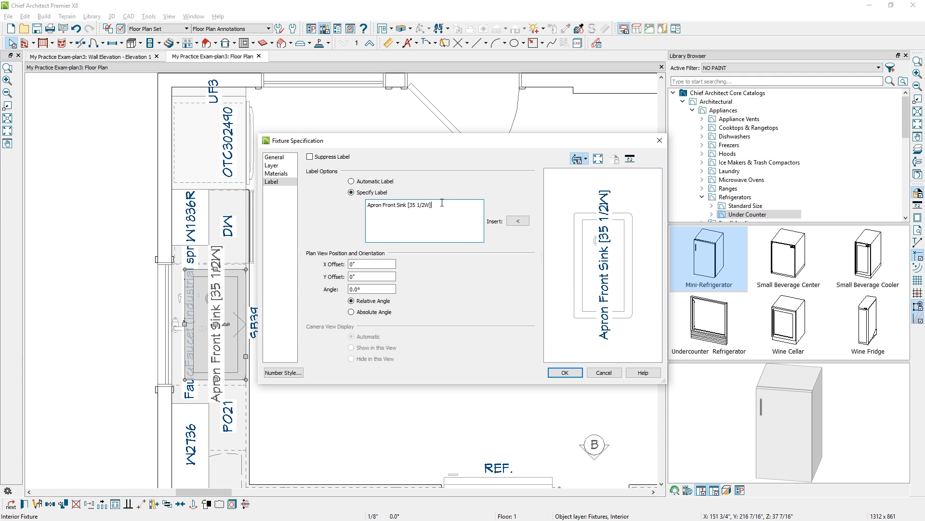
{"action": "key", "text": "ctrl+a"}
{"action": "key", "text": "BackSpace"}
{"action": "type", "text": "SINK"}
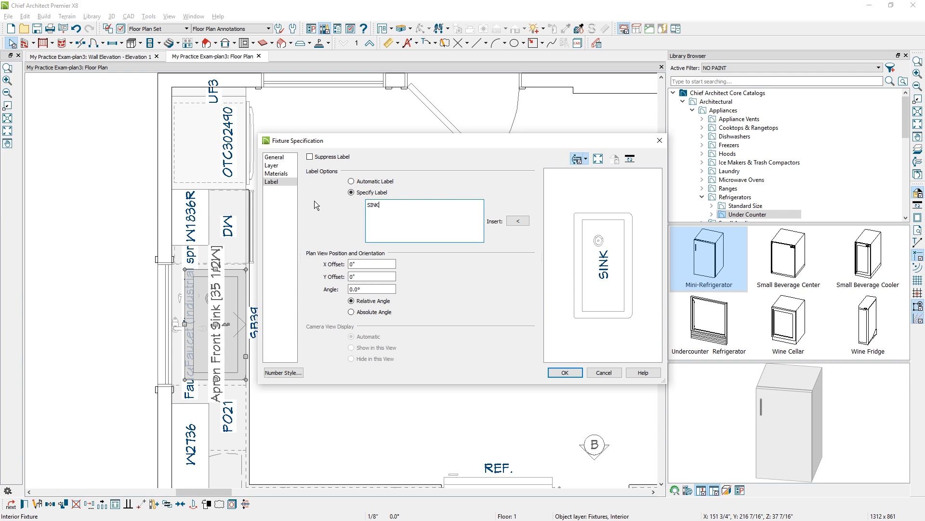
{"action": "left_click", "coordinate": [565, 372]}
{"action": "key", "text": "Escape"}
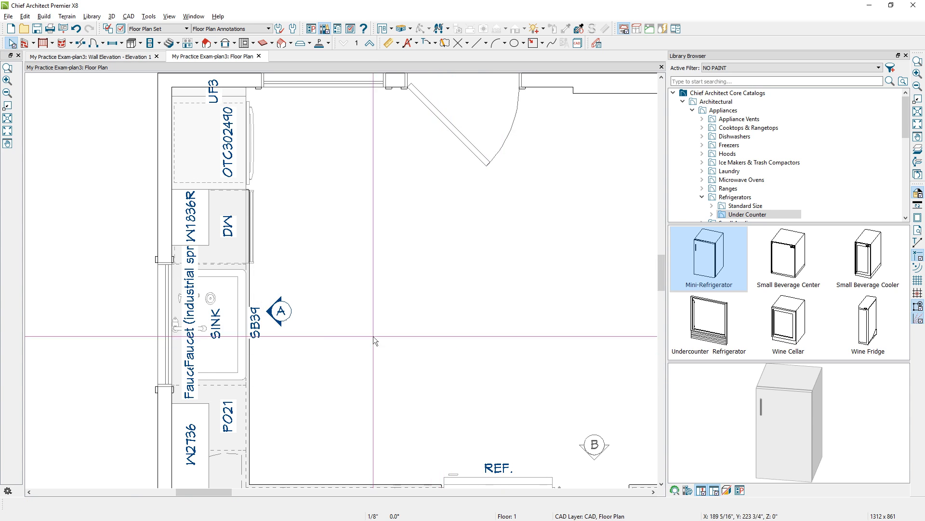
- Suppress the "Faucet (industrial spray)" labels at the sink
{"action": "left_click", "coordinate": [179, 354]}
{"action": "double_click", "coordinate": [179, 354]}
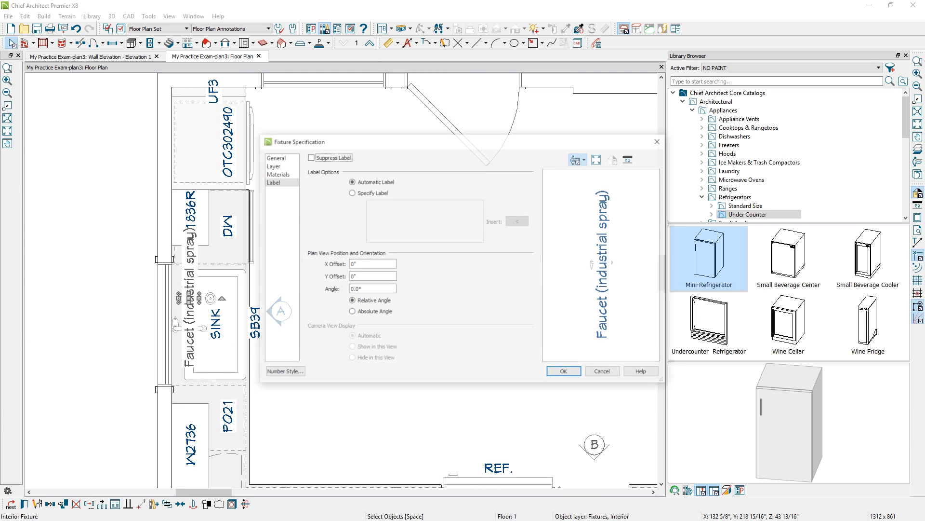
{"action": "left_click", "coordinate": [311, 158]}
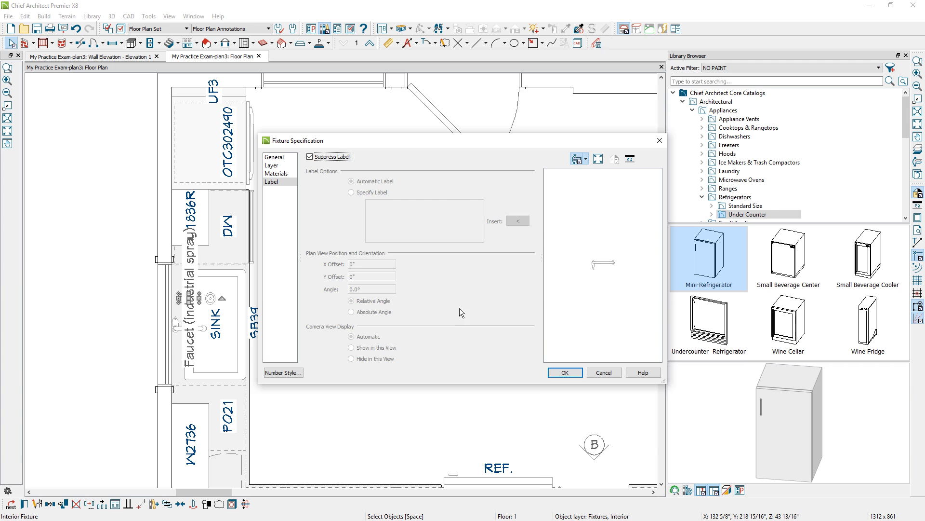
{"action": "left_click", "coordinate": [564, 373]}
{"action": "left_click", "coordinate": [486, 367]}
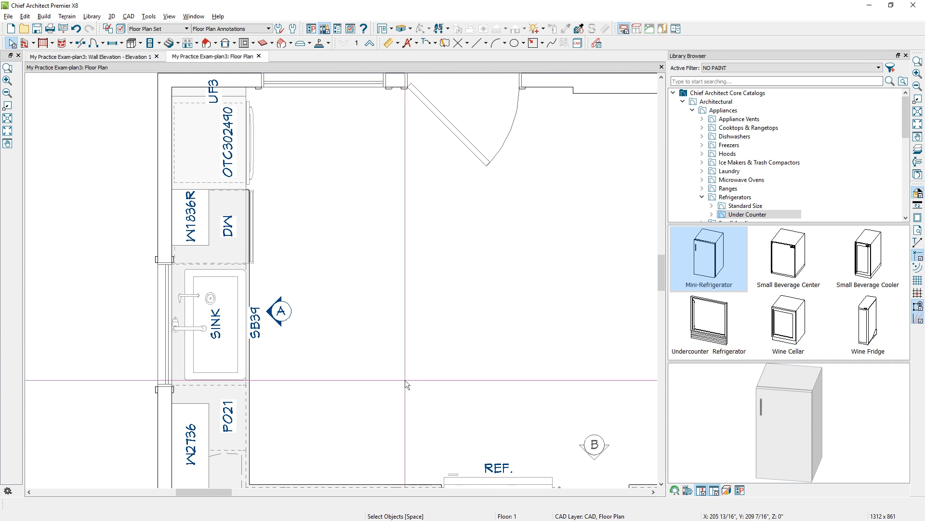
- Turn off the display of the "Fixtures, Labels" layer from the refrigerator's object layer properties
{"action": "scroll", "coordinate": [405, 357], "scroll_direction": "down", "scroll_amount": 3}
{"action": "middle_click_drag", "start_coordinate": [381, 365], "coordinate": [284, 243]}
{"action": "scroll", "coordinate": [266, 239], "scroll_direction": "up", "scroll_amount": 3}
{"action": "scroll", "coordinate": [258, 230], "scroll_direction": "down", "scroll_amount": 3}
{"action": "left_click", "coordinate": [390, 388]}
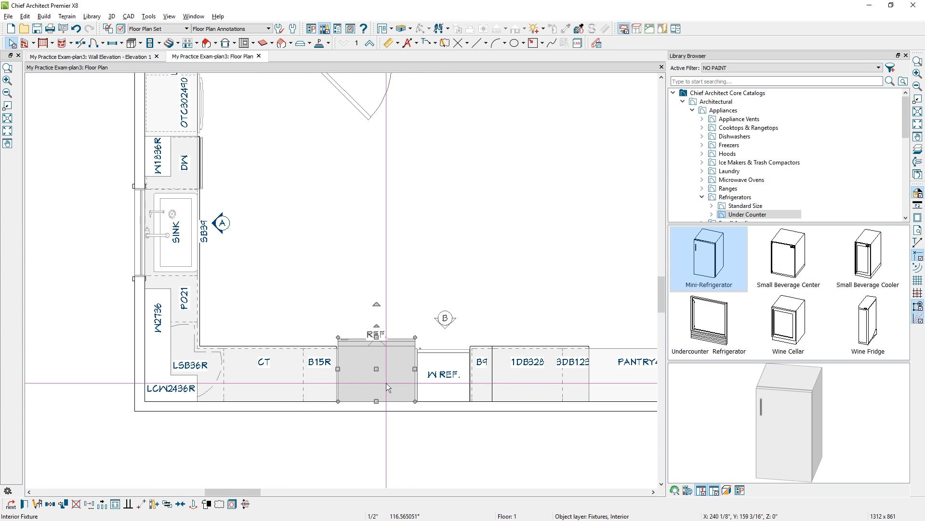
{"action": "left_click", "coordinate": [233, 504]}
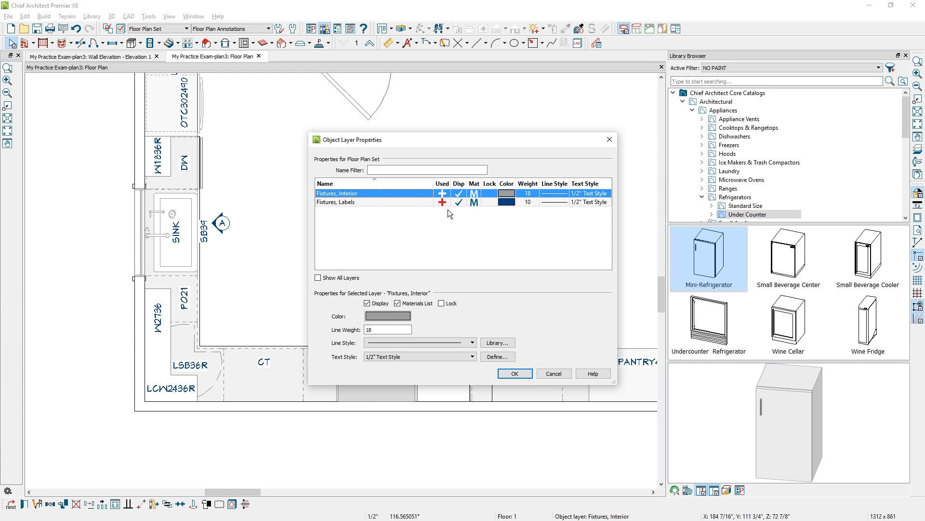
{"action": "left_click", "coordinate": [459, 201]}
{"action": "left_click", "coordinate": [514, 373]}
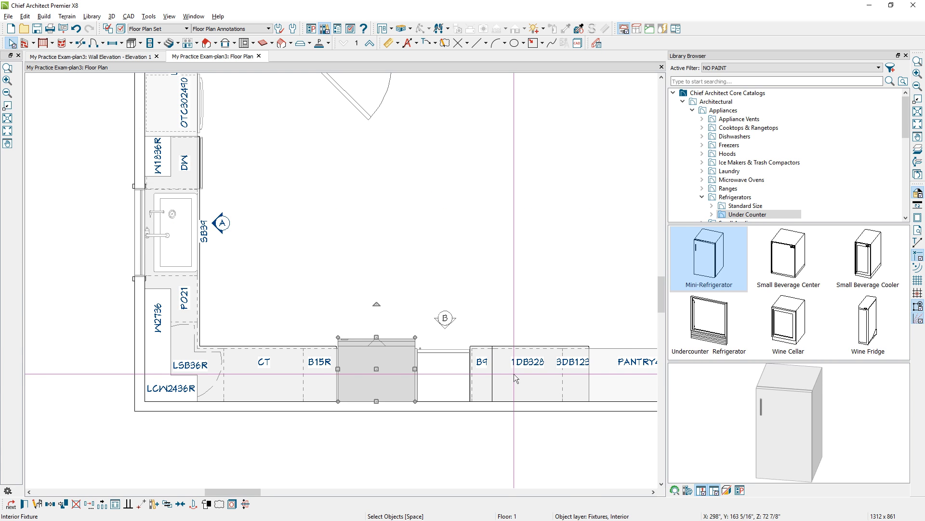
- Move the 3DB1230 base cabinet's label about 9 7/16" up, just beyond the cabinet's front edge
{"action": "middle_click_drag", "start_coordinate": [578, 423], "coordinate": [486, 426]}
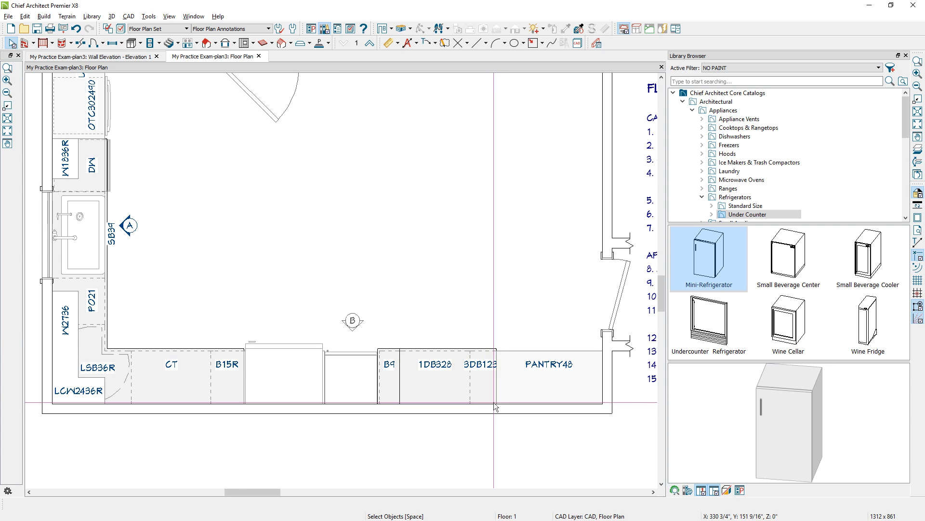
{"action": "scroll", "coordinate": [502, 402], "scroll_direction": "up", "scroll_amount": 2}
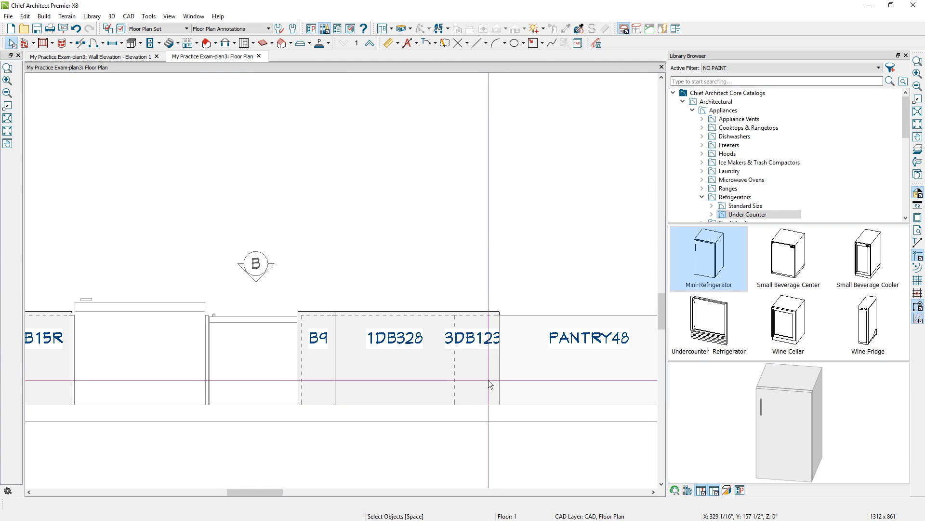
{"action": "left_click", "coordinate": [480, 383]}
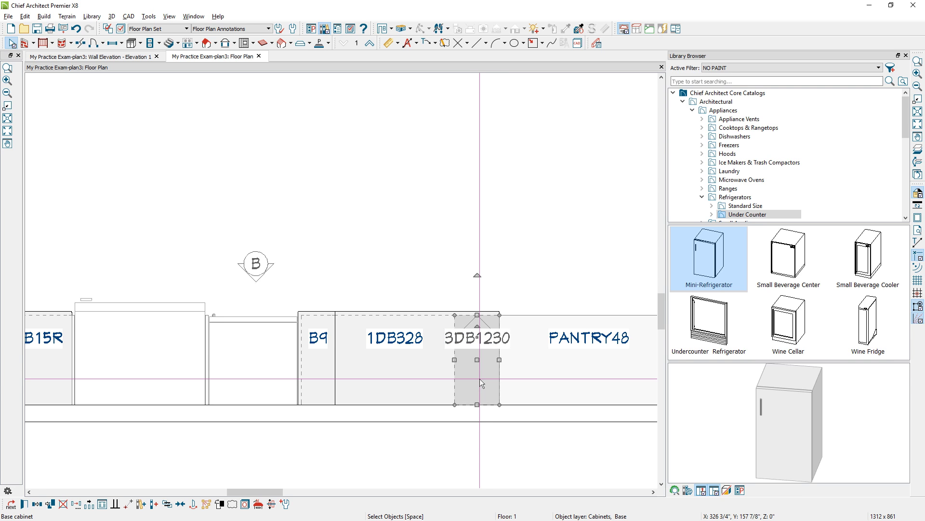
{"action": "left_click", "coordinate": [487, 442]}
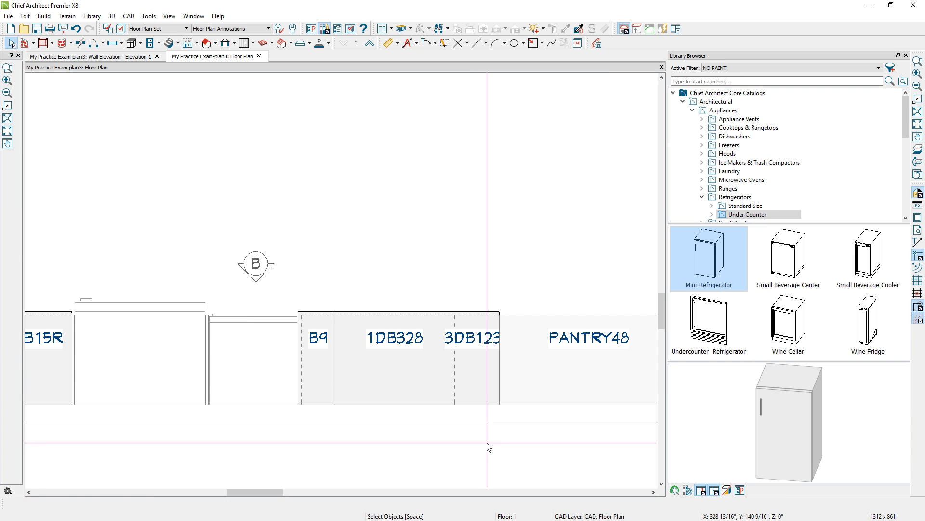
{"action": "left_click", "coordinate": [485, 395]}
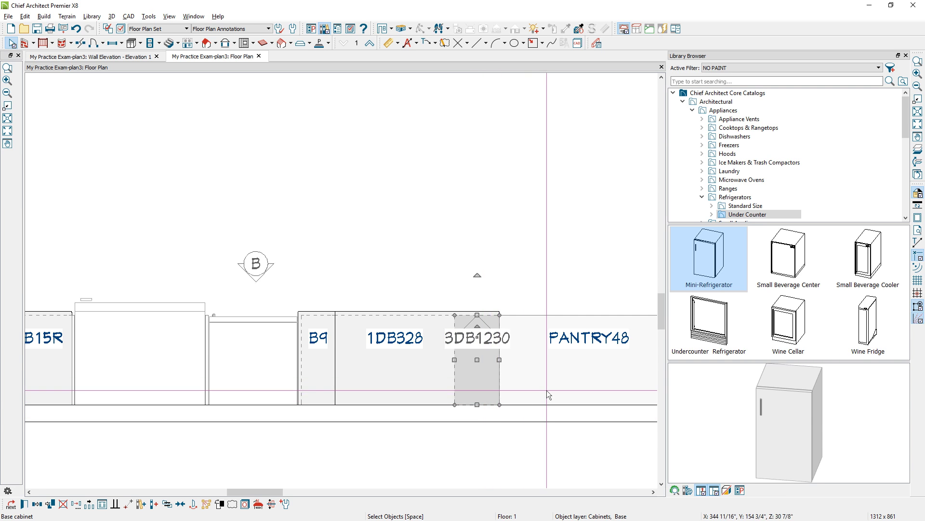
{"action": "left_click", "coordinate": [523, 439]}
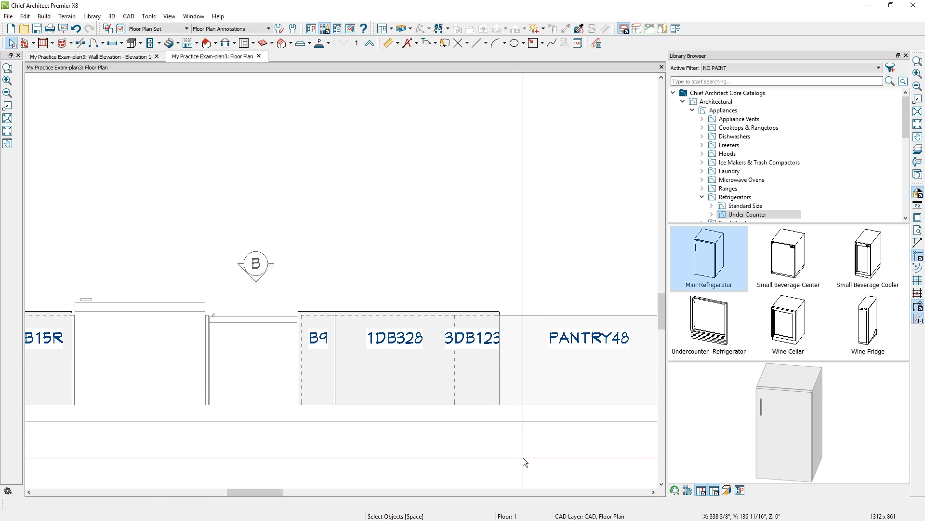
{"action": "left_click", "coordinate": [477, 352]}
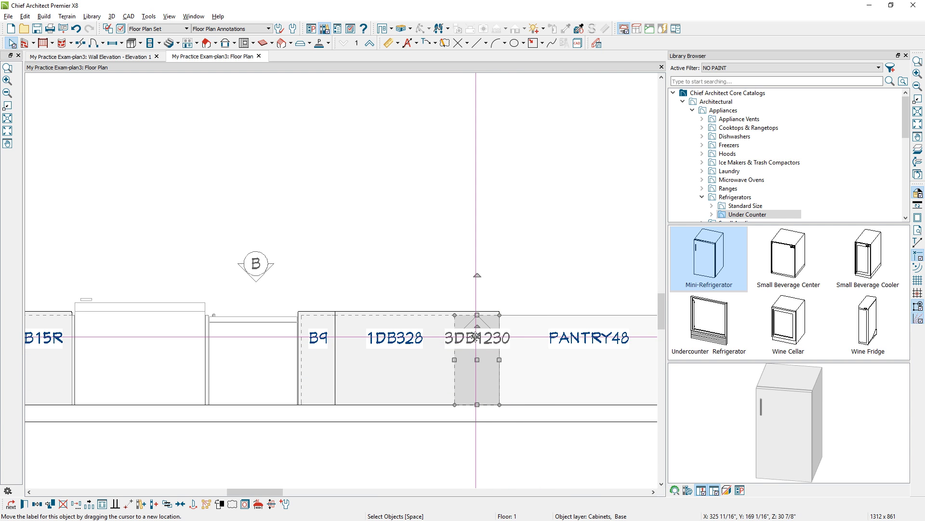
{"action": "left_click_drag", "start_coordinate": [476, 338], "coordinate": [477, 303]}
- Replace the automatic plan label of the 1DB328 base cabinet with the specified label "DESK"
{"action": "left_click", "coordinate": [404, 375]}
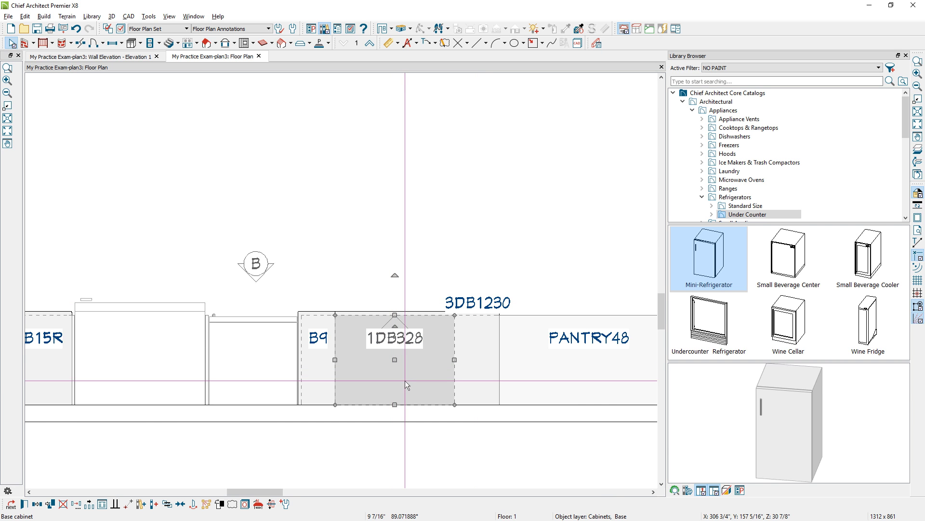
{"action": "double_click", "coordinate": [406, 382]}
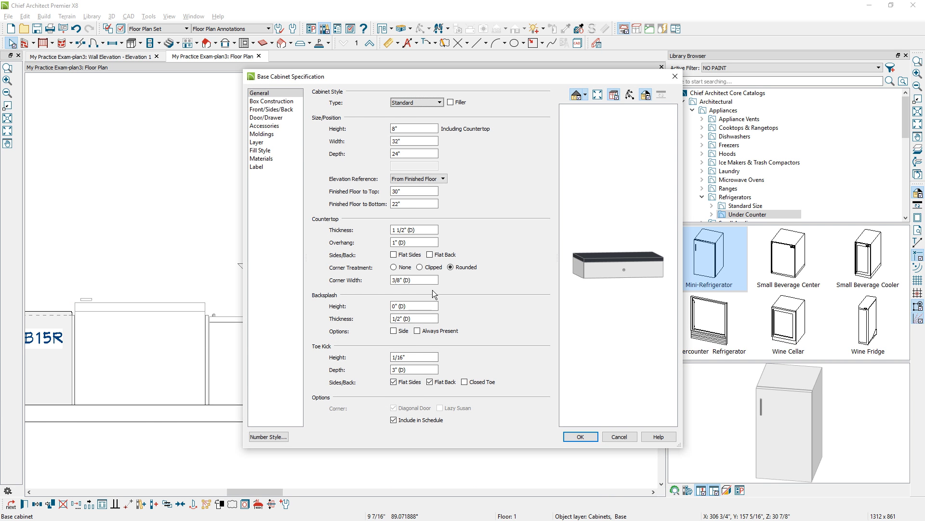
{"action": "left_click", "coordinate": [270, 167]}
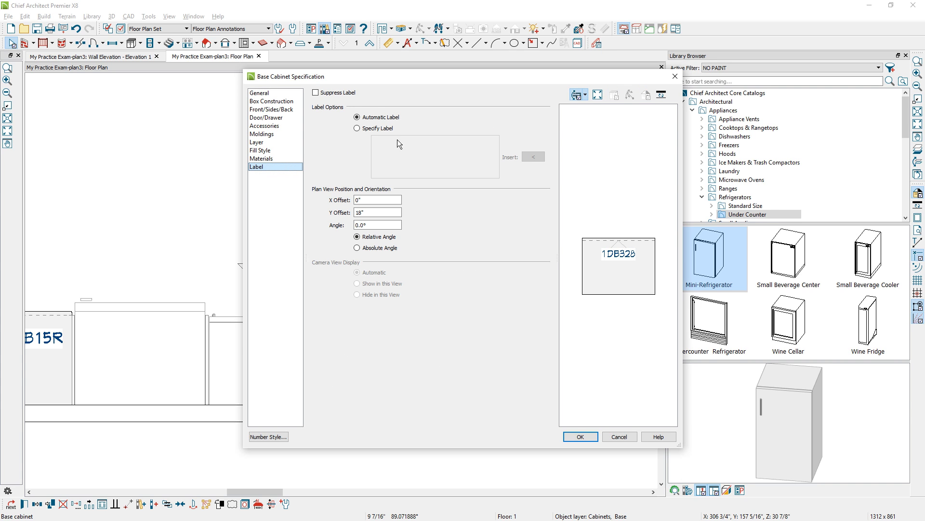
{"action": "left_click", "coordinate": [385, 129]}
{"action": "left_click_drag", "start_coordinate": [407, 141], "coordinate": [334, 141]}
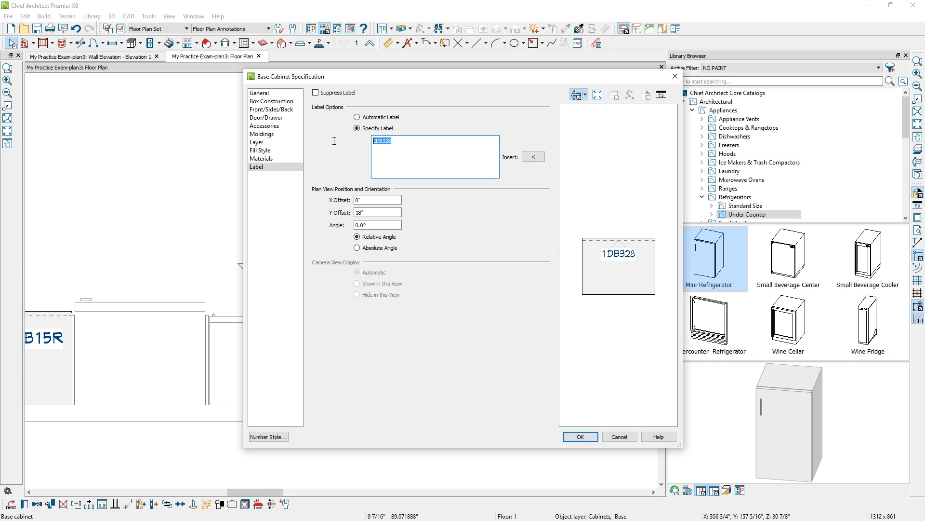
{"action": "type", "text": "DESK"}
{"action": "left_click", "coordinate": [573, 432]}
- Place a standard-size Gas 4 Burner Cooktop from the library into the base cabinet labelled CT
{"action": "scroll", "coordinate": [456, 332], "scroll_direction": "down", "scroll_amount": 3}
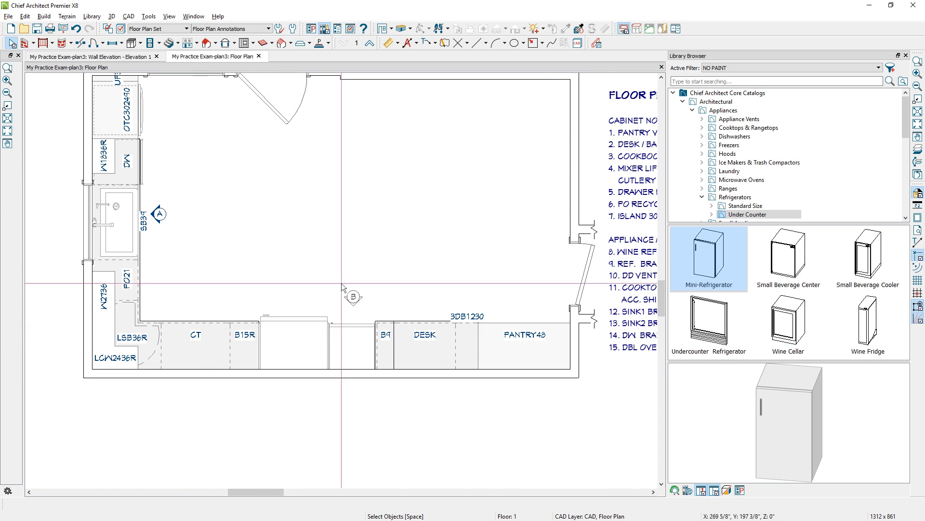
{"action": "left_click", "coordinate": [703, 197]}
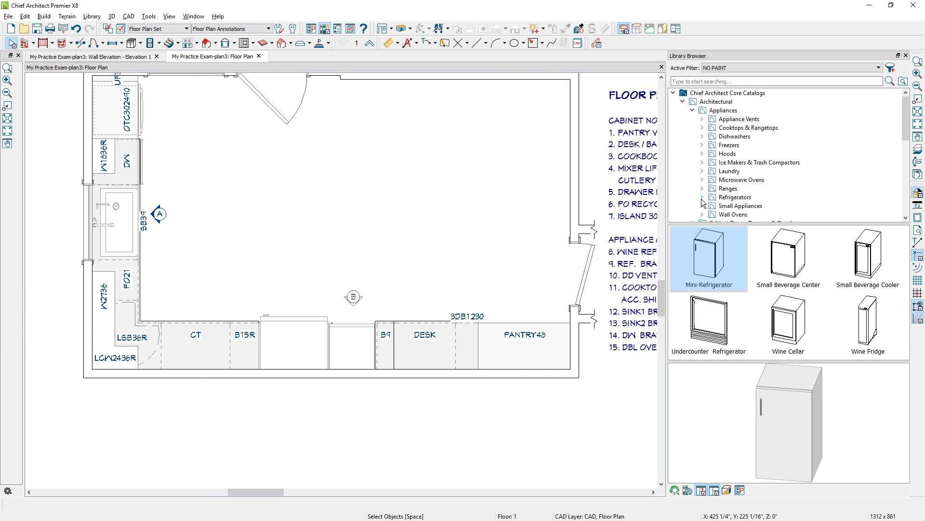
{"action": "left_click", "coordinate": [702, 128]}
{"action": "left_click", "coordinate": [723, 154]}
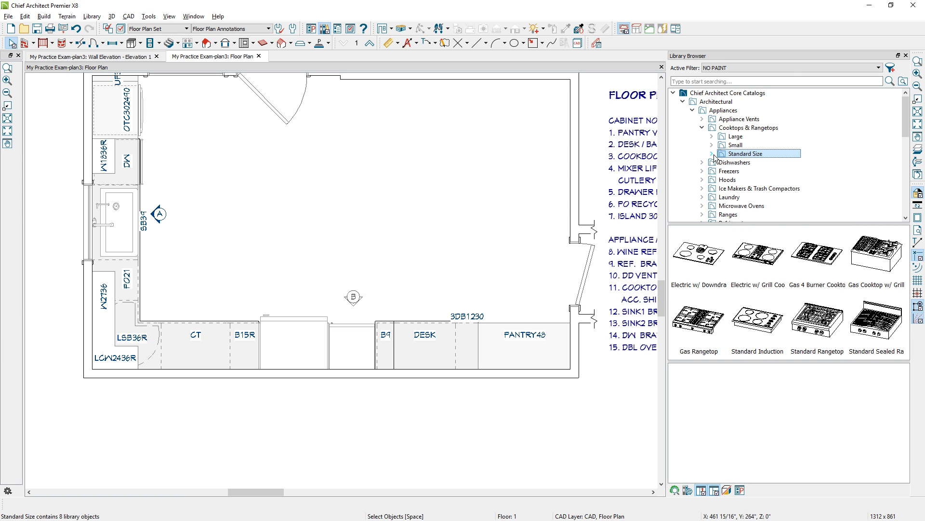
{"action": "left_click", "coordinate": [712, 154]}
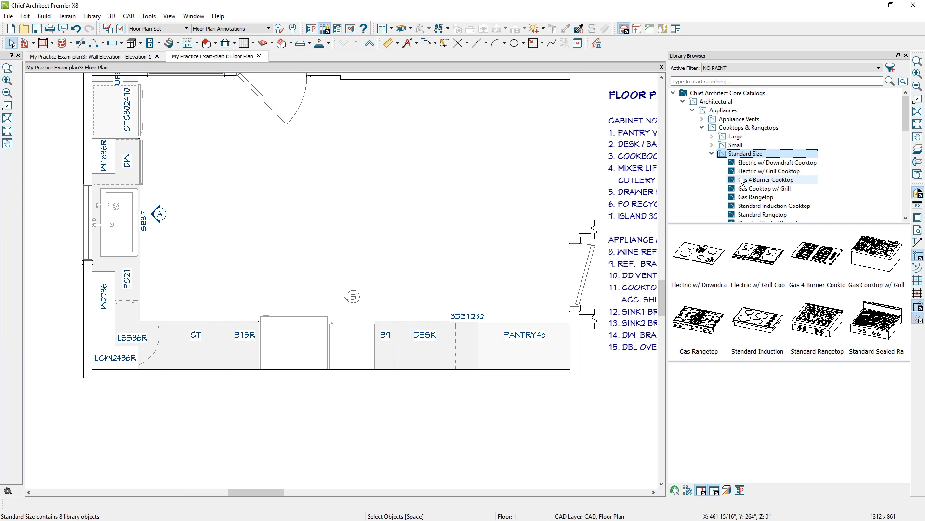
{"action": "left_click", "coordinate": [741, 180]}
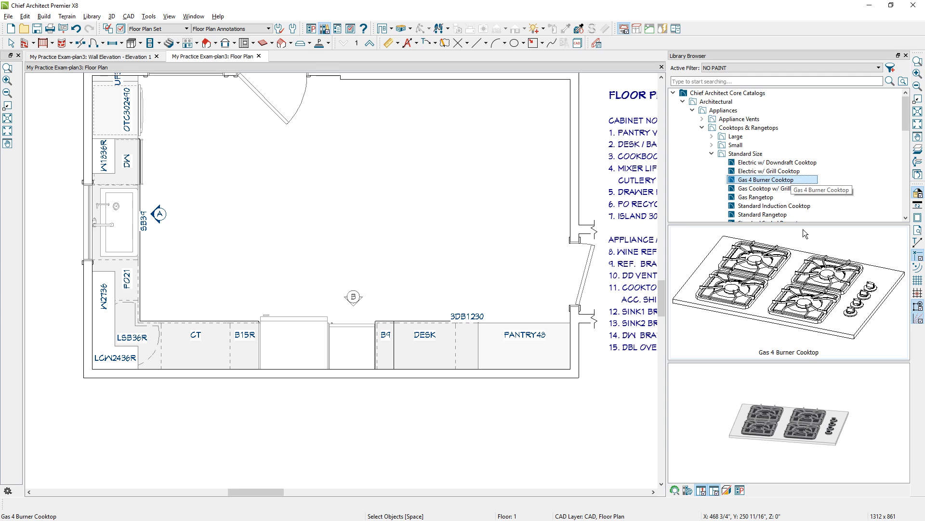
{"action": "left_click", "coordinate": [779, 283]}
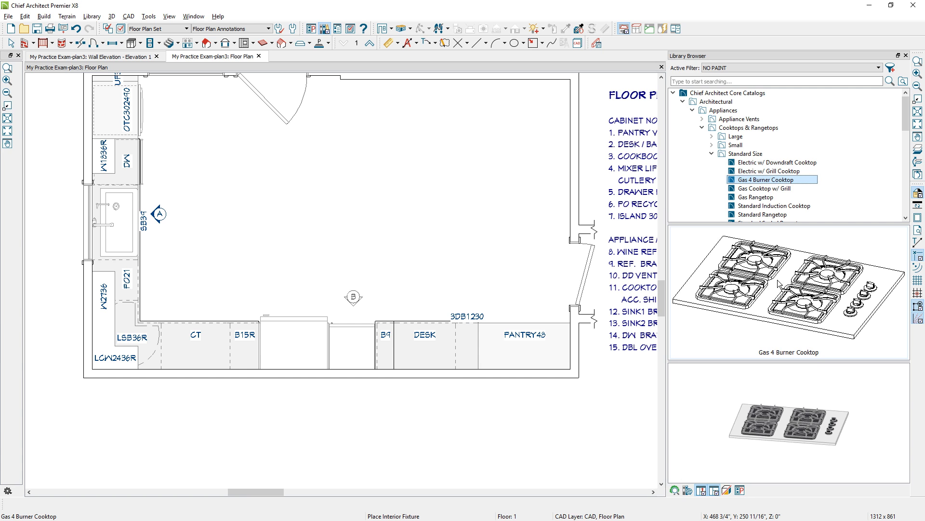
{"action": "left_click", "coordinate": [779, 283]}
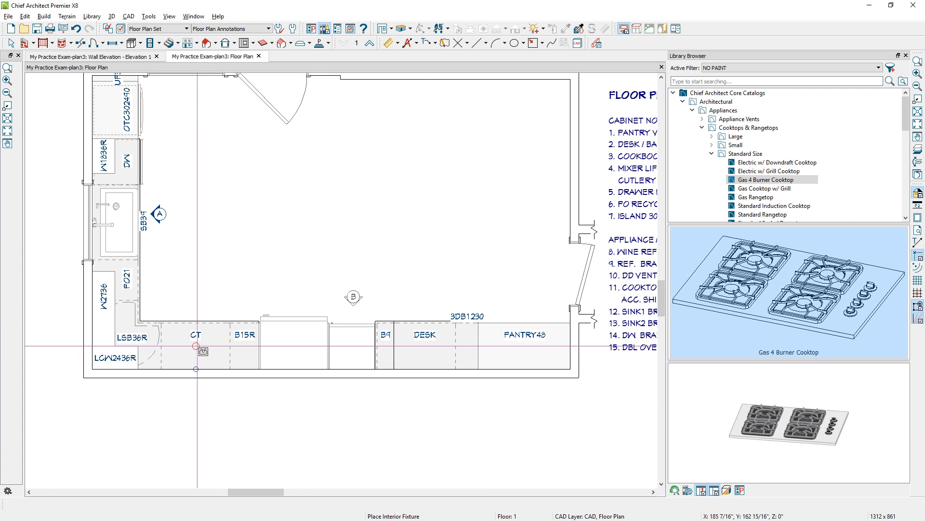
{"action": "left_click", "coordinate": [197, 345]}
{"action": "key", "text": "space"}
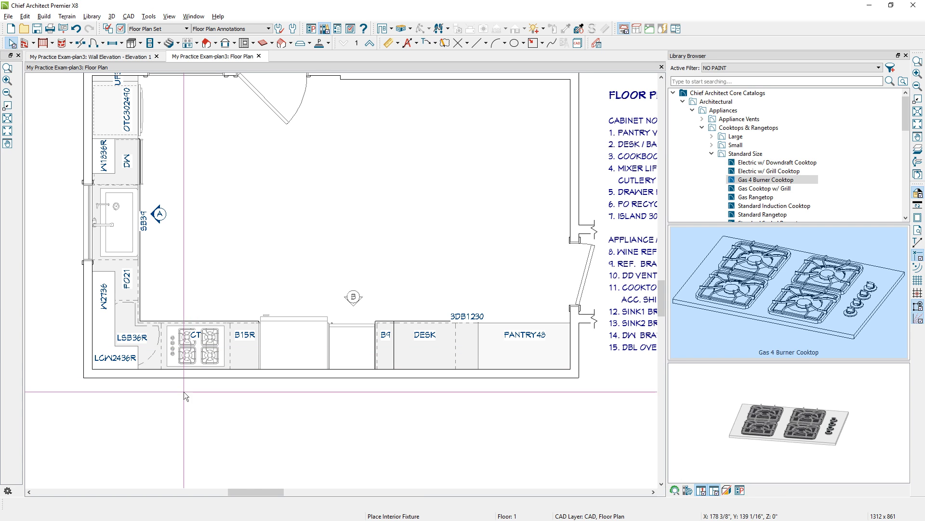
- Place a large Flat Hood from the library above the gas cooktop on the floor plan
{"action": "left_click", "coordinate": [703, 128]}
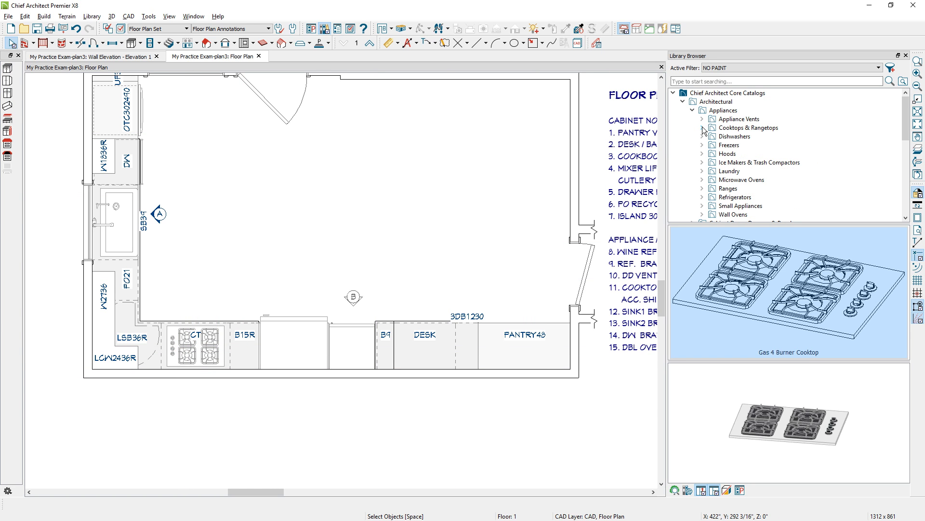
{"action": "left_click", "coordinate": [702, 154]}
{"action": "left_click", "coordinate": [736, 163]}
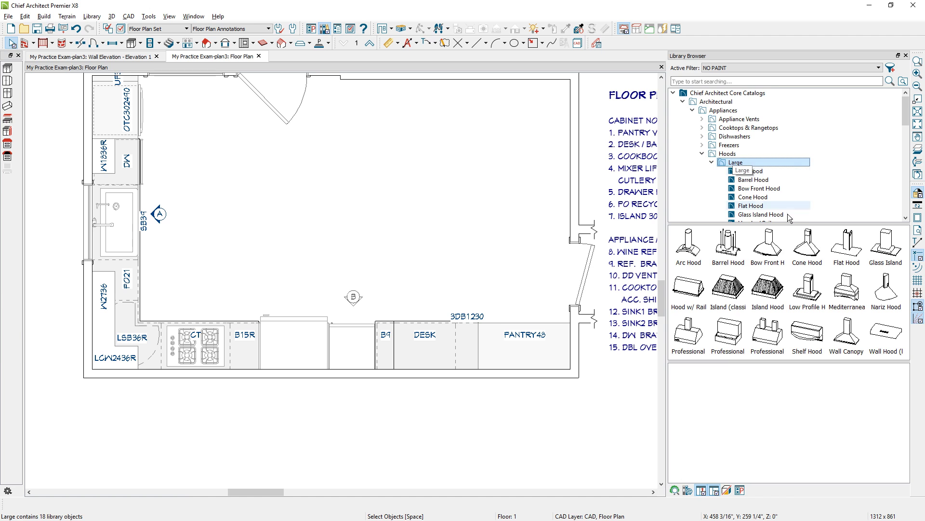
{"action": "left_click", "coordinate": [850, 254]}
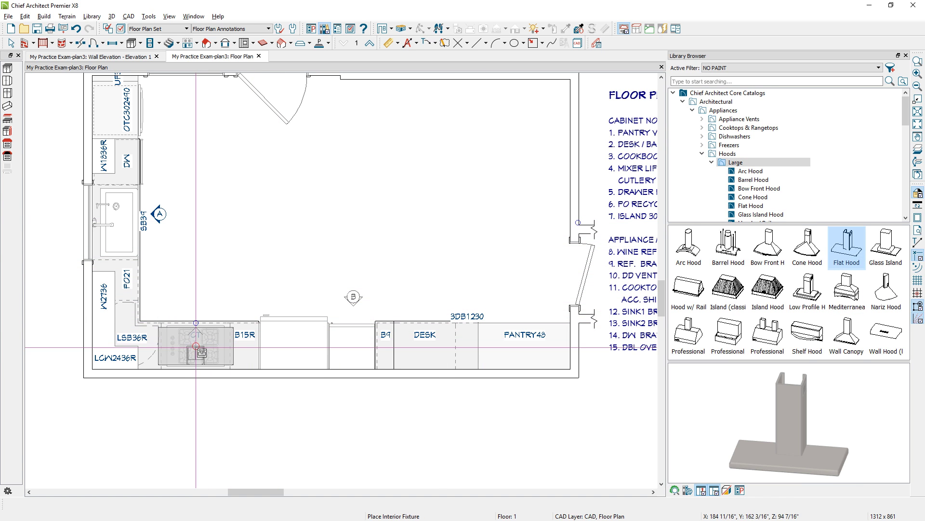
{"action": "left_click", "coordinate": [194, 354]}
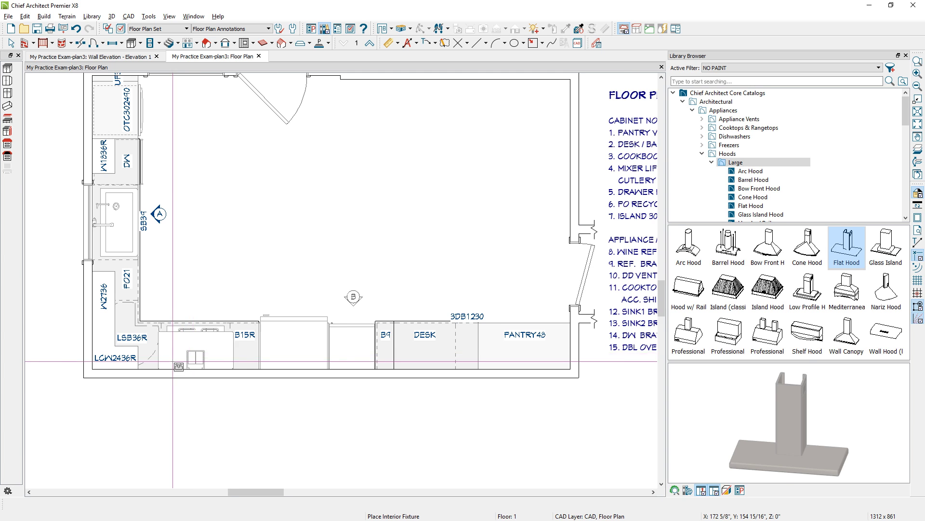
- Set the flat hood's width to 36" and center it on the cooktop cabinet
{"action": "scroll", "coordinate": [184, 338], "scroll_direction": "up", "scroll_amount": 4}
{"action": "left_click", "coordinate": [242, 352]}
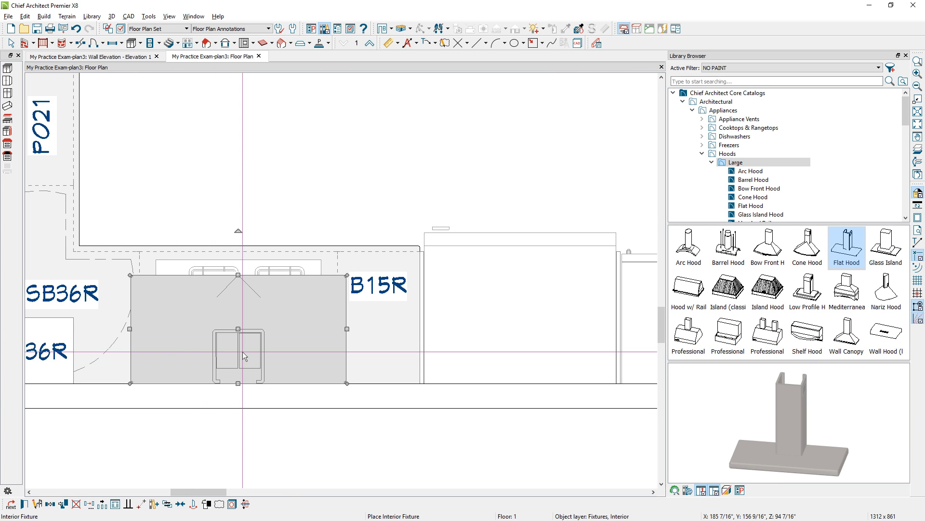
{"action": "double_click", "coordinate": [242, 352]}
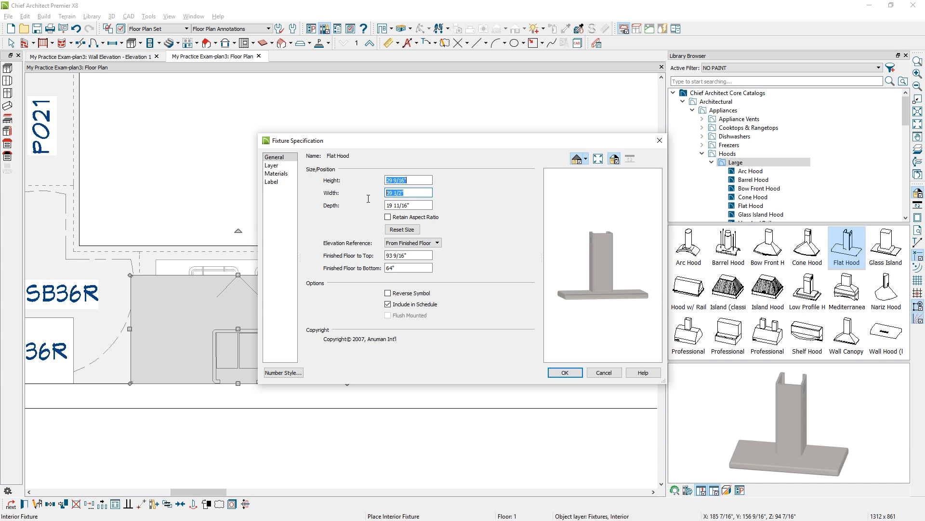
{"action": "type", "text": "36"}
{"action": "left_click", "coordinate": [565, 373]}
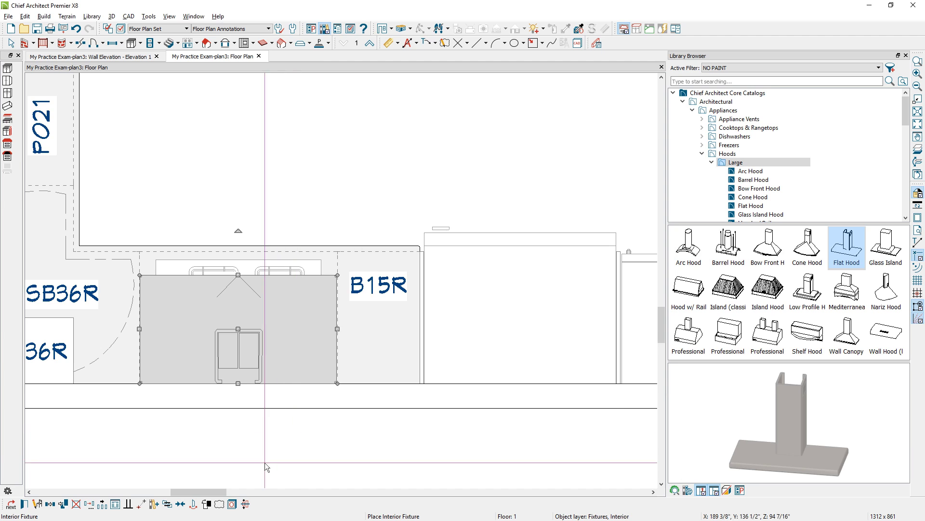
{"action": "left_click", "coordinate": [180, 503]}
{"action": "left_click", "coordinate": [243, 303]}
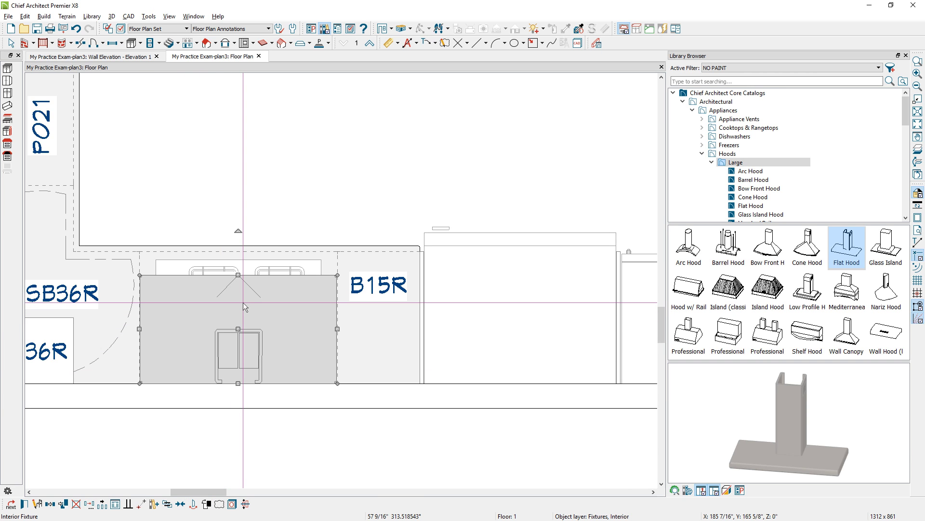
{"action": "key", "text": "Escape"}
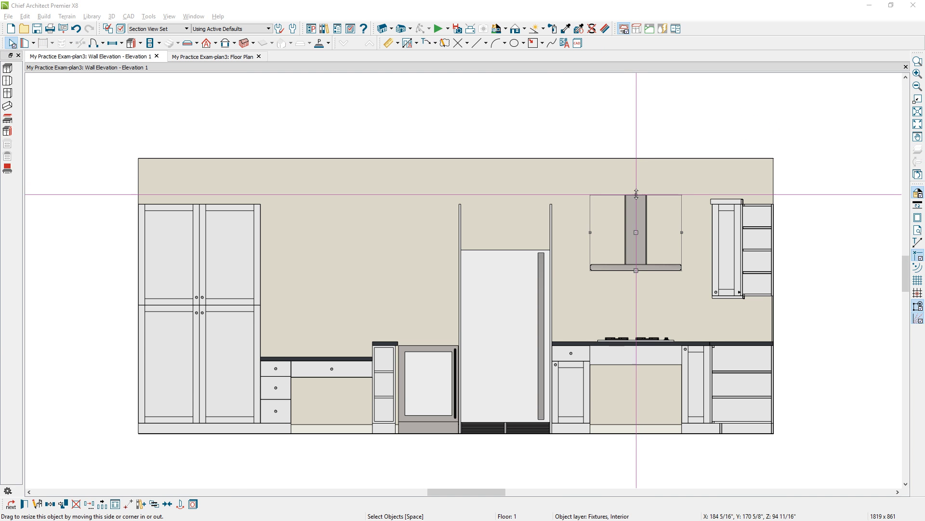
- In the wall elevation, stretch the hood's chimney up to 108" and set the hood's bottom to 62" above the finished floor
{"action": "left_click_drag", "start_coordinate": [635, 194], "coordinate": [633, 160]}
{"action": "double_click", "coordinate": [637, 264]}
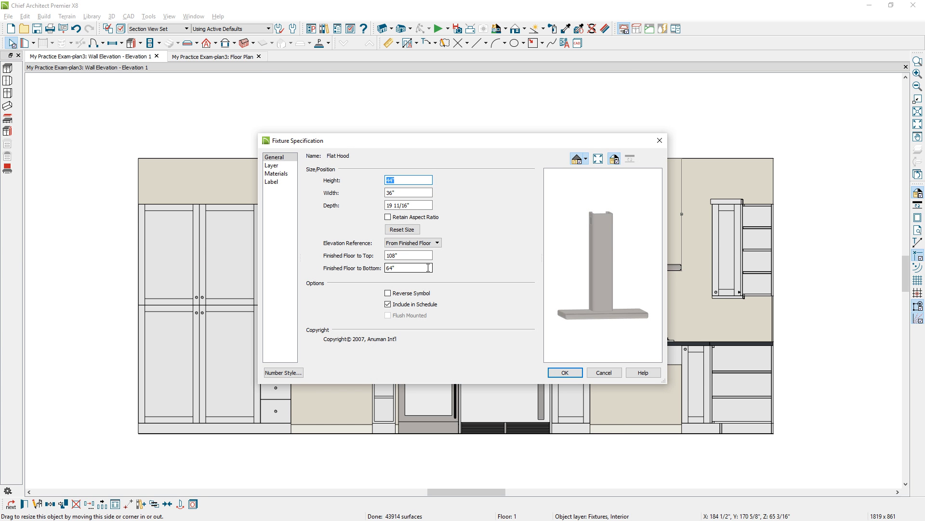
{"action": "left_click_drag", "start_coordinate": [428, 267], "coordinate": [389, 268]}
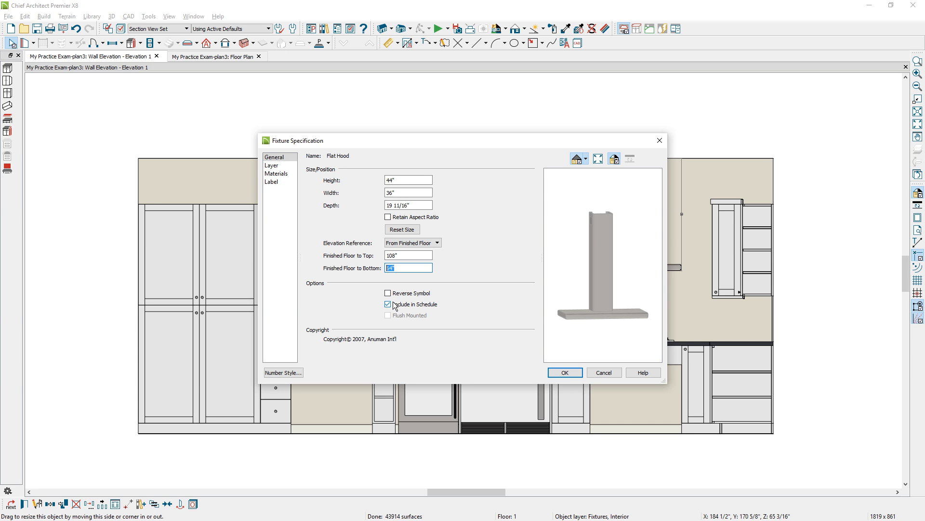
{"action": "type", "text": "62"}
{"action": "left_click", "coordinate": [562, 372]}
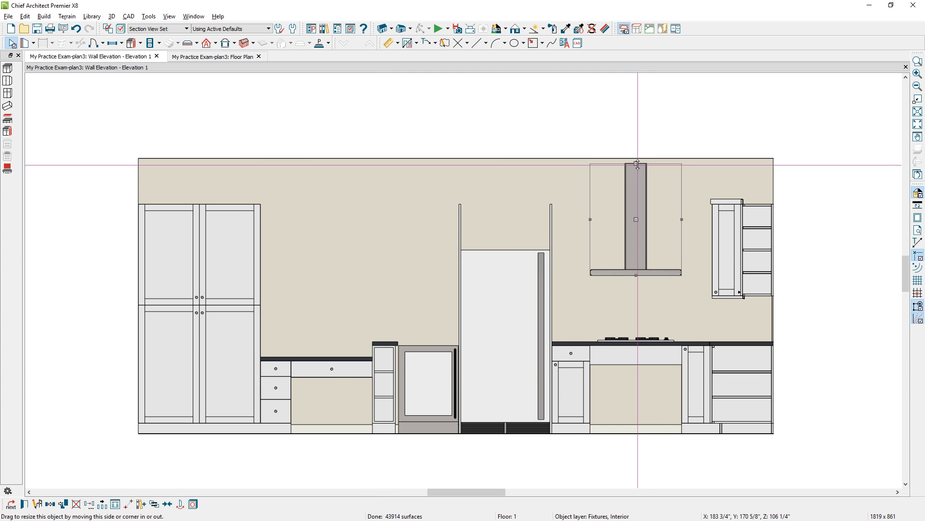
- Try to place a wall cabinet above the refrigerator in the floor plan
{"action": "left_click", "coordinate": [132, 42]}
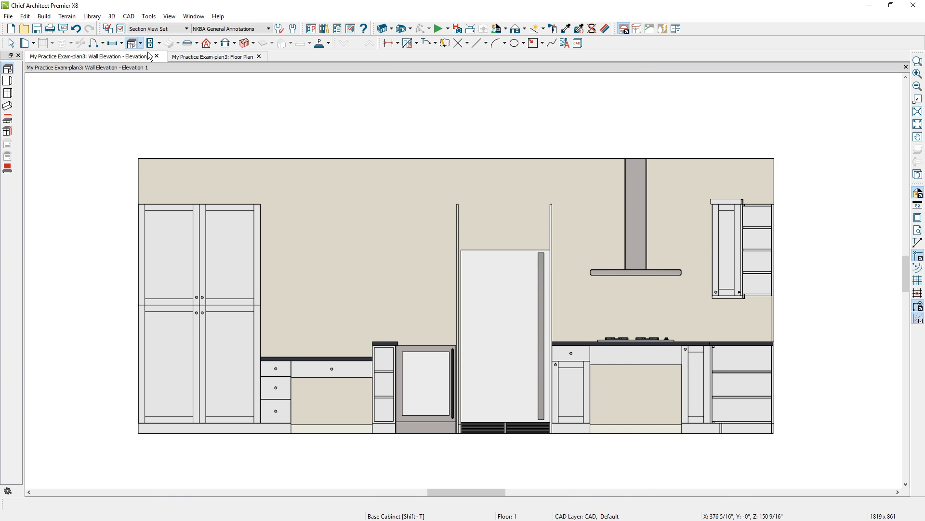
{"action": "left_click", "coordinate": [141, 44]}
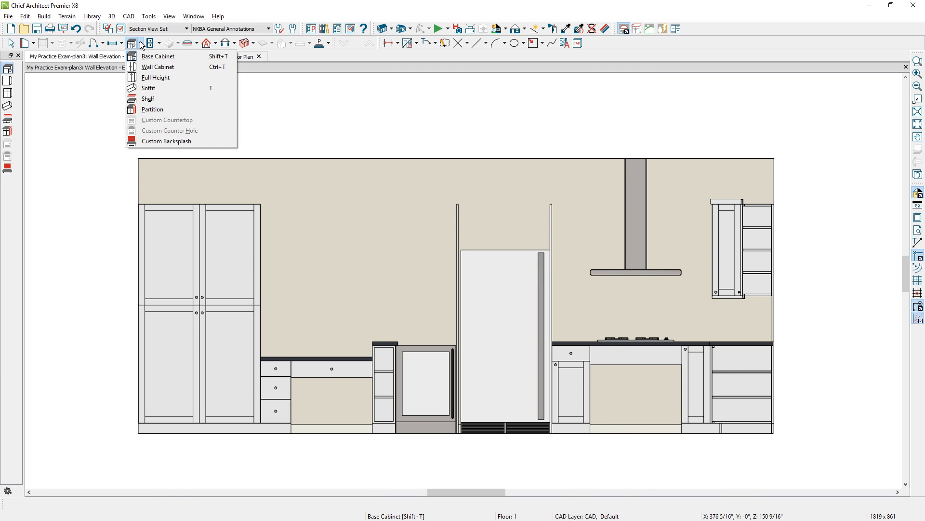
{"action": "left_click", "coordinate": [148, 67]}
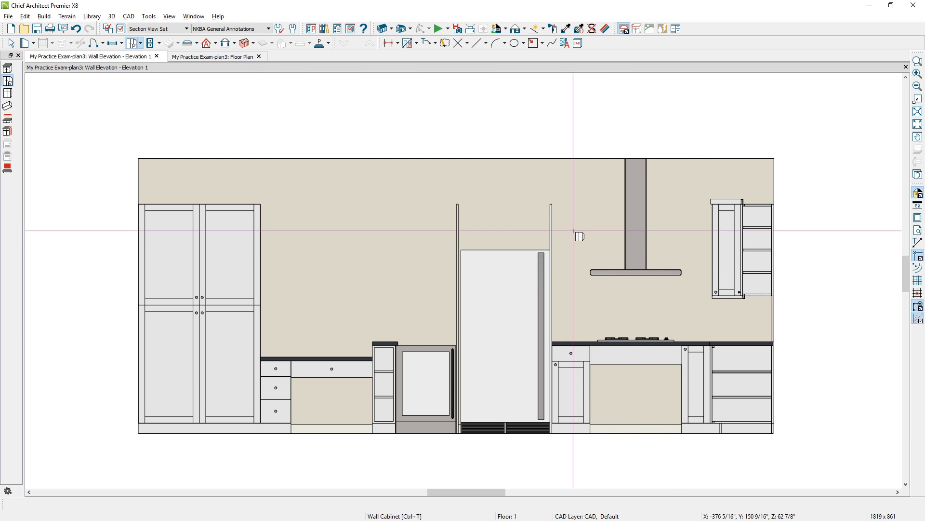
{"action": "left_click", "coordinate": [223, 56]}
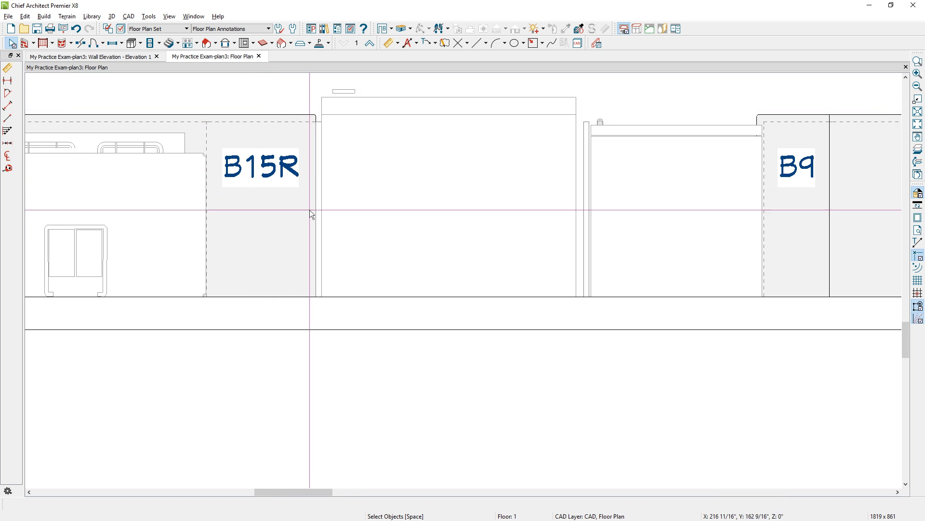
{"action": "scroll", "coordinate": [318, 224], "scroll_direction": "down", "scroll_amount": 2}
{"action": "left_click", "coordinate": [142, 44]}
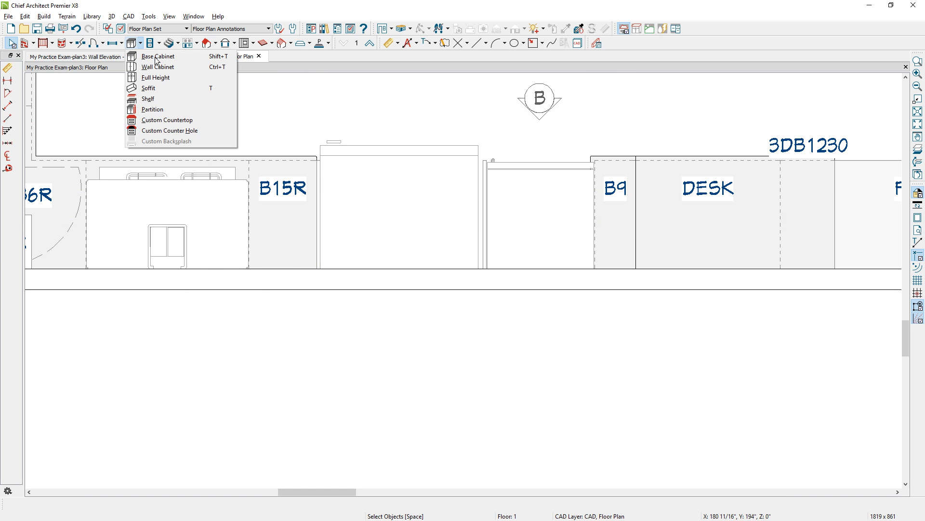
{"action": "left_click", "coordinate": [159, 64]}
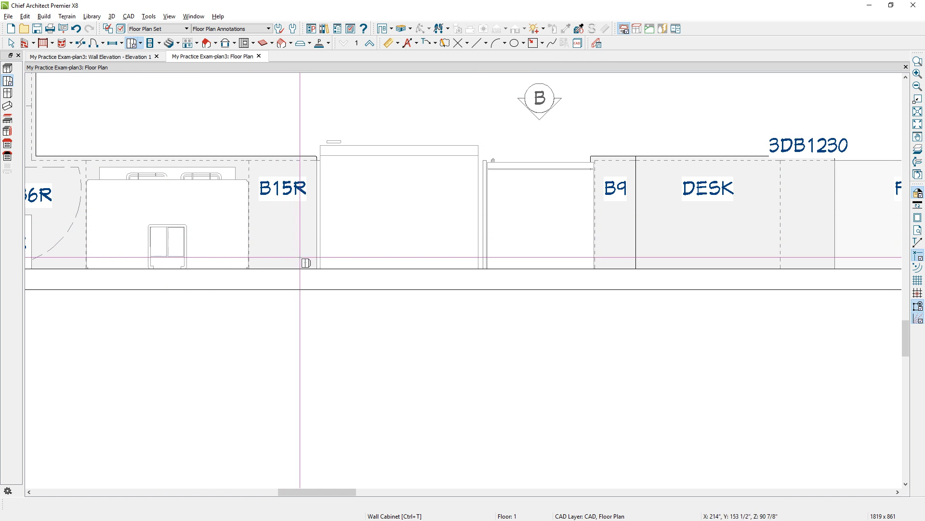
{"action": "left_click", "coordinate": [390, 269]}
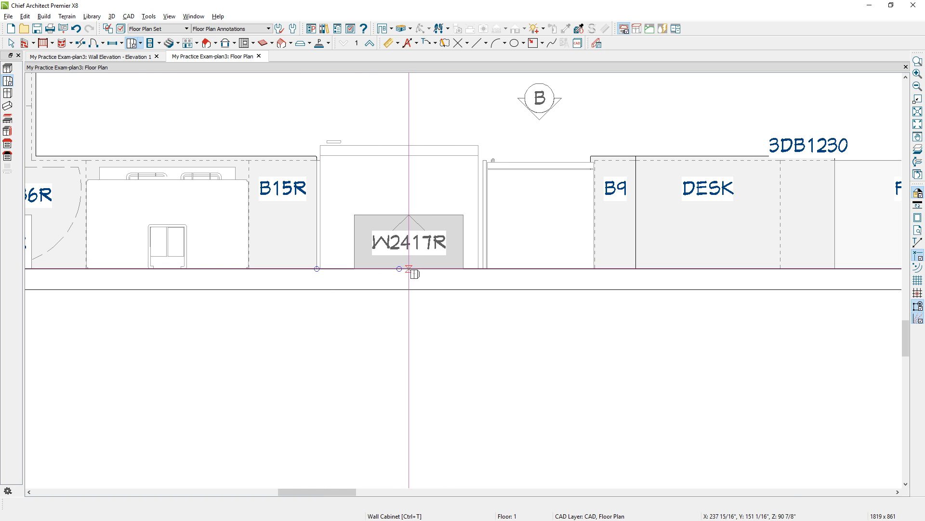
- In the wall elevation, place one wall cabinet above the wine cellar and another directly beside the pantry
{"action": "left_click", "coordinate": [135, 57]}
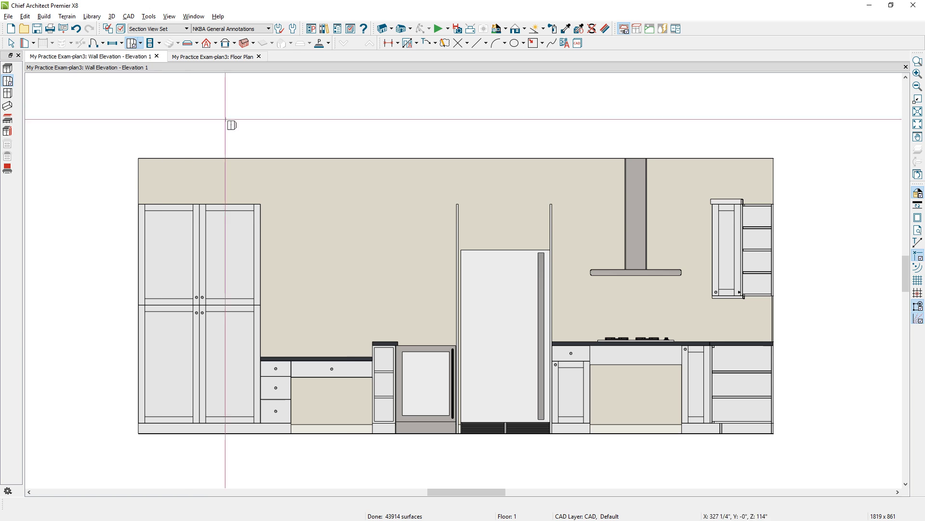
{"action": "left_click", "coordinate": [429, 243]}
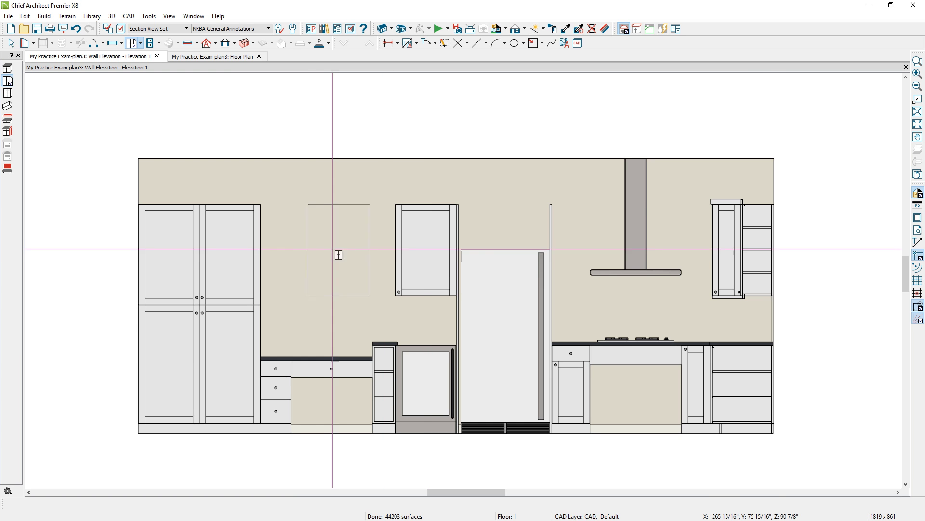
{"action": "left_click", "coordinate": [289, 262]}
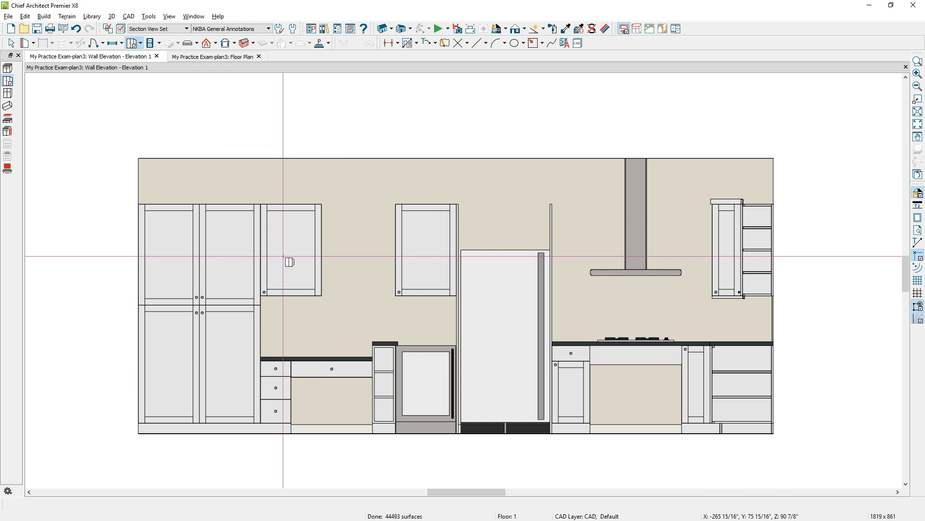
- Change the front of the wall cabinet beside the pantry to the item type "Door - Auto Left"
{"action": "left_click", "coordinate": [286, 261]}
{"action": "double_click", "coordinate": [286, 261]}
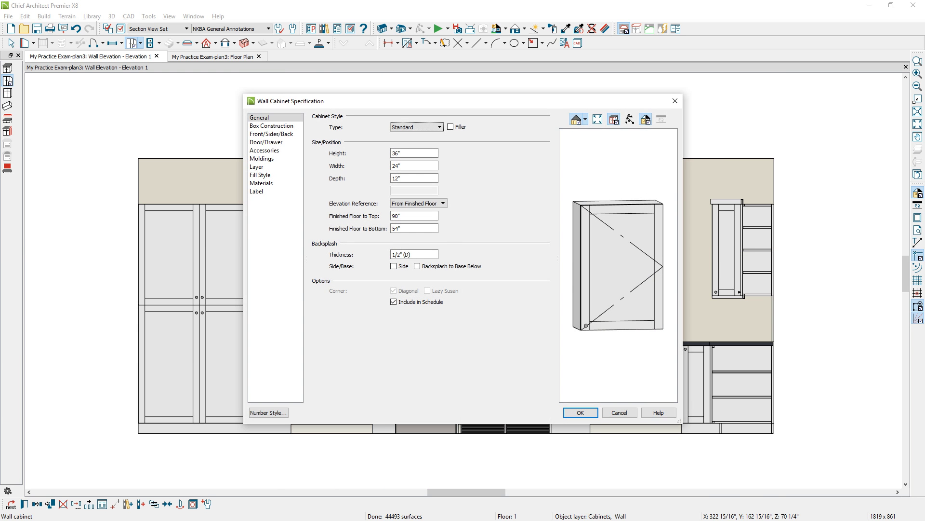
{"action": "left_click", "coordinate": [629, 227]}
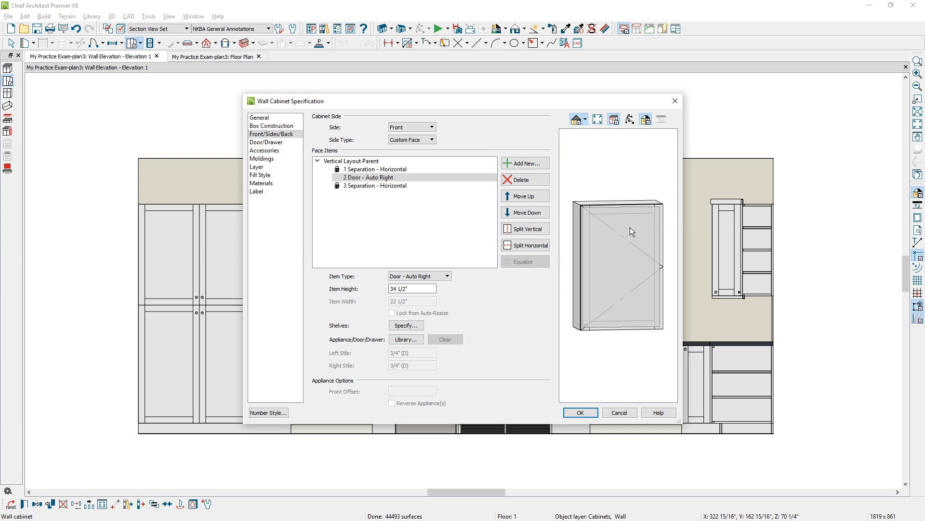
{"action": "left_click", "coordinate": [441, 275]}
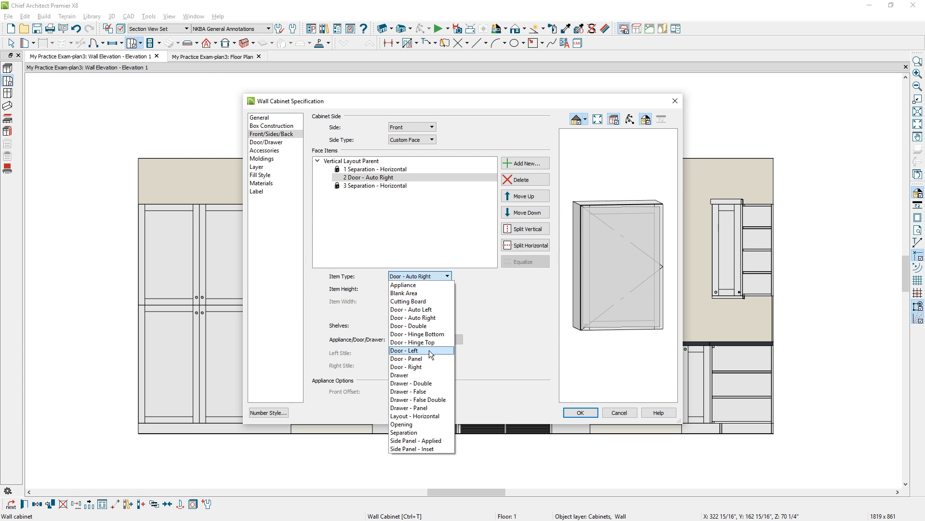
{"action": "left_click", "coordinate": [428, 310]}
{"action": "left_click", "coordinate": [579, 412]}
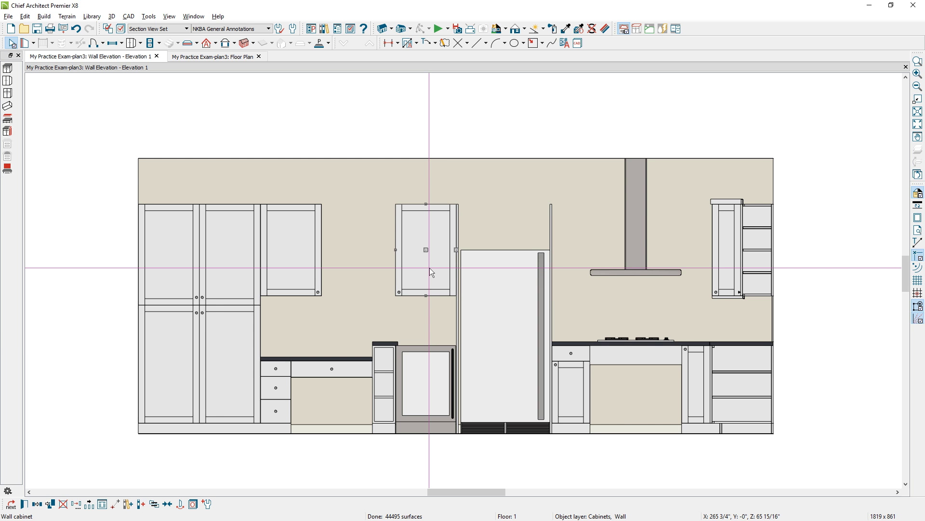
- Copy the wall cabinet above the wine cellar
{"action": "left_click", "coordinate": [38, 504]}
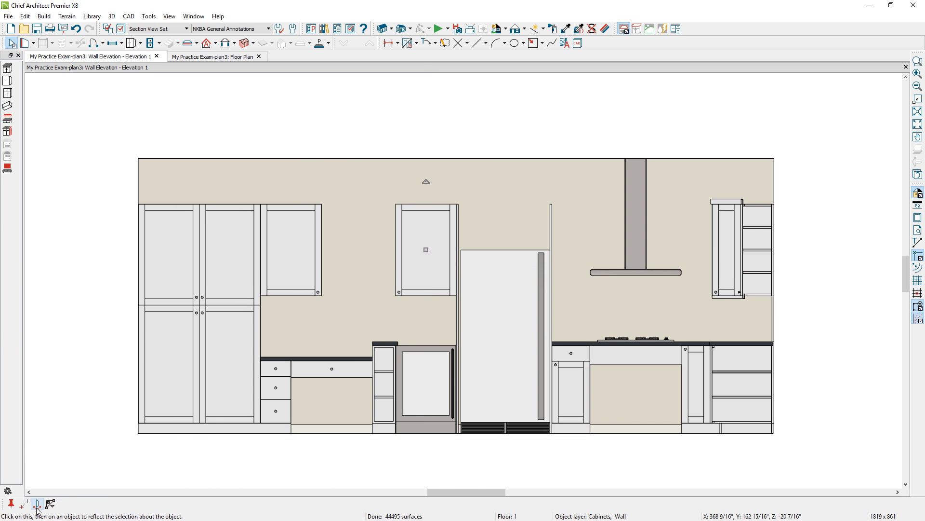
- Mirror a copy of the wall cabinet about the refrigerator and fit it against the refrigerator's side panel at 12" wide
{"action": "left_click", "coordinate": [496, 343]}
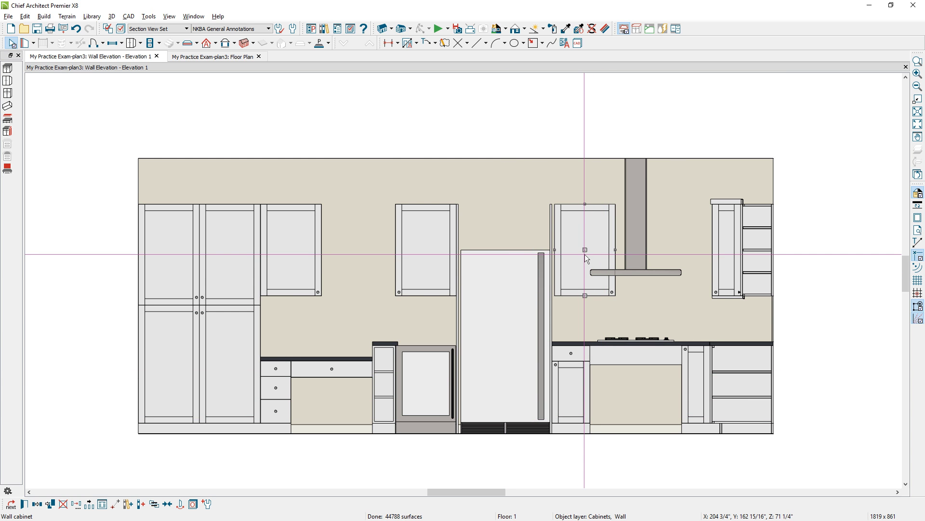
{"action": "mouse_move", "coordinate": [585, 250]}
{"action": "left_mouse_down"}
{"action": "mouse_move", "coordinate": [608, 250]}
{"action": "mouse_move", "coordinate": [582, 251]}
{"action": "left_mouse_up"}
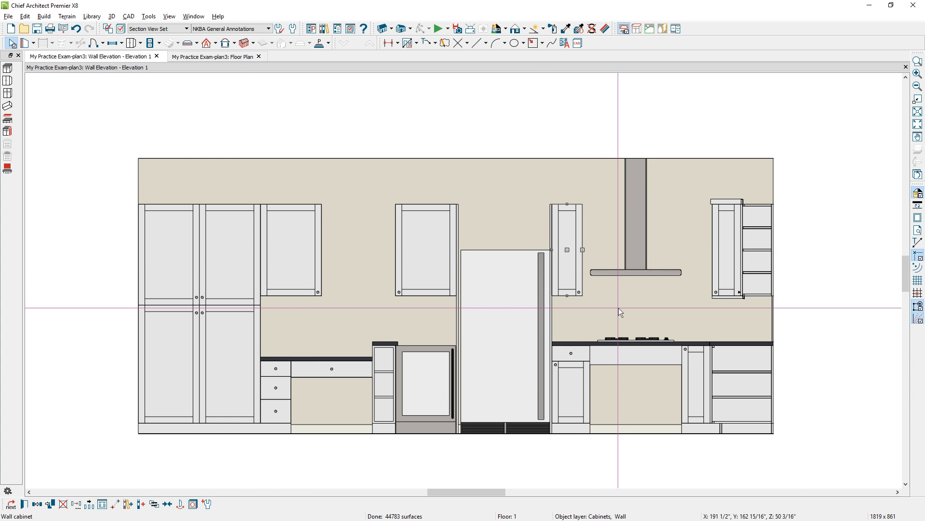
{"action": "key", "text": "ctrl+e"}
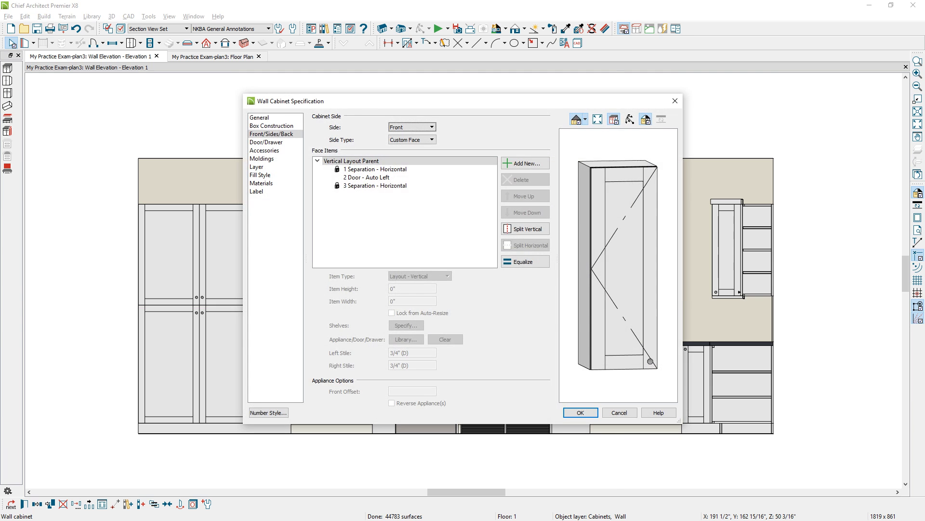
{"action": "left_click", "coordinate": [286, 119]}
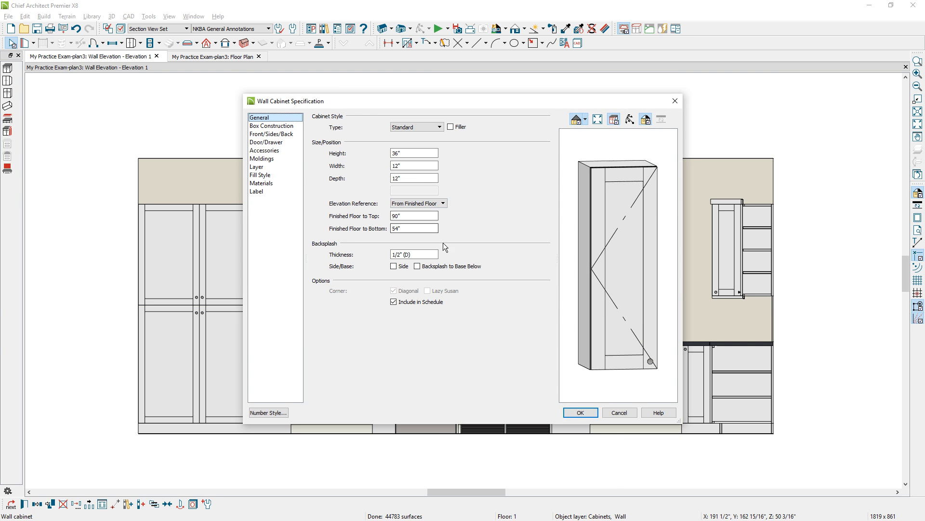
{"action": "left_click", "coordinate": [579, 413]}
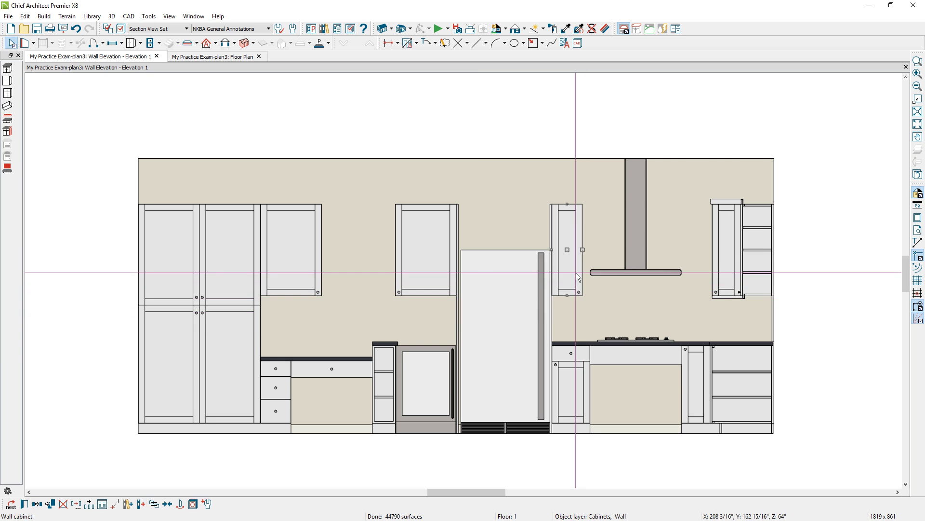
- Mirror a copy of the 12" wall cabinet about the range hood and narrow it to 9" wide from the hood side
{"action": "left_click", "coordinate": [37, 505]}
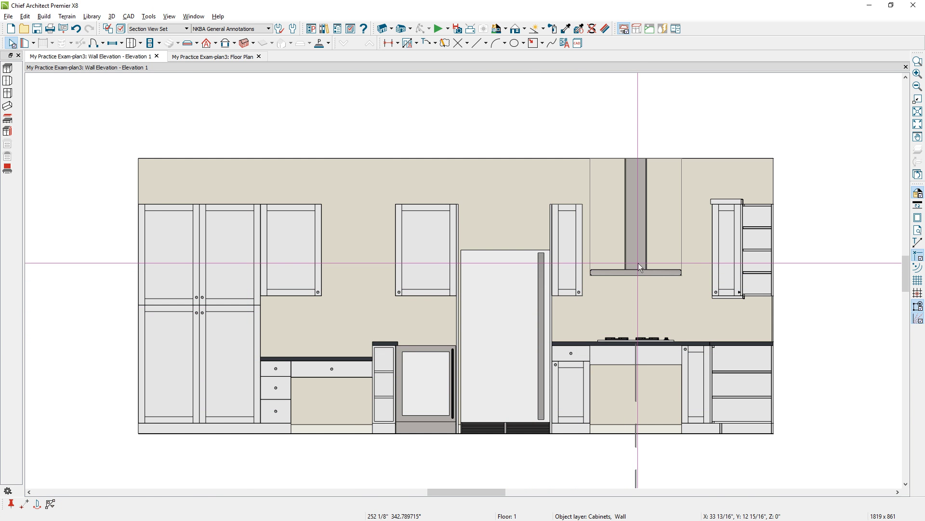
{"action": "left_click", "coordinate": [687, 288]}
{"action": "scroll", "coordinate": [687, 288], "scroll_direction": "up", "scroll_amount": 1}
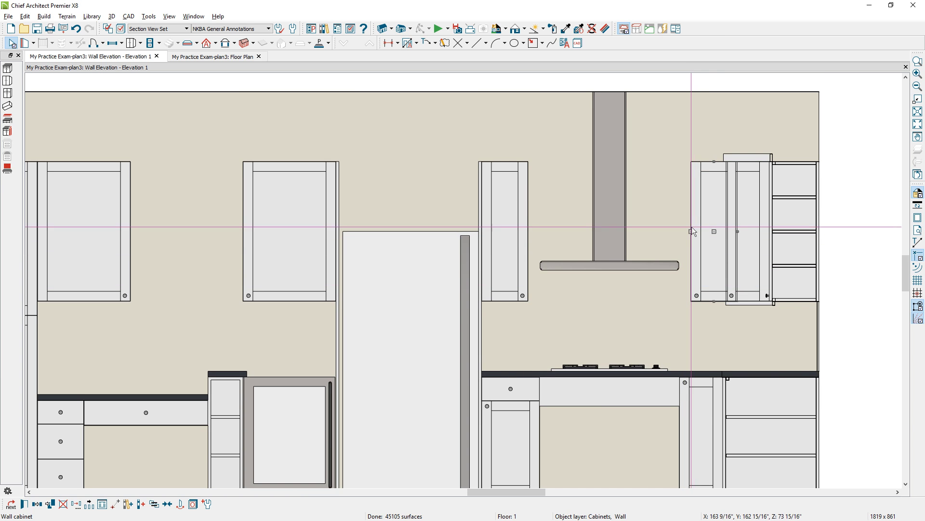
{"action": "left_click_drag", "start_coordinate": [690, 232], "coordinate": [699, 232]}
- Remove the door from the 9" wall cabinet beside the hood so its front is an open shelf unit
{"action": "double_click", "coordinate": [699, 232]}
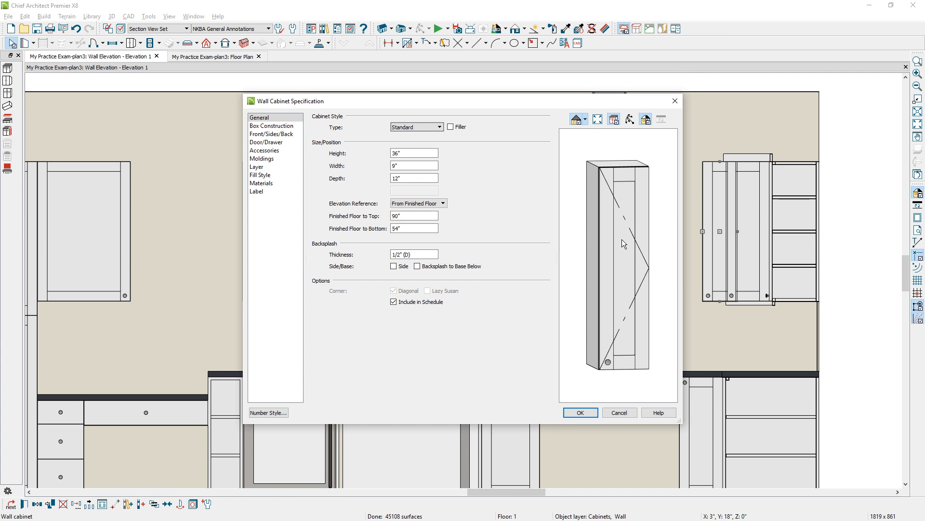
{"action": "left_click", "coordinate": [621, 239]}
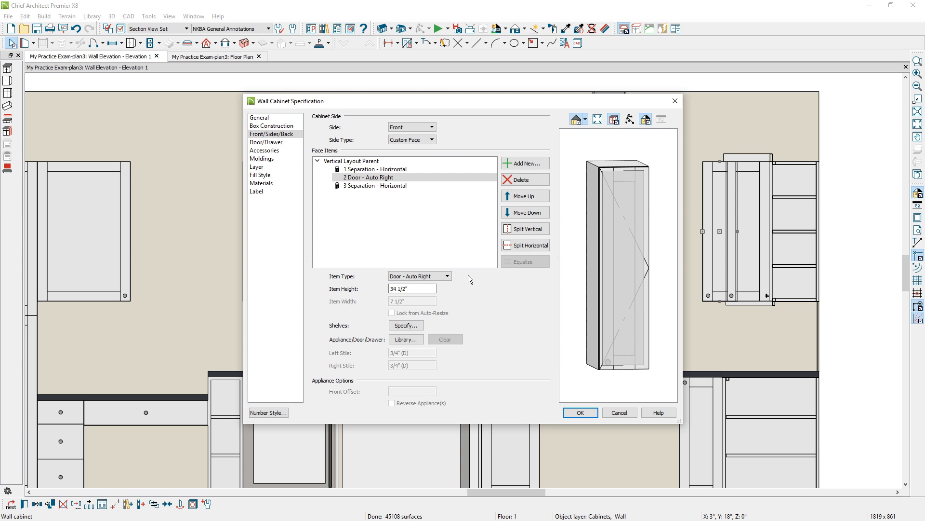
{"action": "left_click", "coordinate": [530, 181]}
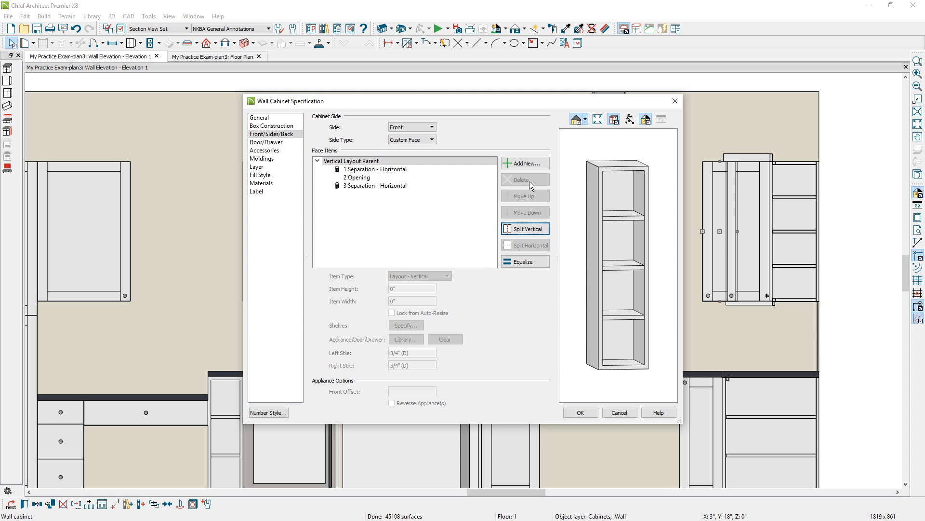
{"action": "left_click", "coordinate": [396, 177]}
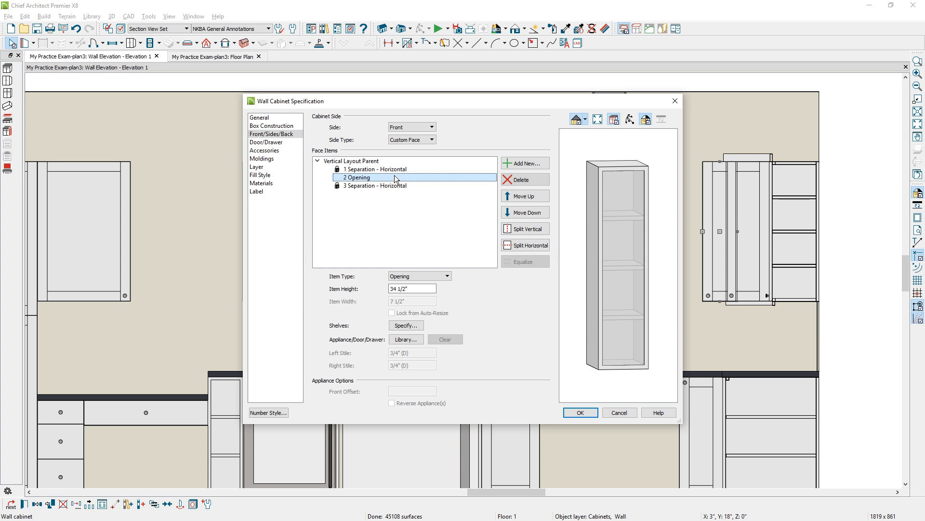
{"action": "left_click", "coordinate": [581, 413]}
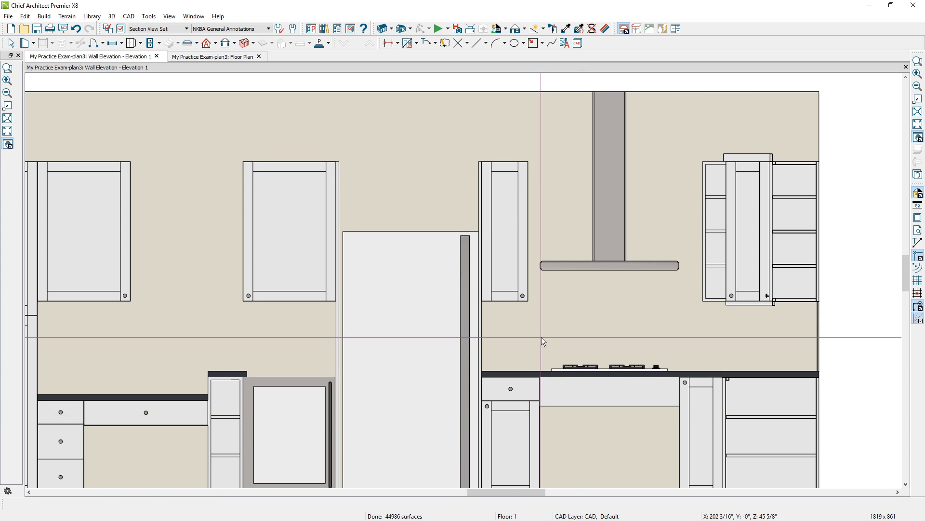
- Place a wall cabinet between the two wall cabinets above the desk area and stretch it to fill the gap
{"action": "middle_click_drag", "start_coordinate": [542, 338], "coordinate": [661, 326]}
{"action": "scroll", "coordinate": [661, 327], "scroll_direction": "down", "scroll_amount": 3}
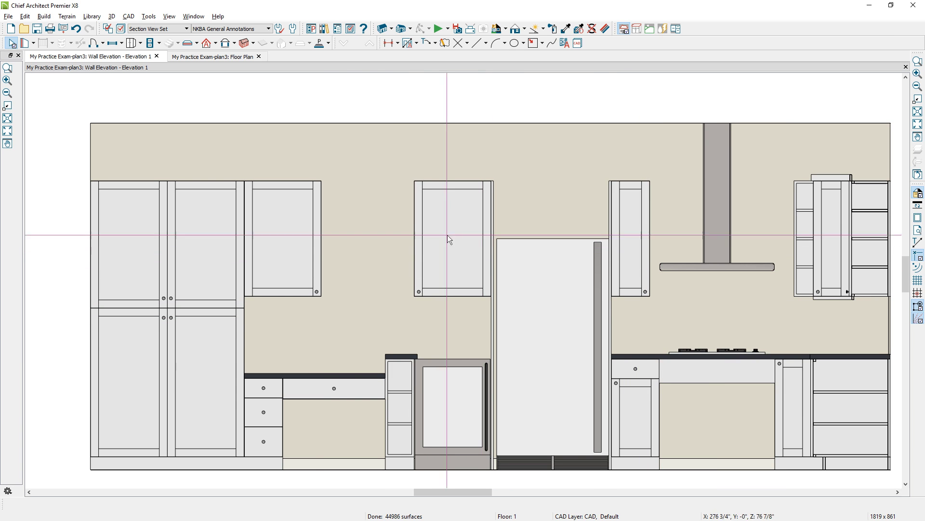
{"action": "left_click", "coordinate": [133, 43]}
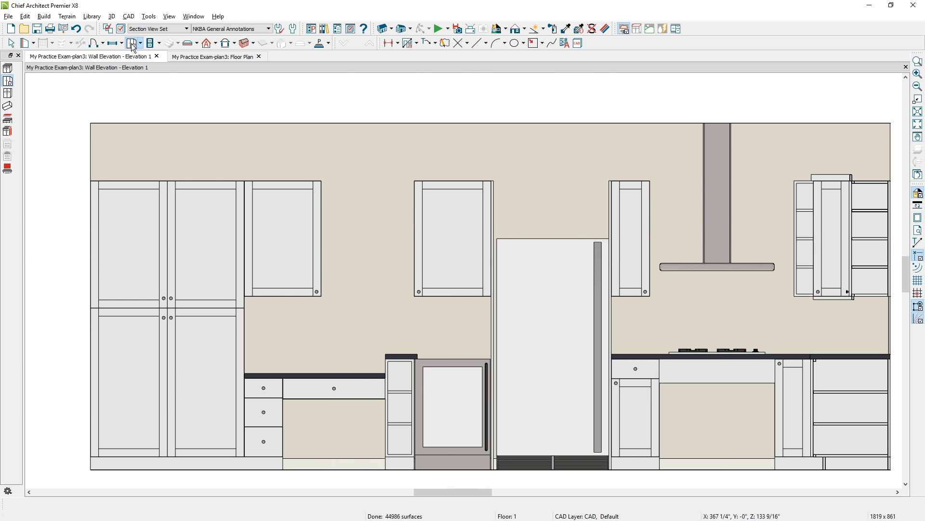
{"action": "left_click", "coordinate": [352, 231]}
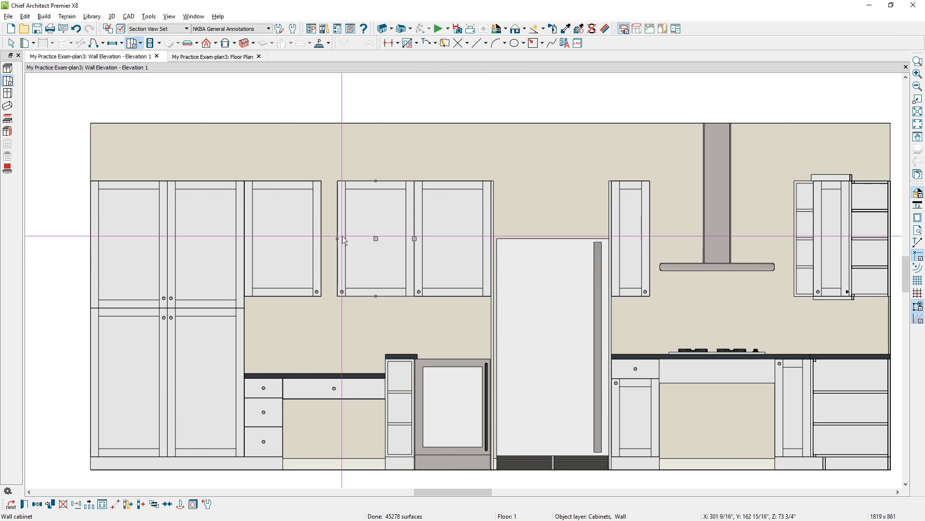
{"action": "left_click_drag", "start_coordinate": [339, 239], "coordinate": [321, 239]}
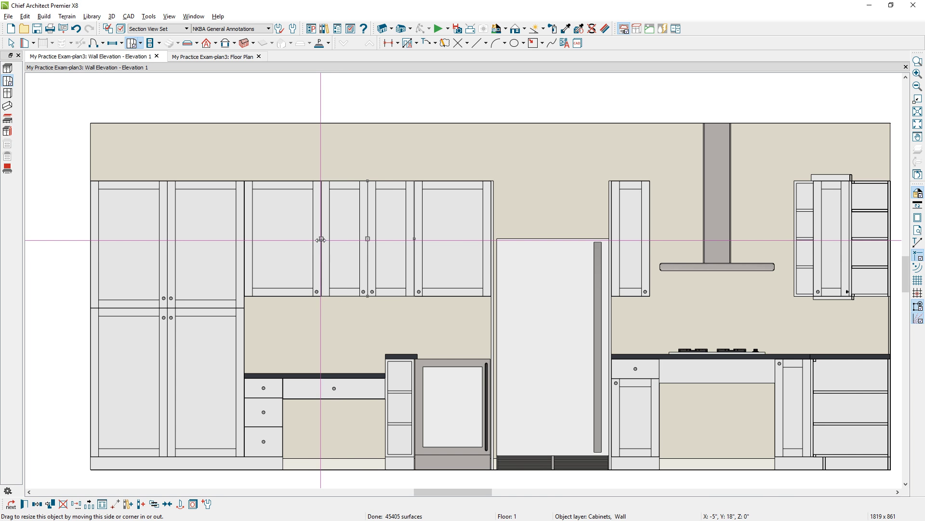
- Replace the doors of the gap-filling wall cabinet with an opening and manually specify 2 equally spaced adjustable shelves
{"action": "double_click", "coordinate": [384, 273]}
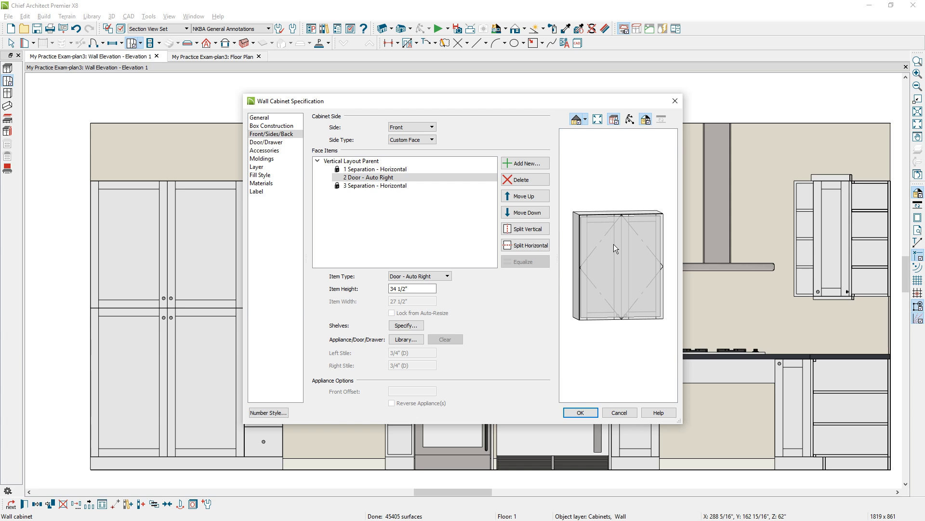
{"action": "left_click", "coordinate": [533, 181]}
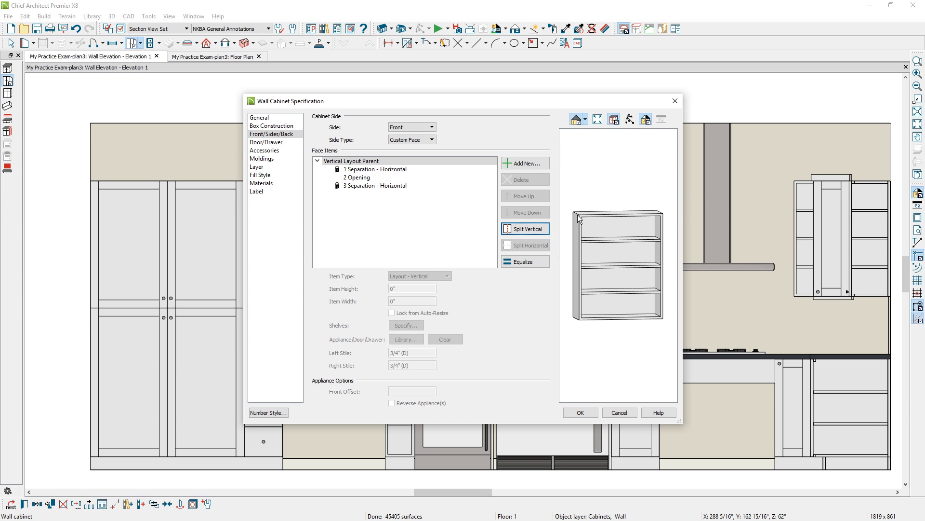
{"action": "left_click", "coordinate": [393, 178]}
{"action": "left_click", "coordinate": [408, 325]}
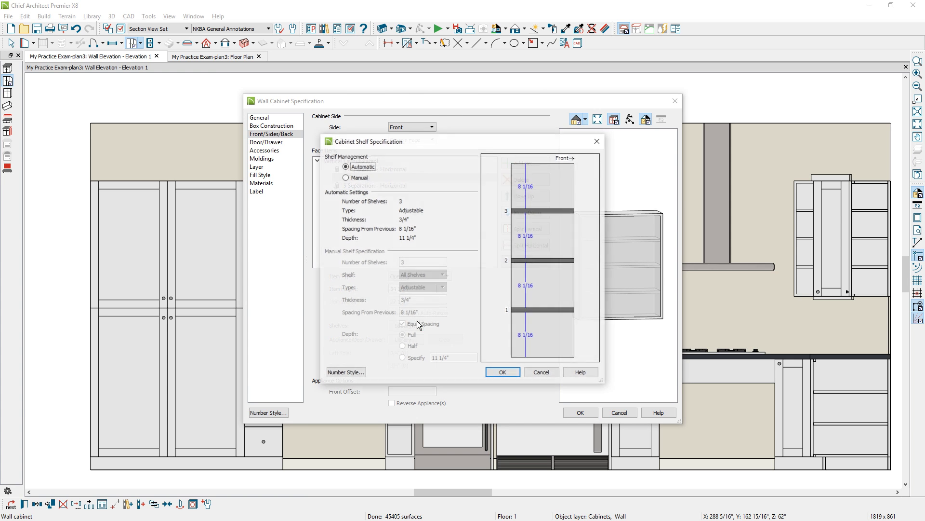
{"action": "left_click", "coordinate": [361, 177]}
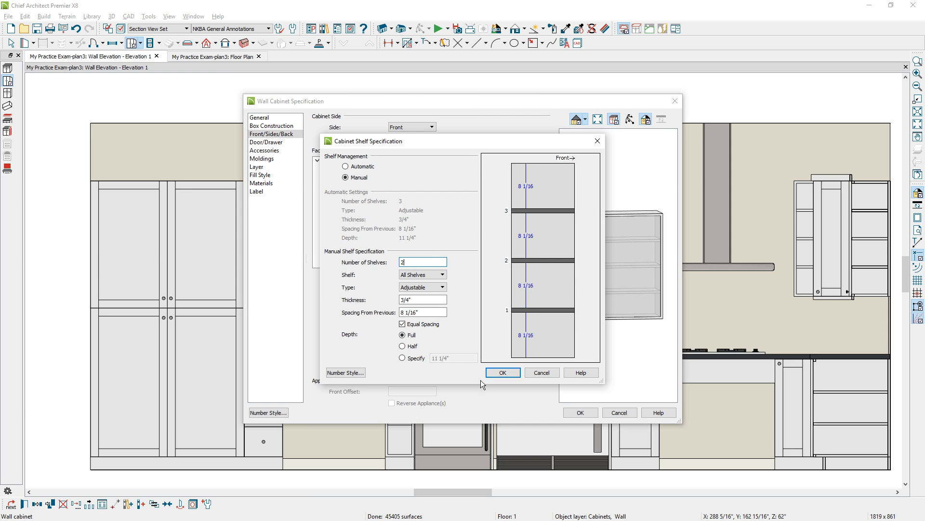
{"action": "left_click", "coordinate": [504, 373]}
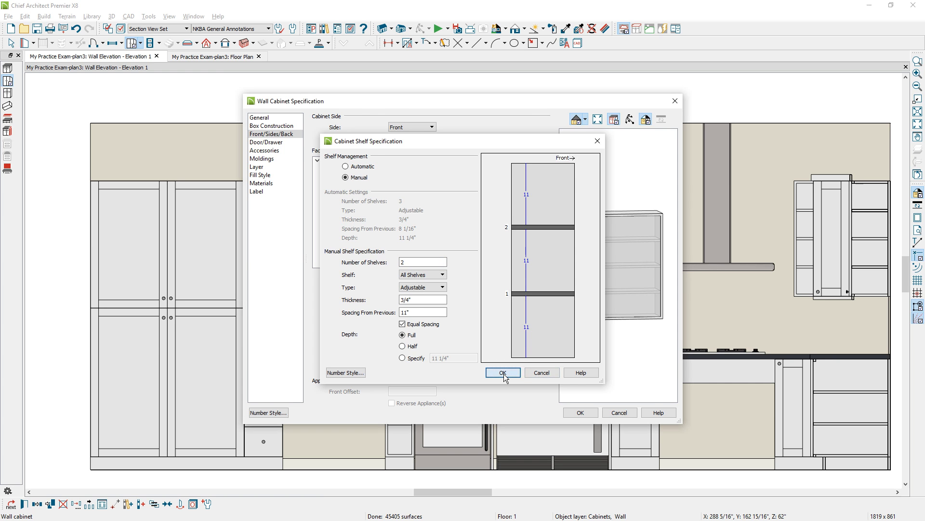
{"action": "left_click", "coordinate": [503, 373]}
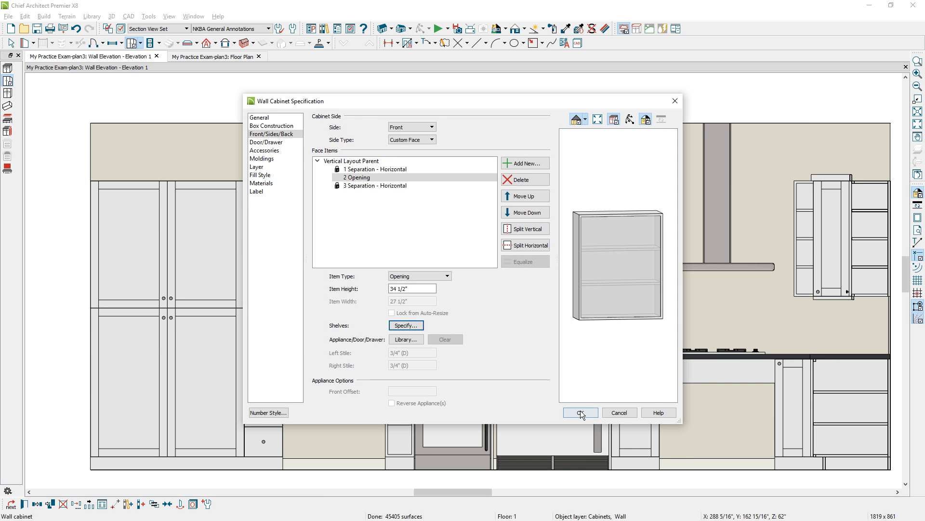
{"action": "left_click", "coordinate": [581, 412]}
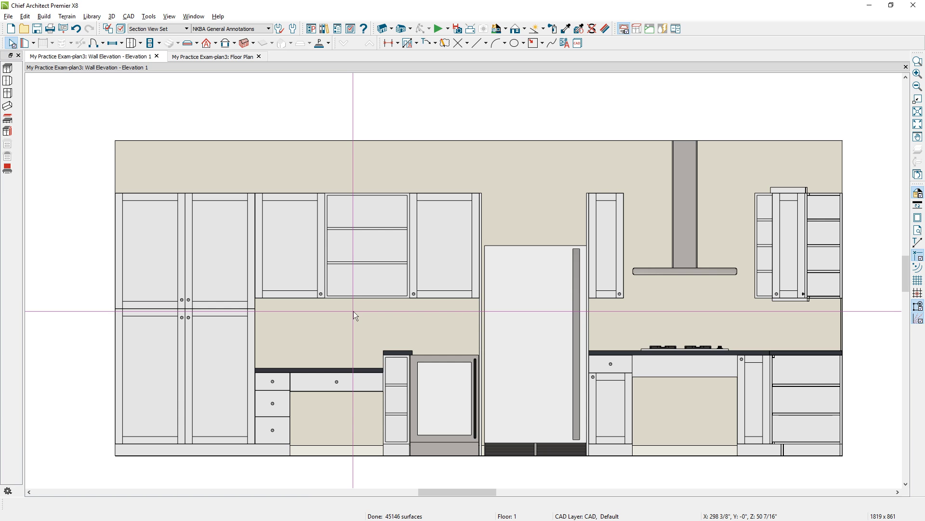
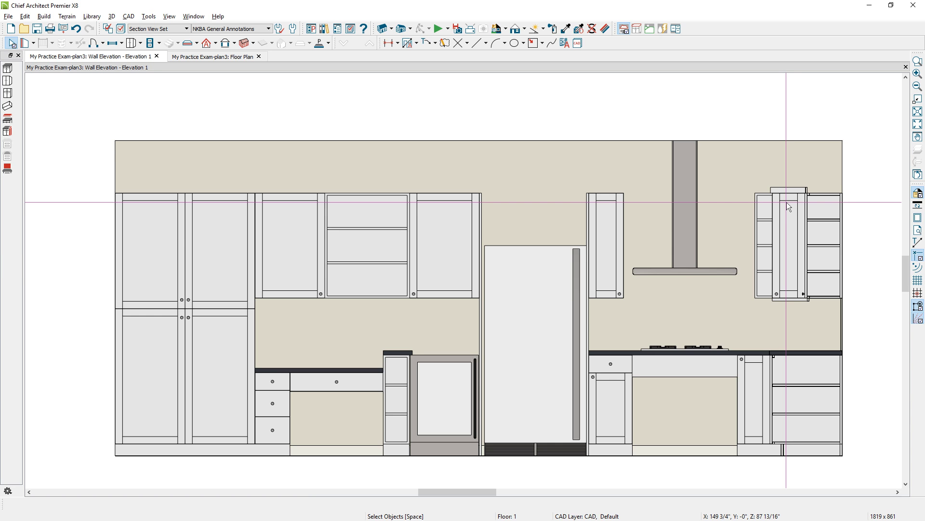
- Pick up the molded corner wall cabinet's properties with the Object Eyedropper and load only Molding Material and Moldings
{"action": "left_click", "coordinate": [581, 30]}
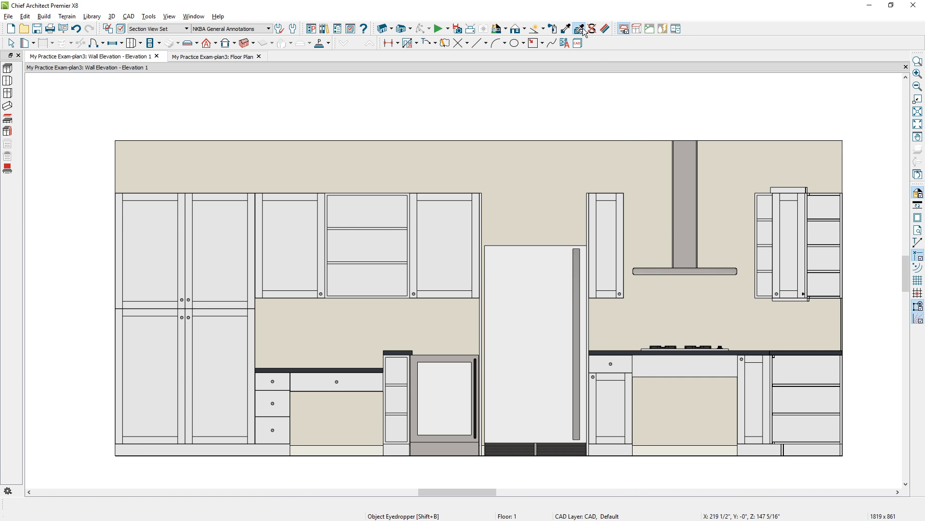
{"action": "left_click", "coordinate": [791, 236]}
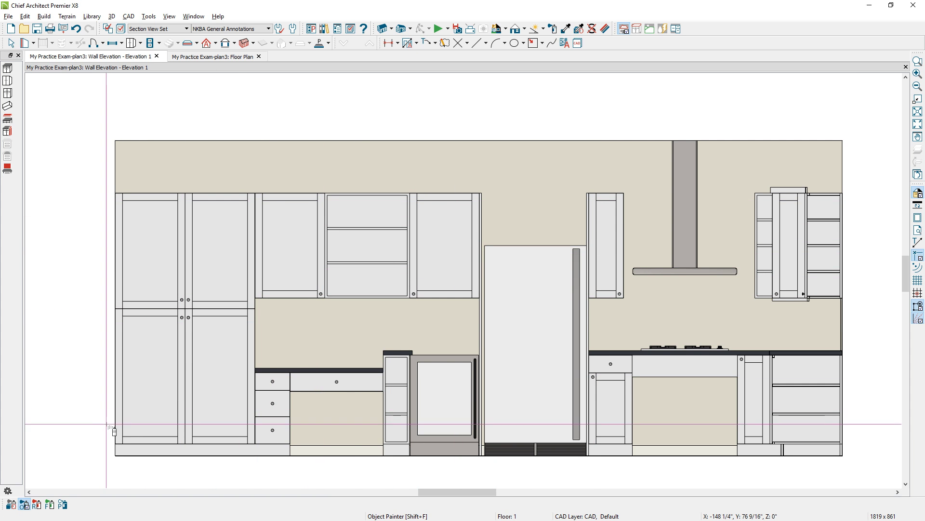
{"action": "left_click", "coordinate": [11, 505]}
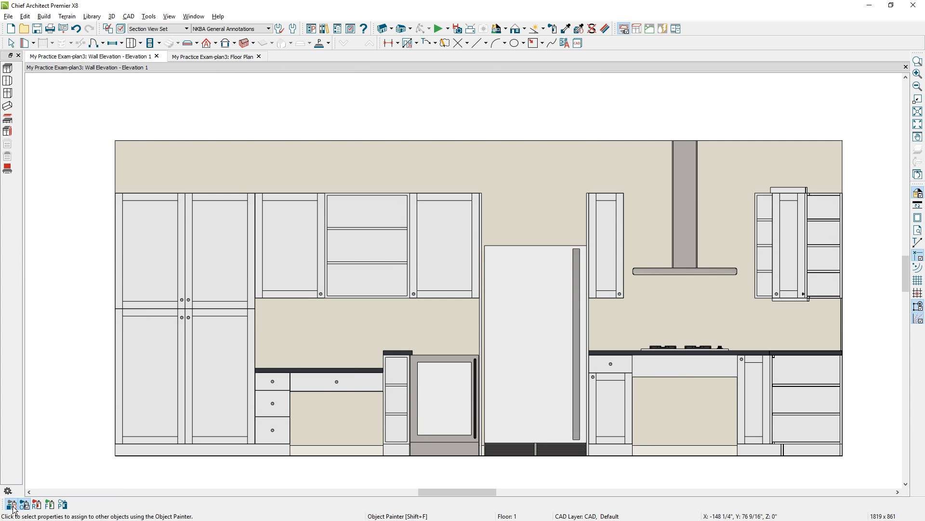
{"action": "type", "text": "MOLD"}
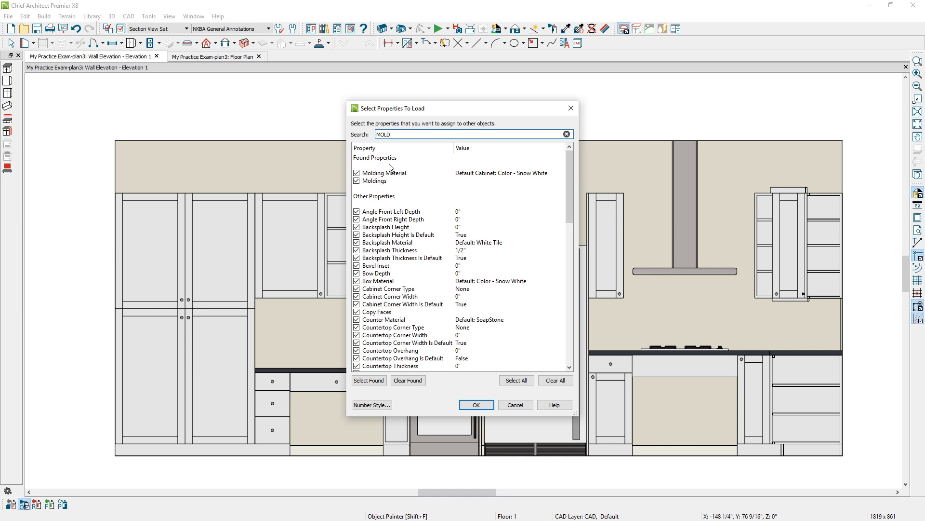
{"action": "left_click", "coordinate": [550, 381]}
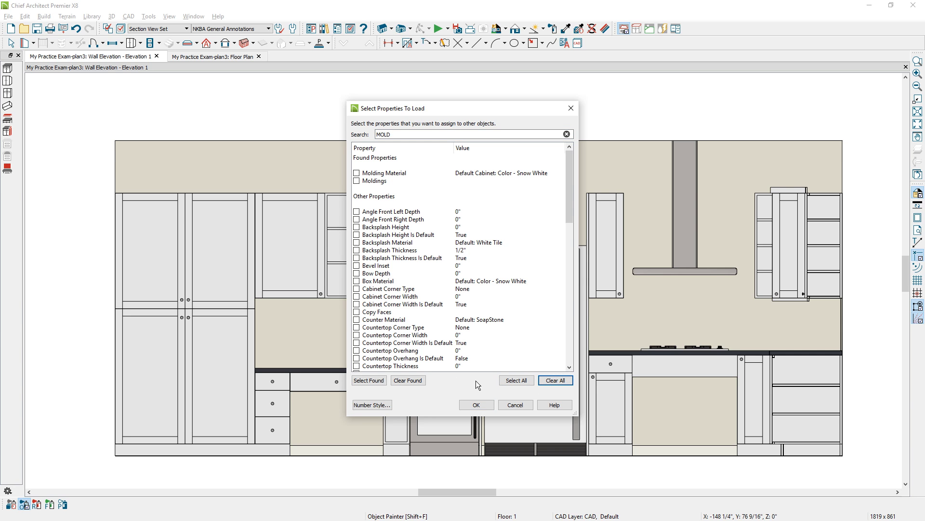
{"action": "left_click", "coordinate": [369, 380]}
{"action": "left_click", "coordinate": [476, 404]}
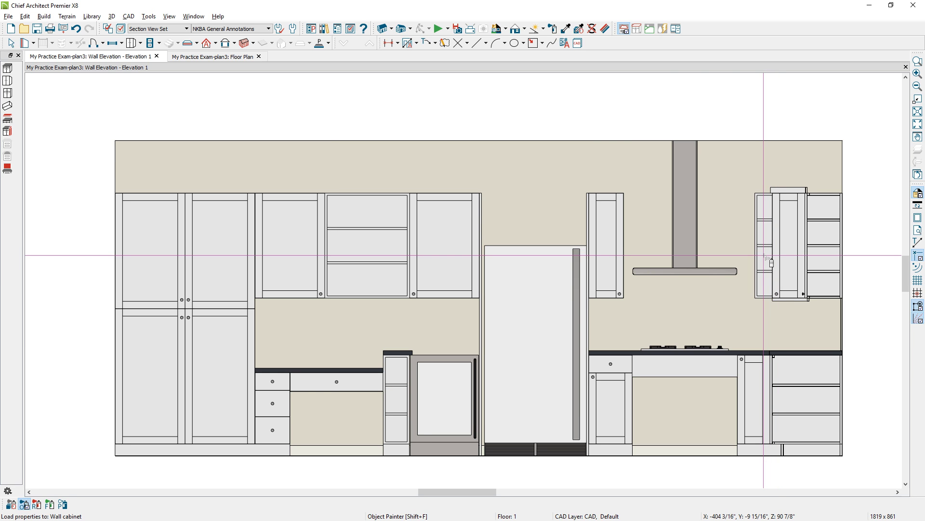
- Apply the loaded molding properties to the wall cabinets on both sides of the hood and the three above the desk and oven
{"action": "left_click", "coordinate": [767, 263]}
{"action": "left_click", "coordinate": [614, 258]}
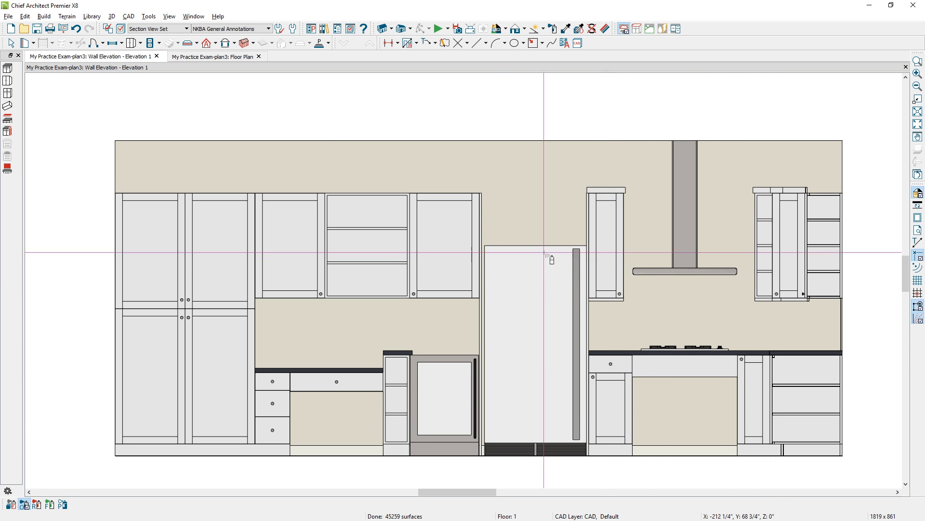
{"action": "left_click", "coordinate": [330, 297]}
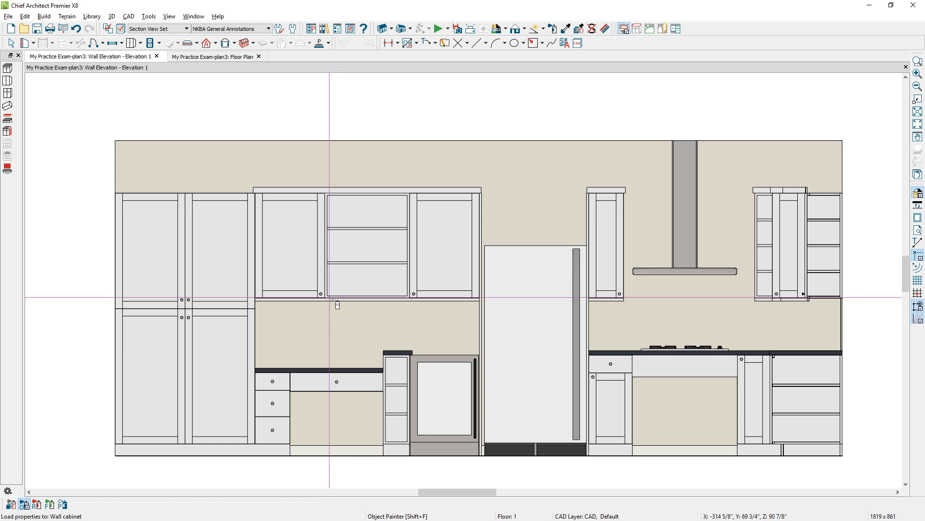
{"action": "key", "text": "Escape"}
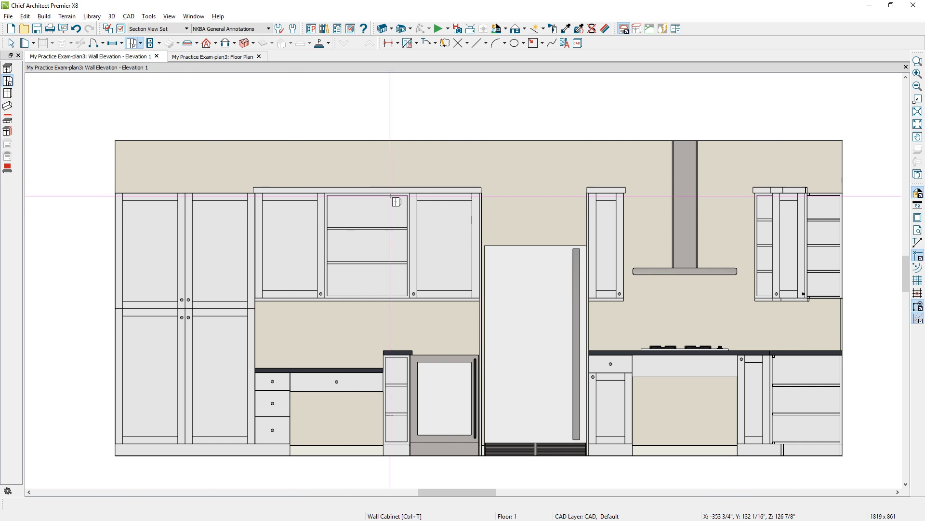
- Place a wall cabinet above the refrigerator and stretch it across the full width between the side panels
{"action": "left_click", "coordinate": [563, 226]}
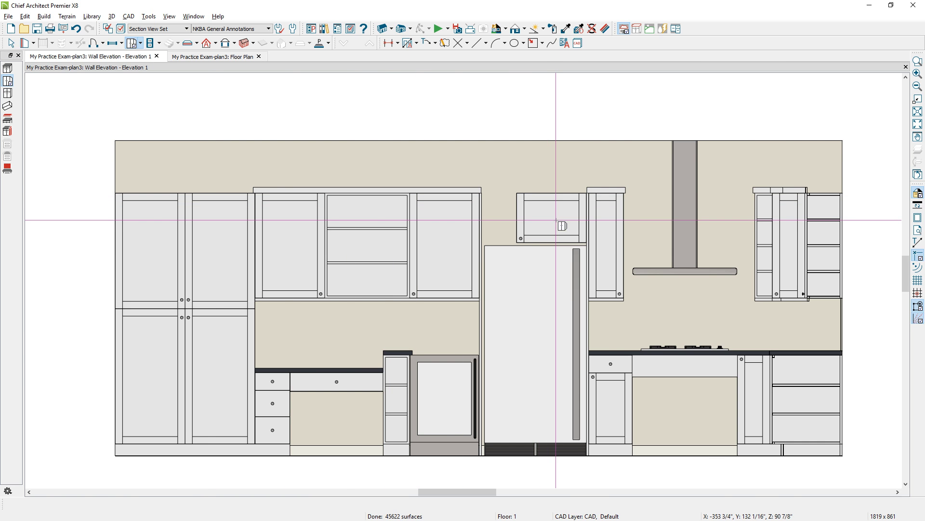
{"action": "left_click", "coordinate": [544, 220]}
{"action": "left_click_drag", "start_coordinate": [507, 221], "coordinate": [482, 221]}
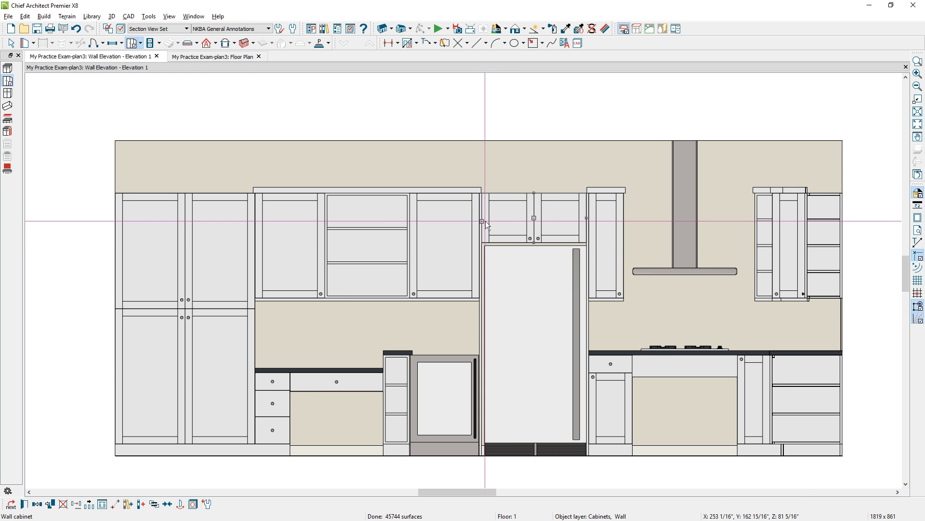
- Change the depth of the wall cabinet above the refrigerator in its general size settings
{"action": "double_click", "coordinate": [504, 239]}
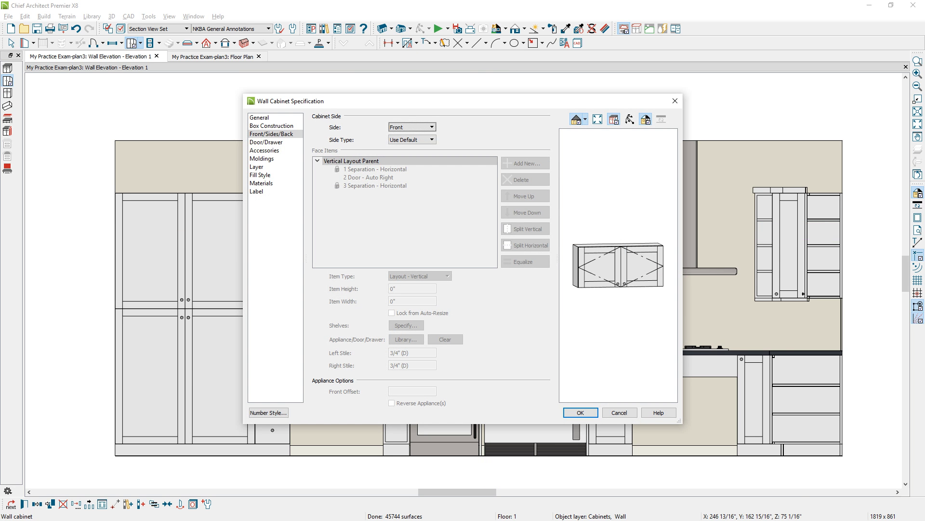
{"action": "left_click", "coordinate": [259, 117]}
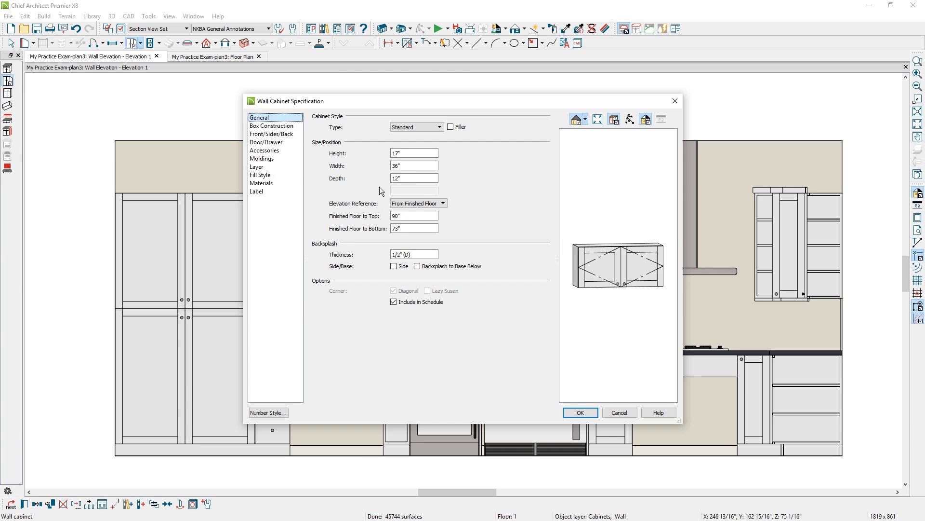
{"action": "left_click", "coordinate": [400, 178]}
{"action": "key", "text": "Return"}
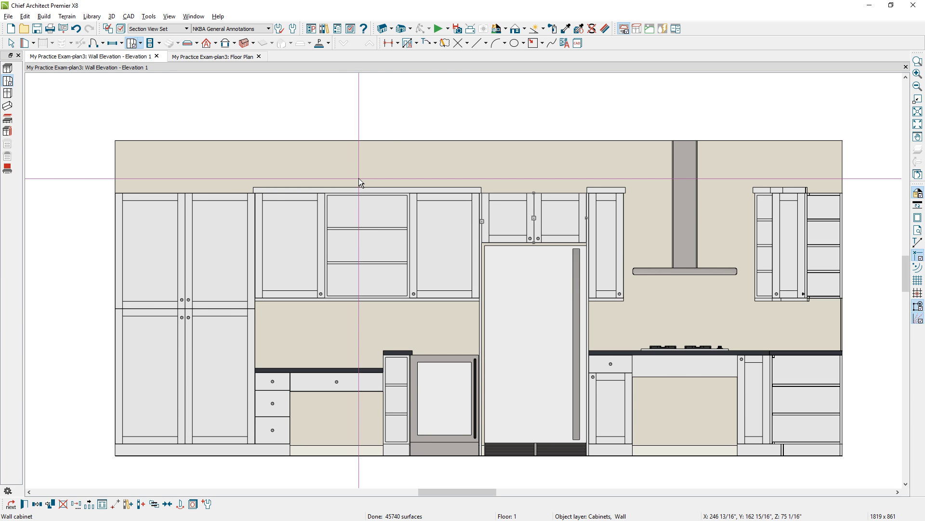
{"action": "key", "text": "Escape"}
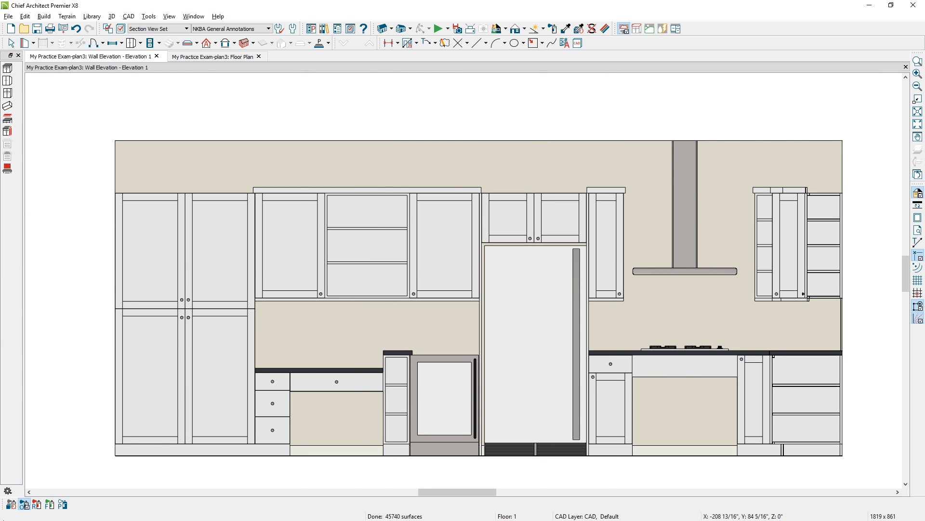
- Limit the properties to load onto other objects to only Molding Material and Moldings
{"action": "left_click", "coordinate": [23, 505]}
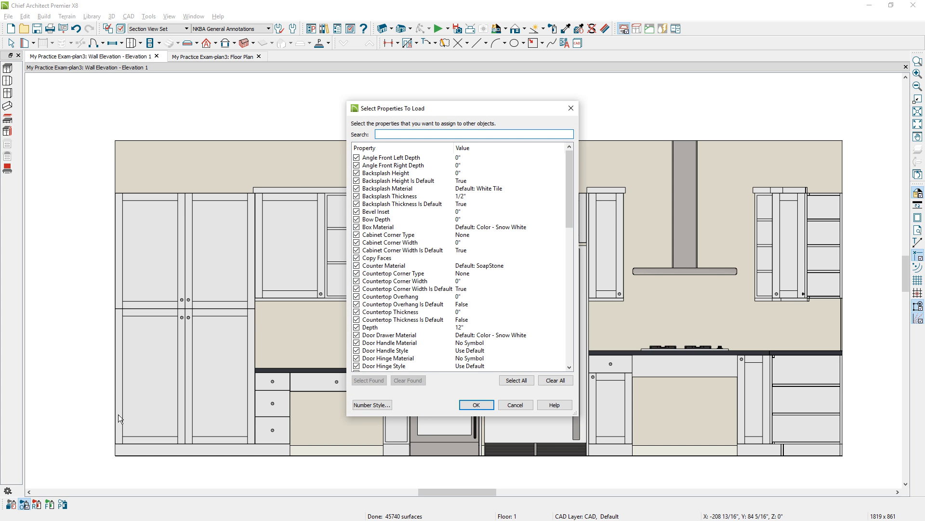
{"action": "left_click", "coordinate": [555, 379]}
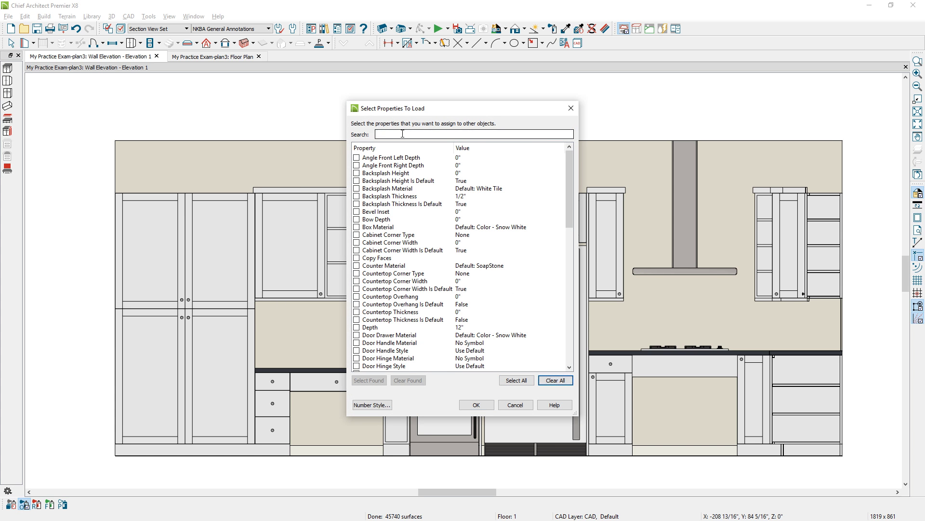
{"action": "left_click", "coordinate": [403, 134]}
{"action": "type", "text": "MOLD"}
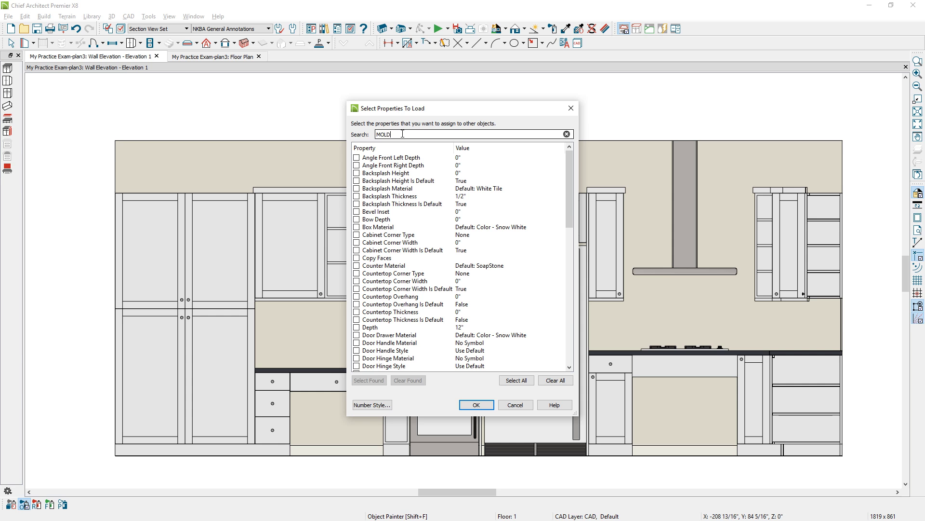
{"action": "left_click", "coordinate": [357, 173]}
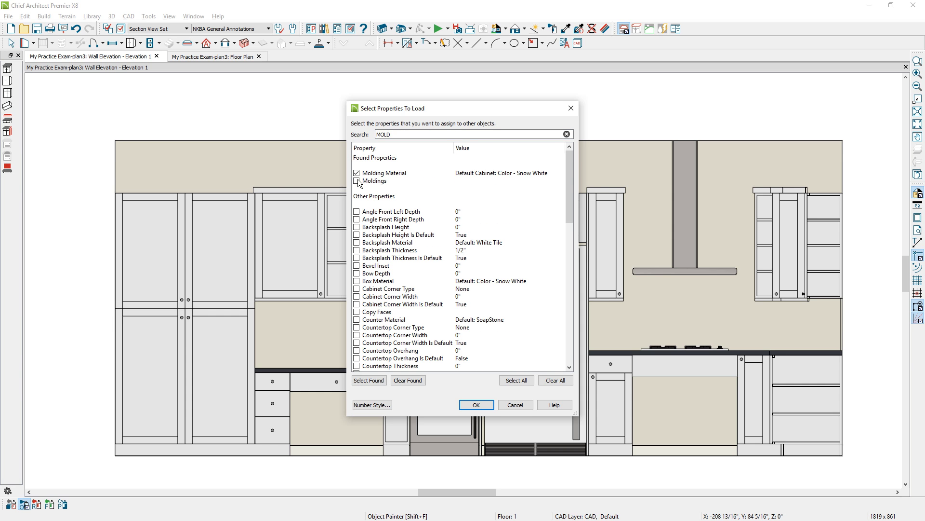
{"action": "left_click", "coordinate": [476, 404]}
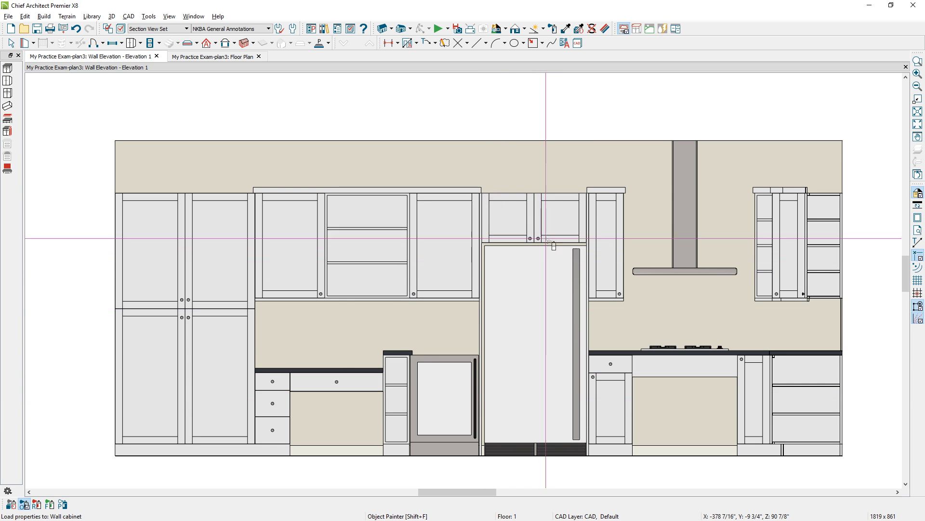
- Apply the loaded molding properties to the wall cabinet above the refrigerator and to the adjoining refrigerator side panel
{"action": "left_click", "coordinate": [562, 217]}
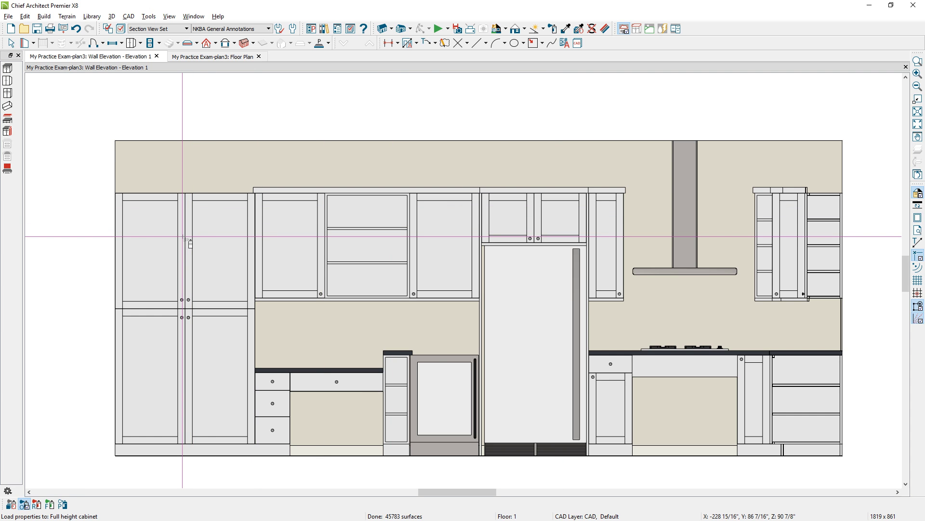
{"action": "scroll", "coordinate": [182, 236], "scroll_direction": "up", "scroll_amount": 2}
{"action": "middle_click_drag", "start_coordinate": [673, 237], "coordinate": [327, 266]}
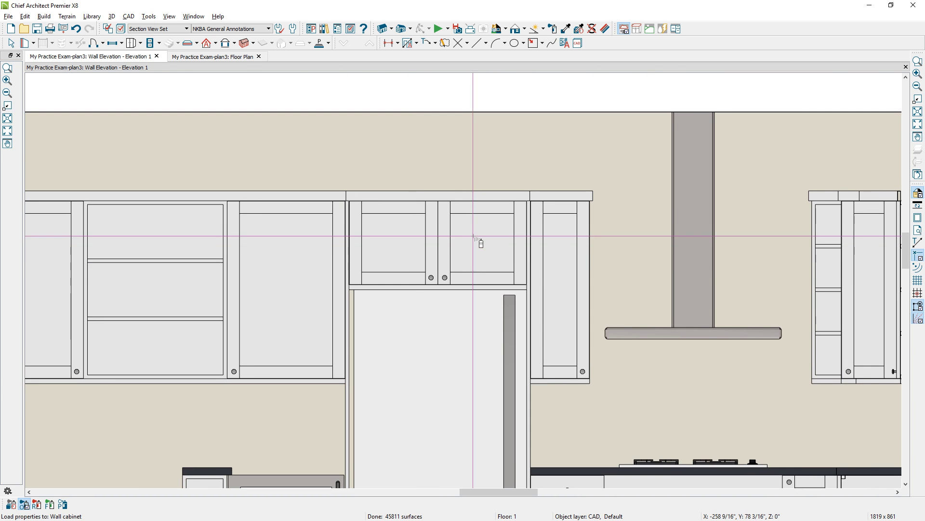
{"action": "scroll", "coordinate": [579, 236], "scroll_direction": "up", "scroll_amount": 1}
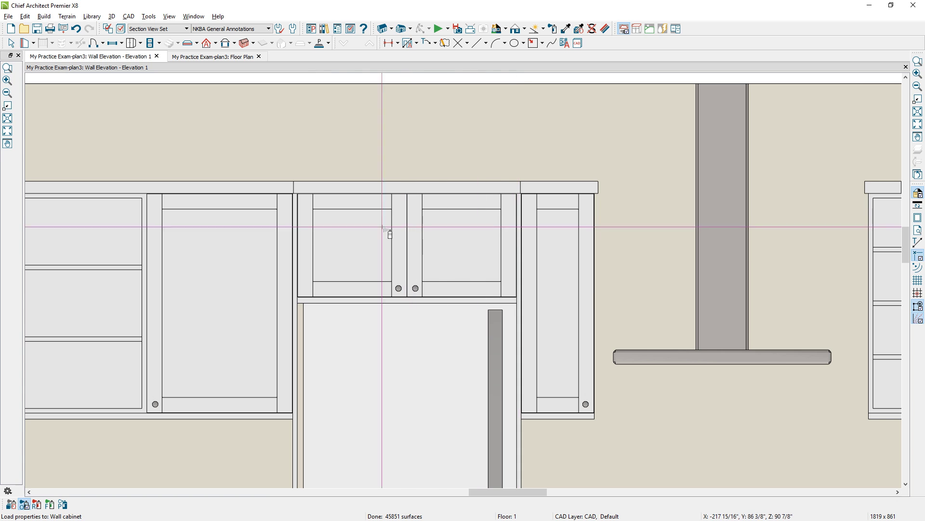
{"action": "left_click", "coordinate": [295, 235]}
{"action": "key", "text": "space"}
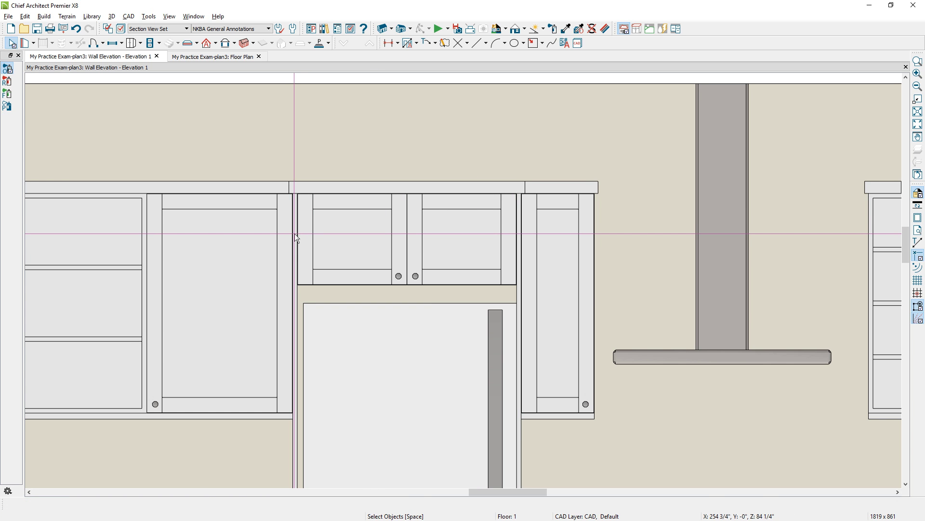
{"action": "left_click", "coordinate": [545, 264]}
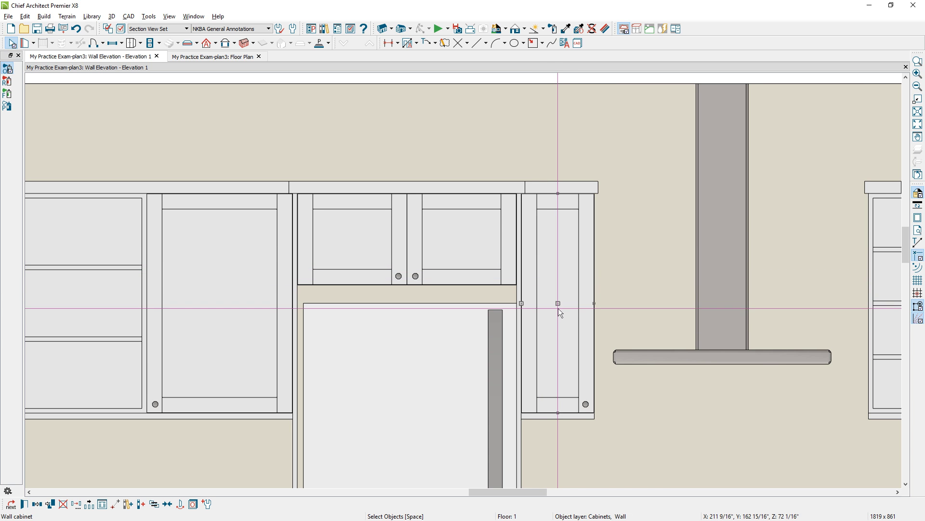
{"action": "mouse_move", "coordinate": [558, 304]}
{"action": "left_mouse_down"}
{"action": "mouse_move", "coordinate": [574, 301]}
{"action": "mouse_move", "coordinate": [554, 301]}
{"action": "left_mouse_up"}
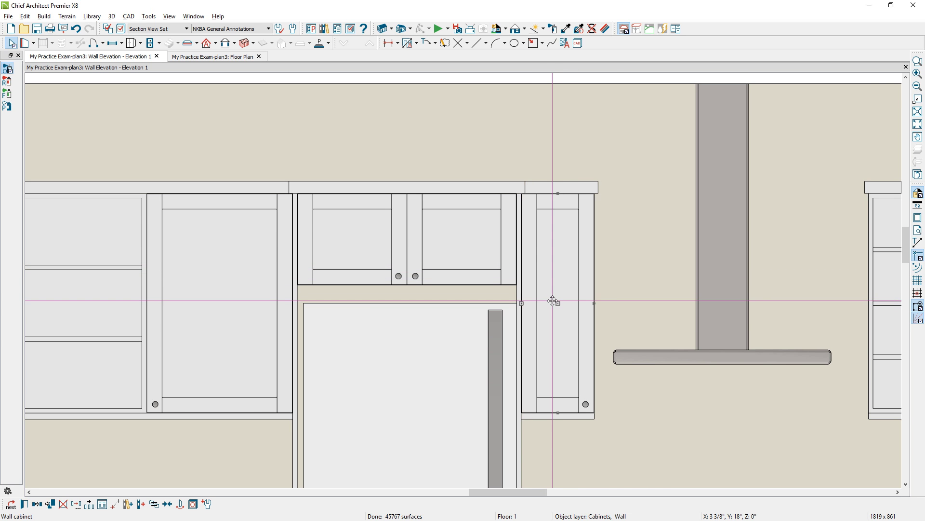
{"action": "key", "text": "Escape"}
- Center the refrigerator beneath the wall cabinet above it
{"action": "scroll", "coordinate": [534, 294], "scroll_direction": "down", "scroll_amount": 1}
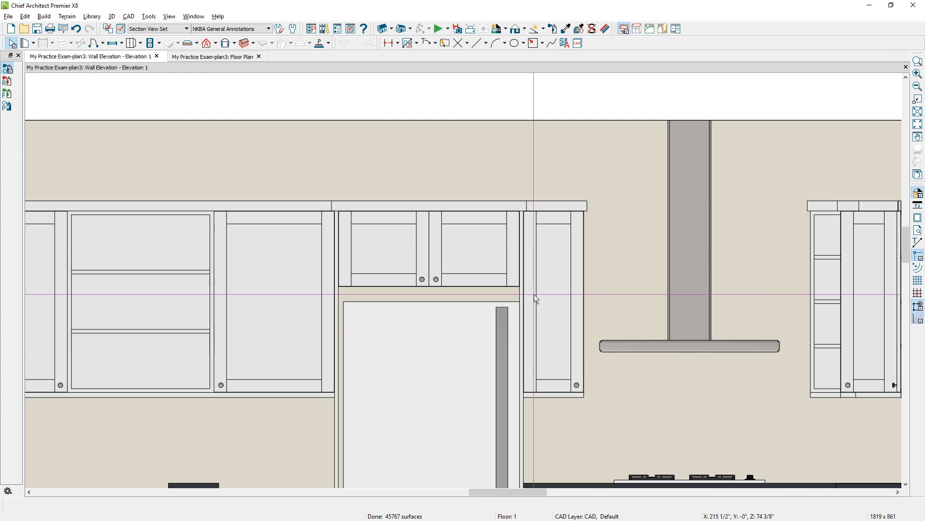
{"action": "scroll", "coordinate": [534, 295], "scroll_direction": "down", "scroll_amount": 1}
{"action": "scroll", "coordinate": [422, 275], "scroll_direction": "up", "scroll_amount": 1}
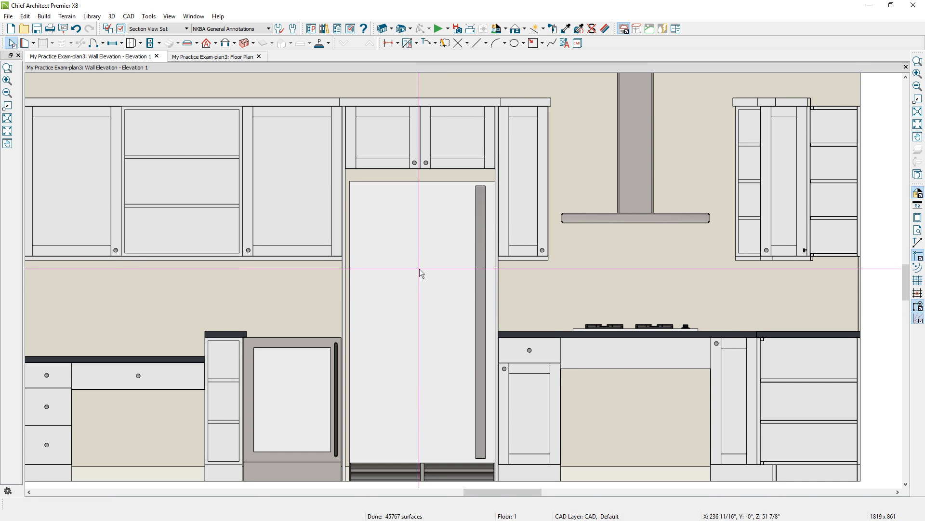
{"action": "left_click", "coordinate": [416, 297]}
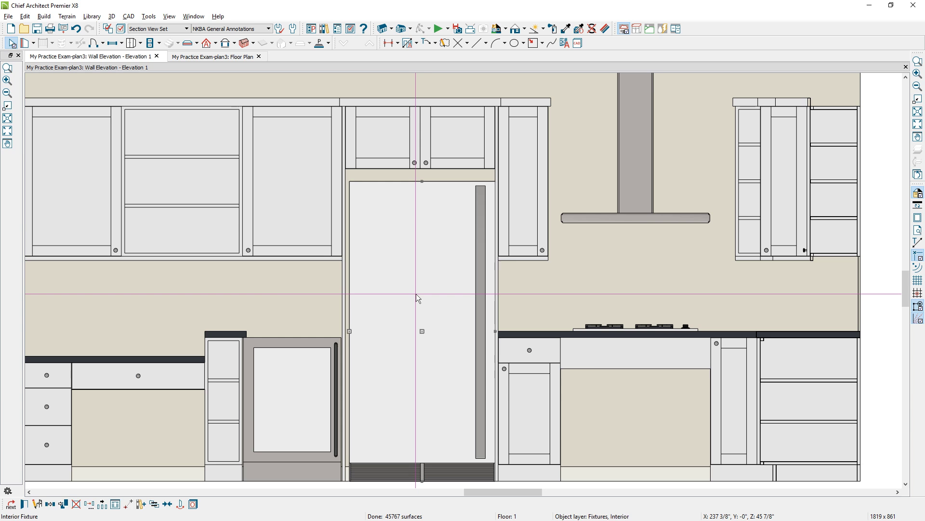
{"action": "left_click", "coordinate": [167, 504]}
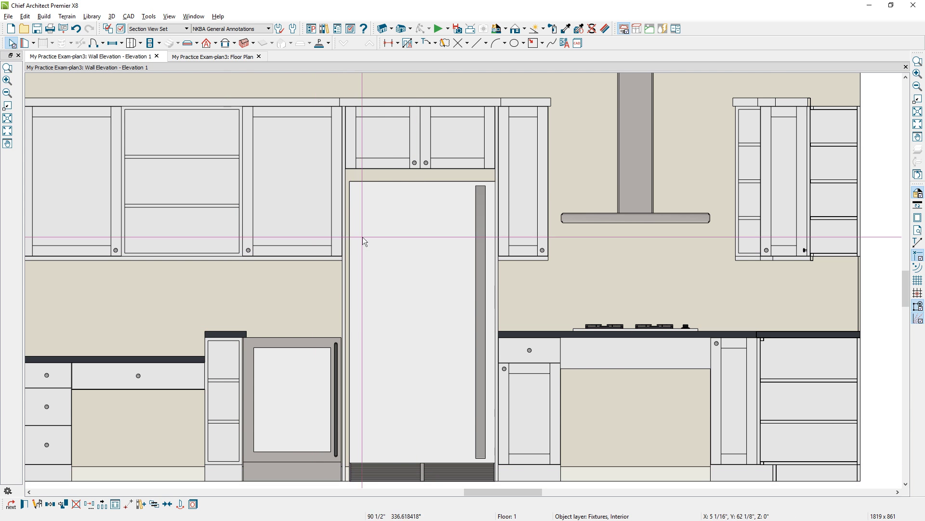
{"action": "left_click", "coordinate": [421, 155]}
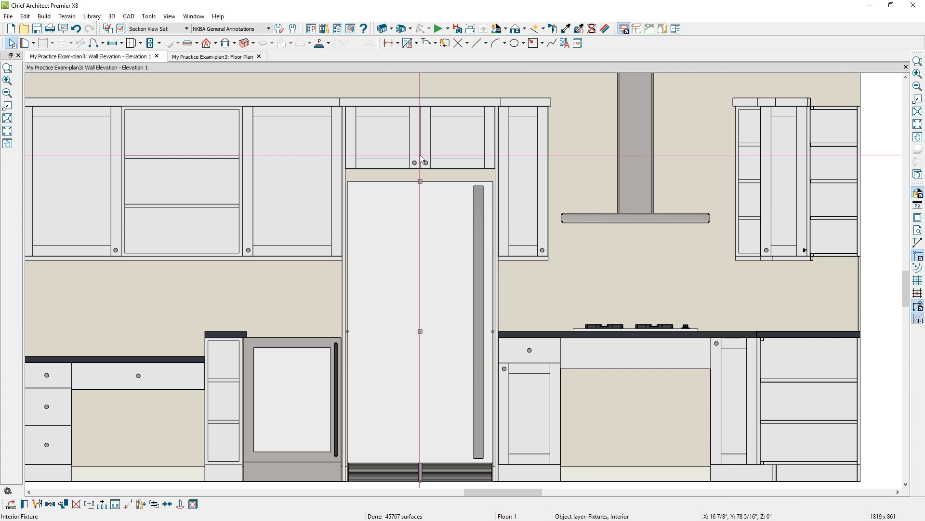
{"action": "key", "text": "Escape"}
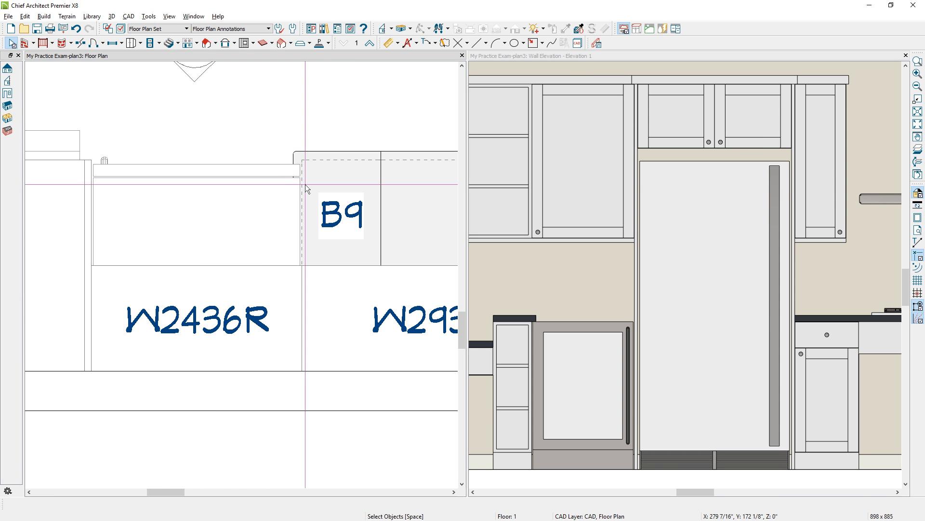
- In the floor plan, generate a custom countertop from base cabinet B9 and stretch it over the oven to the refrigerator side panel
{"action": "left_click", "coordinate": [314, 173]}
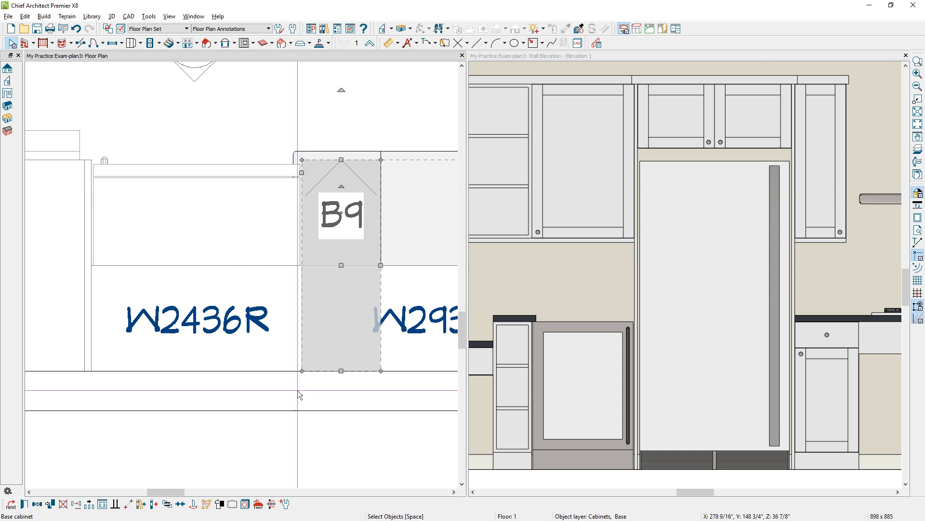
{"action": "left_click", "coordinate": [259, 507]}
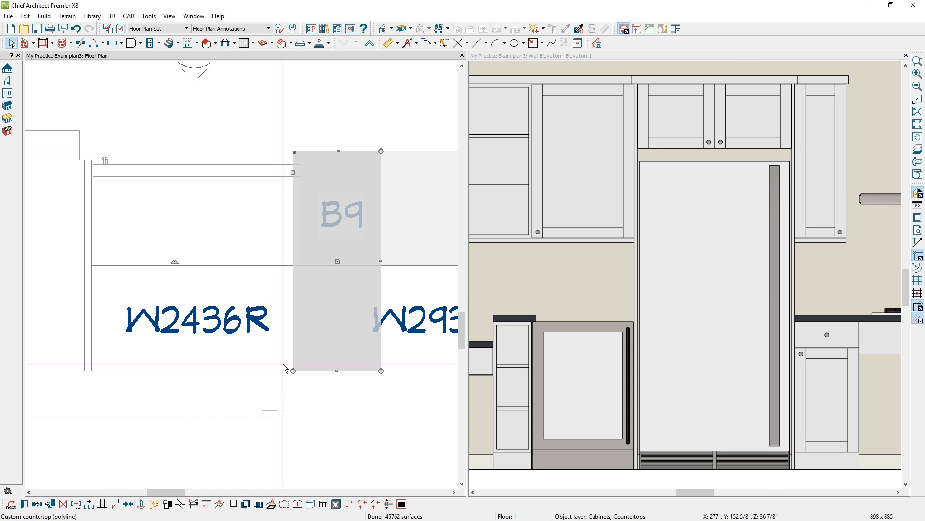
{"action": "left_click_drag", "start_coordinate": [294, 185], "coordinate": [93, 194]}
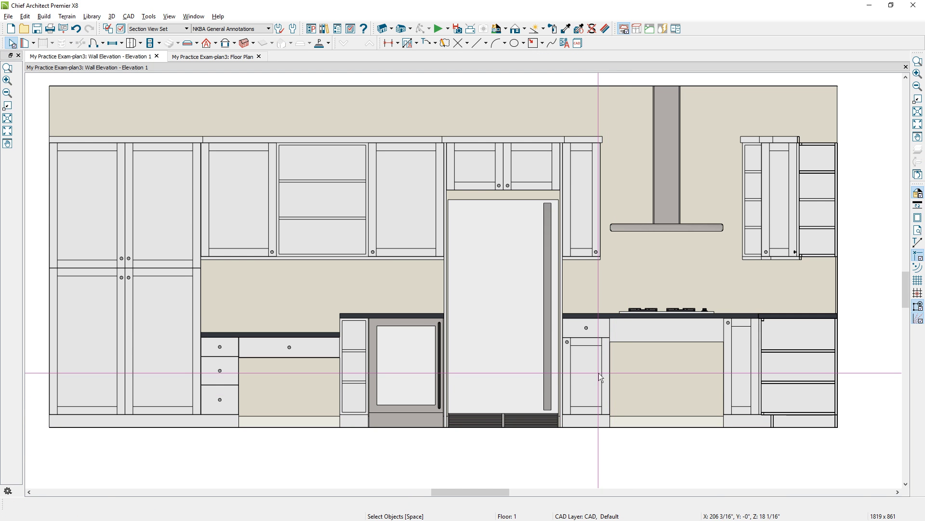
- Change the door of the base cabinet between the refrigerator and the cooktop to Door - Auto Left
{"action": "left_click", "coordinate": [599, 372]}
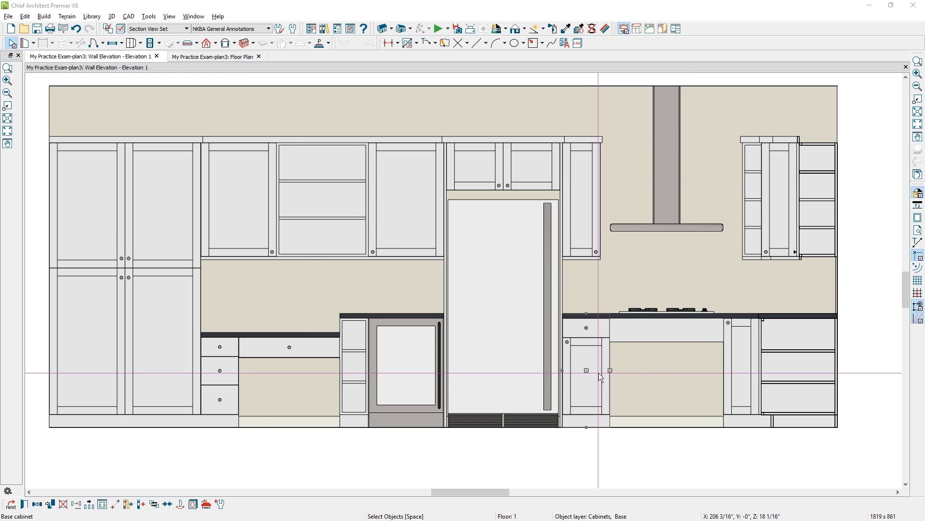
{"action": "double_click", "coordinate": [598, 372]}
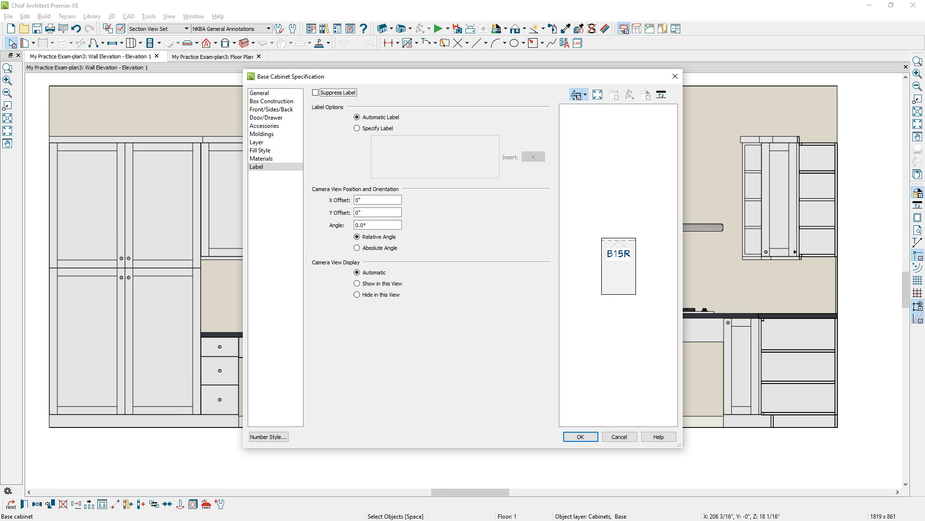
{"action": "left_click", "coordinate": [261, 96]}
{"action": "left_click", "coordinate": [632, 297]}
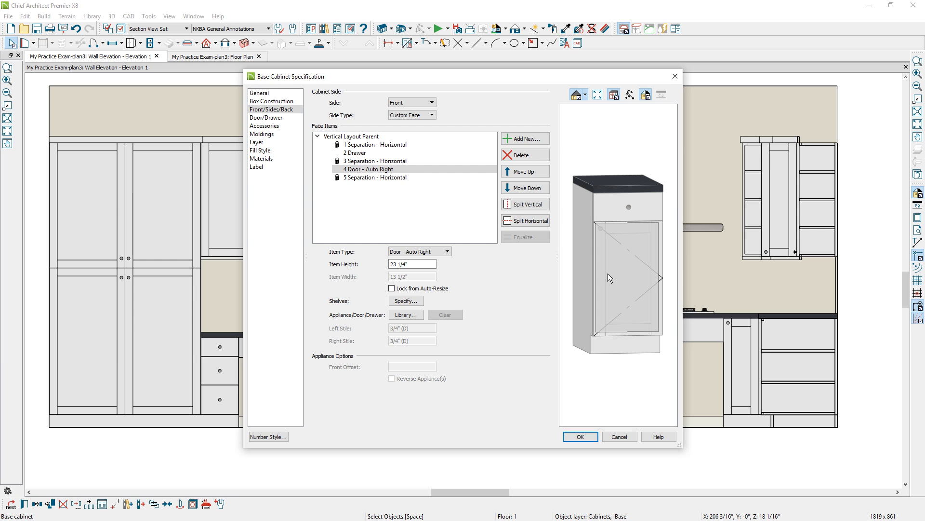
{"action": "left_click", "coordinate": [448, 251]}
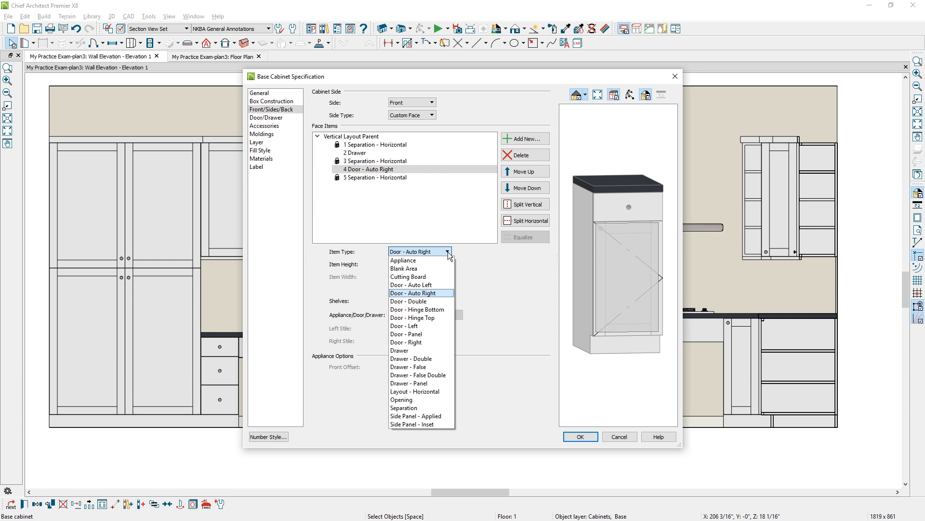
{"action": "left_click", "coordinate": [411, 285]}
{"action": "left_click", "coordinate": [580, 434]}
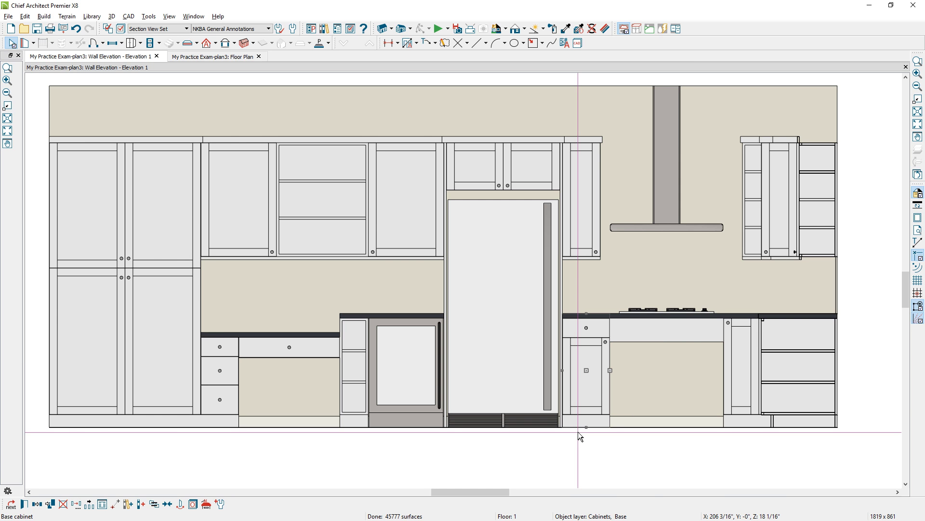
{"action": "left_click", "coordinate": [580, 436]}
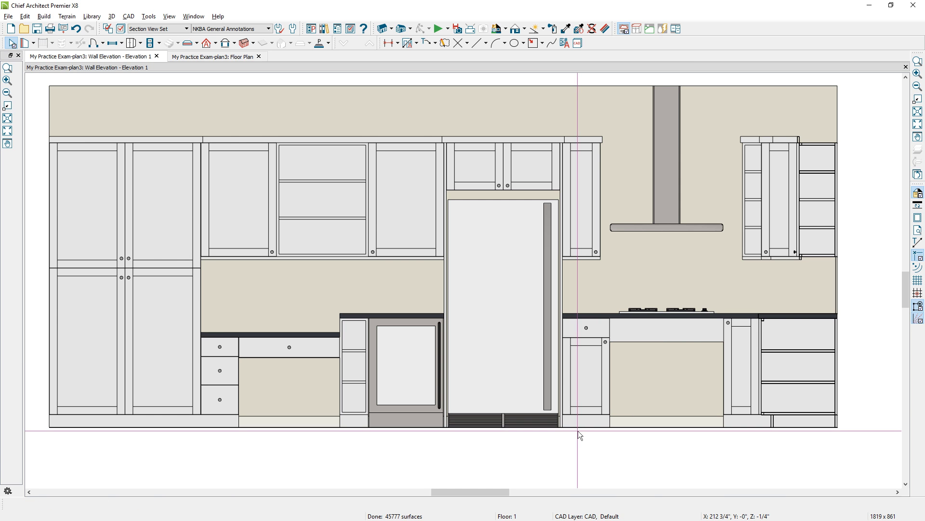
- Add custom backsplashes to the wall areas behind the cooktop and hood and above the desk and oven
{"action": "left_click", "coordinate": [141, 43]}
{"action": "left_click", "coordinate": [154, 144]}
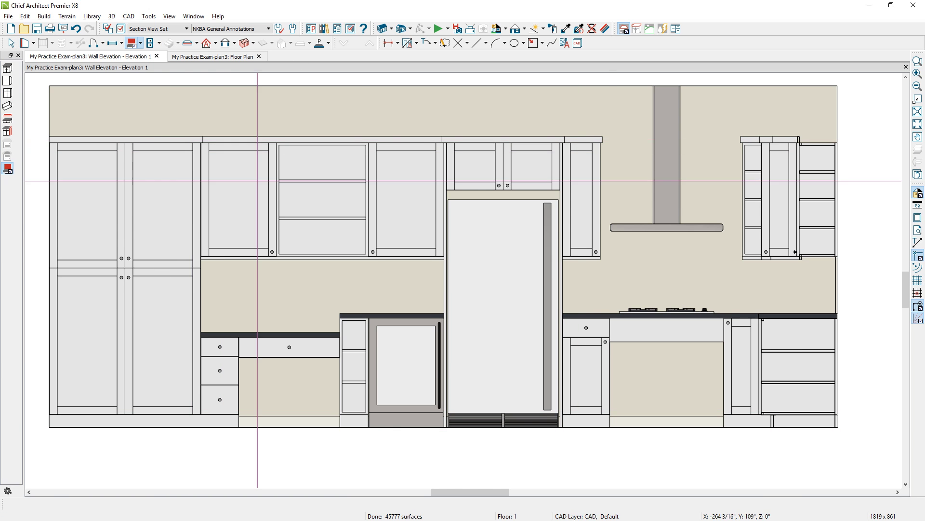
{"action": "left_click", "coordinate": [610, 279]}
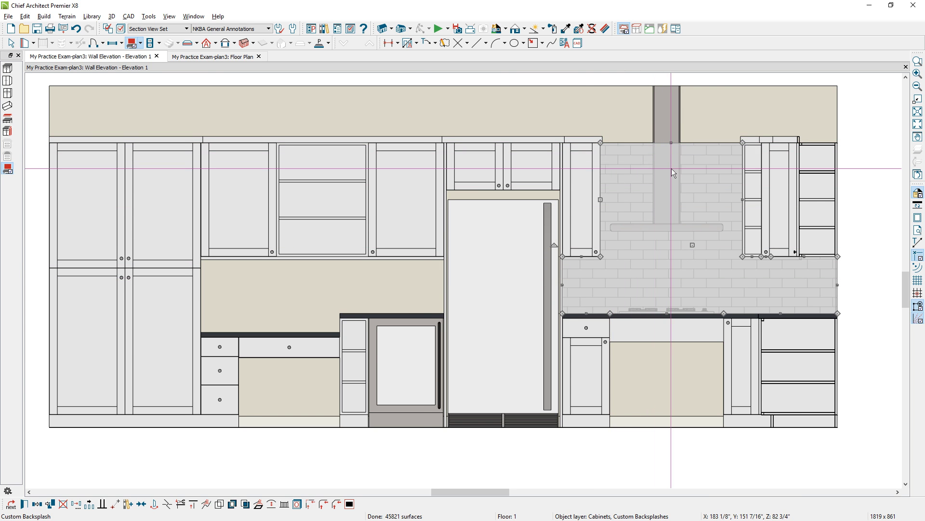
{"action": "key", "text": "Escape"}
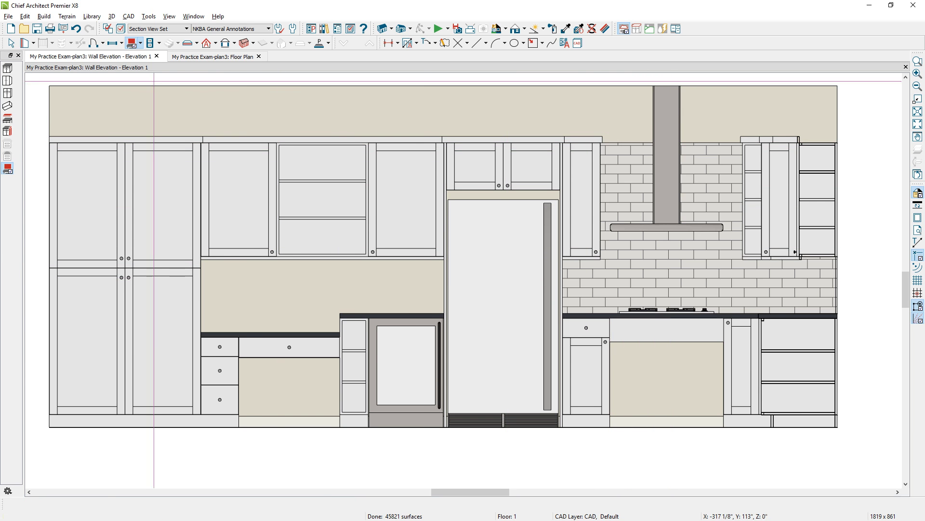
{"action": "left_click", "coordinate": [255, 283]}
{"action": "key", "text": "Escape"}
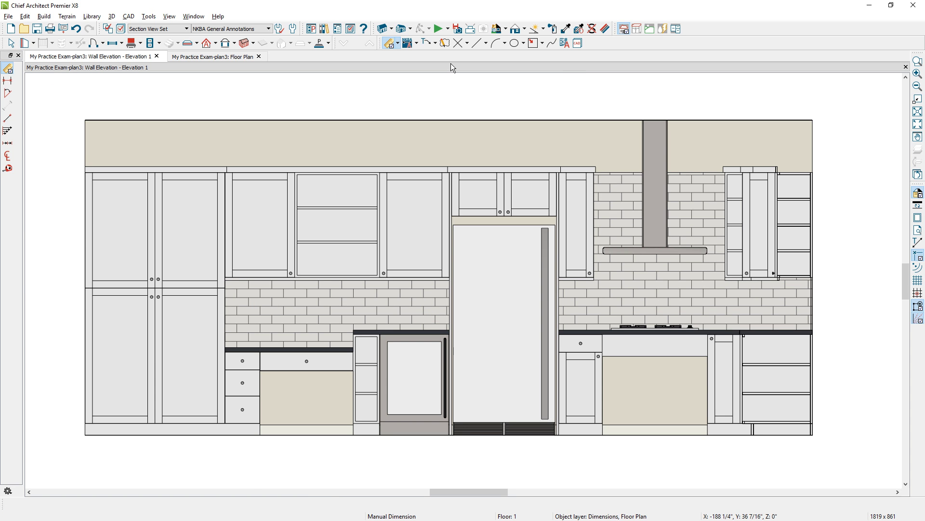
- Generate NKBA auto elevation dimensions around the wall elevation, keeping the NKBA General Annotations set
{"action": "left_click", "coordinate": [417, 45]}
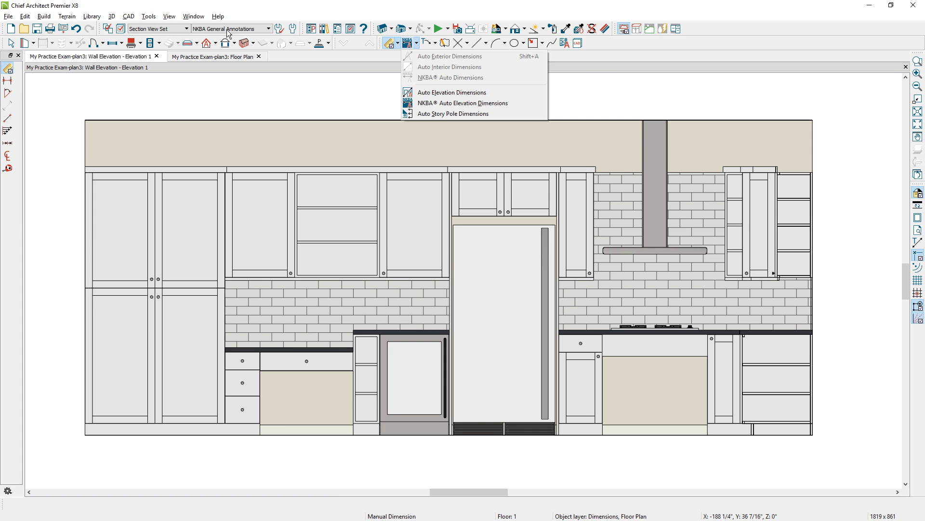
{"action": "left_click", "coordinate": [268, 29]}
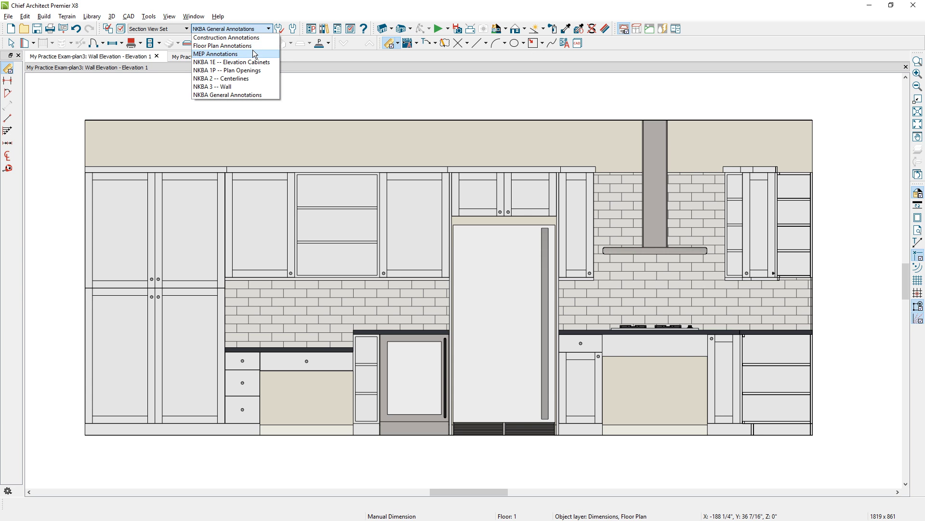
{"action": "left_click", "coordinate": [270, 9]}
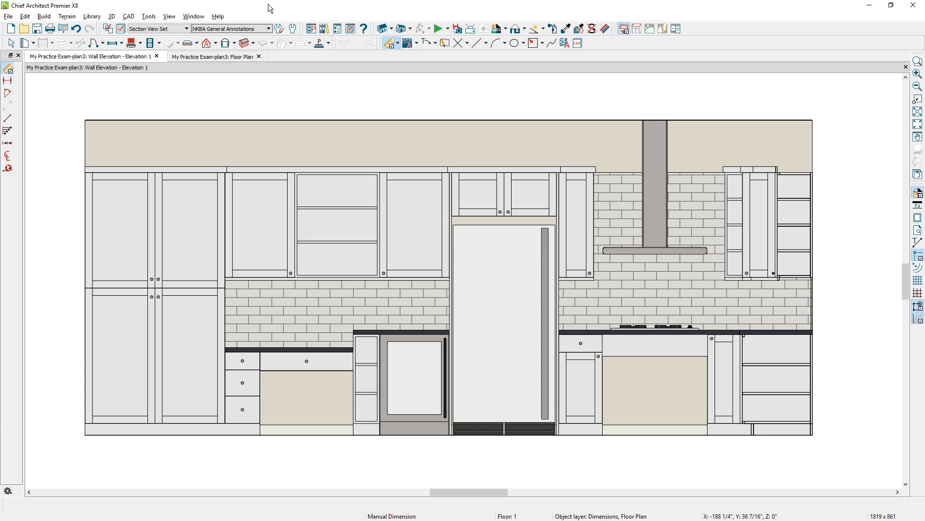
{"action": "left_click", "coordinate": [418, 43]}
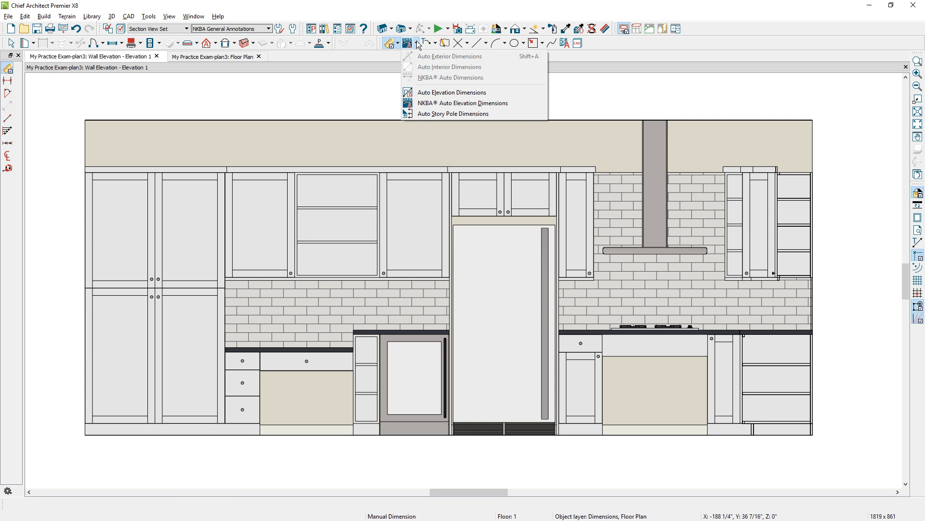
{"action": "left_click", "coordinate": [439, 103]}
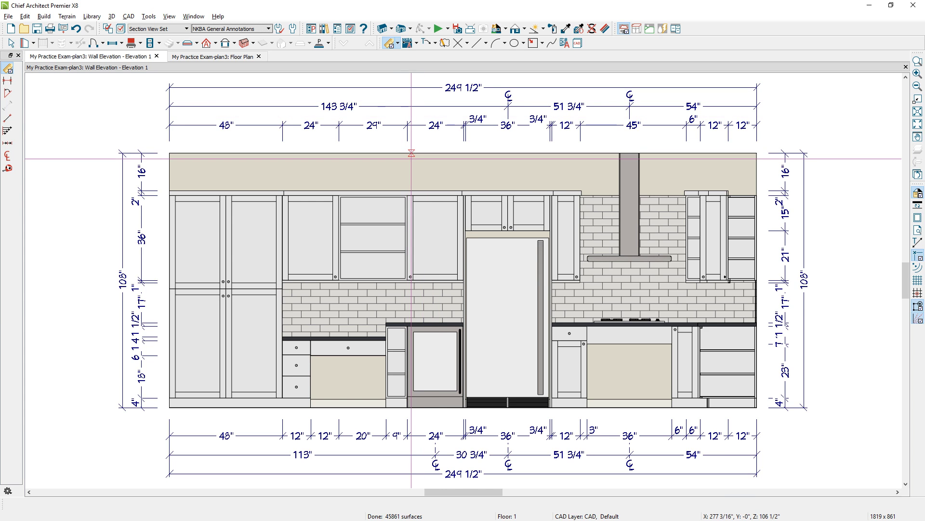
- Delete the centerline dimension string above the elevation and move the cabinet-width string closer to the ceiling line
{"action": "left_click", "coordinate": [594, 105]}
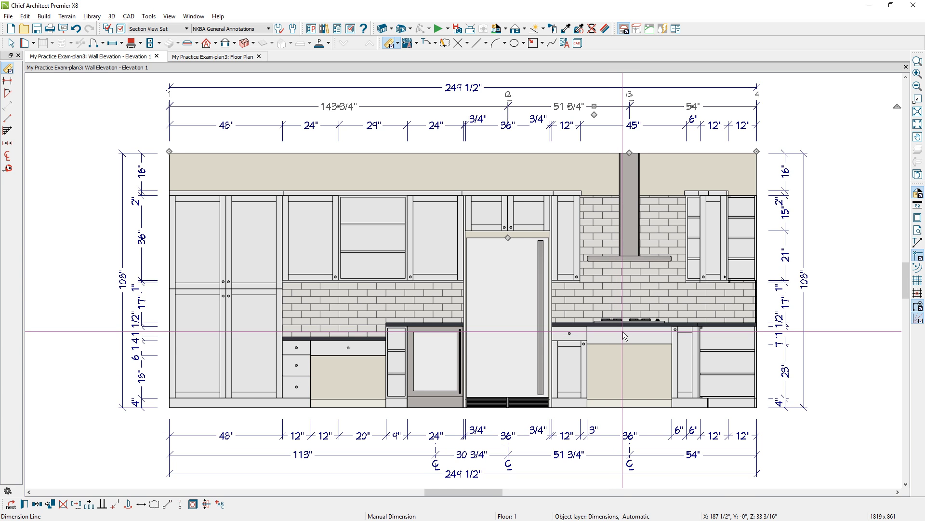
{"action": "key", "text": "Delete"}
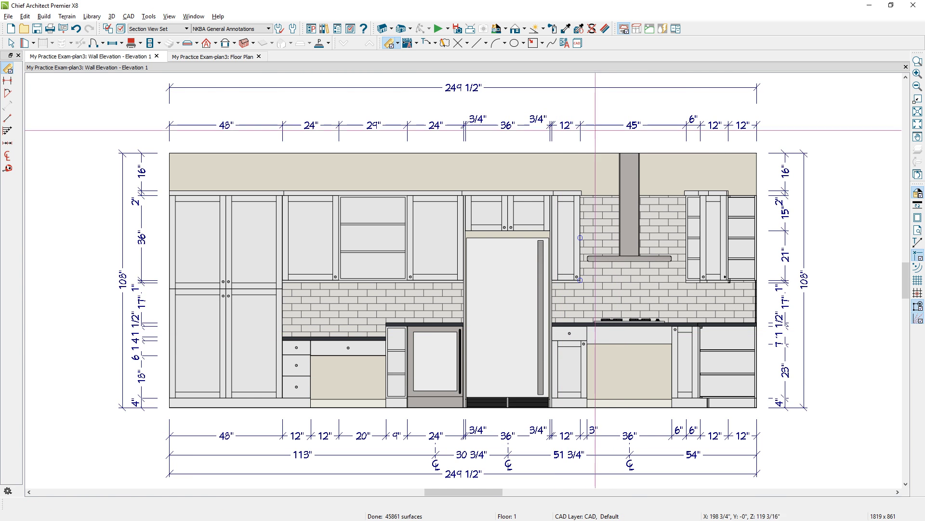
{"action": "left_click", "coordinate": [597, 124]}
{"action": "left_click_drag", "start_coordinate": [598, 124], "coordinate": [600, 132]}
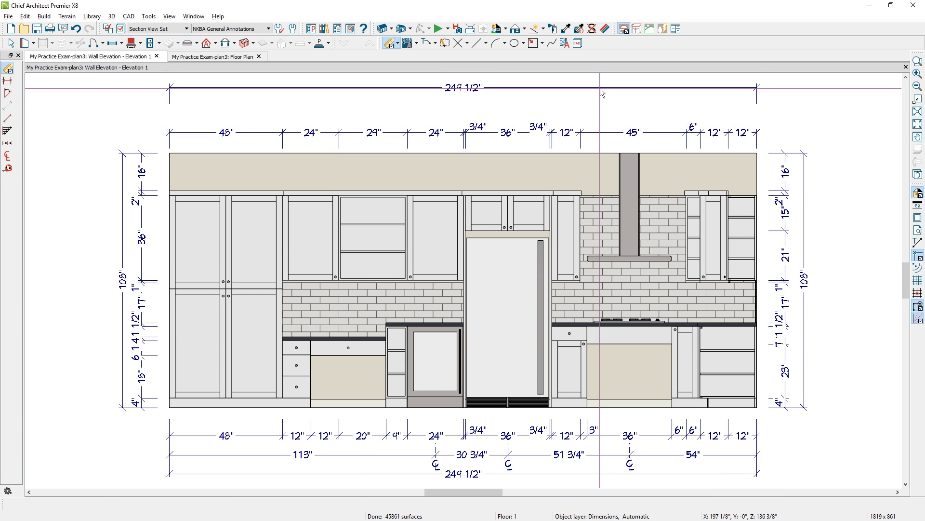
- Move the overall width dimension down near the cabinet-width string above the elevation, and merge that string's last two 12" segments
{"action": "left_click", "coordinate": [600, 87]}
{"action": "left_click_drag", "start_coordinate": [600, 87], "coordinate": [601, 113]}
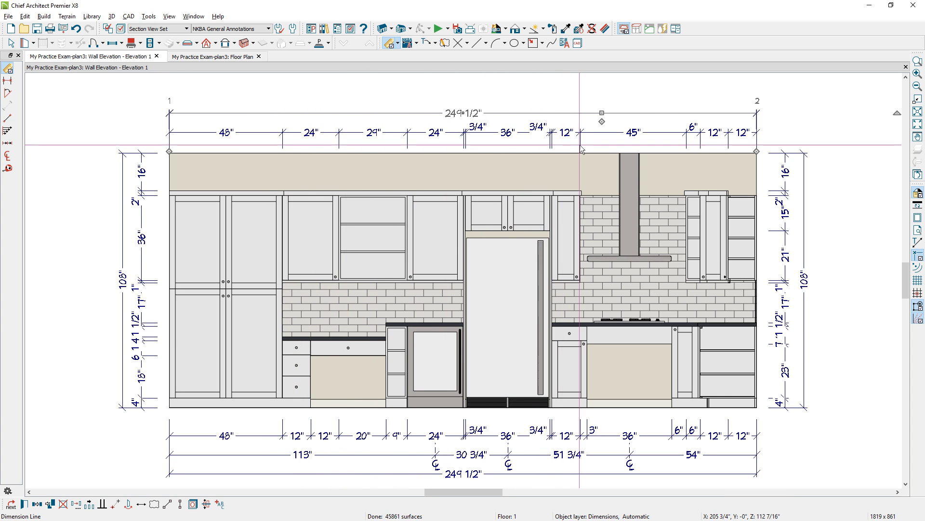
{"action": "left_click", "coordinate": [661, 132]}
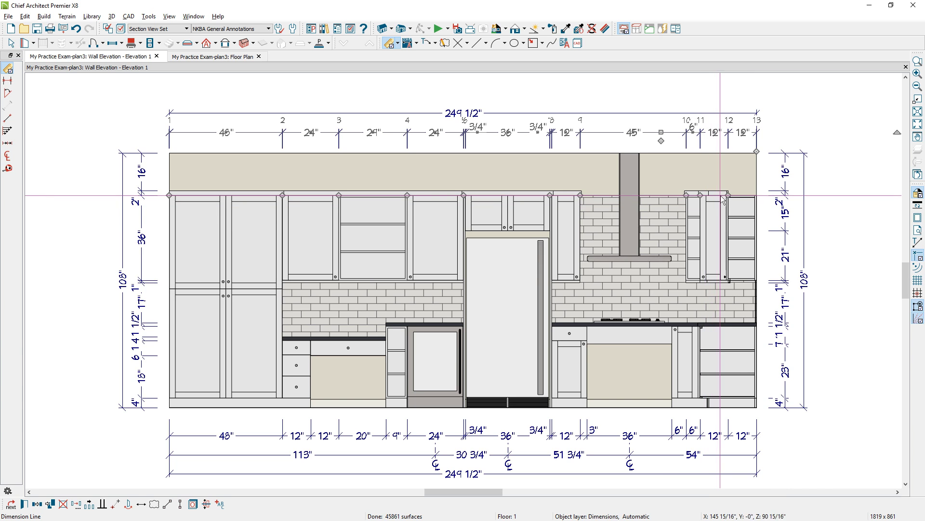
{"action": "left_click_drag", "start_coordinate": [728, 195], "coordinate": [730, 176]}
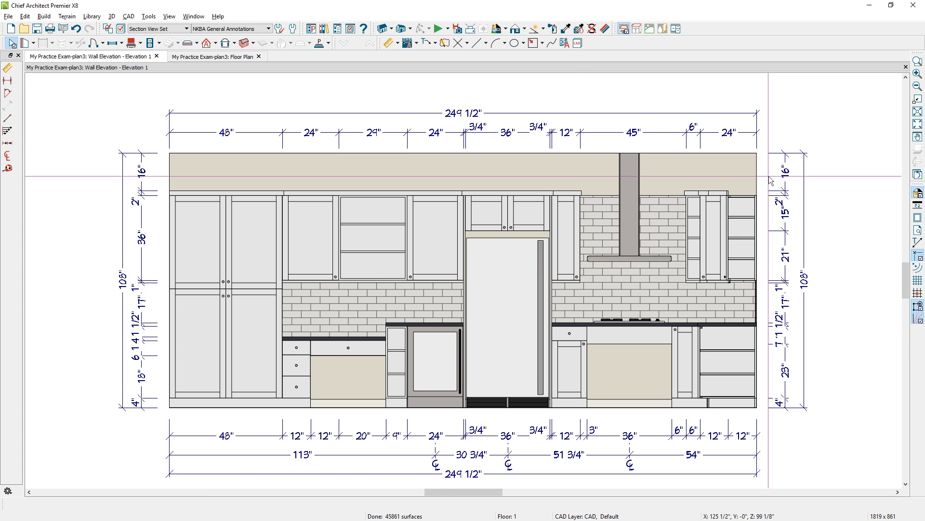
- Examine the 3/4" refrigerator side panel dimensions in the string above the elevation for legibility
{"action": "scroll", "coordinate": [477, 140], "scroll_direction": "up", "scroll_amount": 3}
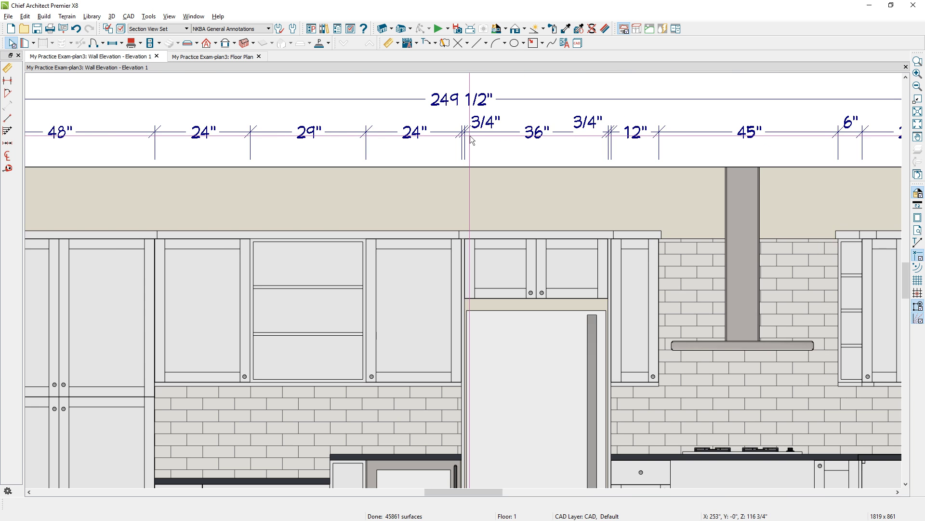
{"action": "scroll", "coordinate": [554, 142], "scroll_direction": "down", "scroll_amount": 3}
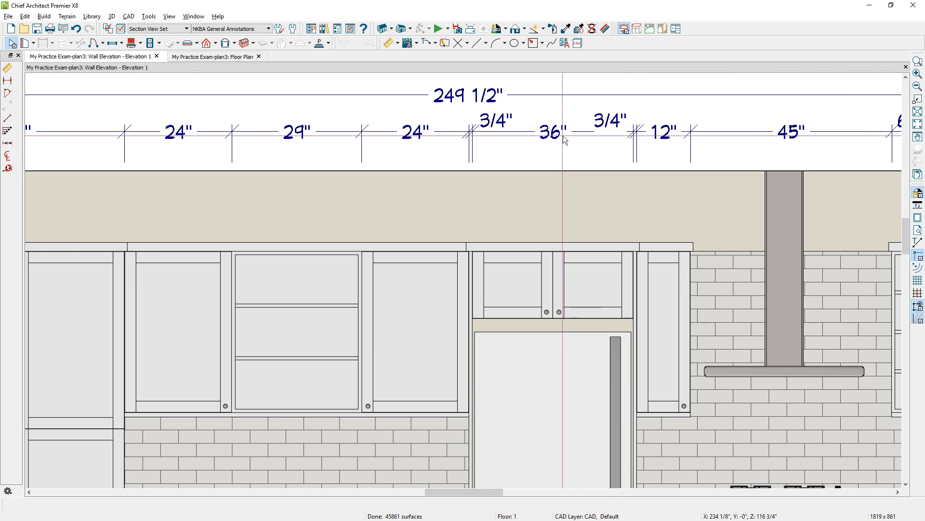
{"action": "scroll", "coordinate": [554, 144], "scroll_direction": "down", "scroll_amount": 2}
{"action": "left_click", "coordinate": [530, 137]}
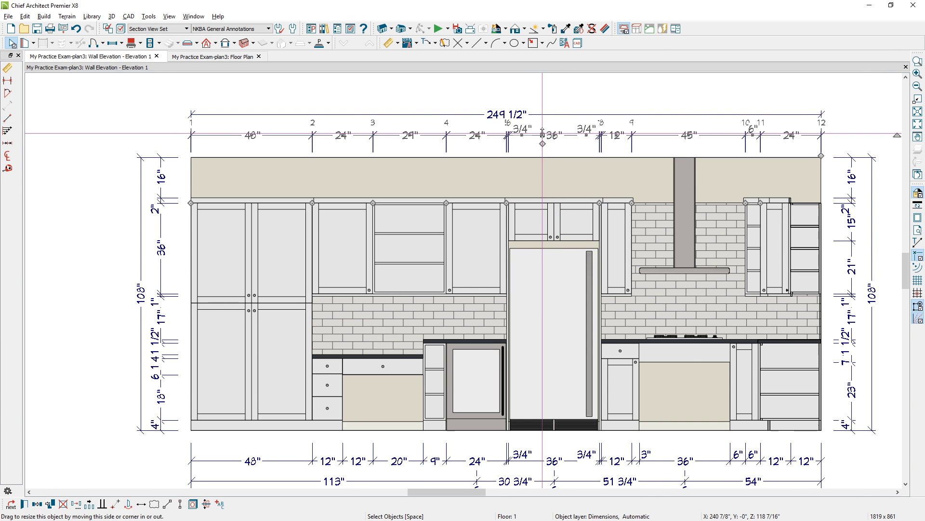
{"action": "scroll", "coordinate": [530, 140], "scroll_direction": "up", "scroll_amount": 1}
{"action": "scroll", "coordinate": [528, 137], "scroll_direction": "up", "scroll_amount": 4}
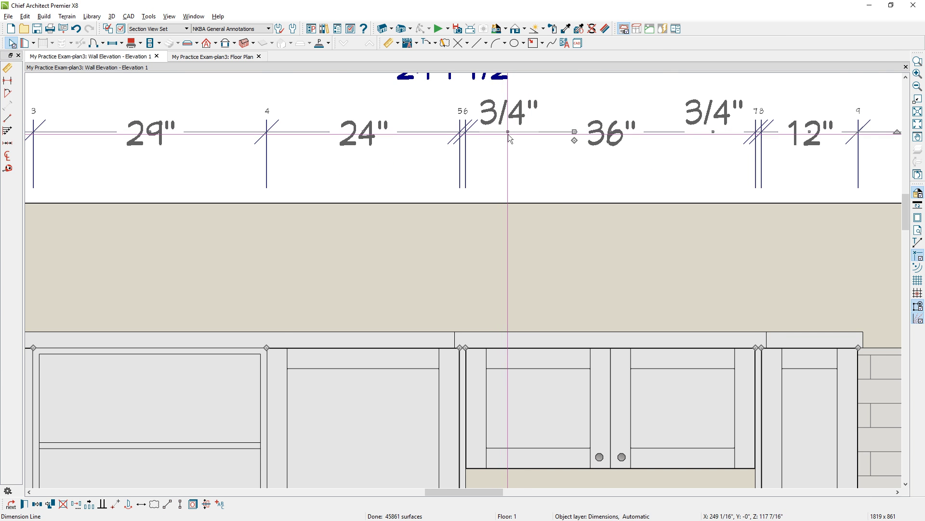
{"action": "scroll", "coordinate": [479, 171], "scroll_direction": "down", "scroll_amount": 3}
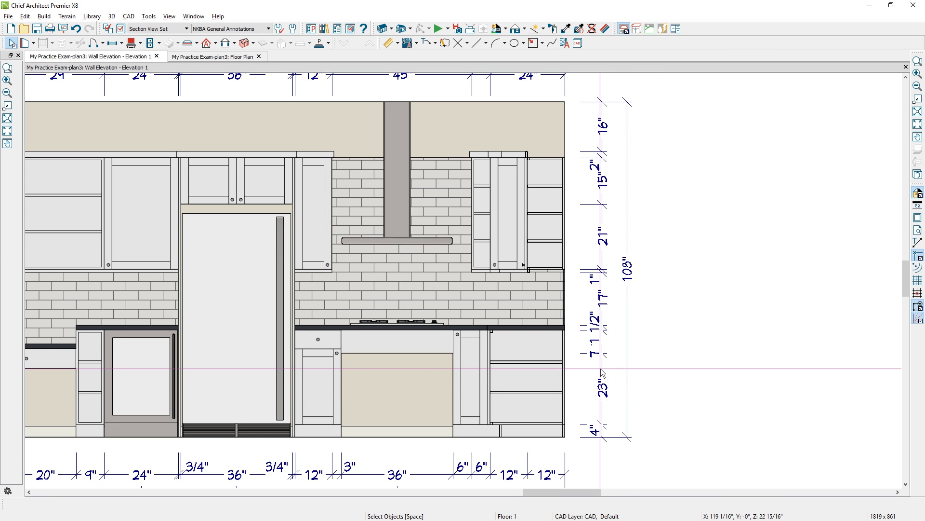
- Move the 2" crown molding number to the outer side of the vertical dimension string beside the cooktop end
{"action": "left_click", "coordinate": [624, 187]}
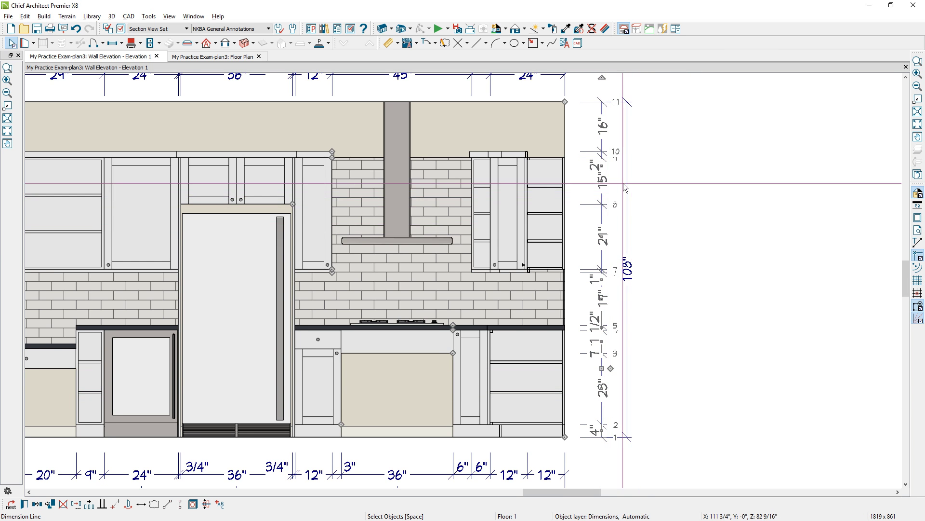
{"action": "scroll", "coordinate": [624, 187], "scroll_direction": "up", "scroll_amount": 2}
{"action": "scroll", "coordinate": [613, 164], "scroll_direction": "up", "scroll_amount": 2}
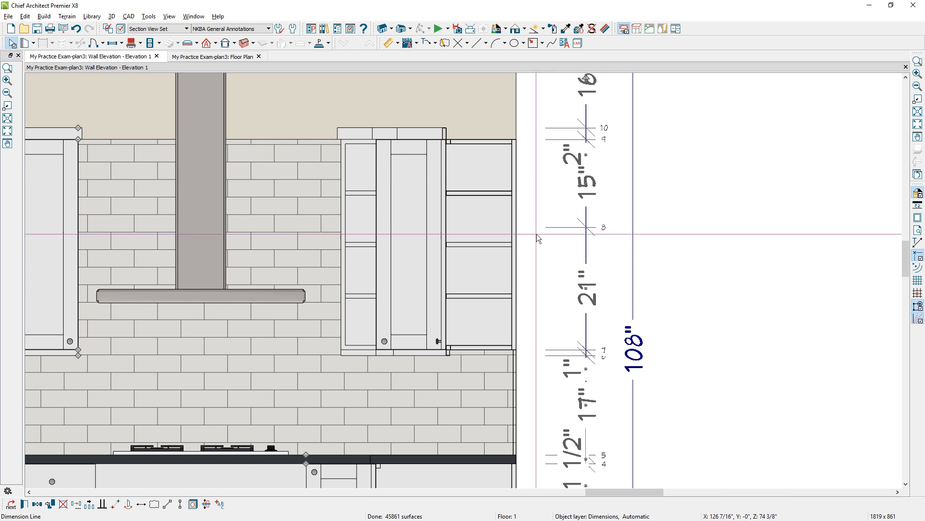
{"action": "left_click", "coordinate": [586, 154]}
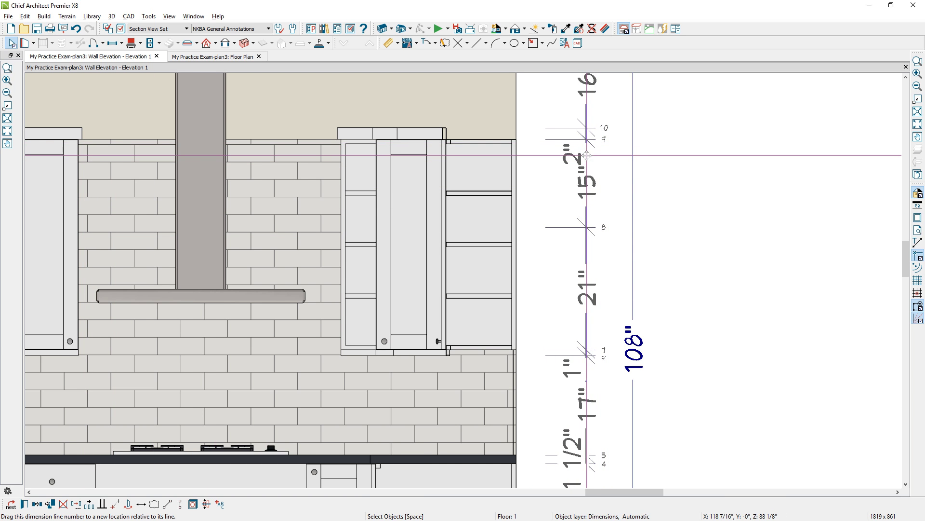
{"action": "left_click_drag", "start_coordinate": [586, 154], "coordinate": [610, 133]}
- Move the 1" number below the wall cabinets to the outer side of the same vertical dimension string
{"action": "scroll", "coordinate": [573, 279], "scroll_direction": "down", "scroll_amount": 2}
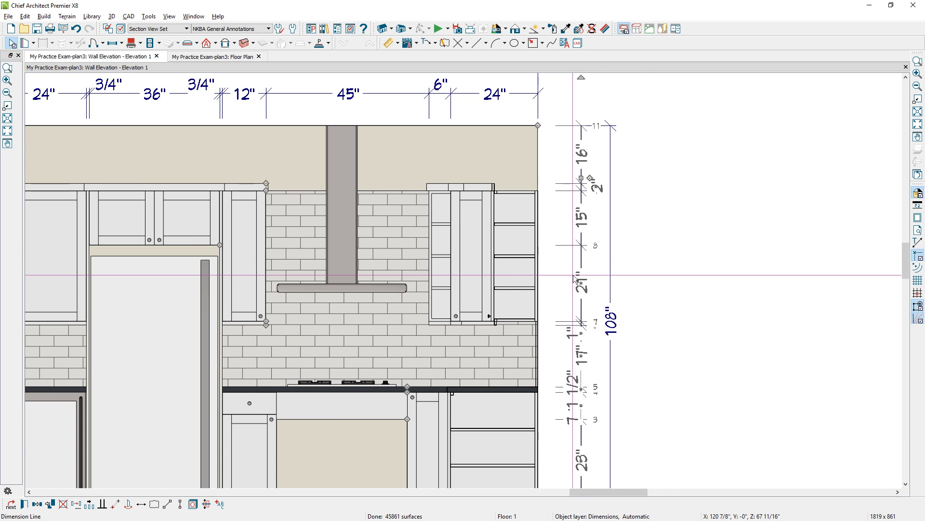
{"action": "scroll", "coordinate": [573, 278], "scroll_direction": "down", "scroll_amount": 1}
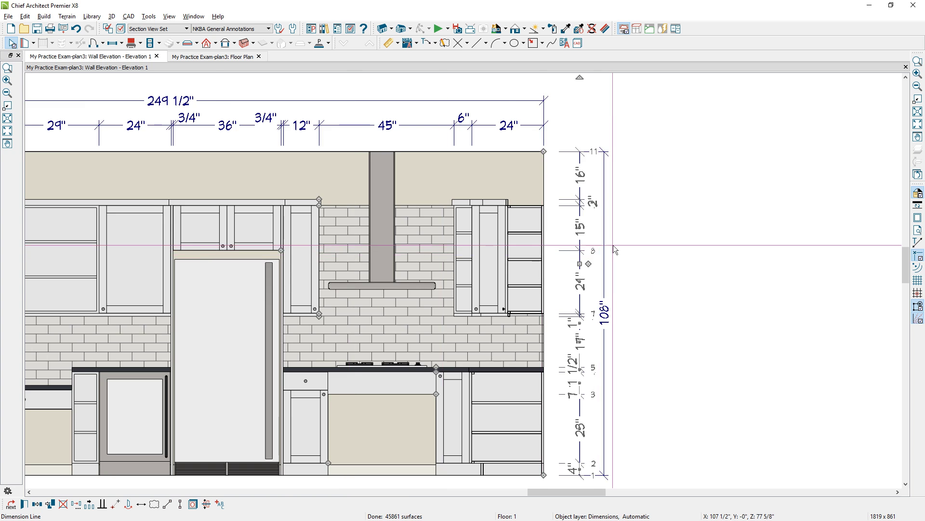
{"action": "scroll", "coordinate": [613, 245], "scroll_direction": "up", "scroll_amount": 1}
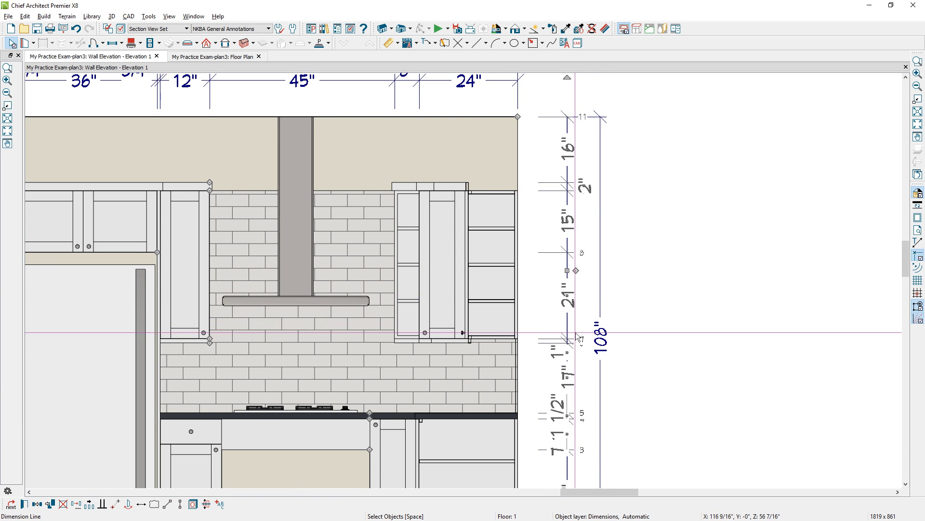
{"action": "scroll", "coordinate": [574, 354], "scroll_direction": "up", "scroll_amount": 3}
{"action": "middle_click_drag", "start_coordinate": [578, 368], "coordinate": [602, 323]}
{"action": "left_click_drag", "start_coordinate": [574, 305], "coordinate": [611, 288]}
- Move the 1 1/2" countertop and 4" toe kick numbers to the outer side of the vertical dimension string
{"action": "middle_click_drag", "start_coordinate": [611, 357], "coordinate": [633, 212]}
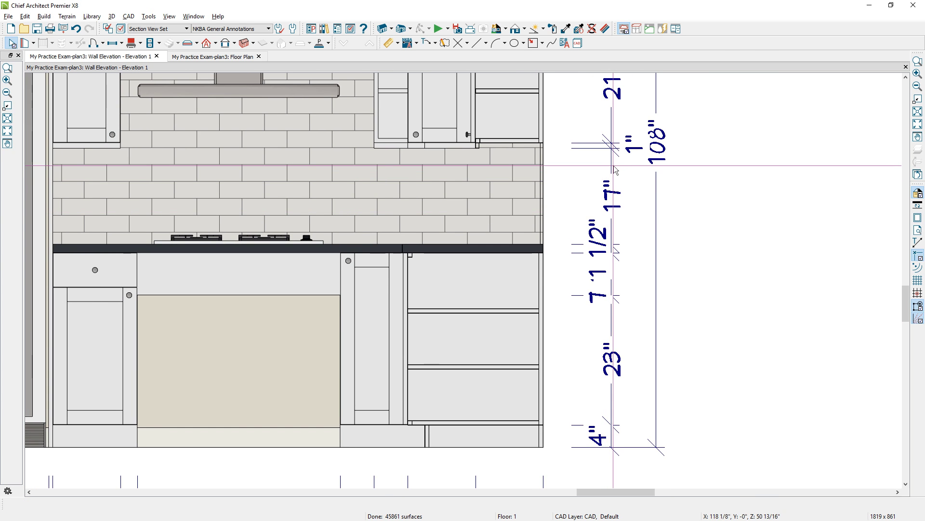
{"action": "left_click", "coordinate": [613, 165]}
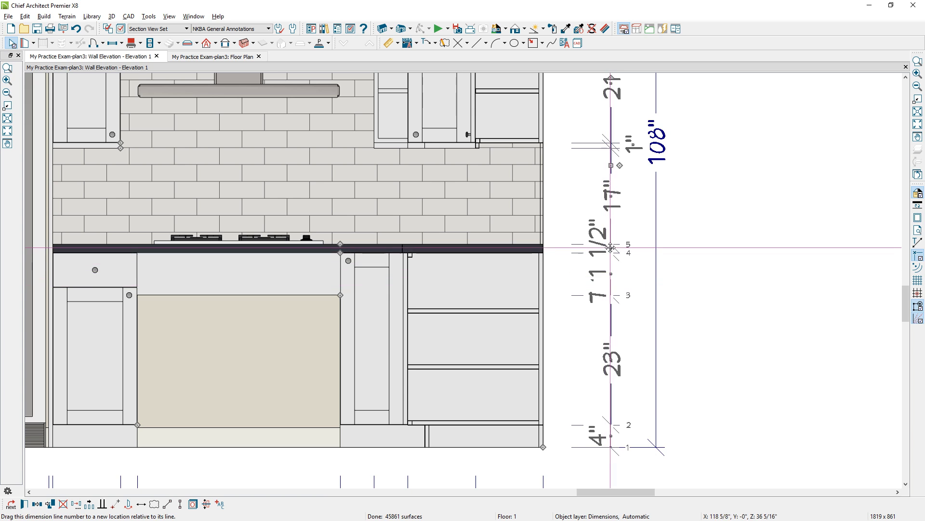
{"action": "left_click_drag", "start_coordinate": [611, 247], "coordinate": [636, 247]}
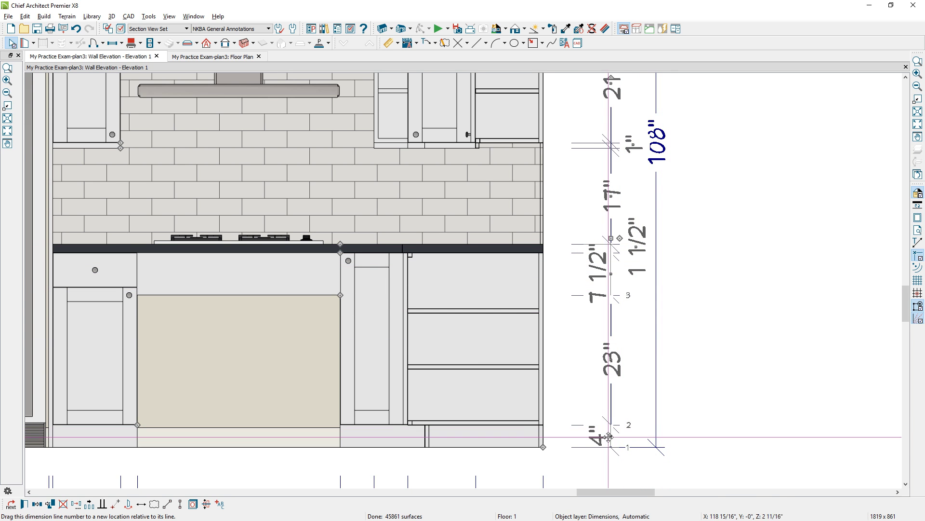
{"action": "left_click_drag", "start_coordinate": [611, 435], "coordinate": [635, 431]}
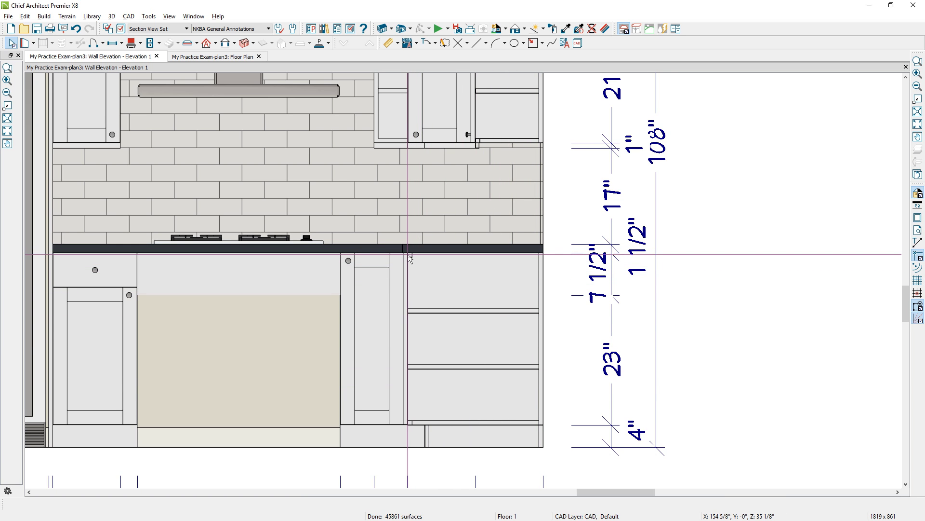
- Draw a cross box over the end base cabinet with open shelves and extend its upper edge to the countertop's underside
{"action": "left_click", "coordinate": [543, 43]}
{"action": "left_click", "coordinate": [556, 88]}
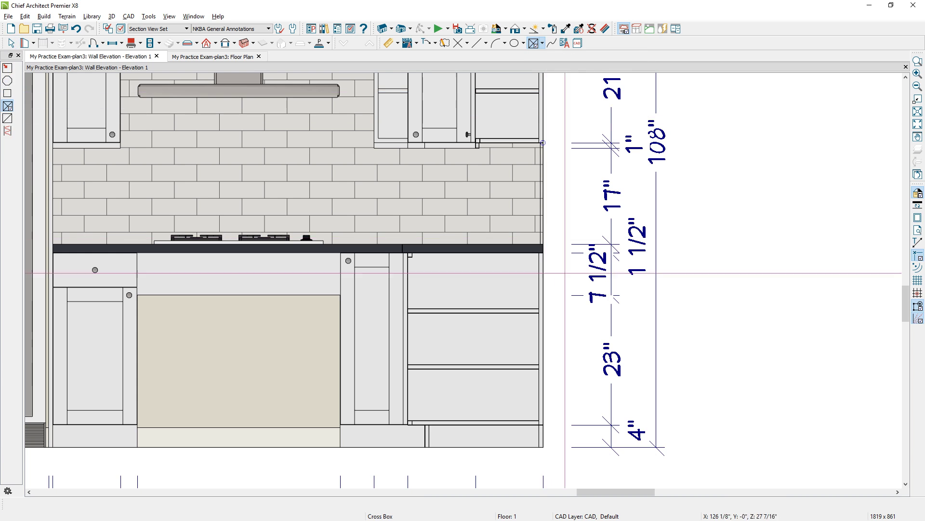
{"action": "left_click_drag", "start_coordinate": [542, 425], "coordinate": [407, 255]}
{"action": "left_click", "coordinate": [451, 272]}
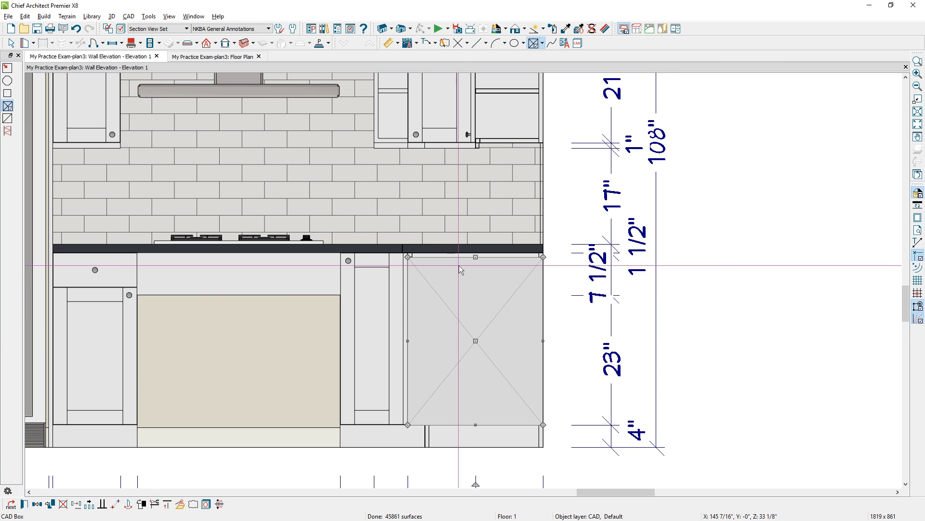
{"action": "left_click_drag", "start_coordinate": [475, 257], "coordinate": [474, 253]}
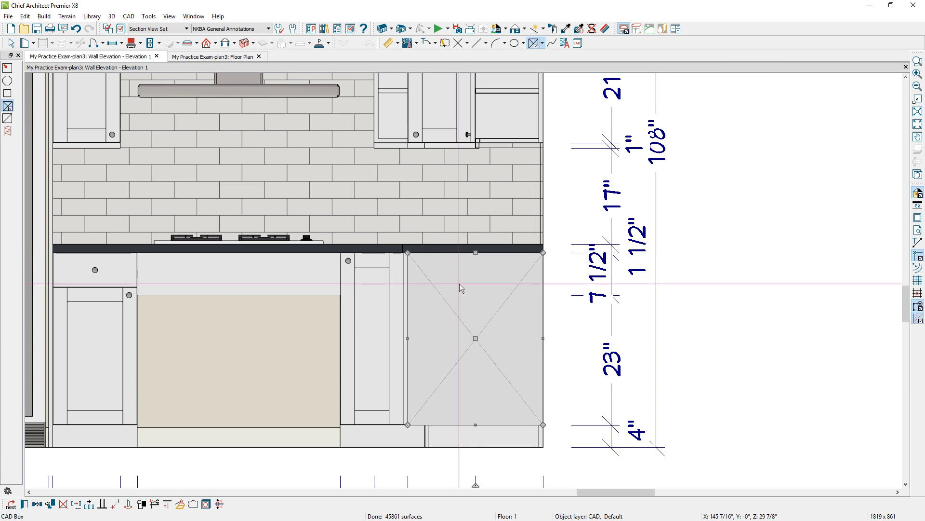
- Draw a cross box over the end wall cabinet with open shelves and extend it up to the cabinet's top edge
{"action": "scroll", "coordinate": [458, 285], "scroll_direction": "down", "scroll_amount": 4}
{"action": "middle_click_drag", "start_coordinate": [552, 204], "coordinate": [543, 315]}
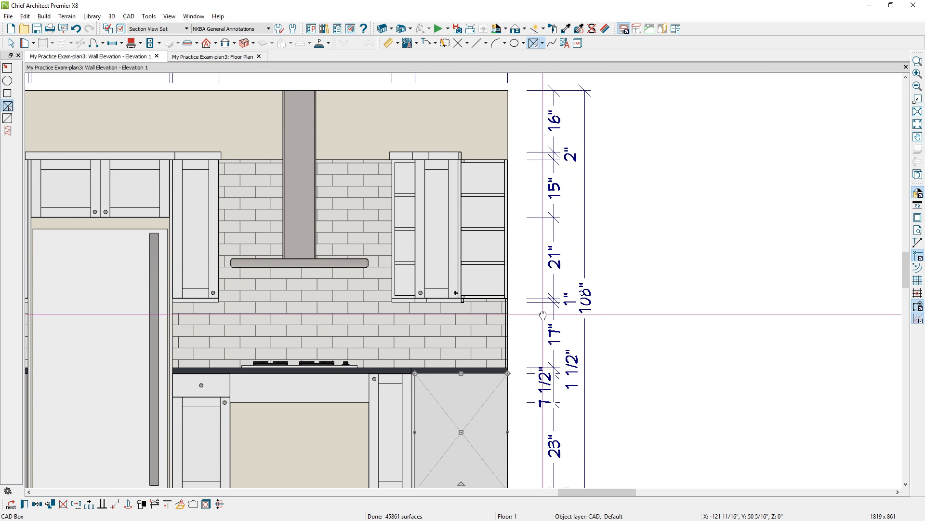
{"action": "left_click", "coordinate": [541, 42]}
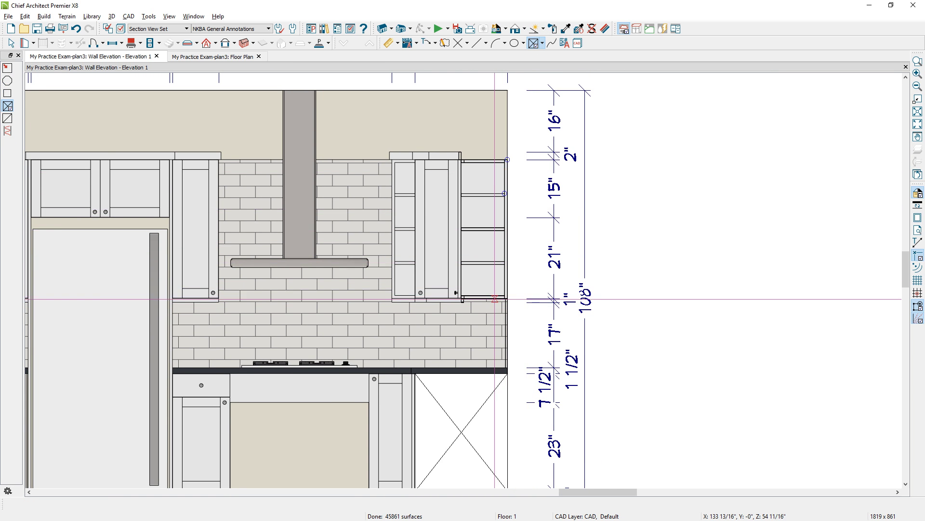
{"action": "scroll", "coordinate": [492, 318], "scroll_direction": "up", "scroll_amount": 3}
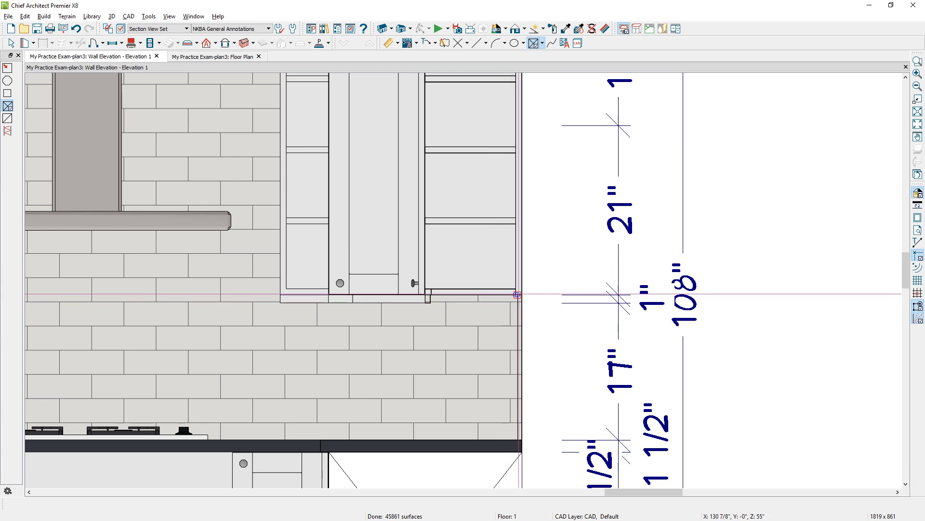
{"action": "left_click_drag", "start_coordinate": [516, 289], "coordinate": [423, 152]}
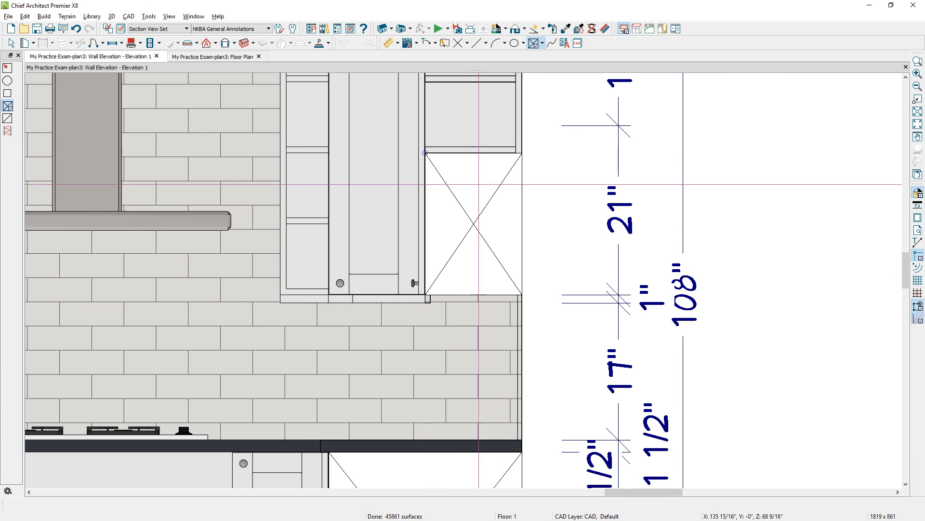
{"action": "middle_click_drag", "start_coordinate": [465, 160], "coordinate": [465, 324]}
{"action": "left_click", "coordinate": [467, 317]}
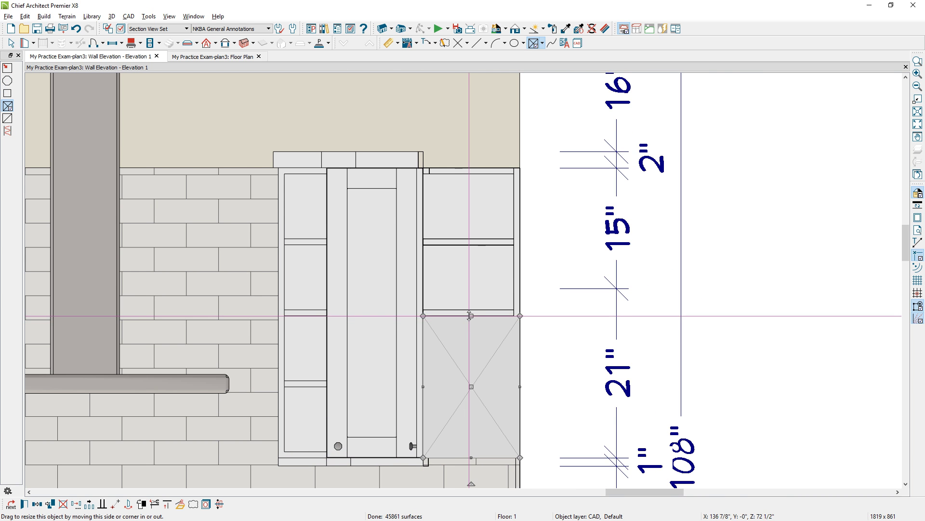
{"action": "left_click_drag", "start_coordinate": [468, 316], "coordinate": [461, 169]}
{"action": "key", "text": "space"}
{"action": "scroll", "coordinate": [535, 228], "scroll_direction": "down", "scroll_amount": 5}
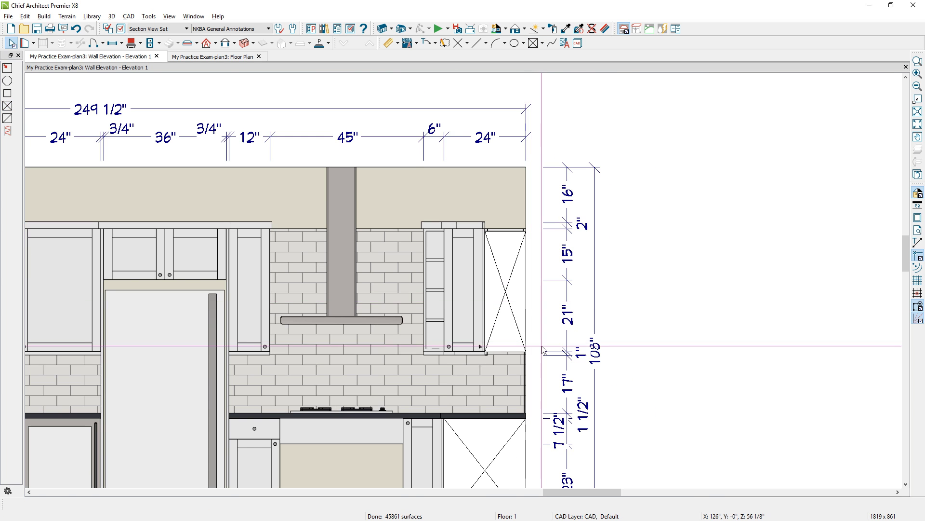
- Fill the cross box over the end wall cabinet with the grey sampled from a wall cabinet door (RGB 228, 228, 228)
{"action": "scroll", "coordinate": [542, 347], "scroll_direction": "down", "scroll_amount": 3}
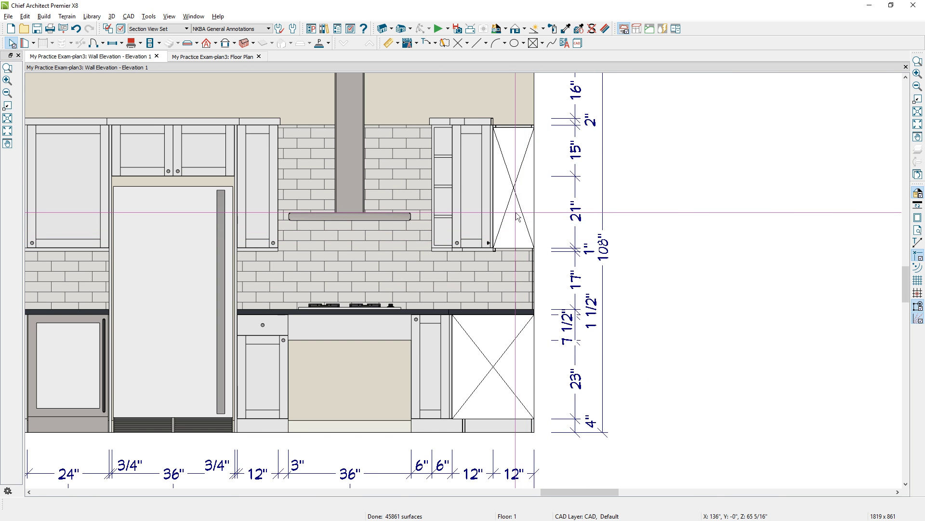
{"action": "left_click", "coordinate": [517, 216]}
{"action": "double_click", "coordinate": [517, 216]}
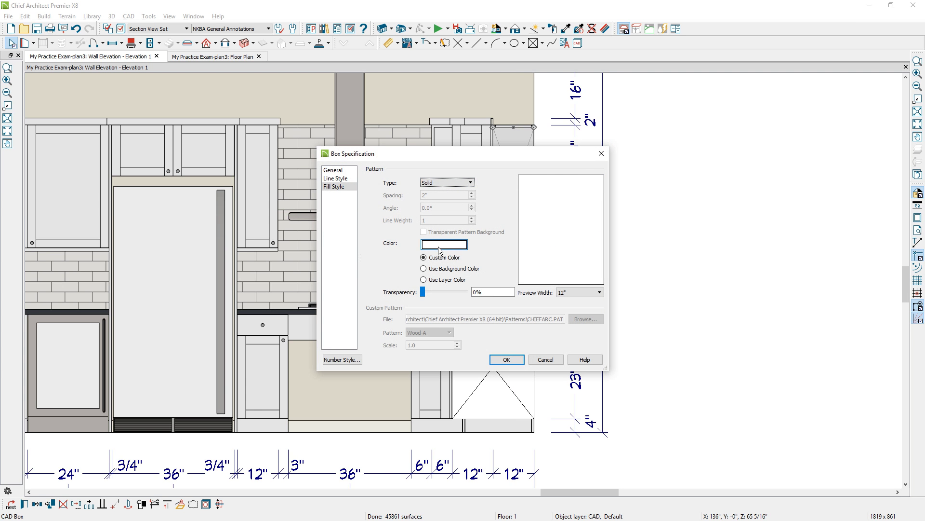
{"action": "left_click", "coordinate": [439, 246]}
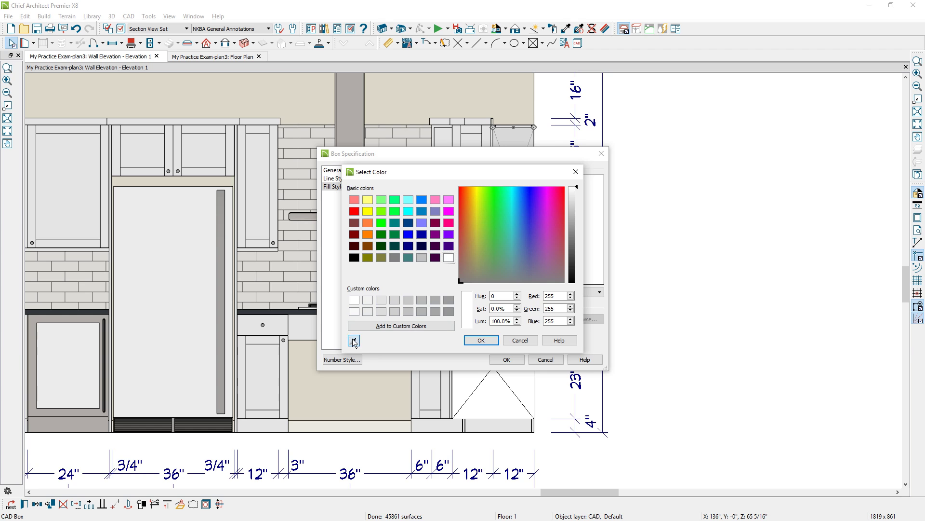
{"action": "left_click", "coordinate": [354, 341]}
{"action": "left_click", "coordinate": [266, 218]}
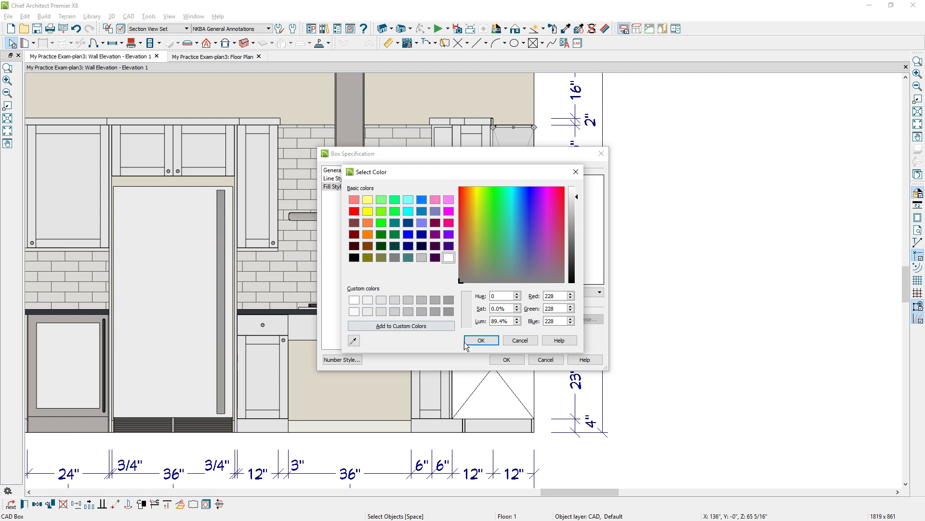
{"action": "left_click", "coordinate": [479, 342]}
{"action": "left_click", "coordinate": [507, 359]}
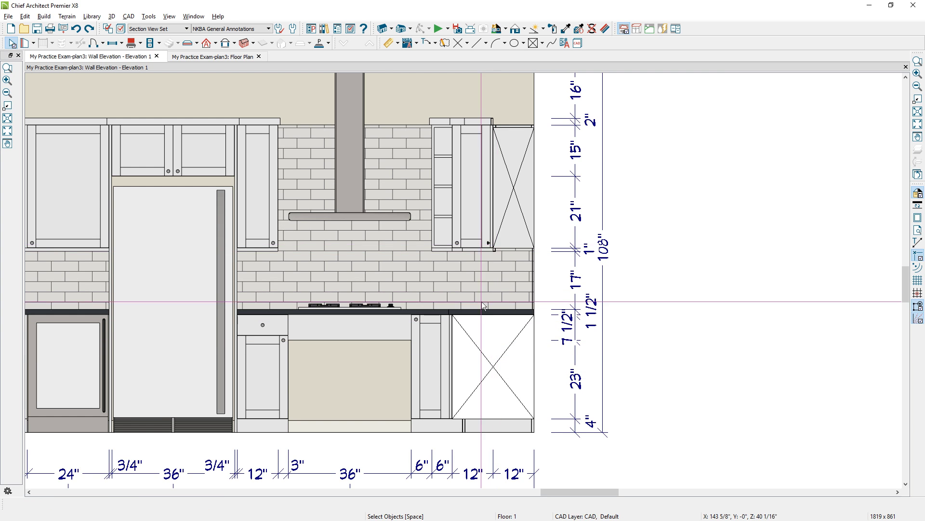
- Match the solid fill of the cross box over the end base cabinet to the sampled base cabinet door color
{"action": "left_click", "coordinate": [491, 341]}
{"action": "double_click", "coordinate": [491, 340]}
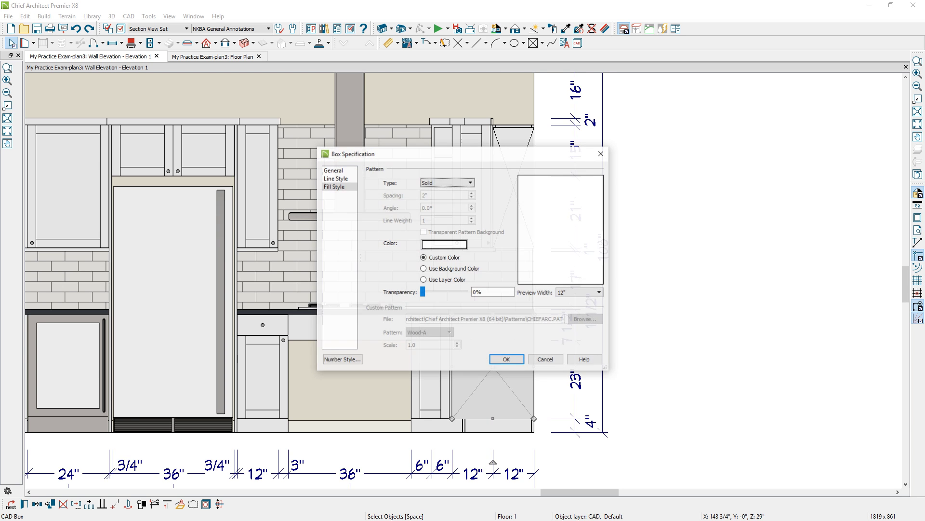
{"action": "left_click", "coordinate": [462, 243]}
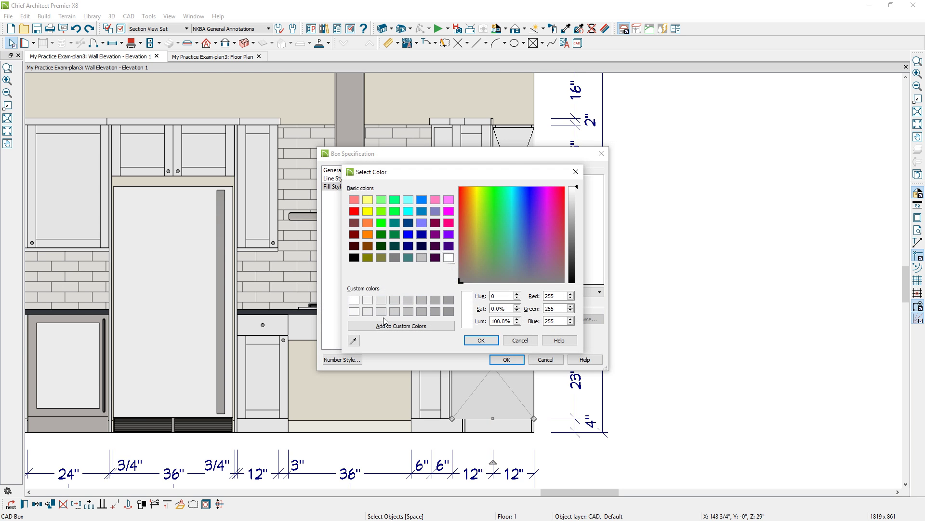
{"action": "left_click", "coordinate": [355, 341]}
{"action": "left_click", "coordinate": [274, 358]}
{"action": "left_click", "coordinate": [481, 342]}
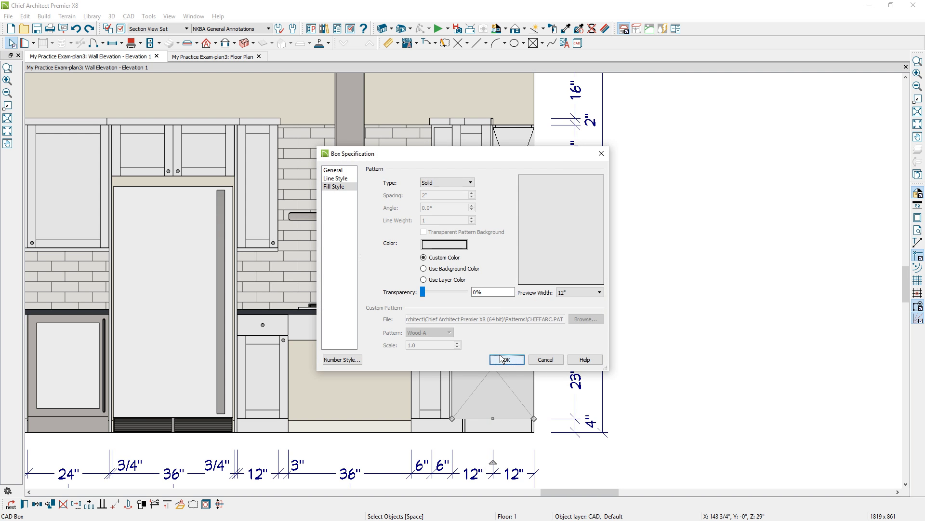
{"action": "left_click", "coordinate": [502, 359]}
- Remove the surplus markers from the lower horizontal dimension string on the cooktop side of the refrigerator, leaving 15", 36" and 36" segments
{"action": "scroll", "coordinate": [497, 351], "scroll_direction": "down", "scroll_amount": 2}
{"action": "scroll", "coordinate": [482, 366], "scroll_direction": "down", "scroll_amount": 1}
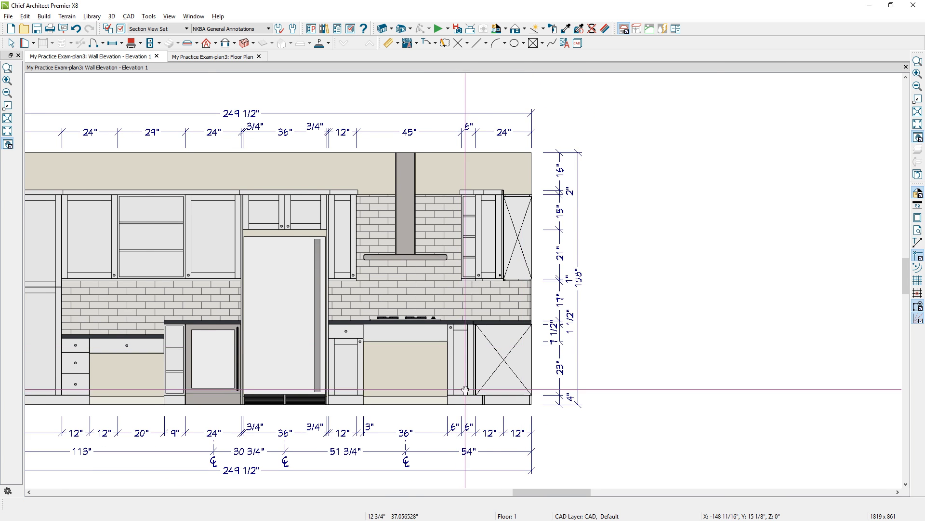
{"action": "scroll", "coordinate": [465, 389], "scroll_direction": "down", "scroll_amount": 1}
{"action": "scroll", "coordinate": [690, 361], "scroll_direction": "up", "scroll_amount": 3}
{"action": "left_click", "coordinate": [690, 361]}
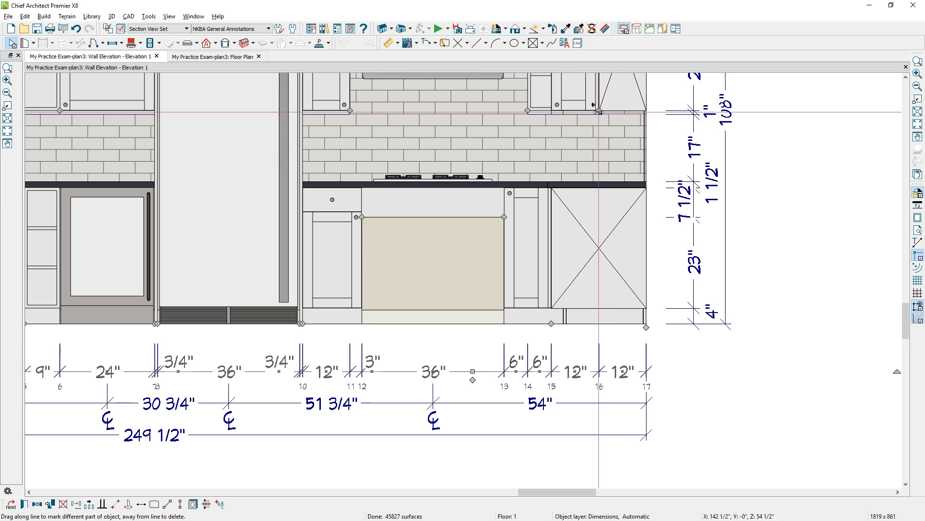
{"action": "left_click_drag", "start_coordinate": [600, 111], "coordinate": [862, 179]}
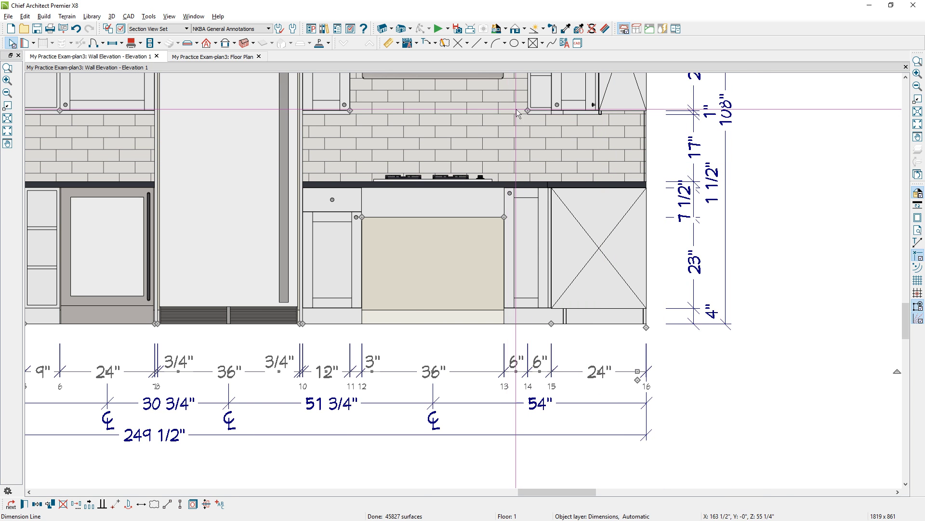
{"action": "left_click_drag", "start_coordinate": [527, 111], "coordinate": [551, 111]}
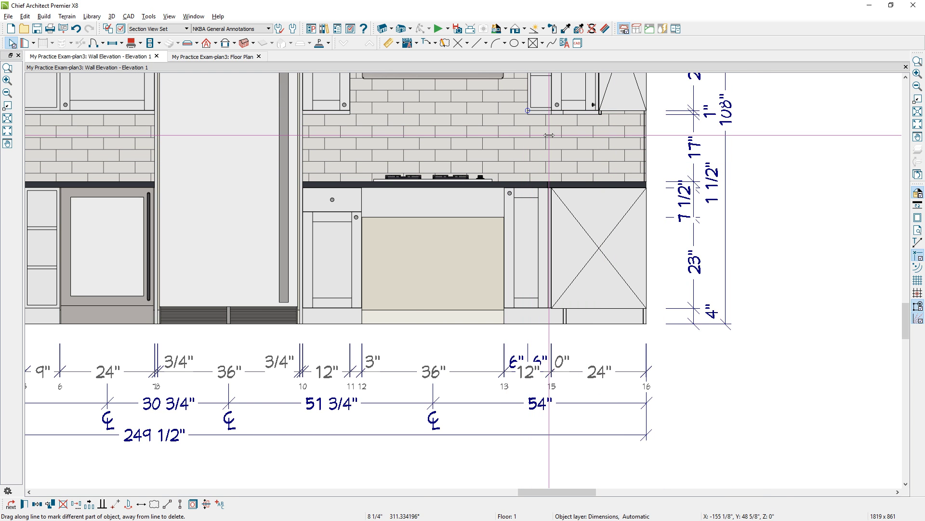
{"action": "left_click_drag", "start_coordinate": [356, 109], "coordinate": [452, 181]}
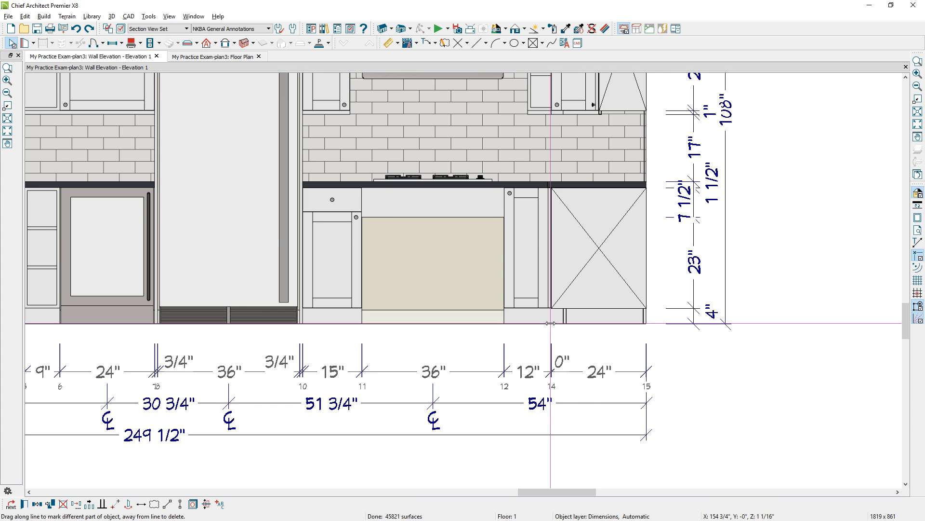
{"action": "left_click_drag", "start_coordinate": [551, 323], "coordinate": [552, 183]}
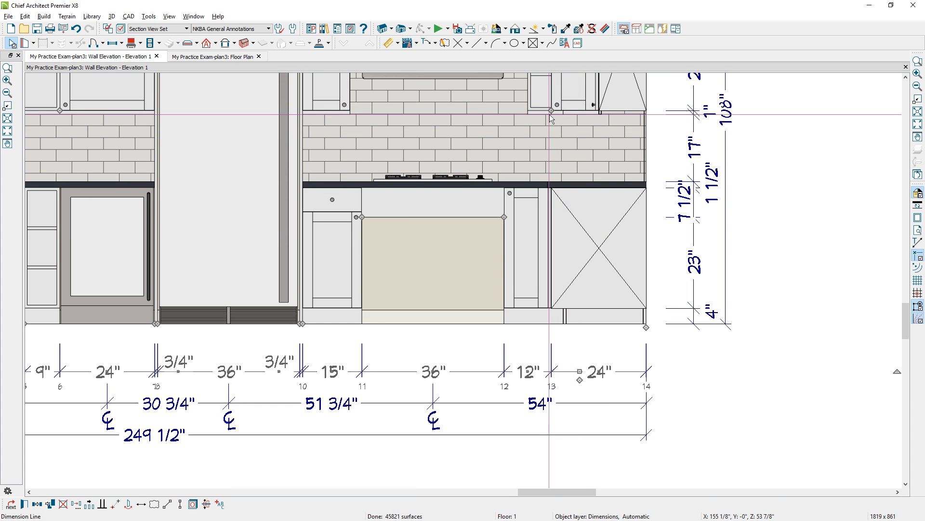
{"action": "left_click_drag", "start_coordinate": [550, 117], "coordinate": [576, 141]}
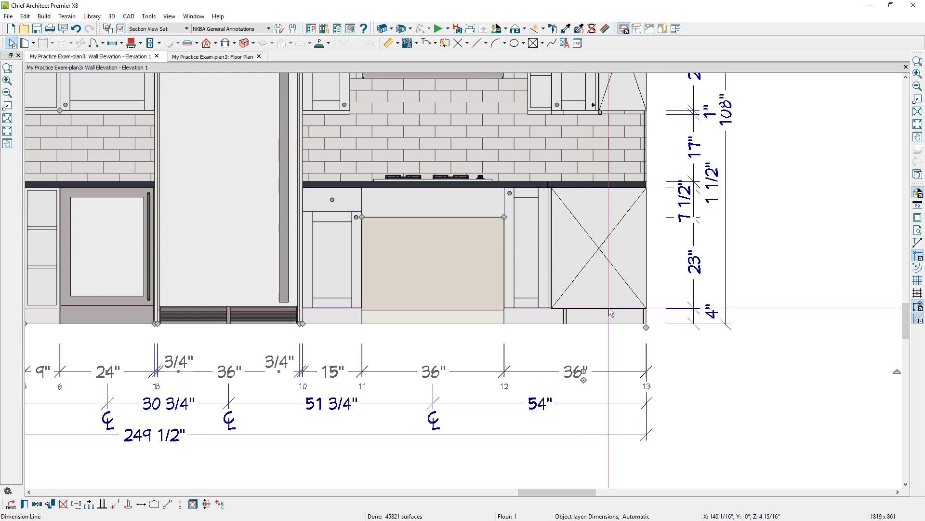
- Remove the surplus markers between the drawer base and the refrigerator from the lower dimension string, leaving 32" and 33" segments
{"action": "middle_click_drag", "start_coordinate": [287, 417], "coordinate": [445, 432]}
{"action": "middle_click_drag", "start_coordinate": [263, 401], "coordinate": [400, 402]}
{"action": "left_click", "coordinate": [374, 388]}
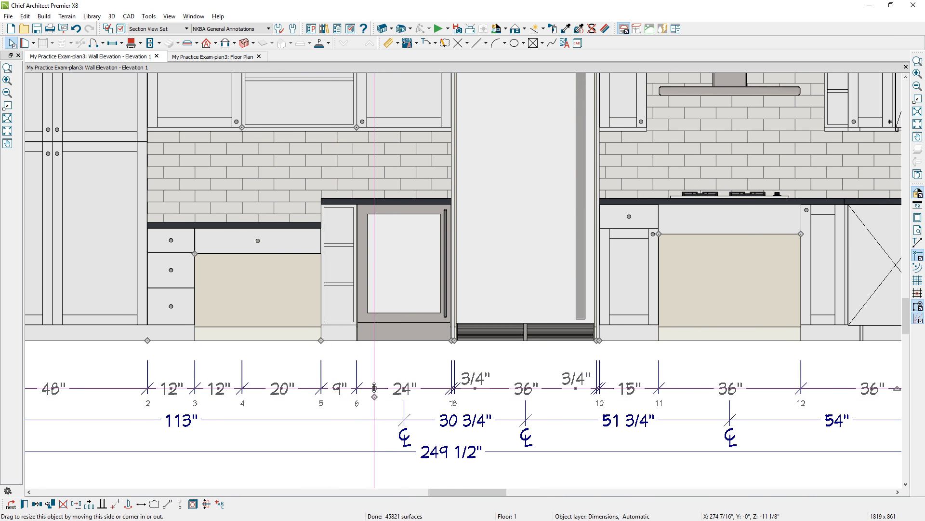
{"action": "left_click_drag", "start_coordinate": [348, 137], "coordinate": [210, 241]}
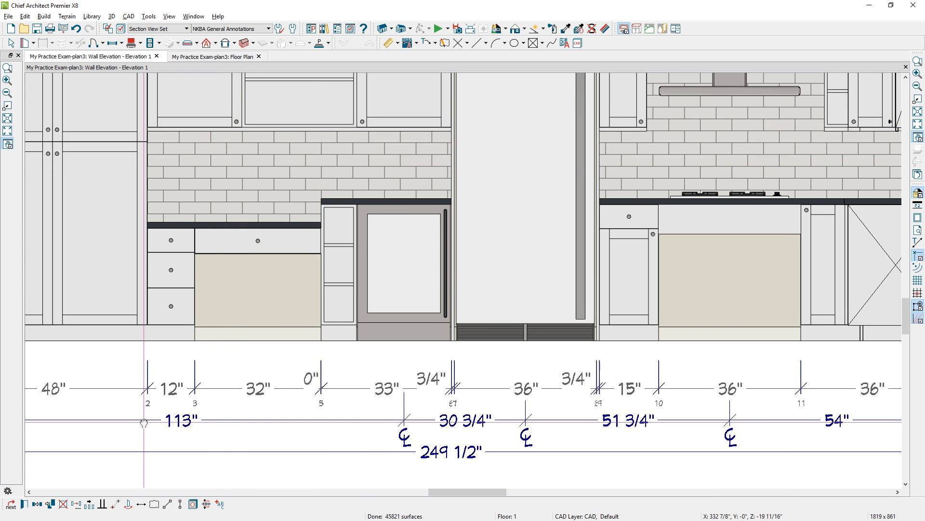
{"action": "middle_click_drag", "start_coordinate": [144, 423], "coordinate": [154, 425]}
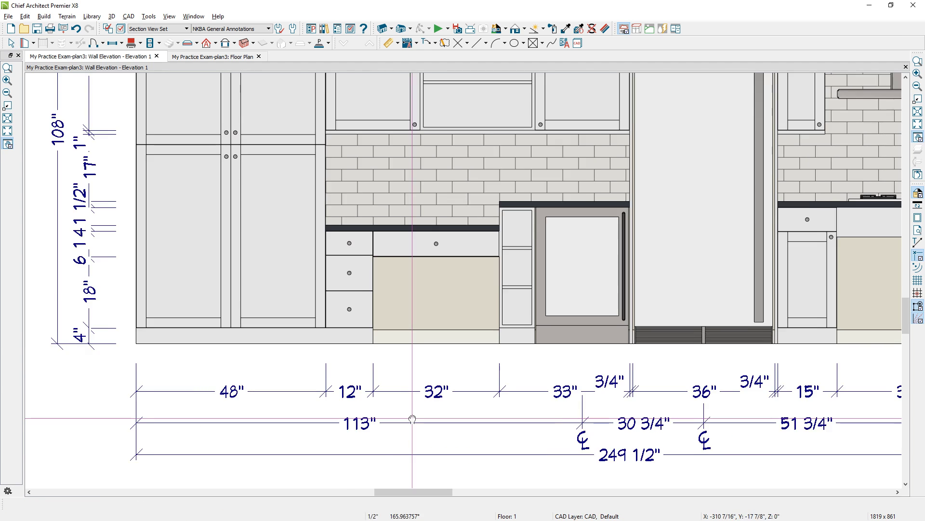
{"action": "middle_click_drag", "start_coordinate": [411, 419], "coordinate": [311, 408]}
{"action": "scroll", "coordinate": [320, 410], "scroll_direction": "down", "scroll_amount": 2}
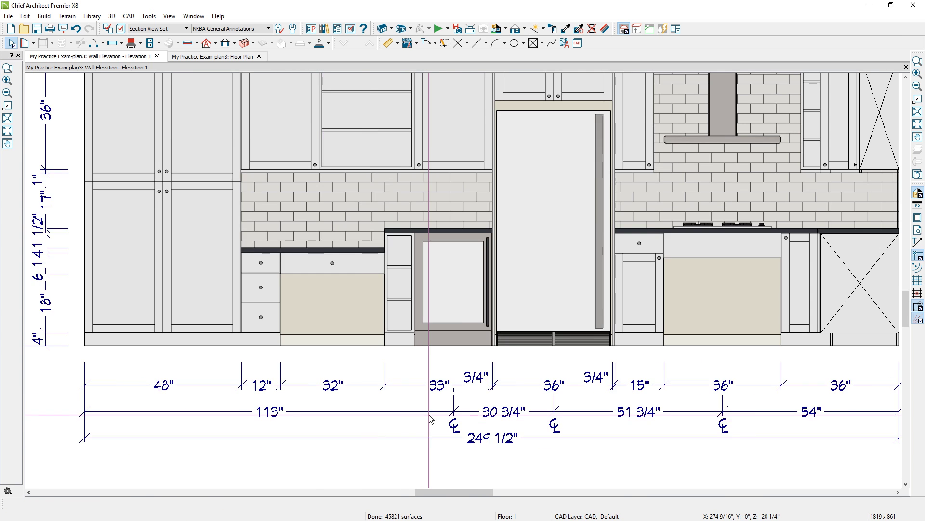
- Extend the three centerline marks of the lower dimension string up into the undercounter appliance, the refrigerator and the cooktop opening
{"action": "scroll", "coordinate": [386, 410], "scroll_direction": "up", "scroll_amount": 3}
{"action": "left_click", "coordinate": [444, 410]}
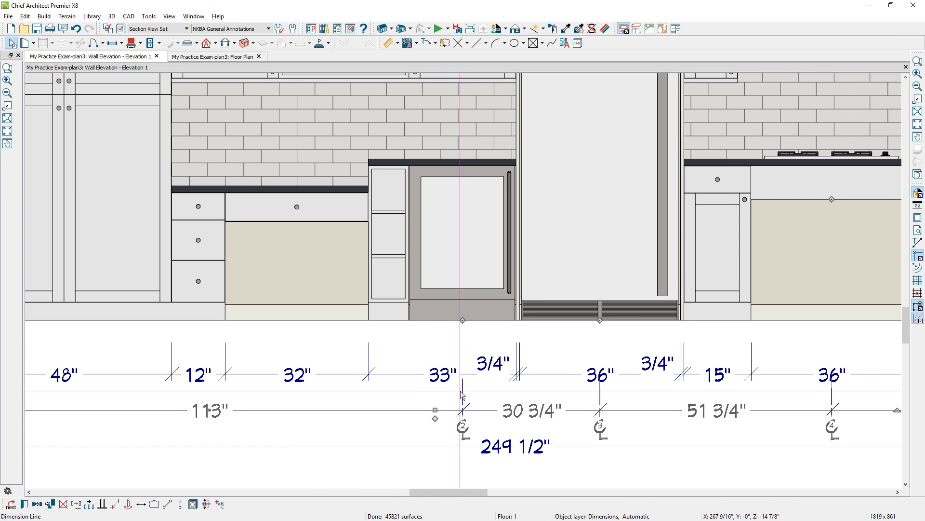
{"action": "left_click", "coordinate": [462, 309]}
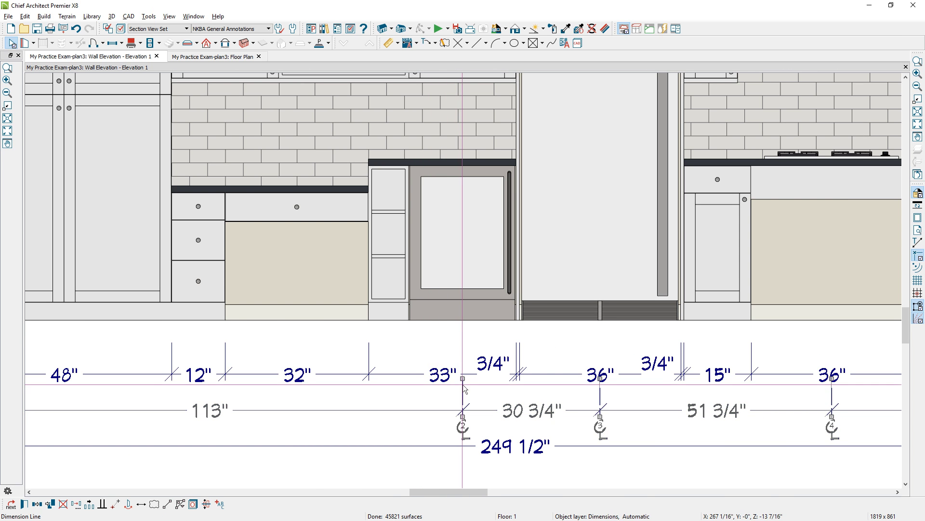
{"action": "left_click", "coordinate": [464, 274]}
{"action": "left_click_drag", "start_coordinate": [599, 379], "coordinate": [589, 274]}
{"action": "middle_click_drag", "start_coordinate": [735, 360], "coordinate": [488, 368]}
{"action": "left_click_drag", "start_coordinate": [584, 385], "coordinate": [581, 196]}
{"action": "scroll", "coordinate": [581, 196], "scroll_direction": "down", "scroll_amount": 2}
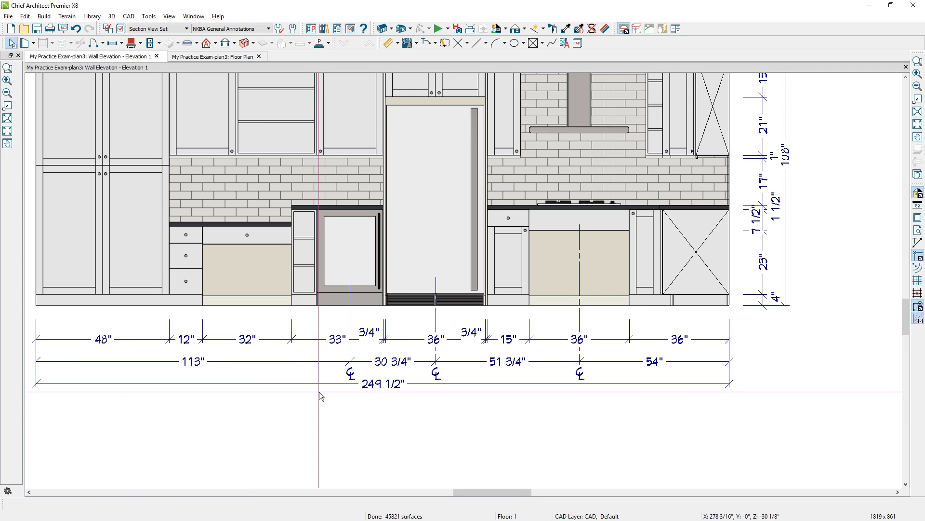
{"action": "scroll", "coordinate": [319, 392], "scroll_direction": "down", "scroll_amount": 2}
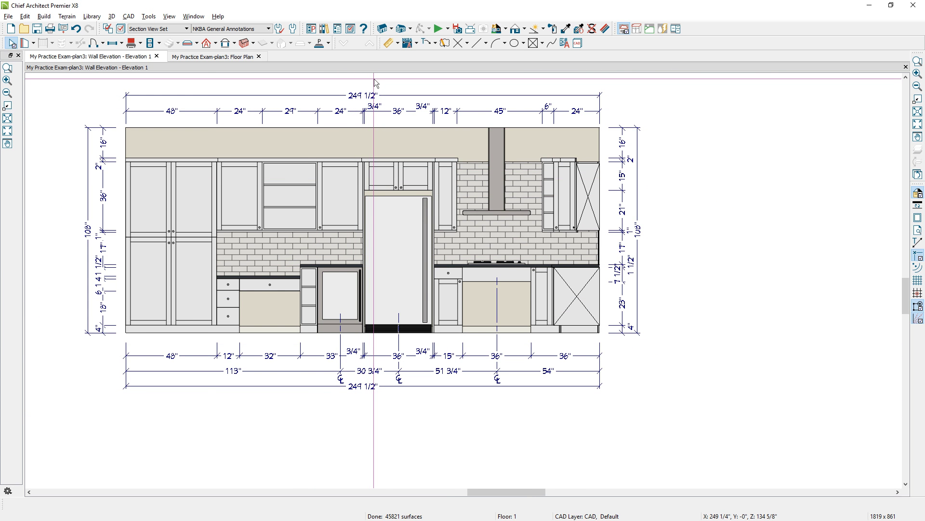
- Remove the desk drawer's lower-edge marker from the vertical dimension string beside the tall cabinet, leaving a 24 1/2" segment
{"action": "scroll", "coordinate": [131, 253], "scroll_direction": "up", "scroll_amount": 3}
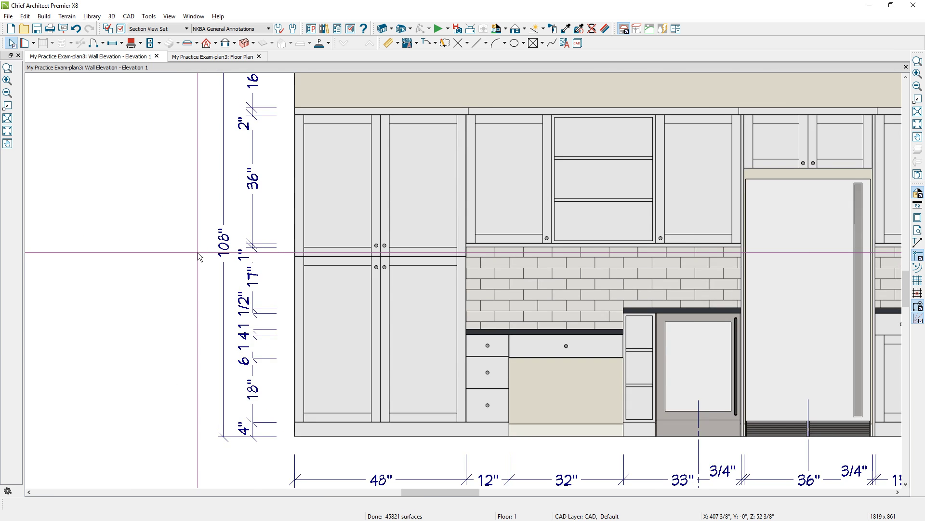
{"action": "scroll", "coordinate": [199, 257], "scroll_direction": "up", "scroll_amount": 1}
{"action": "left_click", "coordinate": [257, 218]}
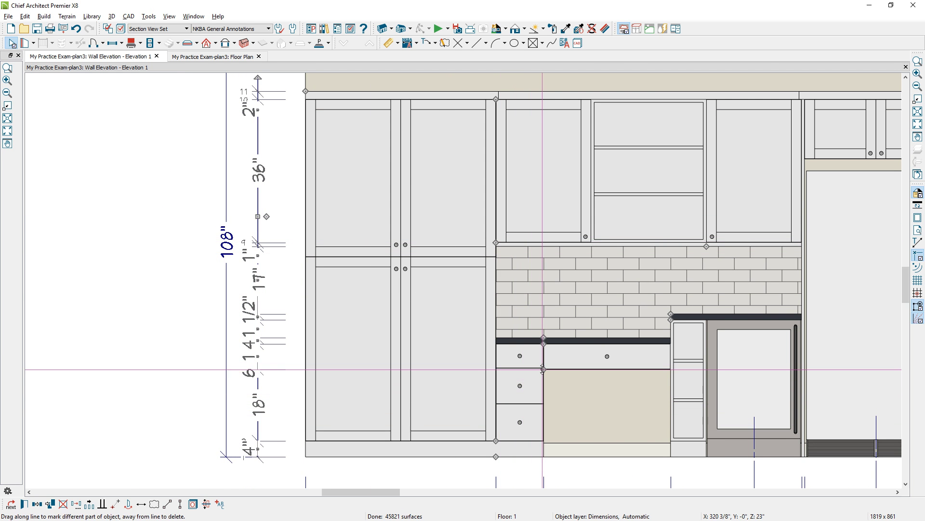
{"action": "left_click_drag", "start_coordinate": [543, 369], "coordinate": [582, 415]}
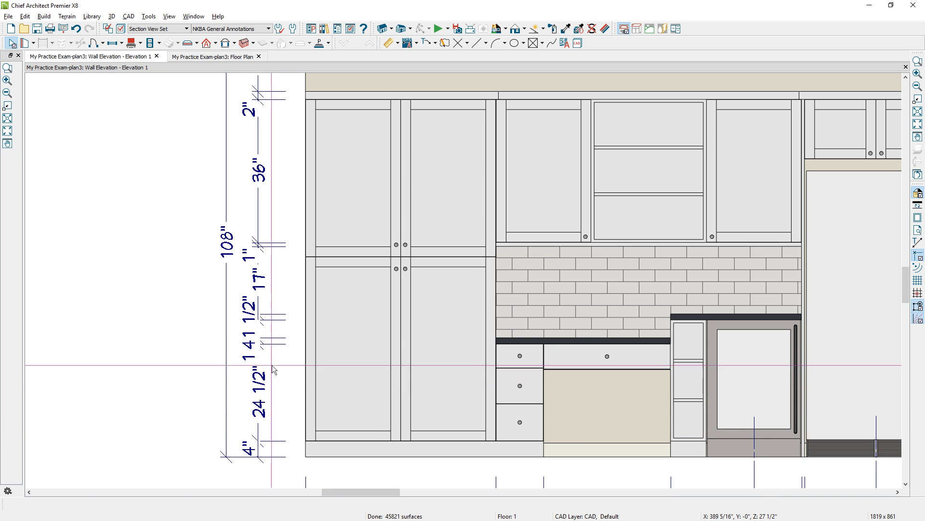
- Move the 2" and 1" numbers outward, level with their own segments, on the vertical dimension string beside the tall cabinet
{"action": "middle_click_drag", "start_coordinate": [256, 279], "coordinate": [292, 380]}
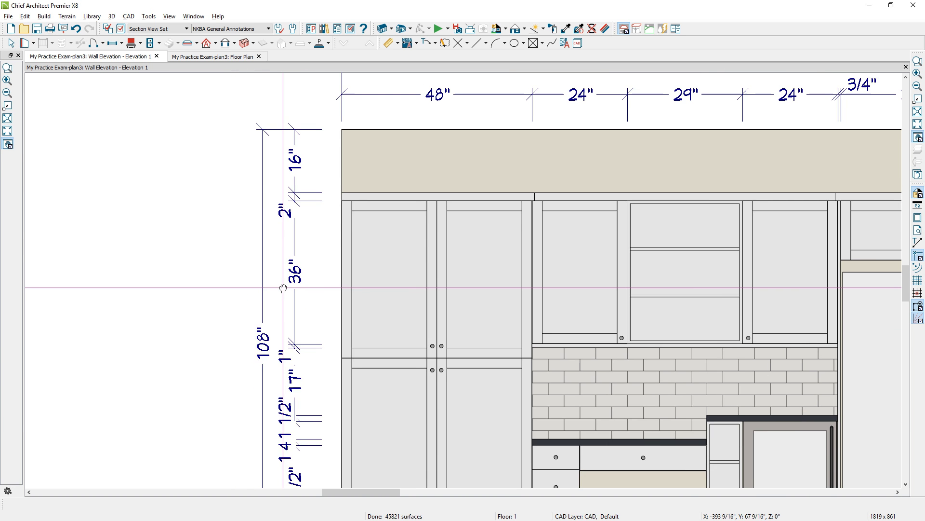
{"action": "left_click", "coordinate": [293, 231]}
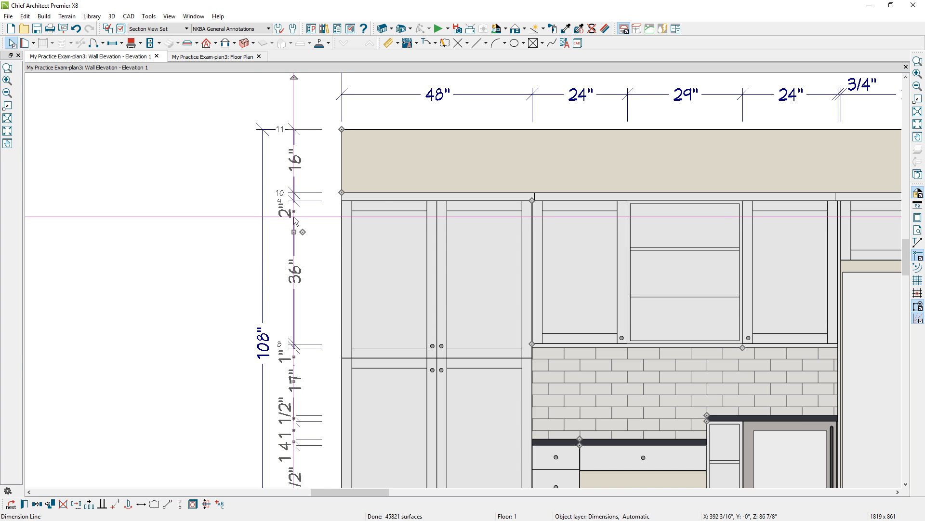
{"action": "left_click_drag", "start_coordinate": [293, 211], "coordinate": [274, 196]}
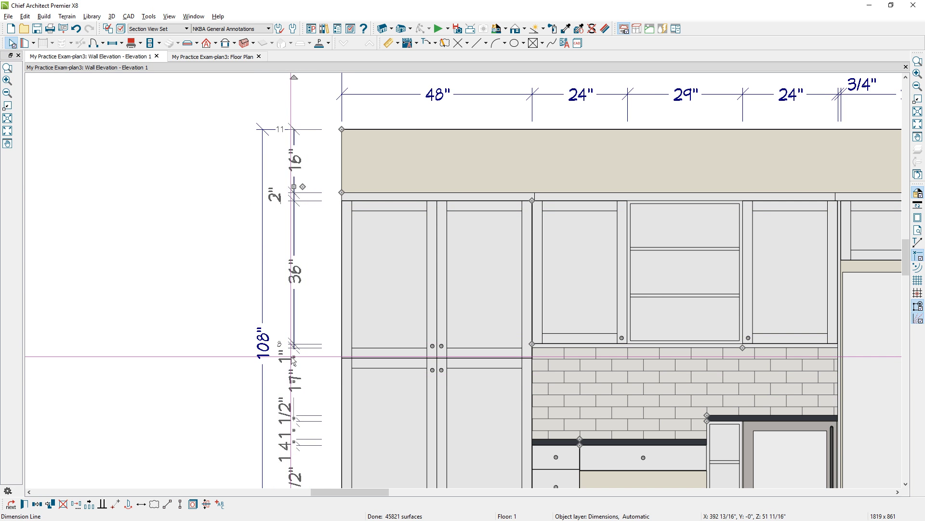
{"action": "left_click_drag", "start_coordinate": [292, 360], "coordinate": [273, 346]}
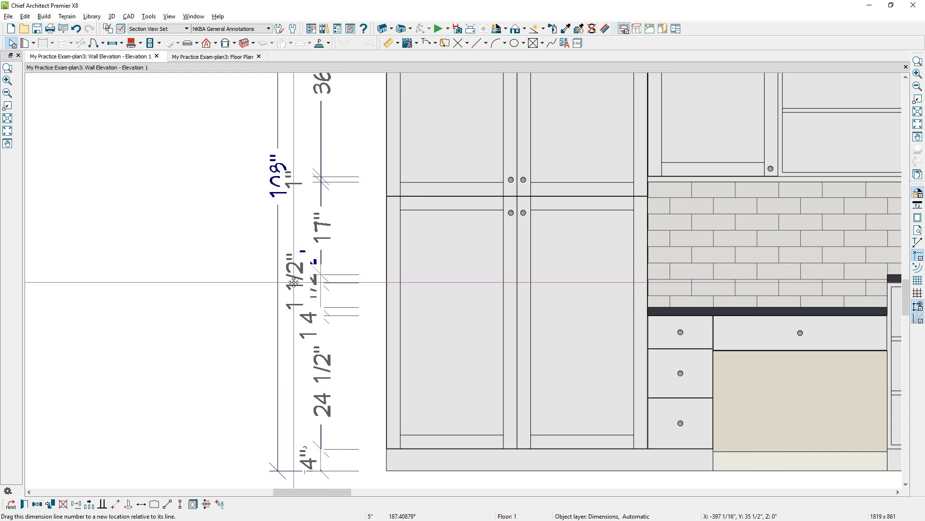
- Move both 1 1/2" countertop numbers to the outer side of the vertical dimension string beside the tall cabinet
{"action": "left_click_drag", "start_coordinate": [293, 282], "coordinate": [292, 279]}
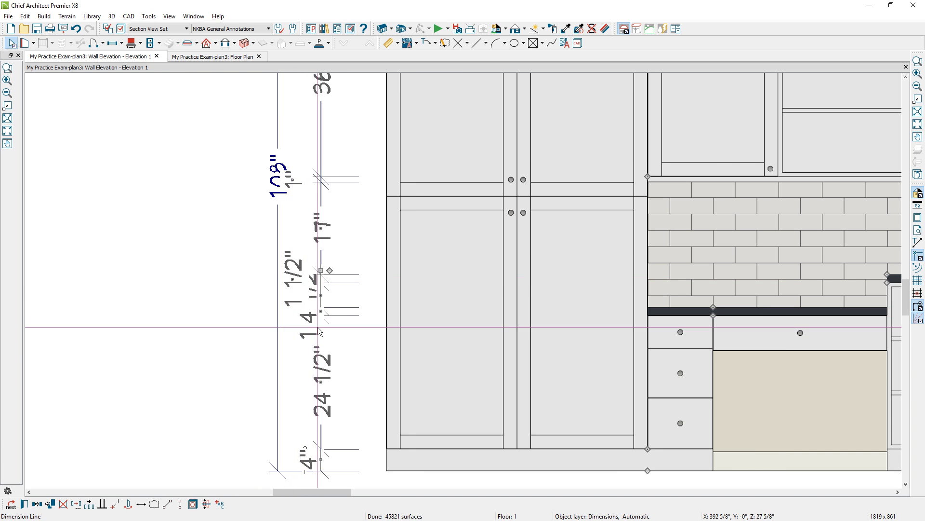
{"action": "left_click_drag", "start_coordinate": [308, 311], "coordinate": [295, 348]}
{"action": "key", "text": "Escape"}
- Remove the higher countertop's underside marker from the vertical dimension string, leaving a 6" segment down to the desk countertop
{"action": "scroll", "coordinate": [315, 367], "scroll_direction": "down", "scroll_amount": 2}
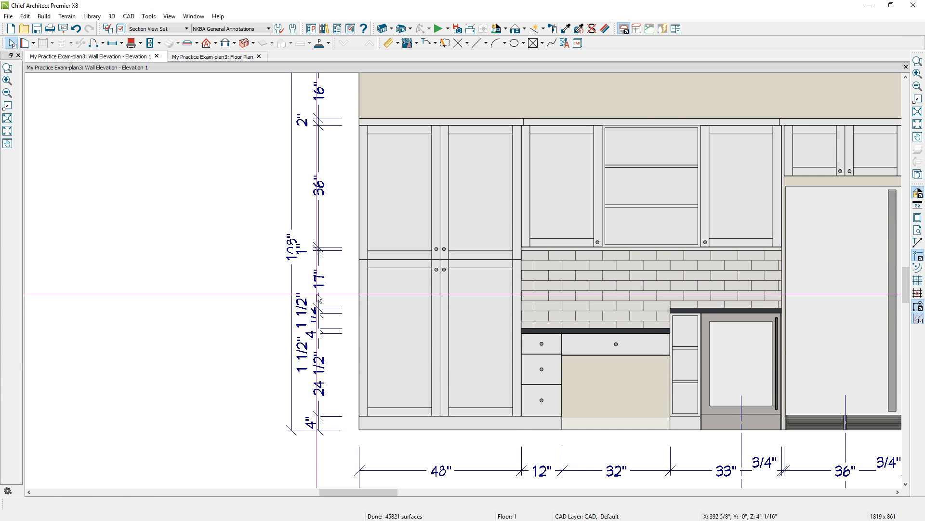
{"action": "left_click", "coordinate": [320, 280]}
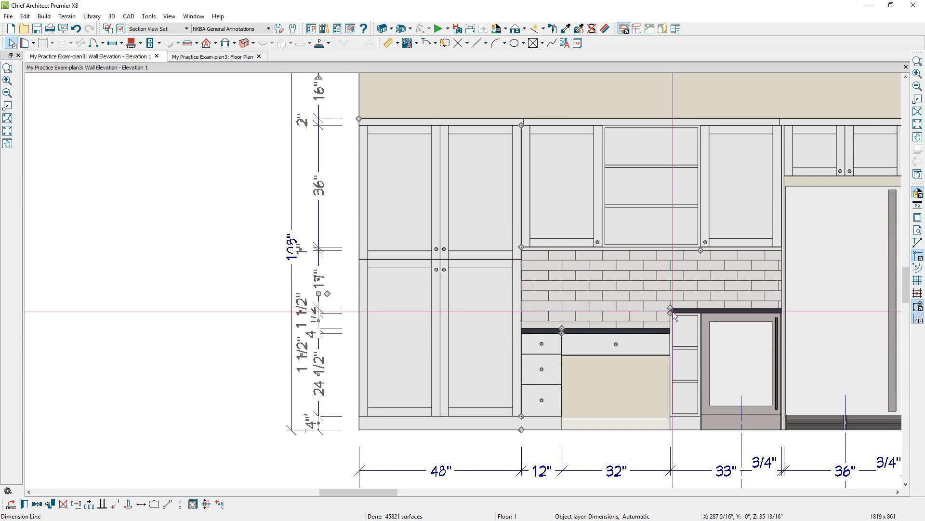
{"action": "left_click_drag", "start_coordinate": [673, 311], "coordinate": [638, 381]}
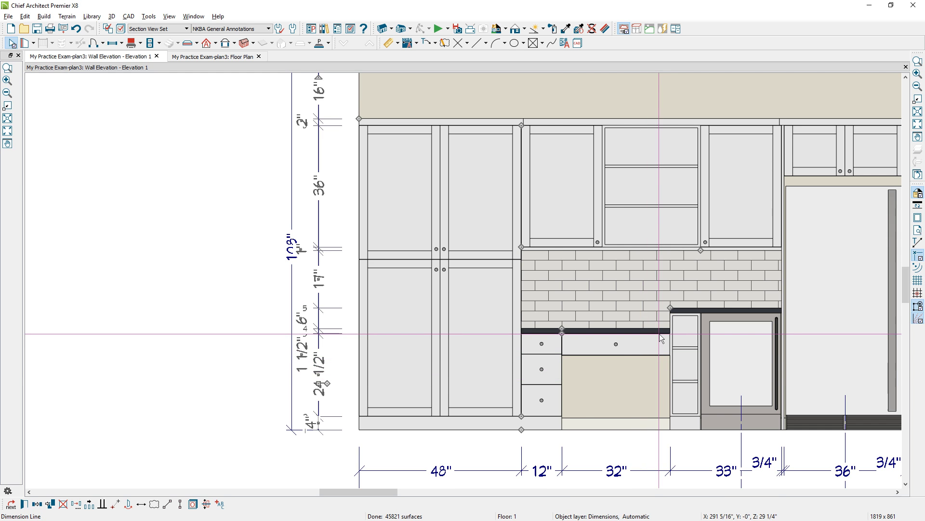
{"action": "left_click", "coordinate": [270, 372]}
{"action": "scroll", "coordinate": [270, 370], "scroll_direction": "up", "scroll_amount": 1}
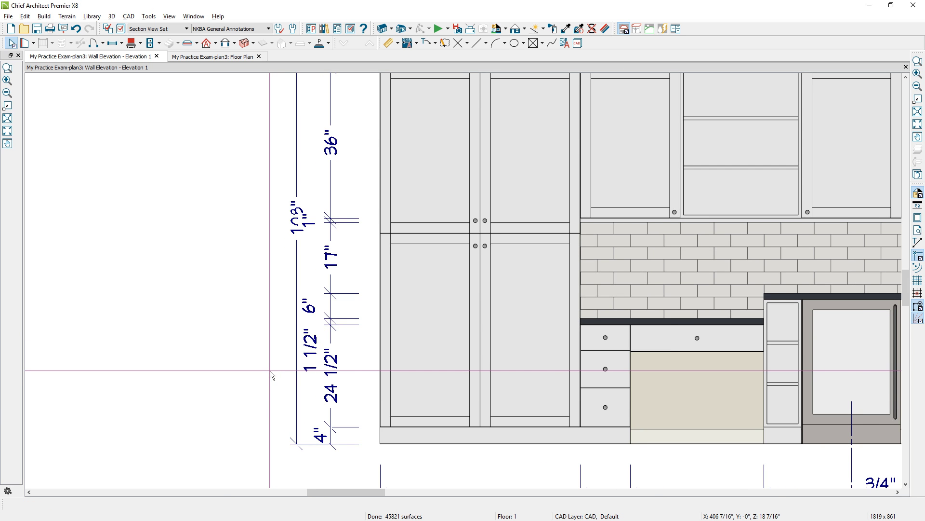
- Move the overall 108" dimension beside the tall cabinet outward and stretch its lower extension line toward the cabinet base
{"action": "scroll", "coordinate": [270, 372], "scroll_direction": "down", "scroll_amount": 1}
{"action": "left_click", "coordinate": [292, 278]}
{"action": "left_click_drag", "start_coordinate": [293, 276], "coordinate": [284, 278]}
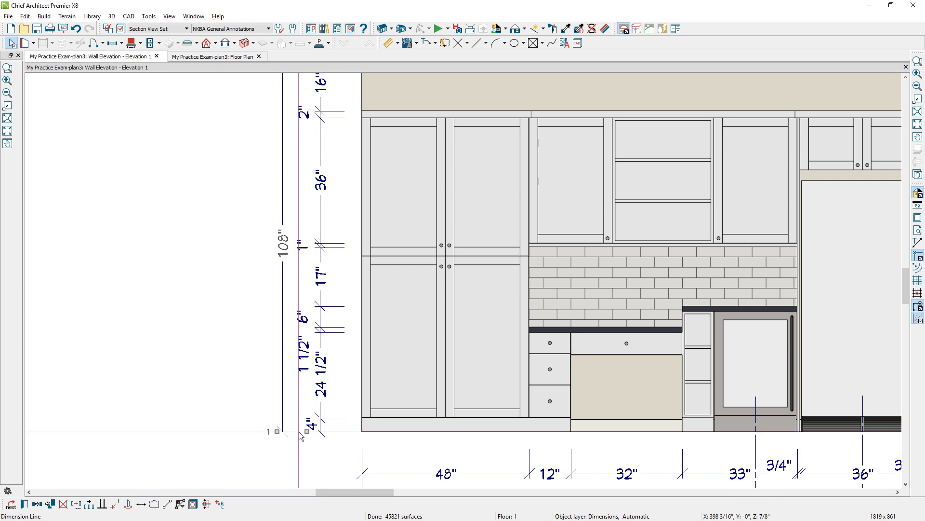
{"action": "left_click_drag", "start_coordinate": [307, 431], "coordinate": [332, 431]}
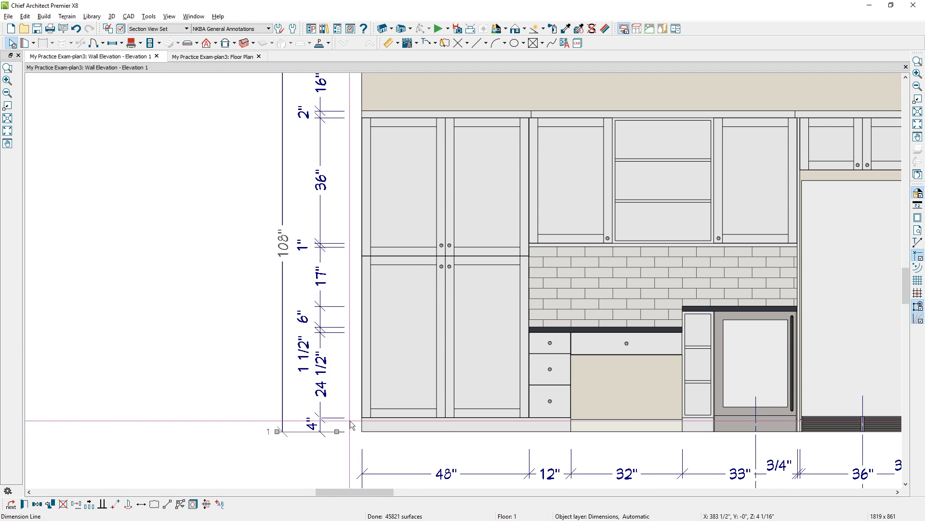
- Shift the segmented vertical dimension string closer to the tall cabinet and fit the whole elevation in view
{"action": "scroll", "coordinate": [309, 323], "scroll_direction": "up", "scroll_amount": 5}
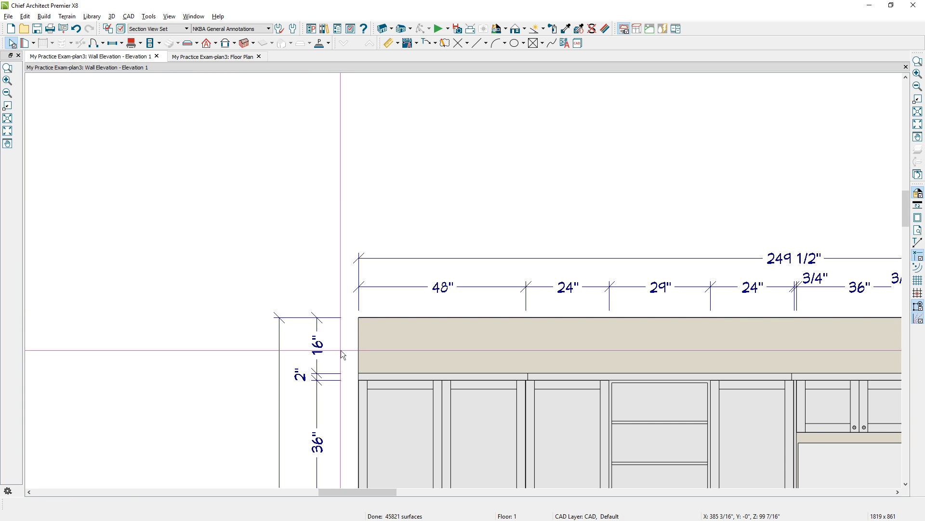
{"action": "left_click", "coordinate": [340, 318]}
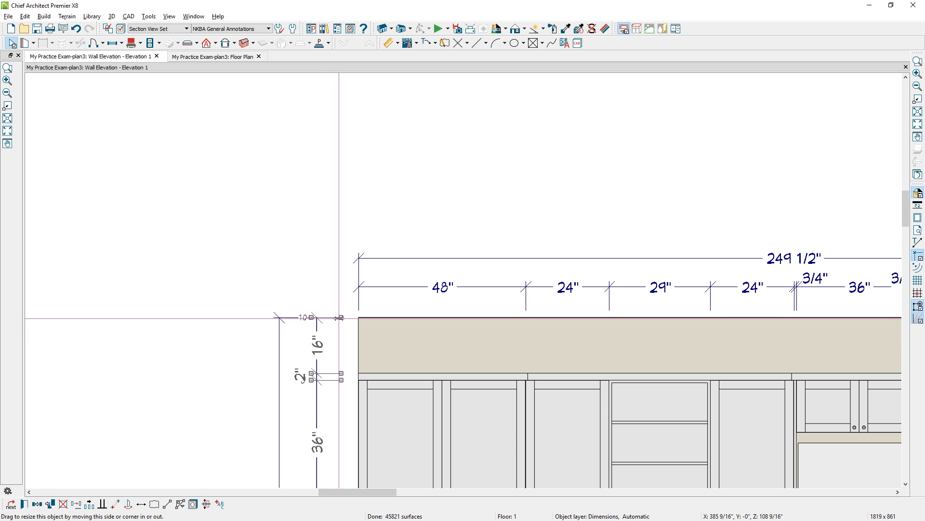
{"action": "left_click_drag", "start_coordinate": [340, 318], "coordinate": [350, 318]}
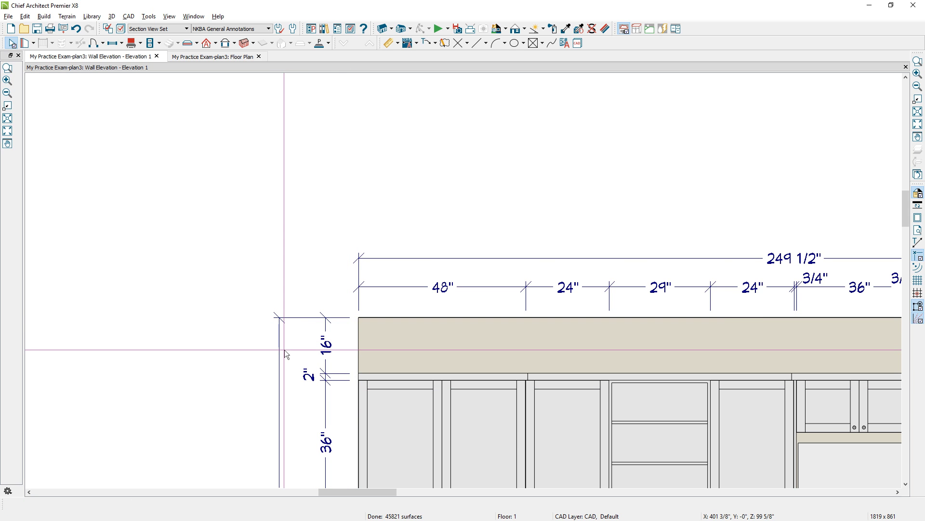
{"action": "key", "text": "F6"}
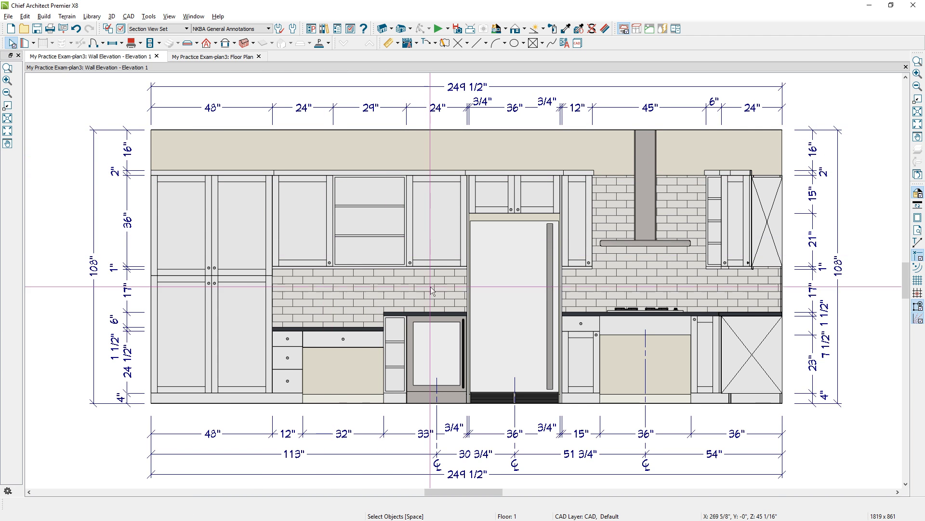
- Delete all the horizontal dimension strings below the base cabinets, including the appliance centerline string
{"action": "middle_click_drag", "start_coordinate": [430, 291], "coordinate": [426, 217]}
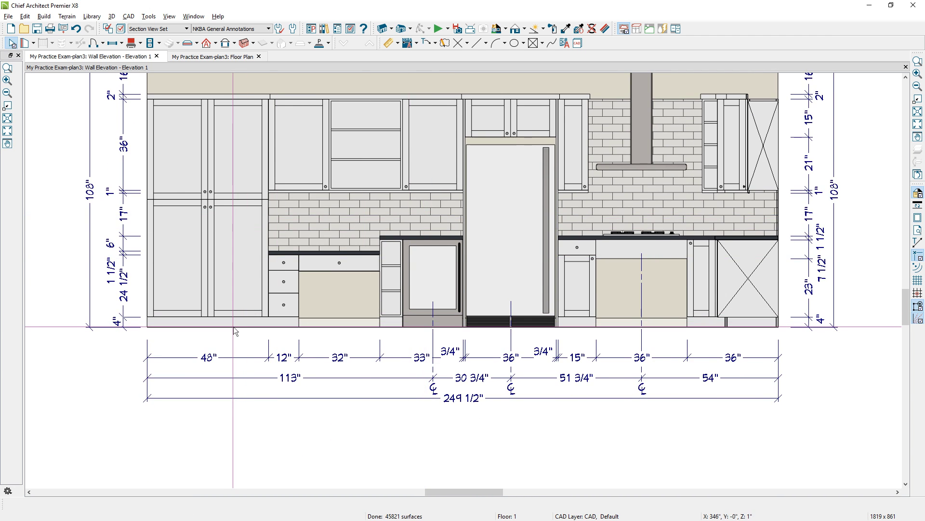
{"action": "left_click", "coordinate": [393, 44]}
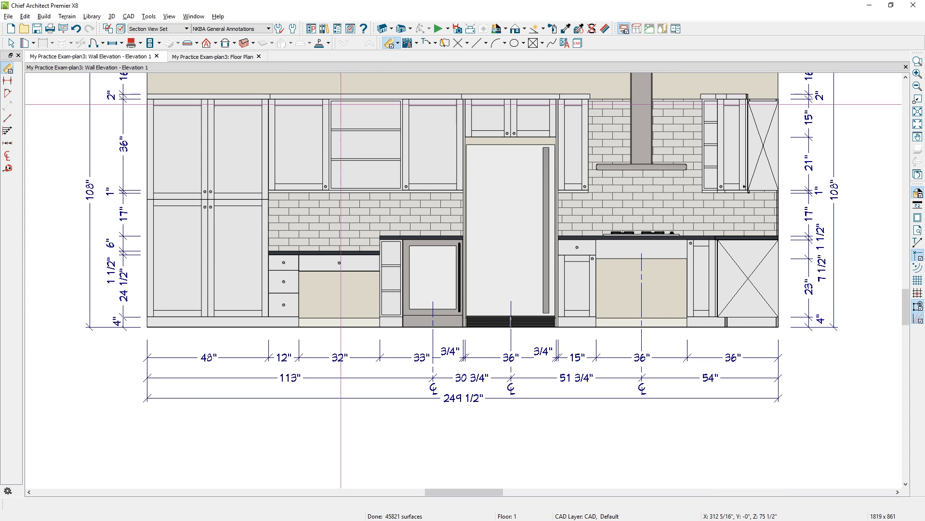
{"action": "mouse_move", "coordinate": [139, 301]}
{"action": "left_mouse_down"}
{"action": "mouse_move", "coordinate": [382, 371]}
{"action": "mouse_move", "coordinate": [767, 414]}
{"action": "left_mouse_up"}
{"action": "key", "text": "Delete"}
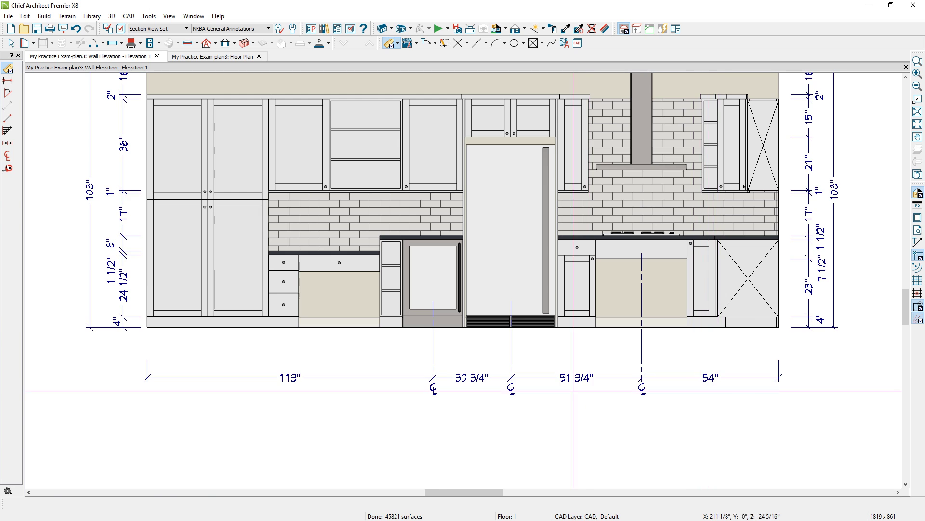
{"action": "left_click", "coordinate": [597, 379]}
{"action": "key", "text": "Delete"}
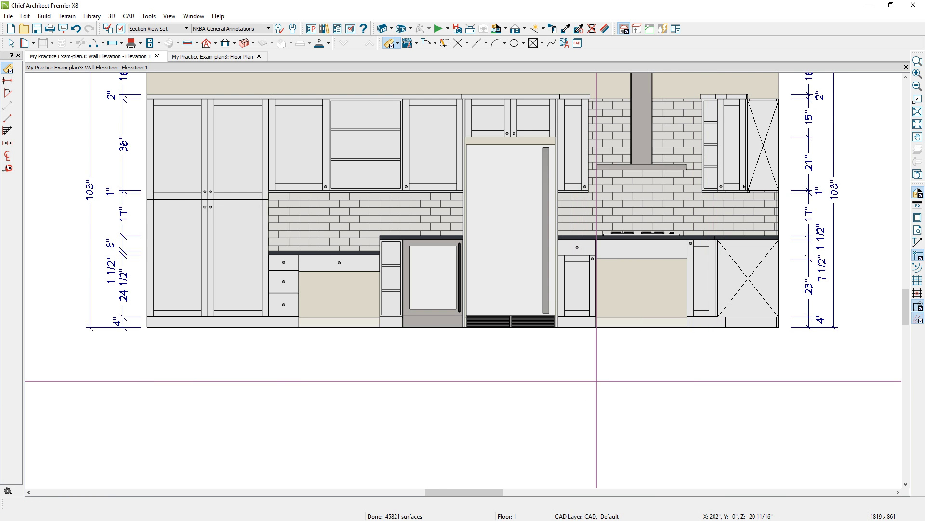
- Activate the NKBA 1E -- Elevation Cabinets annotation set and clear opening casings and primitive/shape sides from its located dimension objects
{"action": "left_click", "coordinate": [244, 29]}
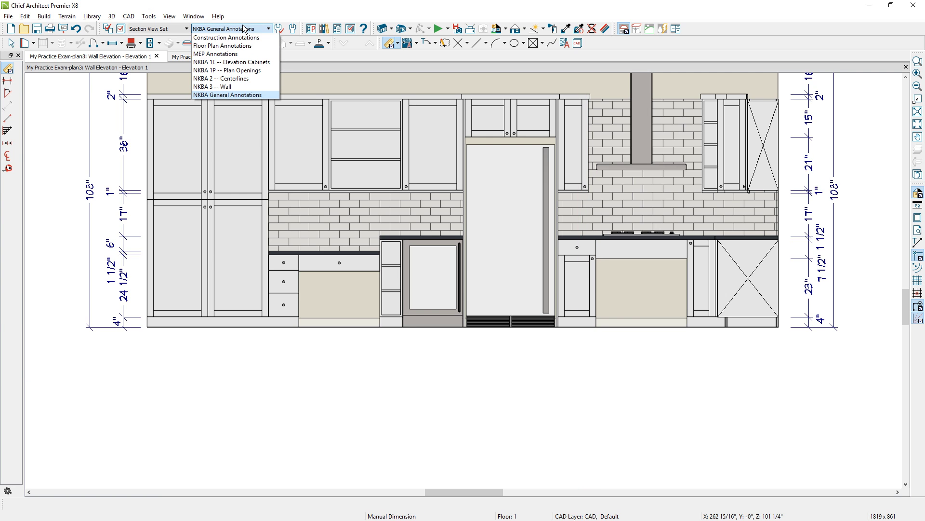
{"action": "left_click", "coordinate": [262, 63]}
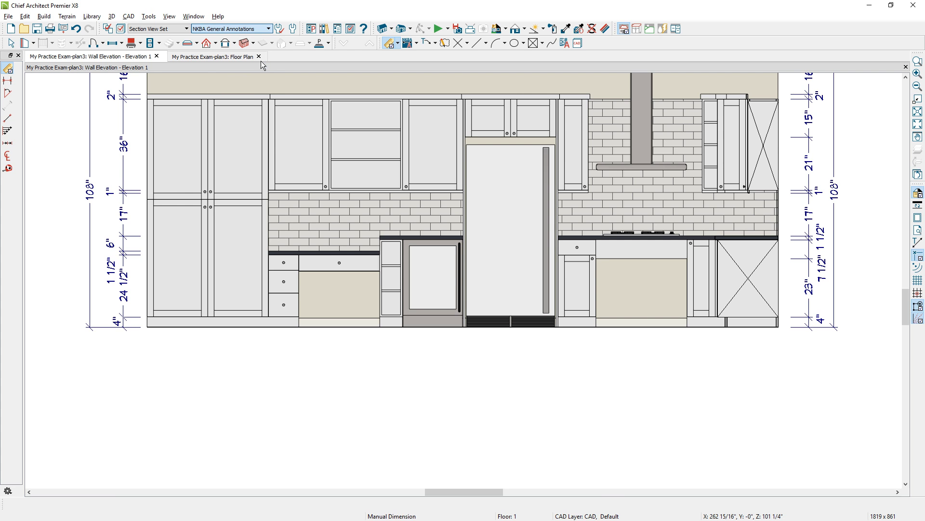
{"action": "double_click", "coordinate": [391, 43]}
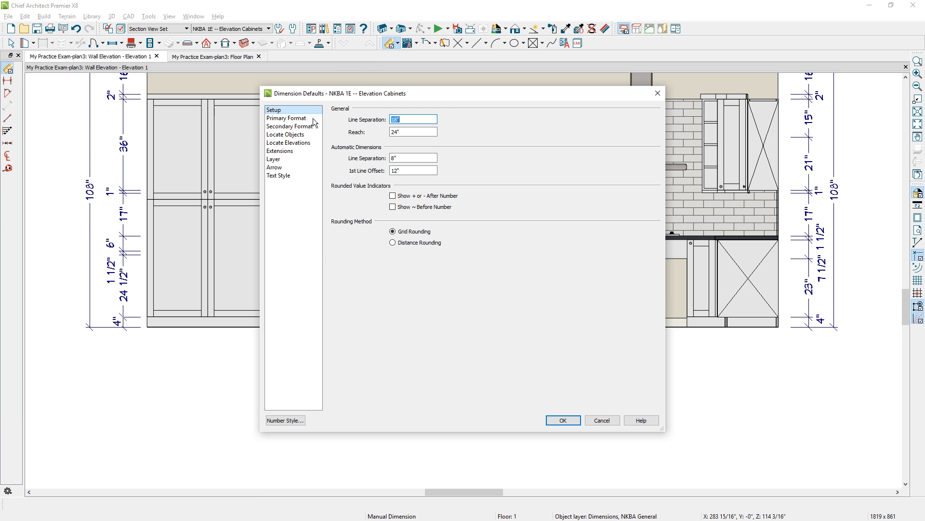
{"action": "left_click", "coordinate": [307, 135]}
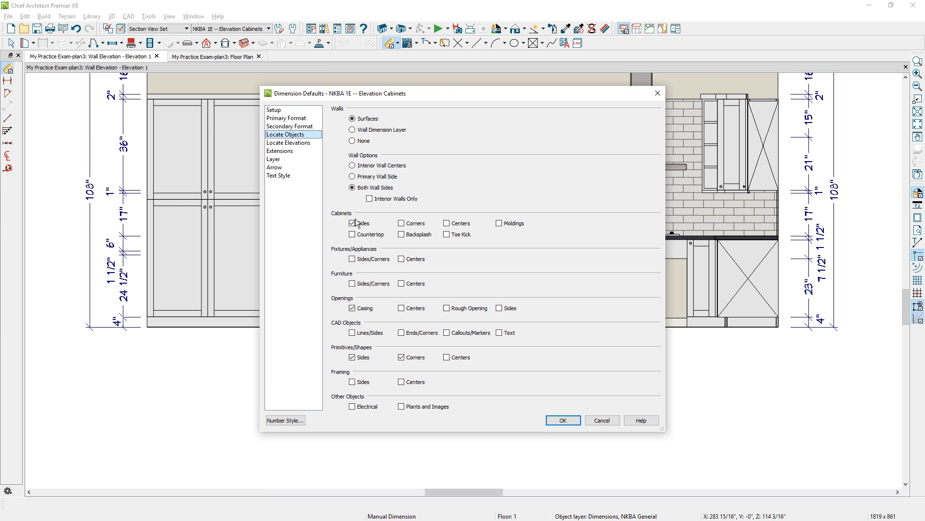
{"action": "left_click", "coordinate": [364, 309]}
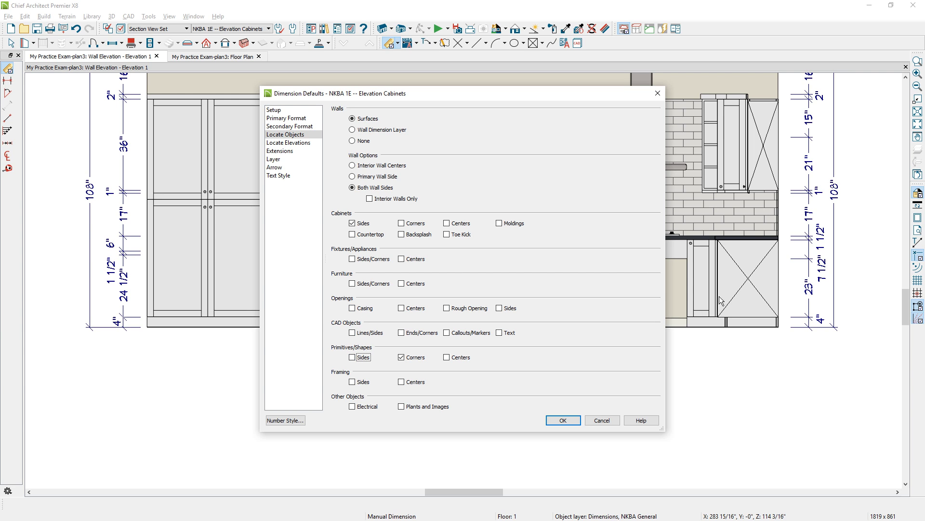
{"action": "left_click", "coordinate": [564, 420]}
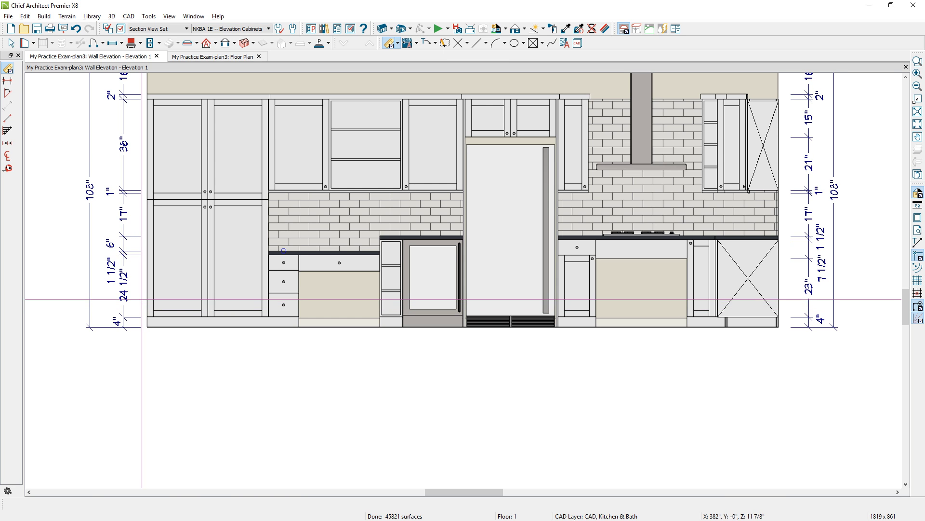
- Place a manual dimension string below the base cabinets, and remove the marker between its last two segments to leave a 36" segment
{"action": "left_click_drag", "start_coordinate": [141, 273], "coordinate": [680, 345]}
{"action": "left_click", "coordinate": [675, 274]}
{"action": "key", "text": "space"}
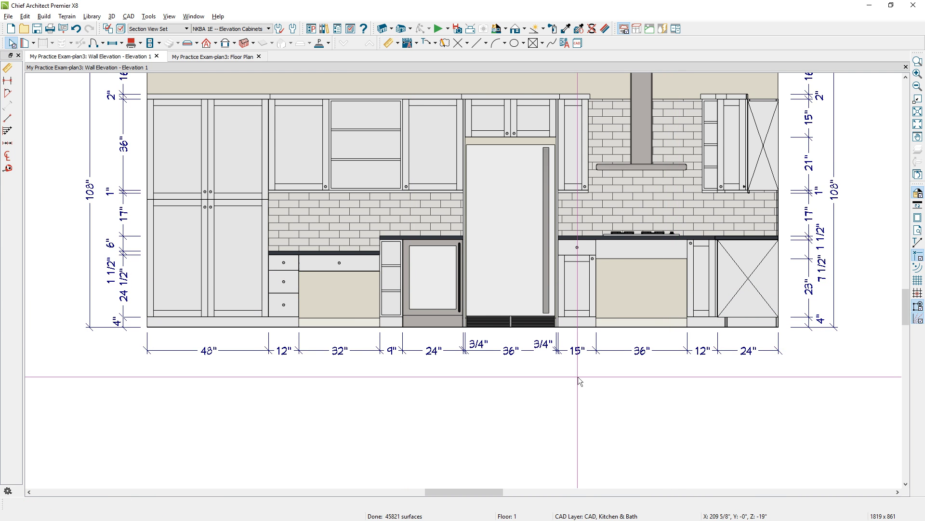
{"action": "left_click", "coordinate": [715, 328]}
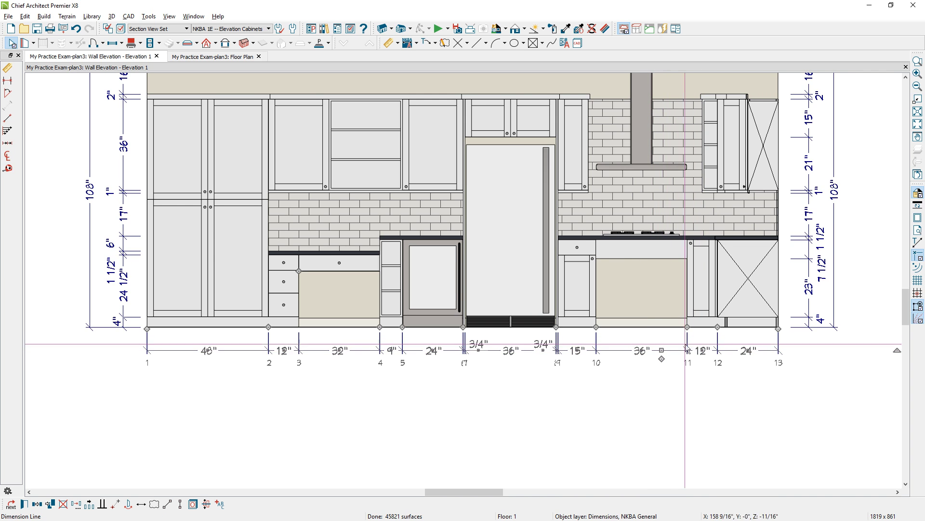
{"action": "left_click_drag", "start_coordinate": [715, 327], "coordinate": [731, 378]}
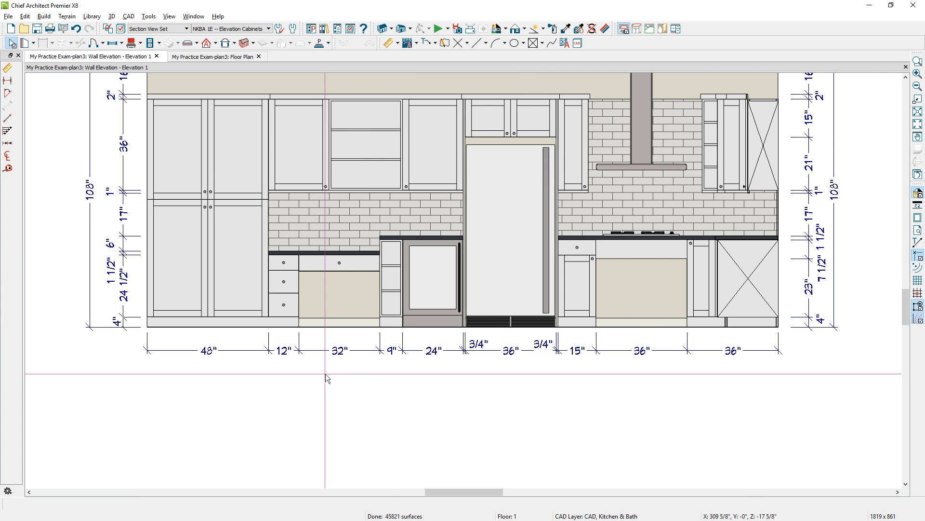
- Activate the NKBA 2 -- Centerlines annotation set and limit its located objects to wall surfaces and fixture/appliance centers
{"action": "left_click", "coordinate": [269, 29]}
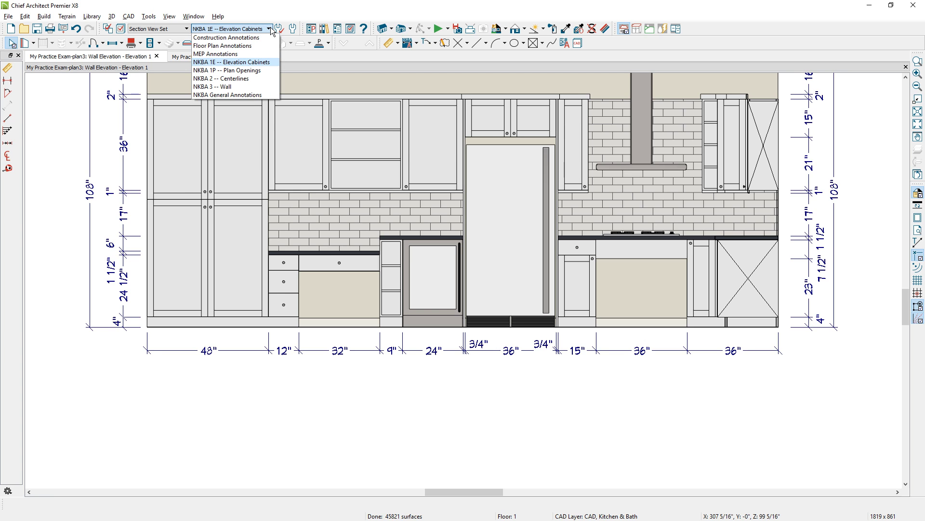
{"action": "left_click", "coordinate": [239, 76]}
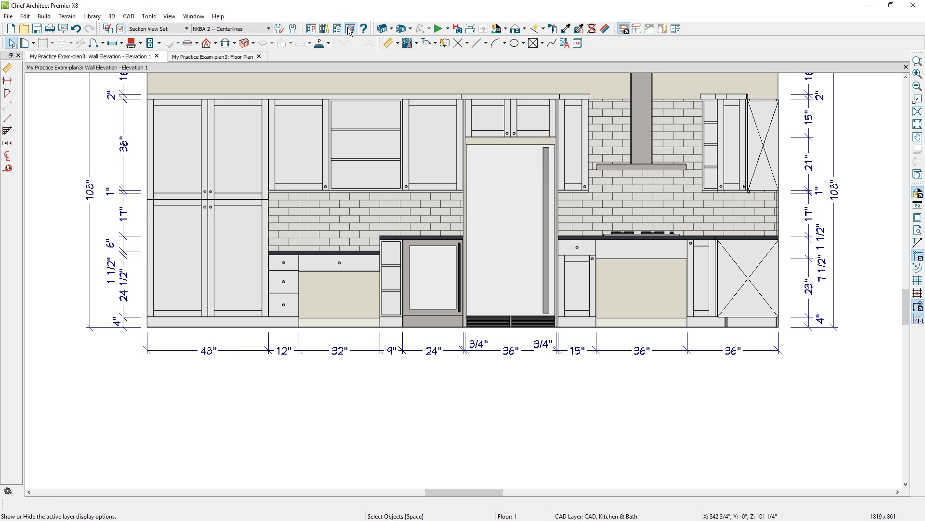
{"action": "left_click", "coordinate": [398, 45]}
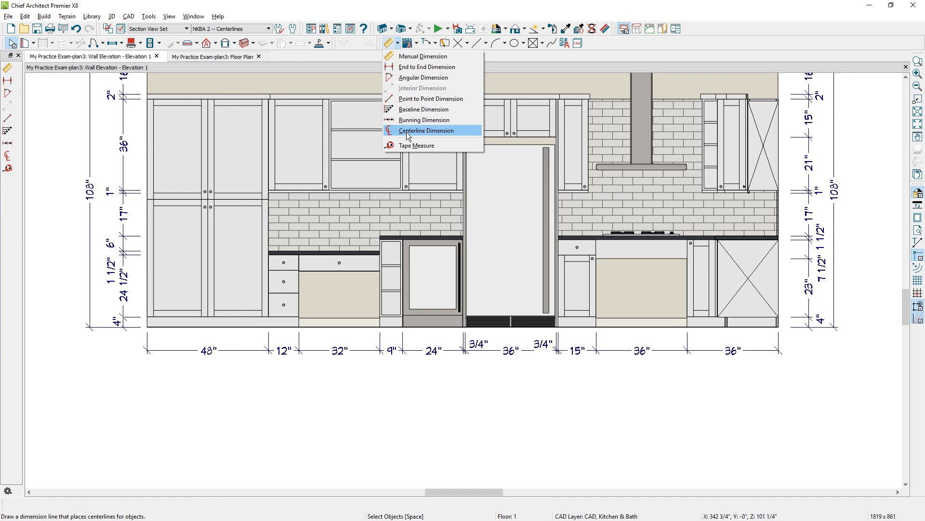
{"action": "left_click", "coordinate": [415, 128]}
{"action": "double_click", "coordinate": [391, 45]}
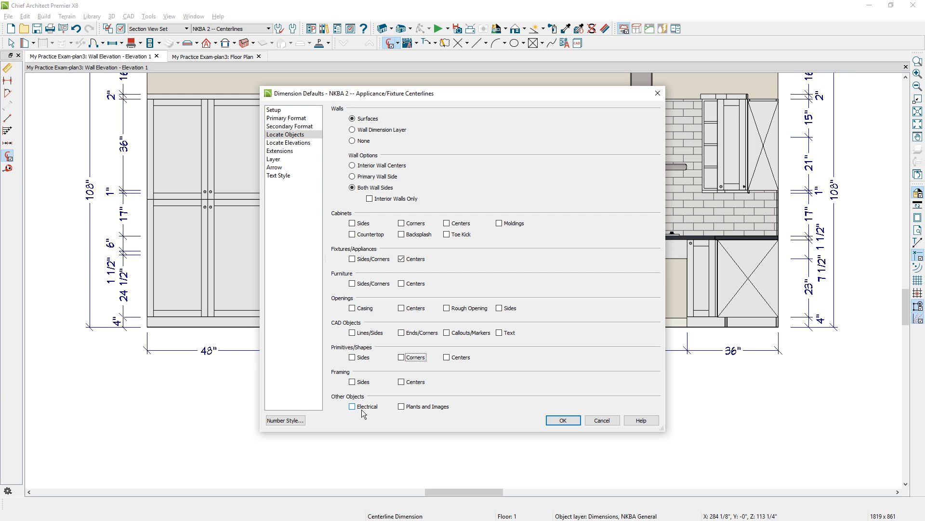
{"action": "left_click", "coordinate": [564, 420]}
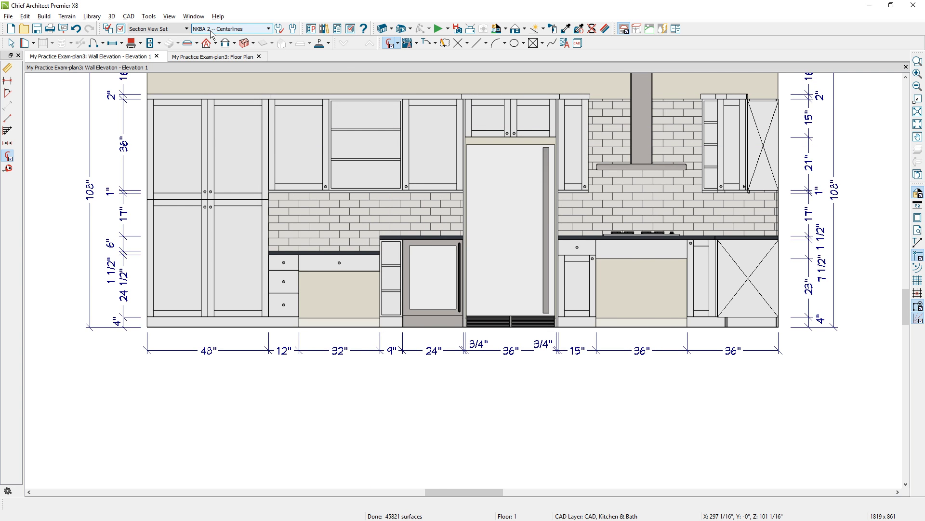
- Add a centerline dimension string below the cabinet string and extend its three centerlines up into the undercounter appliance, refrigerator and cooktop base
{"action": "left_click", "coordinate": [391, 45]}
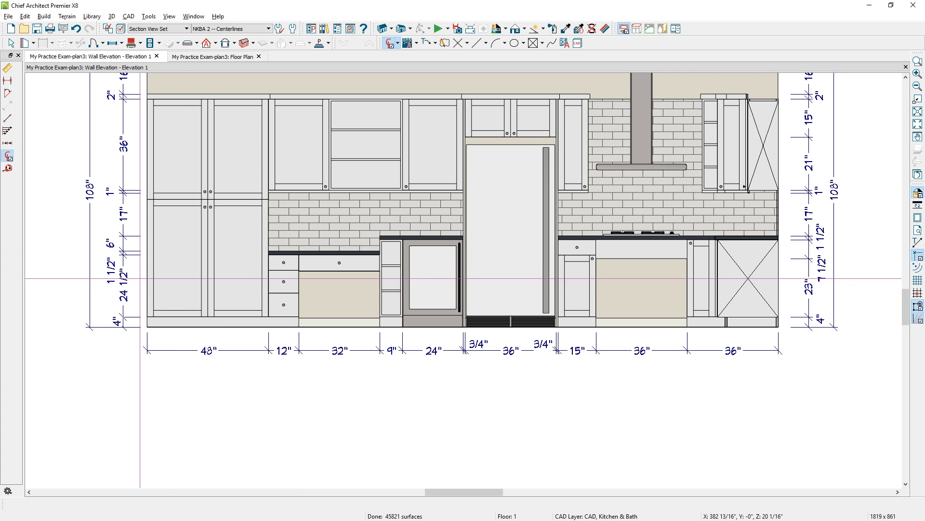
{"action": "left_click_drag", "start_coordinate": [209, 272], "coordinate": [688, 372]}
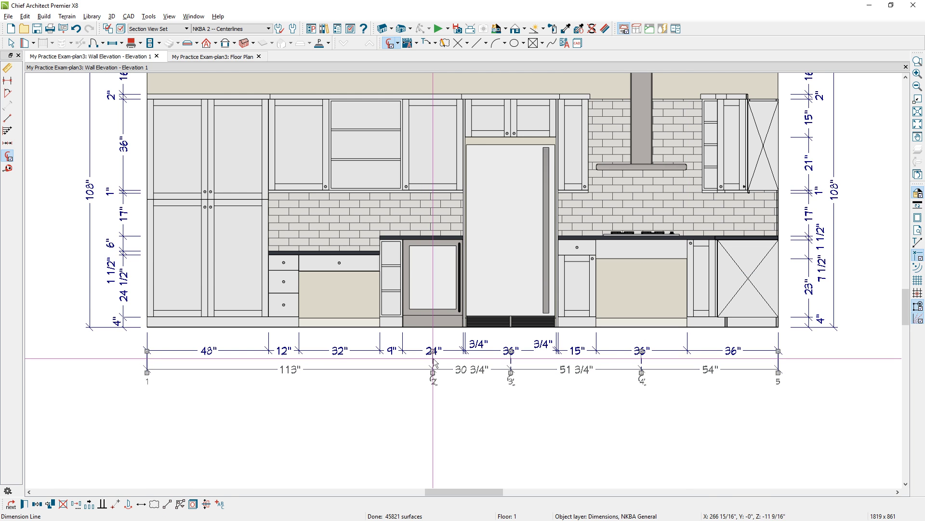
{"action": "left_click_drag", "start_coordinate": [433, 353], "coordinate": [434, 300]}
{"action": "left_click_drag", "start_coordinate": [511, 351], "coordinate": [501, 301]}
{"action": "left_click_drag", "start_coordinate": [642, 351], "coordinate": [633, 257]}
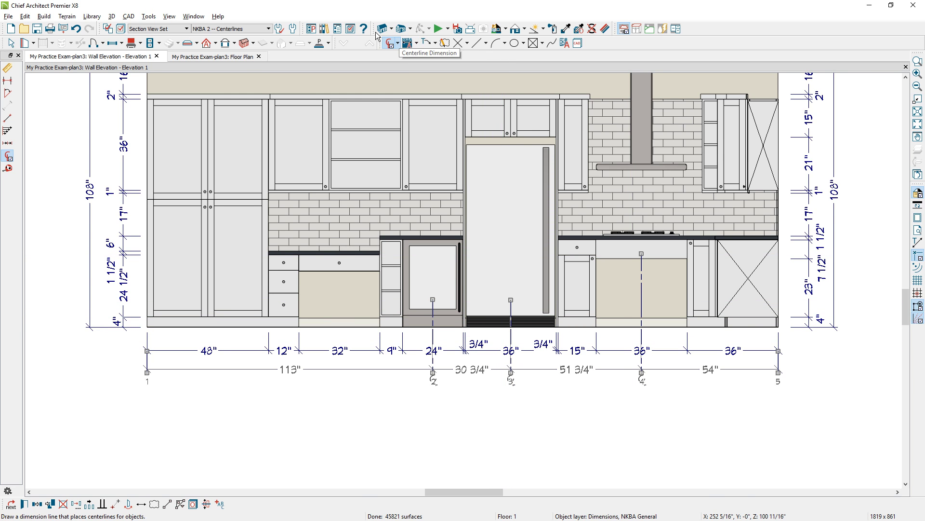
- Using the NKBA 3 -- Wall annotation set, draw an end-to-end dimension across the full wall and place it below the centerline string
{"action": "left_click", "coordinate": [270, 29]}
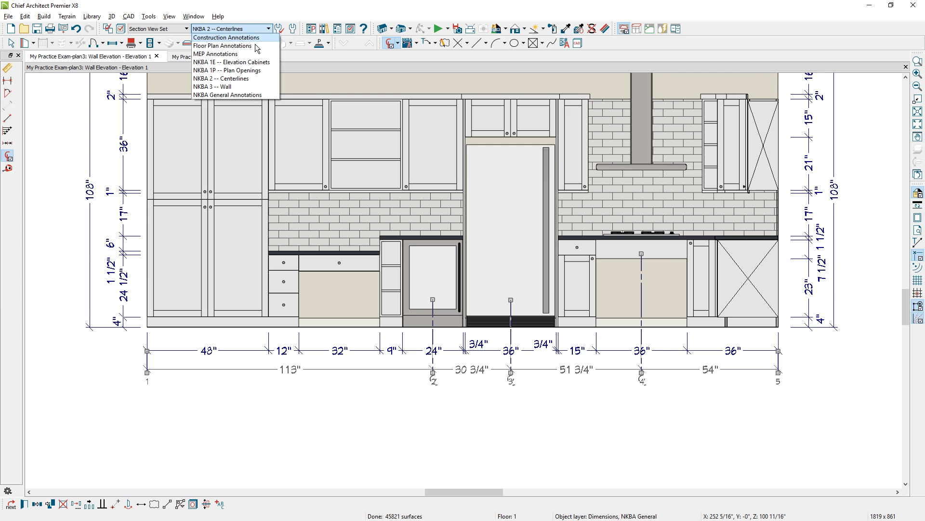
{"action": "left_click", "coordinate": [230, 88]}
{"action": "left_click", "coordinate": [397, 43]}
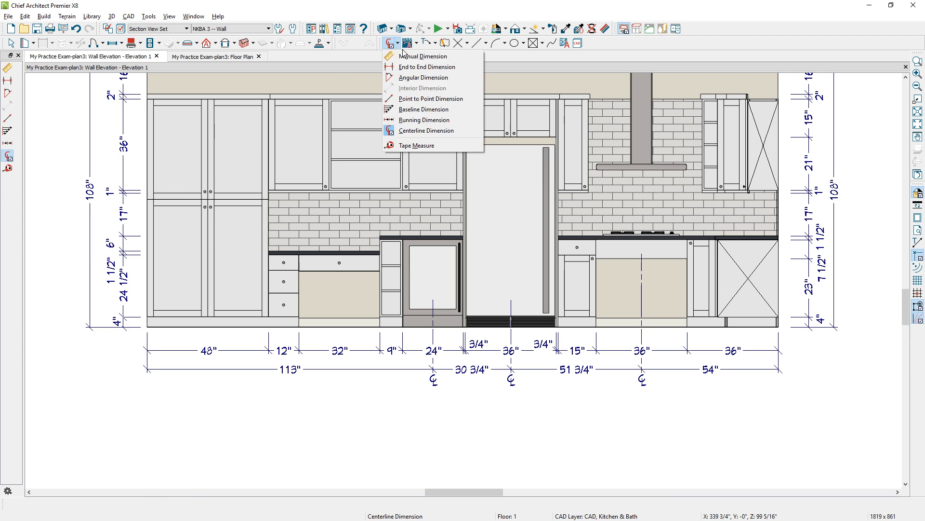
{"action": "left_click", "coordinate": [408, 67]}
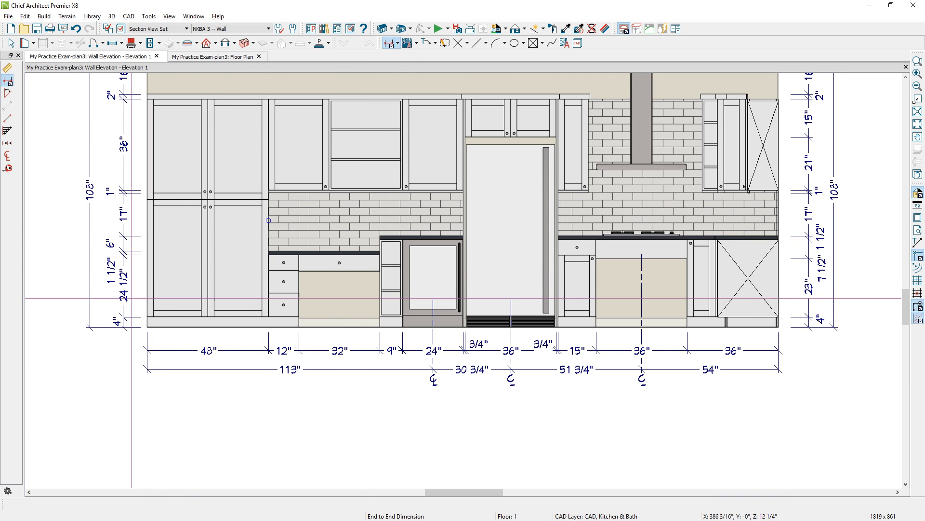
{"action": "left_click_drag", "start_coordinate": [140, 282], "coordinate": [778, 280]}
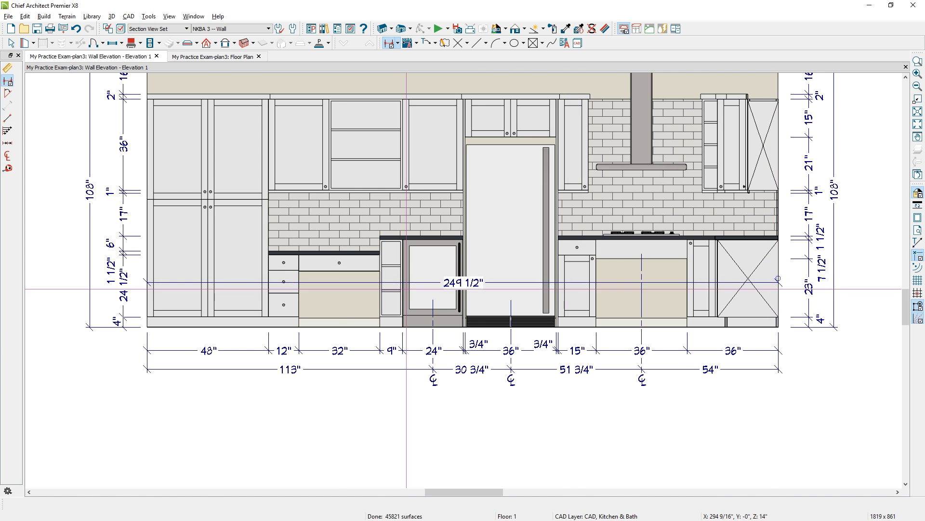
{"action": "left_click_drag", "start_coordinate": [345, 282], "coordinate": [346, 394]}
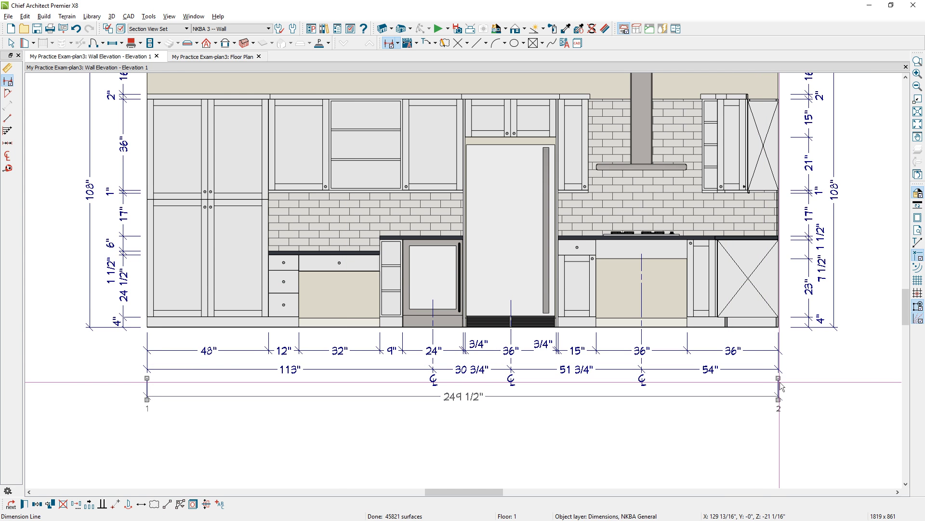
- Lengthen both extension lines of the overall wall dimension upward to meet the strings above it, and deselect it
{"action": "left_click_drag", "start_coordinate": [780, 385], "coordinate": [779, 365]}
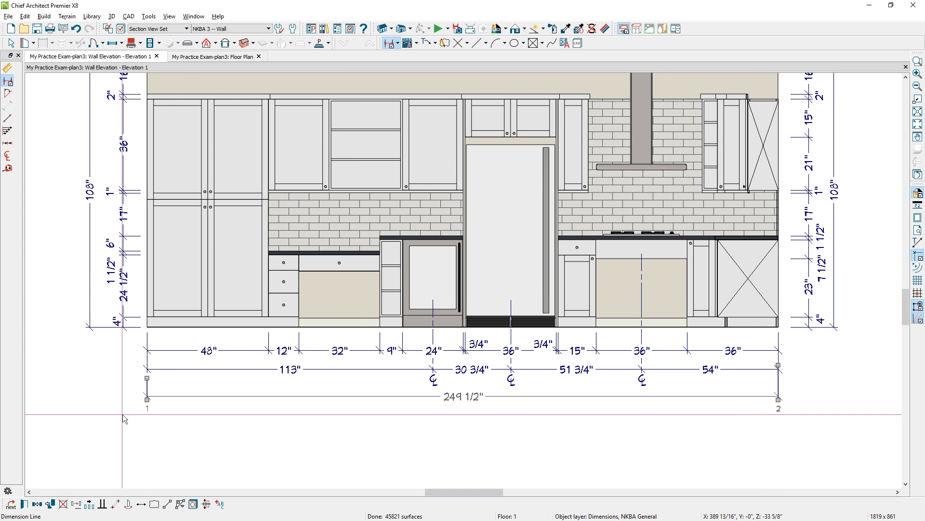
{"action": "left_click_drag", "start_coordinate": [147, 377], "coordinate": [146, 353]}
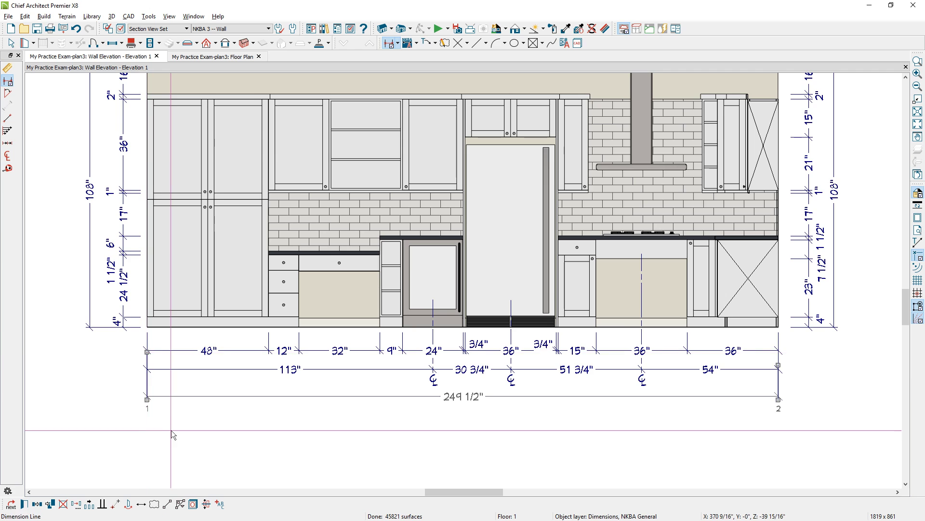
{"action": "left_click", "coordinate": [172, 423]}
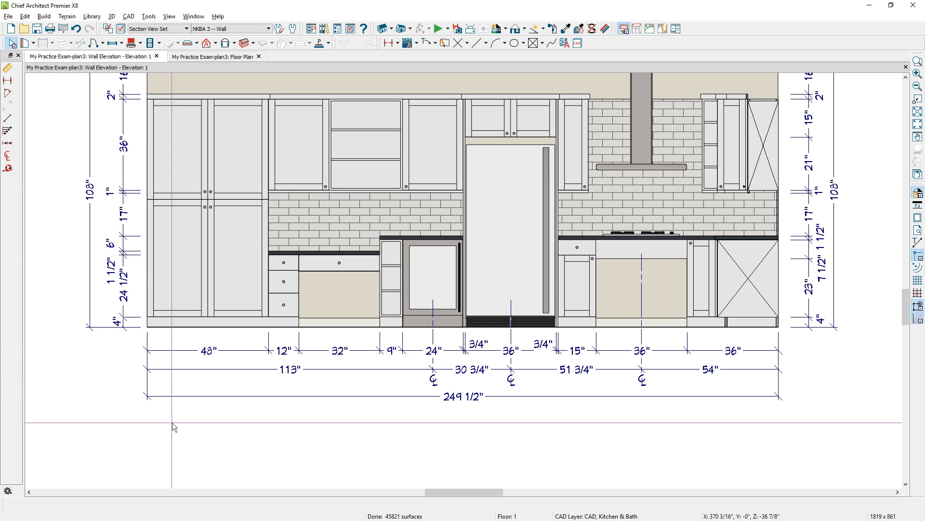
- Using the NKBA General Annotations set, add a leader line from the cooktop base's open front with the note SHIELDED
{"action": "left_click", "coordinate": [243, 30]}
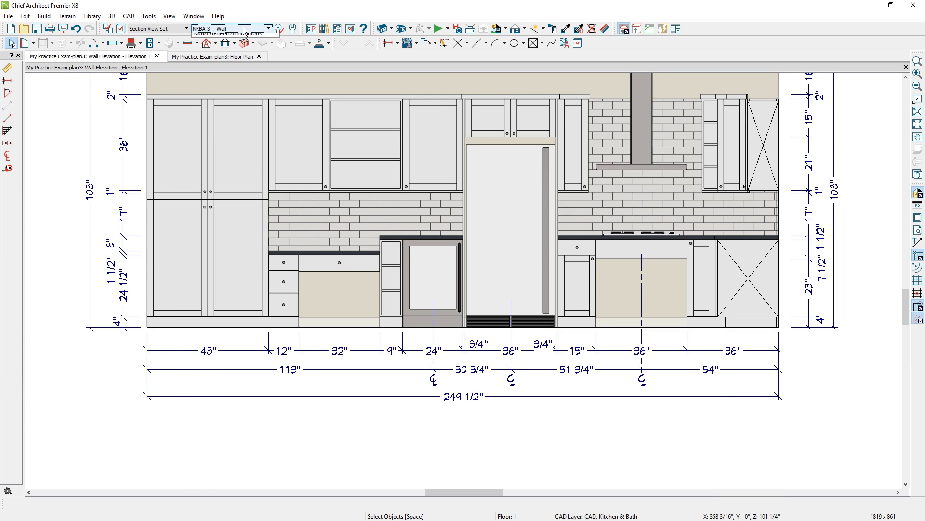
{"action": "left_click", "coordinate": [389, 44]}
{"action": "double_click", "coordinate": [390, 44]}
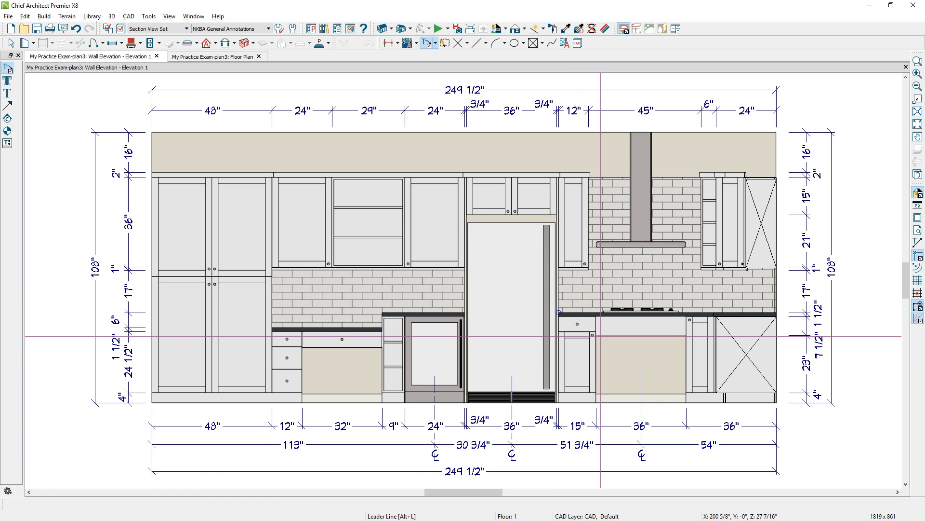
{"action": "left_click", "coordinate": [600, 336]}
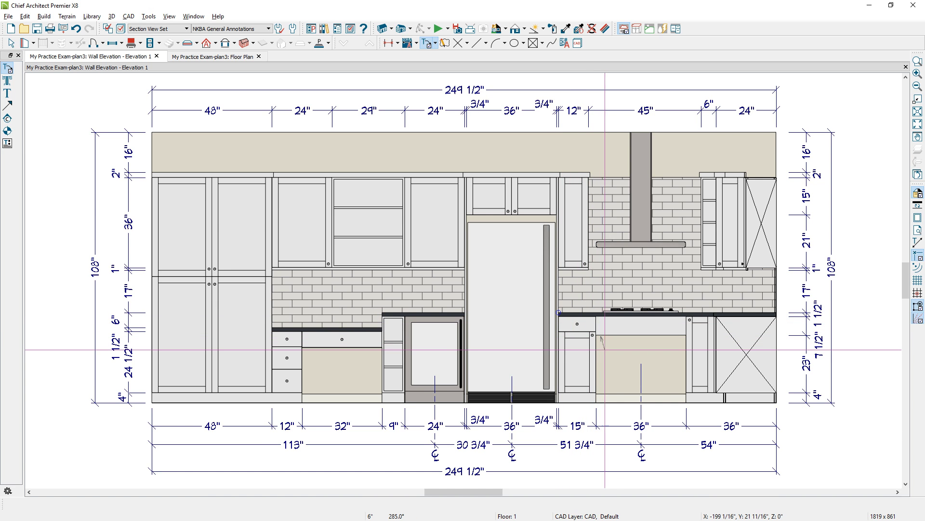
{"action": "left_click", "coordinate": [619, 349]}
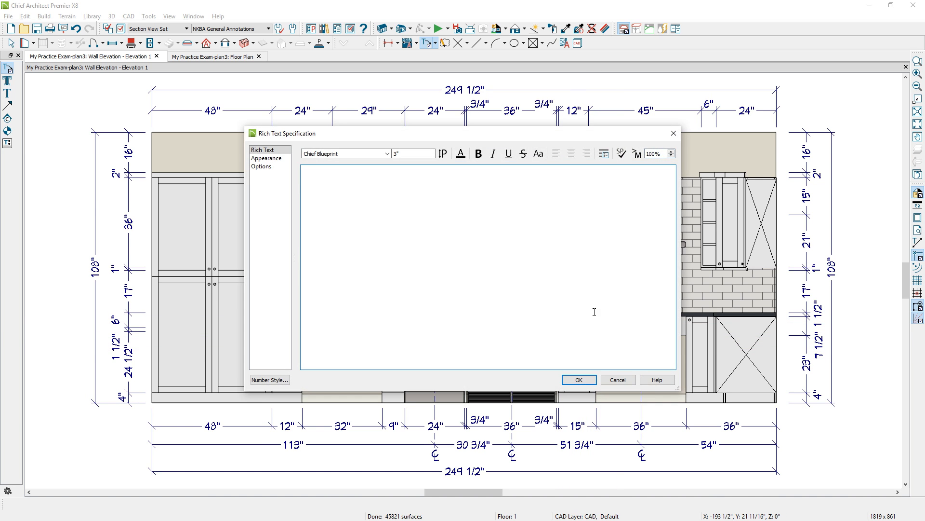
{"action": "type", "text": "SHIELDED"}
{"action": "left_click", "coordinate": [579, 380]}
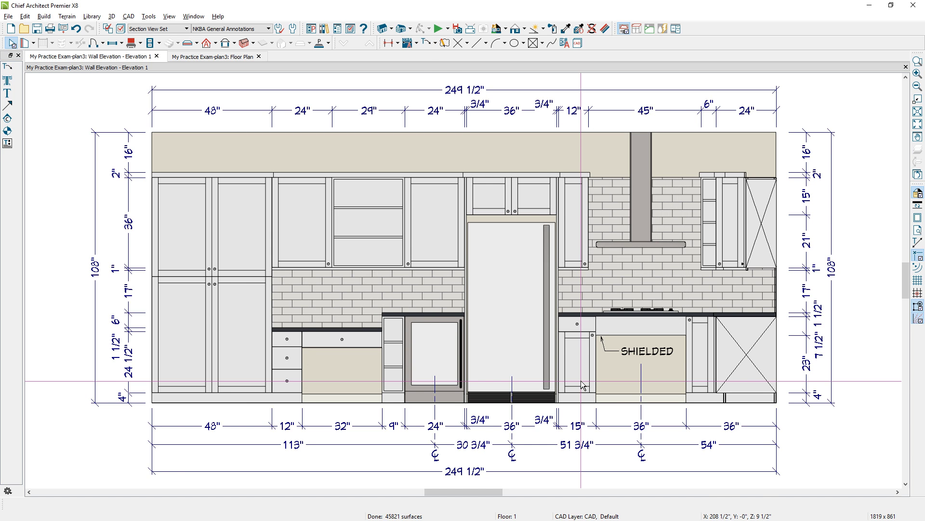
- Place the text OPEN in the knee space beneath the 32-inch-wide drawer
{"action": "left_click", "coordinate": [437, 44]}
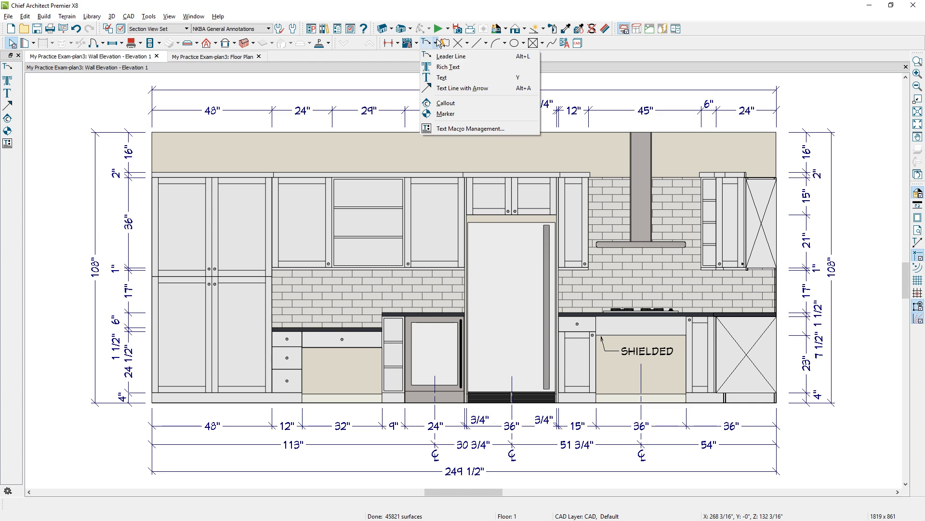
{"action": "left_click", "coordinate": [441, 77]}
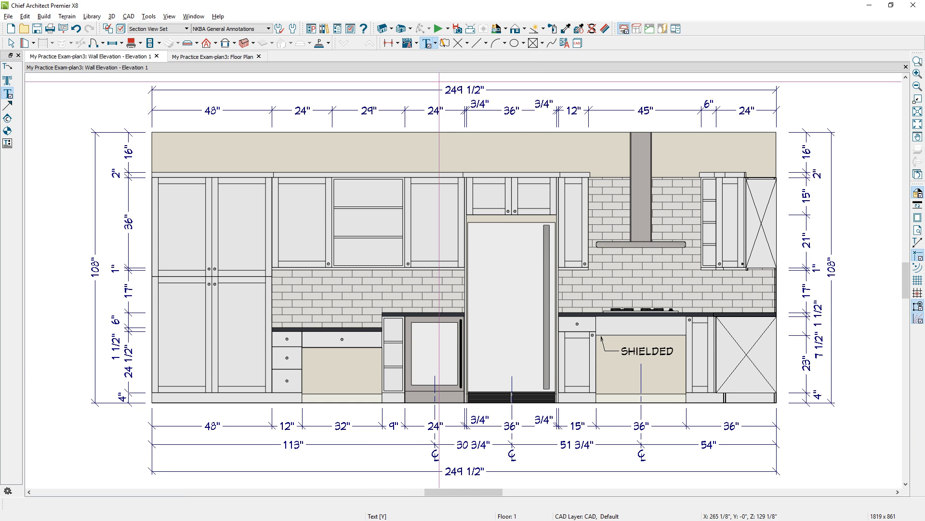
{"action": "left_click", "coordinate": [328, 366]}
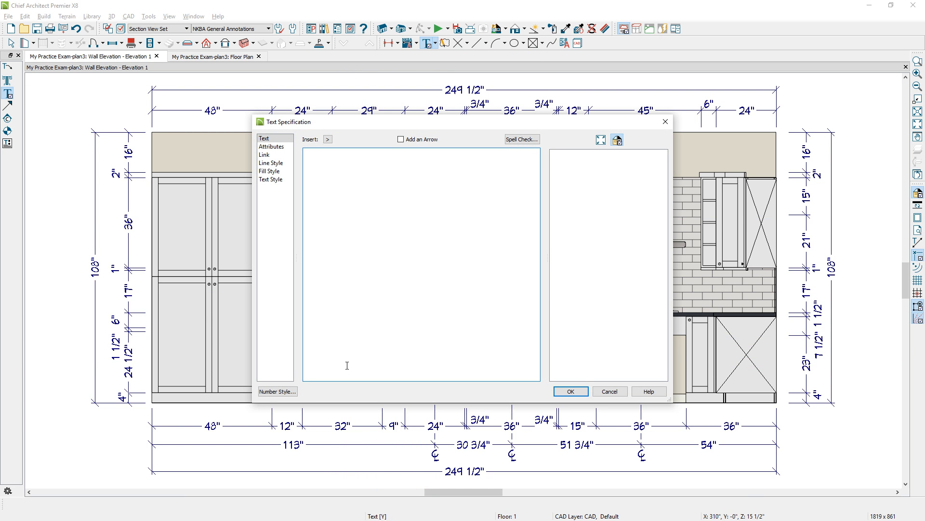
{"action": "type", "text": "OPEN"}
{"action": "left_click", "coordinate": [565, 390]}
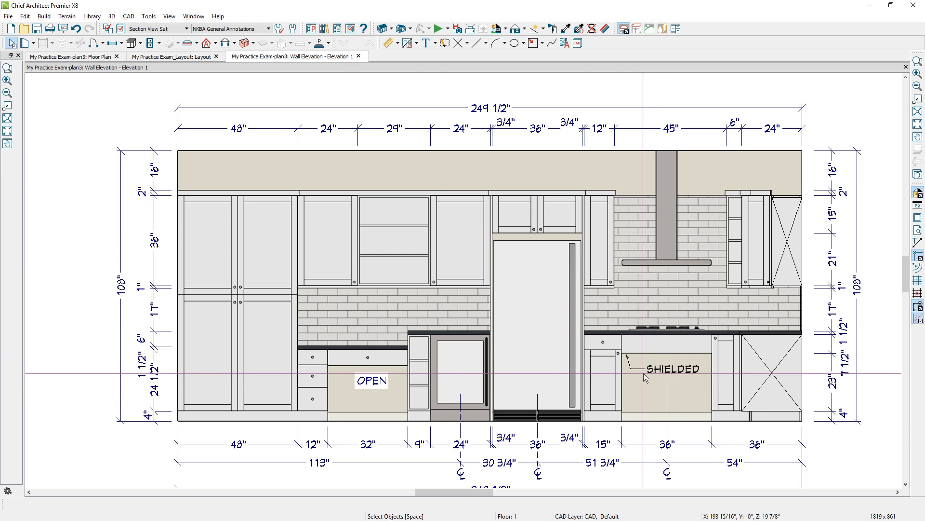
- Change the Text layer's color to black through the line style of the OPEN label
{"action": "left_click", "coordinate": [358, 386]}
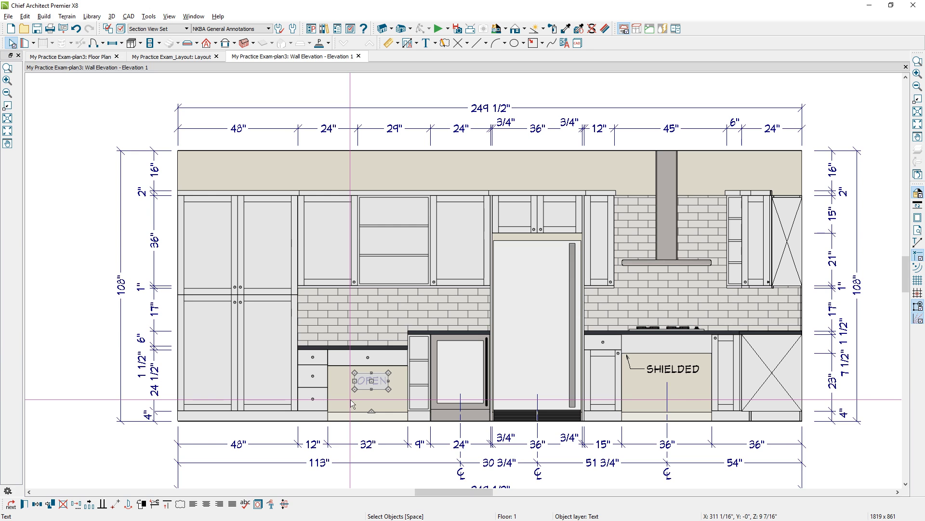
{"action": "key", "text": "ctrl+e"}
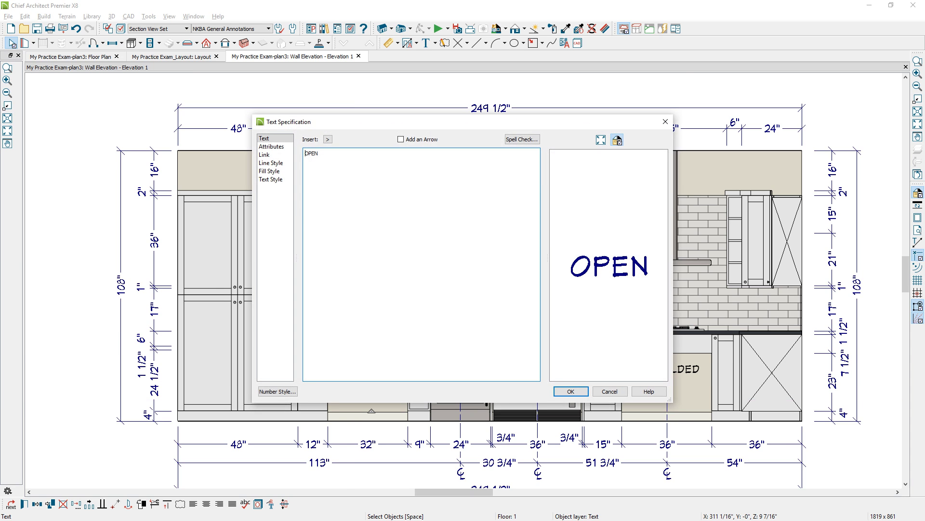
{"action": "left_click", "coordinate": [271, 165]}
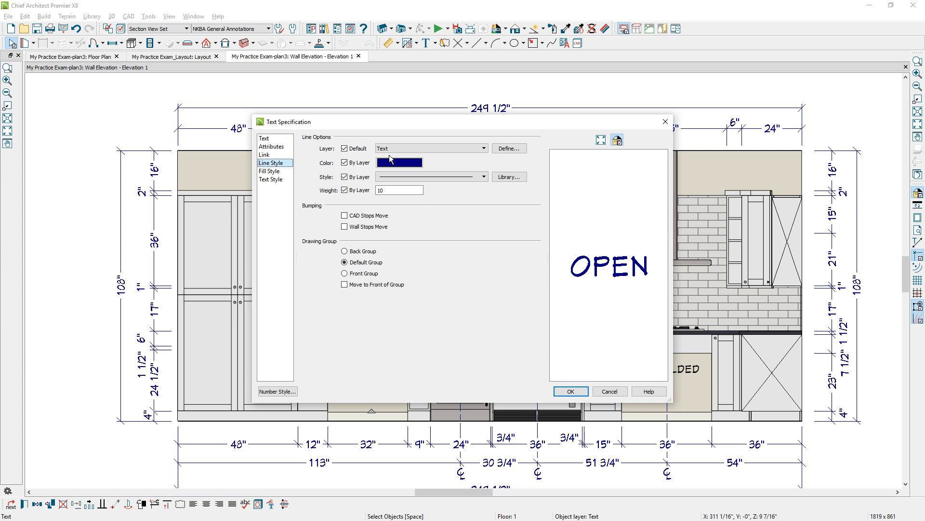
{"action": "left_click", "coordinate": [513, 148]}
{"action": "left_click", "coordinate": [379, 330]}
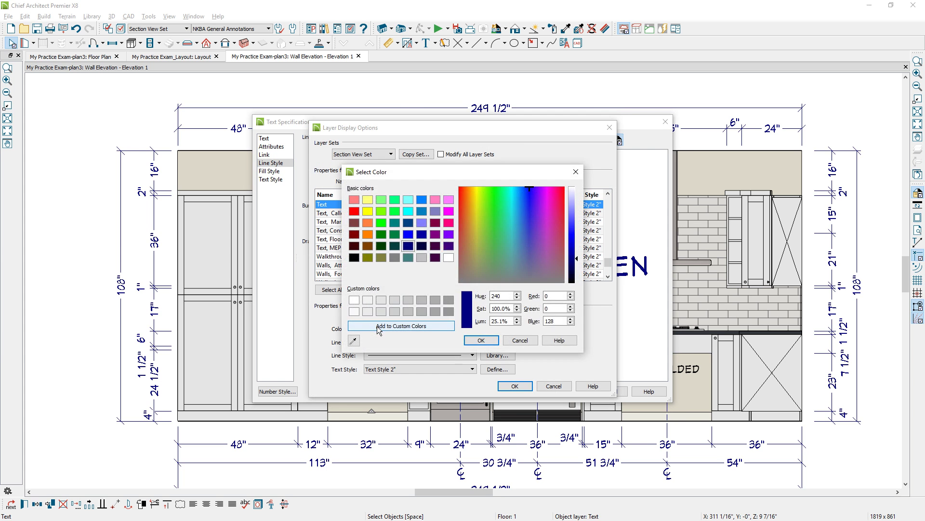
{"action": "left_click", "coordinate": [354, 258]}
{"action": "left_click", "coordinate": [487, 342]}
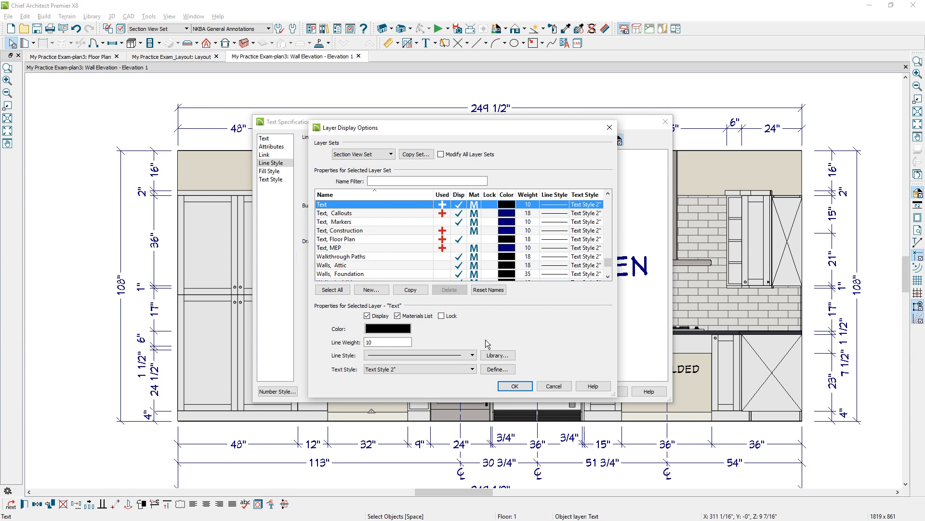
{"action": "left_click", "coordinate": [514, 386]}
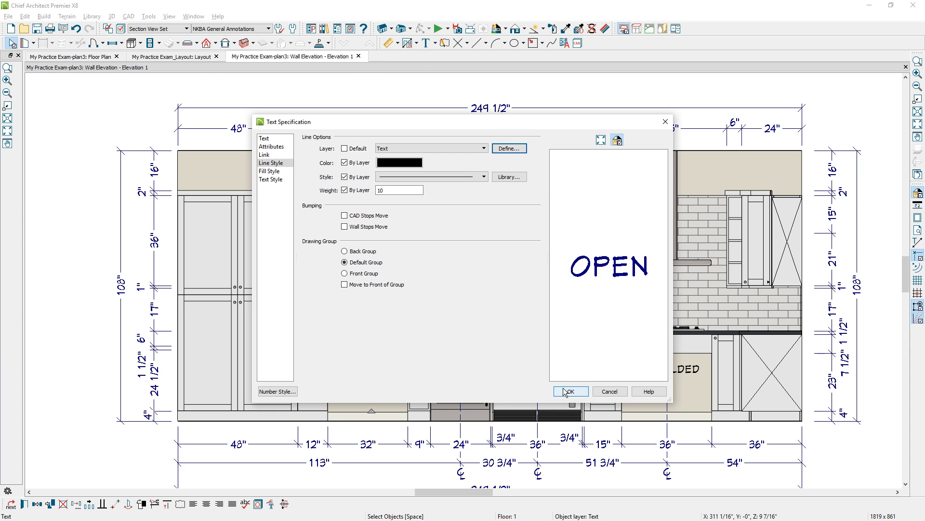
{"action": "left_click", "coordinate": [572, 391]}
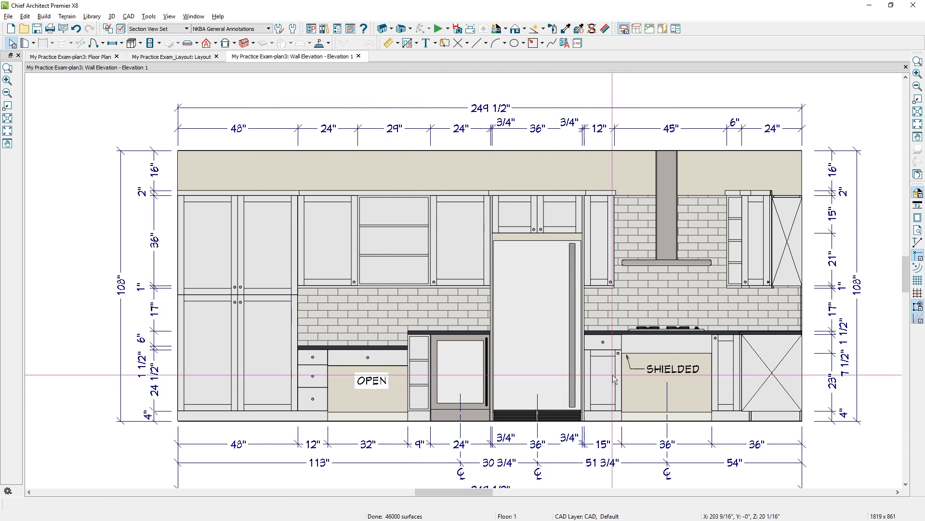
- Set the OPEN label's fill pattern type to None and deselect the label
{"action": "left_click", "coordinate": [375, 389]}
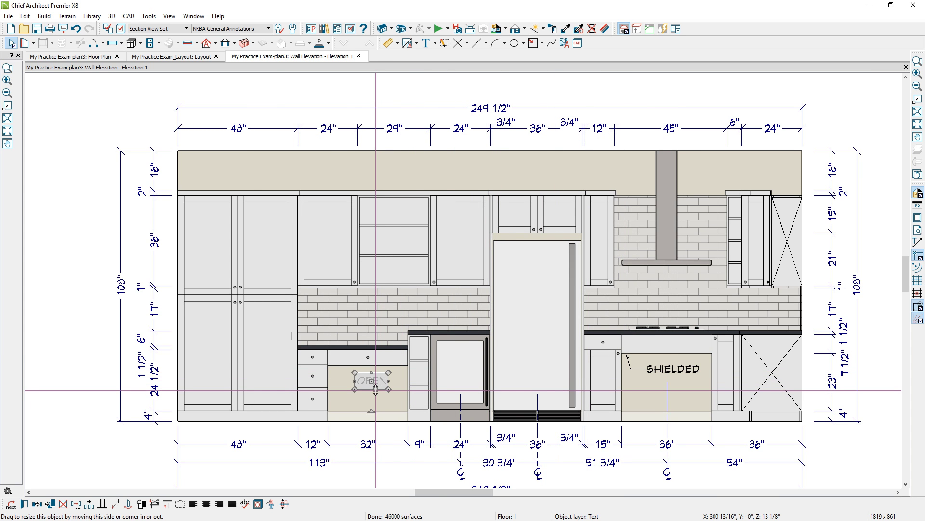
{"action": "double_click", "coordinate": [376, 390]}
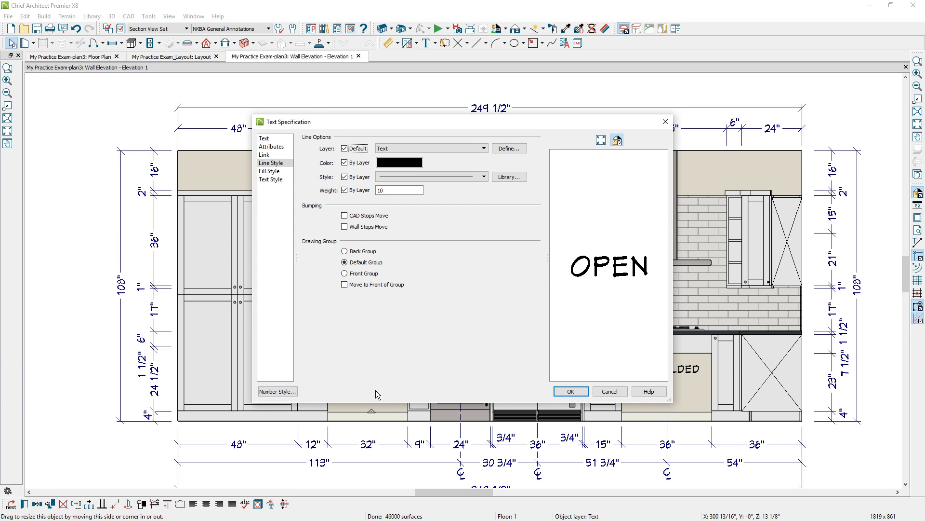
{"action": "left_click", "coordinate": [269, 171]}
{"action": "left_click", "coordinate": [371, 152]}
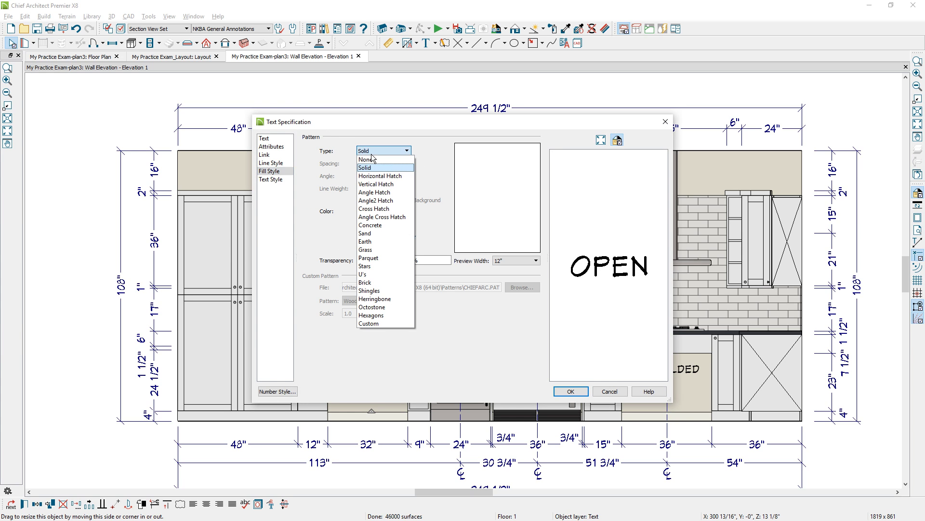
{"action": "left_click", "coordinate": [368, 160]}
{"action": "left_click", "coordinate": [571, 391]}
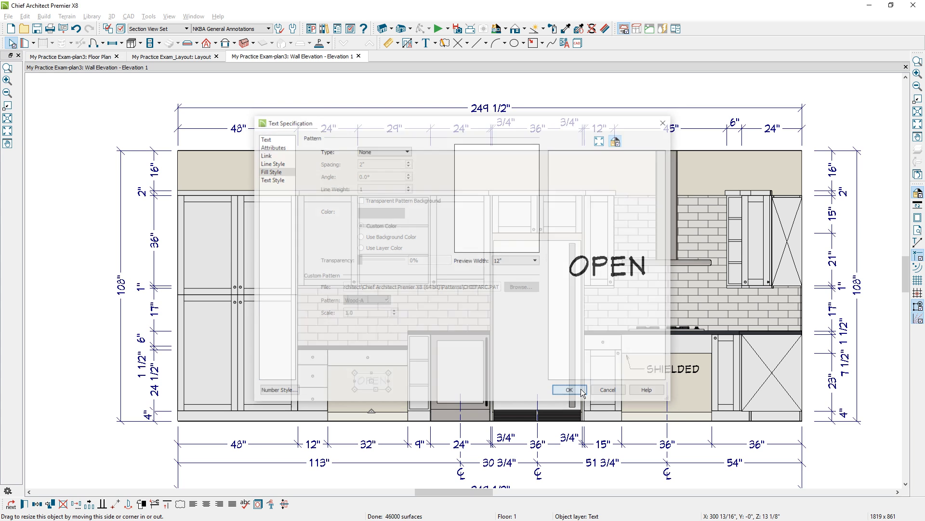
{"action": "key", "text": "Escape"}
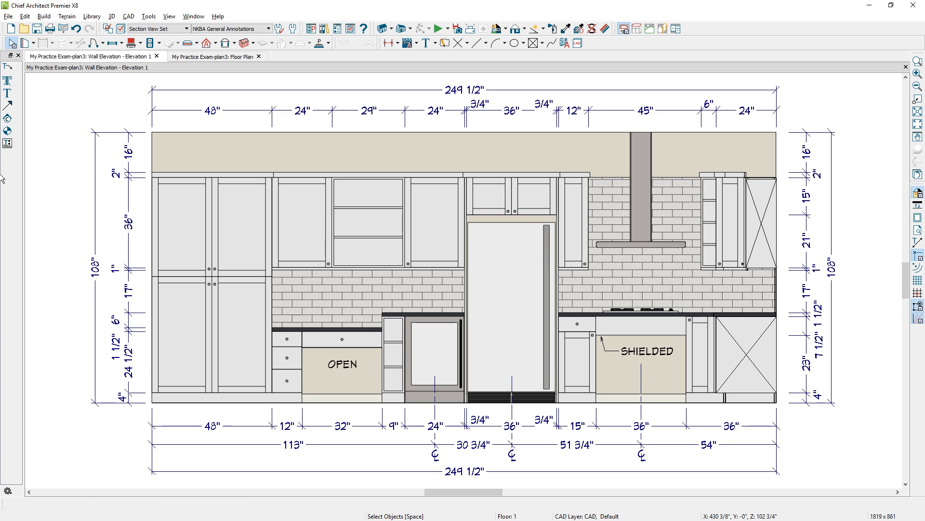
- Send the entire elevation to layout page 5 as plot lines with color fill at 1/2 in = 1 ft
{"action": "left_click", "coordinate": [9, 16]}
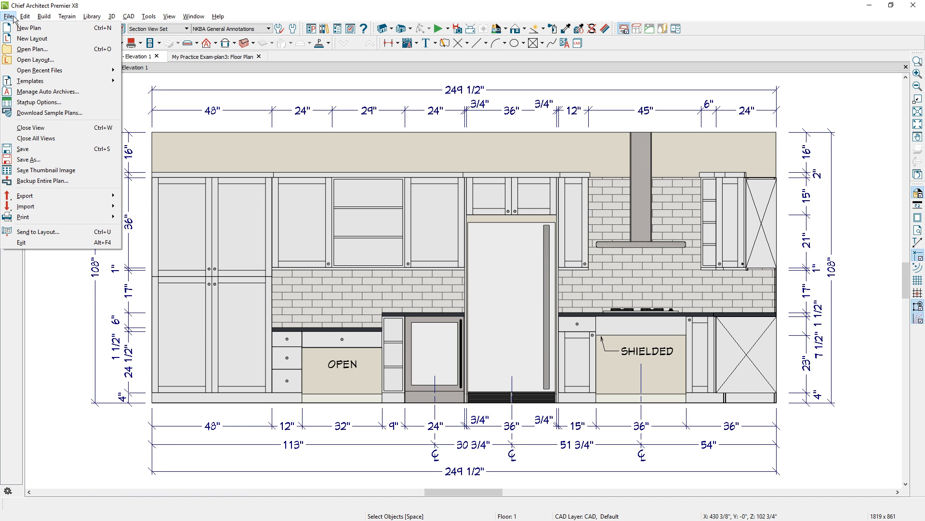
{"action": "left_click", "coordinate": [28, 233]}
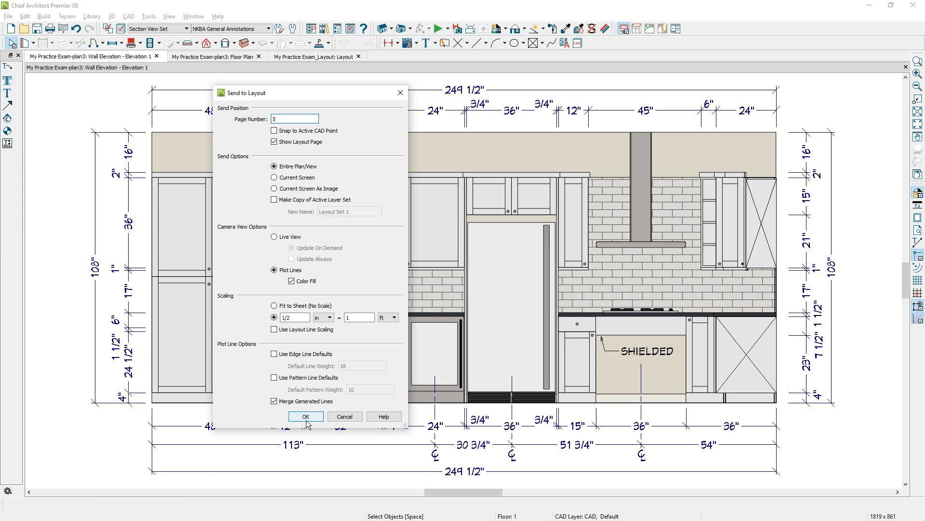
{"action": "left_click", "coordinate": [292, 282]}
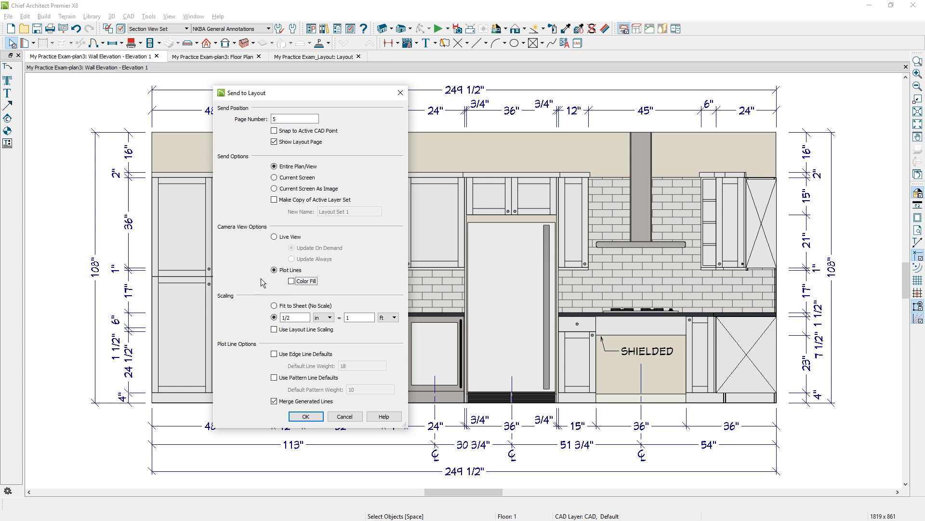
{"action": "left_click", "coordinate": [291, 281]}
{"action": "left_click", "coordinate": [289, 119]}
{"action": "left_click", "coordinate": [299, 416]}
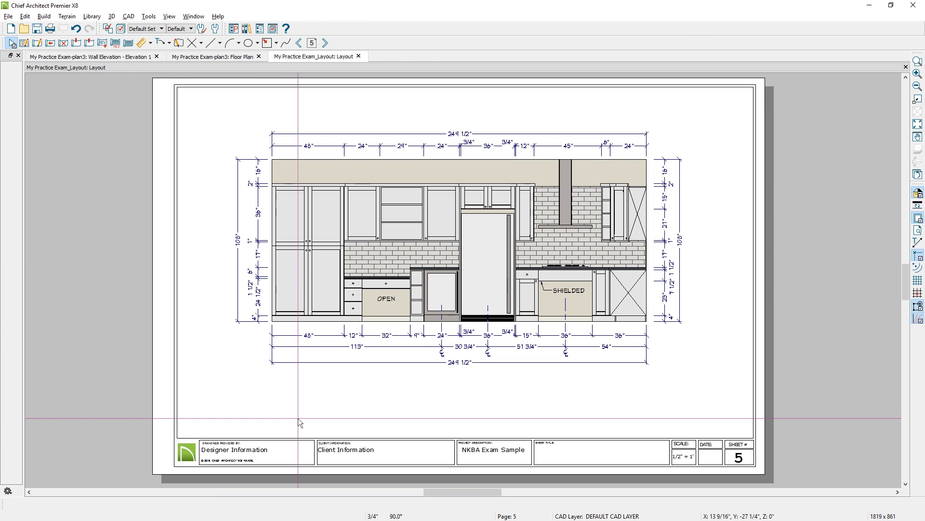
- Copy the elevation title, callout and scale note from layout page 4 and paste them in the same position on page 5
{"action": "left_click", "coordinate": [299, 43]}
{"action": "left_click_drag", "start_coordinate": [359, 366], "coordinate": [502, 413]}
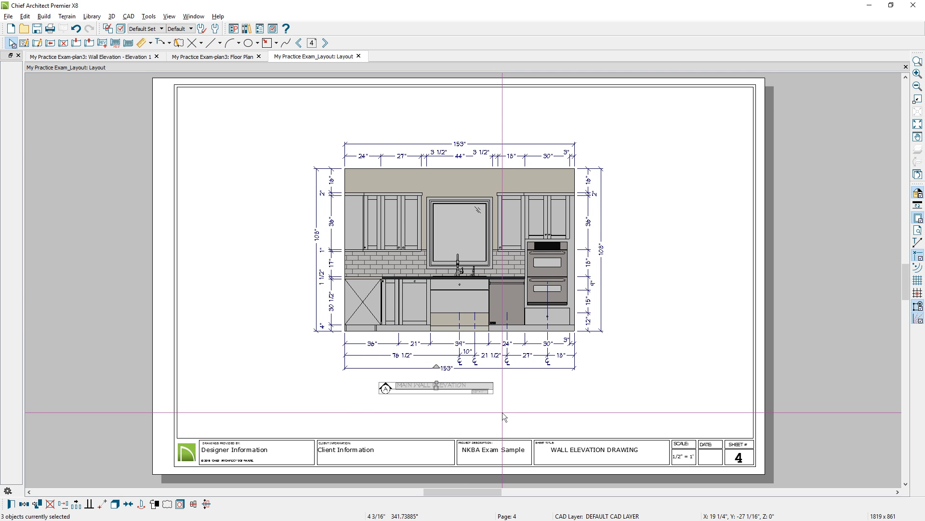
{"action": "left_click", "coordinate": [326, 43]}
{"action": "left_click", "coordinate": [25, 16]}
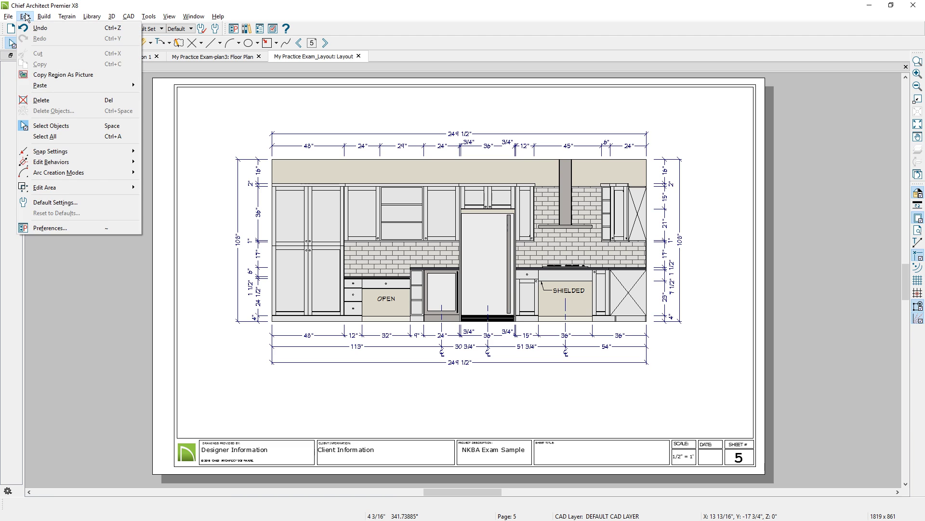
{"action": "mouse_move", "coordinate": [77, 85]}
{"action": "left_click", "coordinate": [162, 93]}
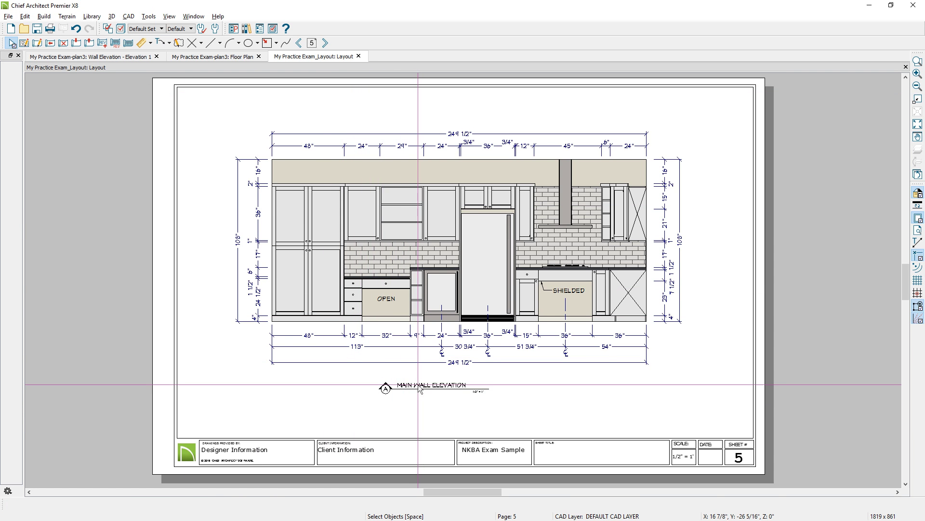
- Change the pasted title to 2ND WALL ELEVATION and its callout label to B
{"action": "left_click", "coordinate": [418, 385]}
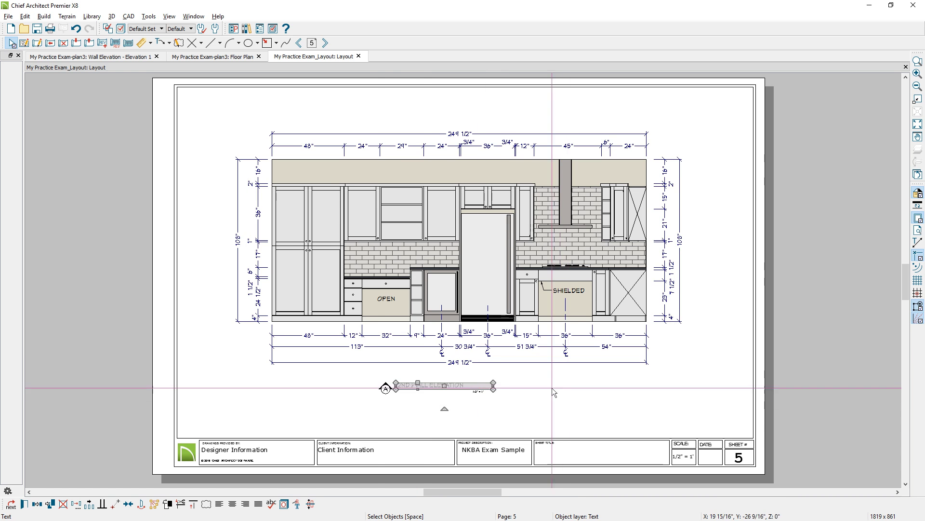
{"action": "left_click", "coordinate": [378, 404]}
{"action": "scroll", "coordinate": [377, 404], "scroll_direction": "up", "scroll_amount": 5}
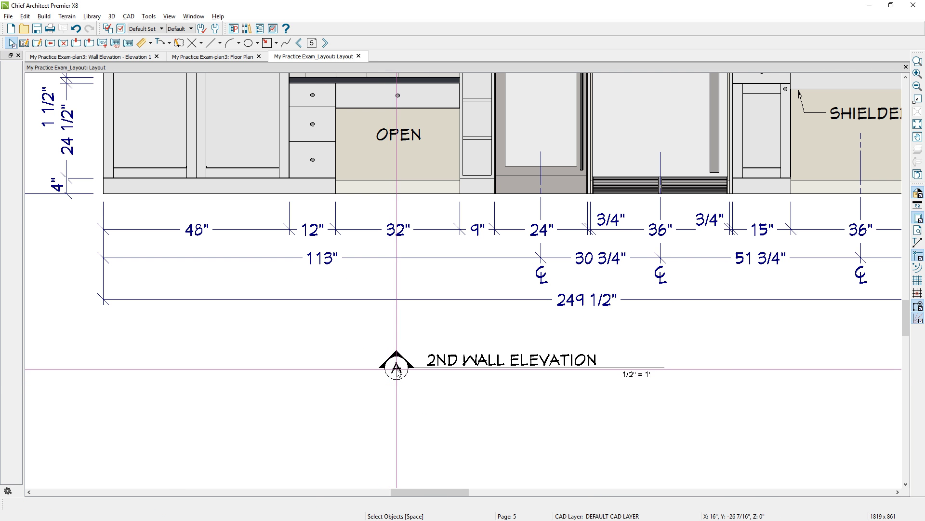
{"action": "left_click", "coordinate": [396, 369]}
{"action": "double_click", "coordinate": [396, 369]}
{"action": "type", "text": "B"}
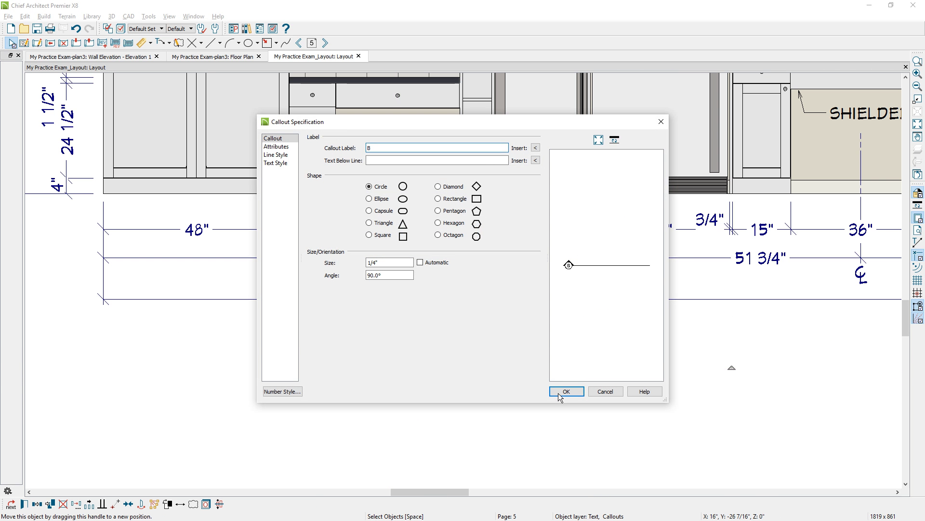
{"action": "left_click", "coordinate": [559, 391]}
{"action": "scroll", "coordinate": [474, 359], "scroll_direction": "down", "scroll_amount": 5}
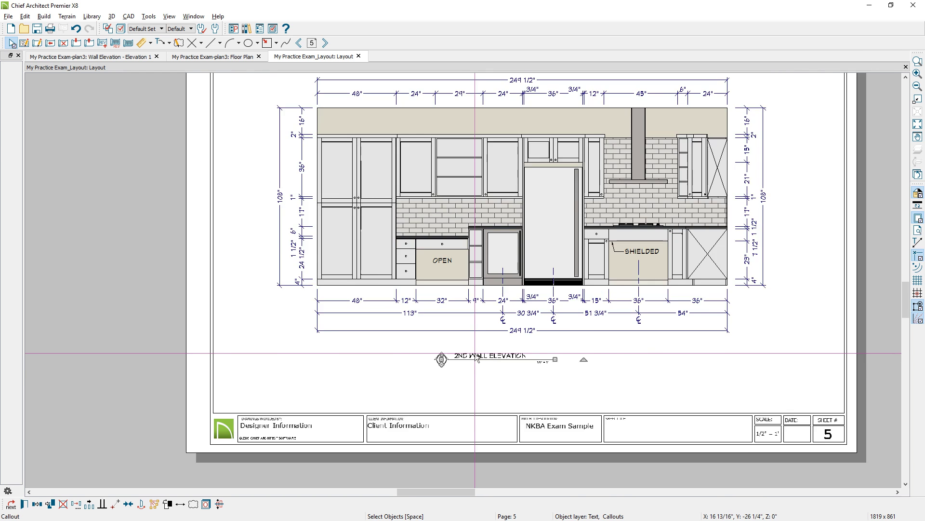